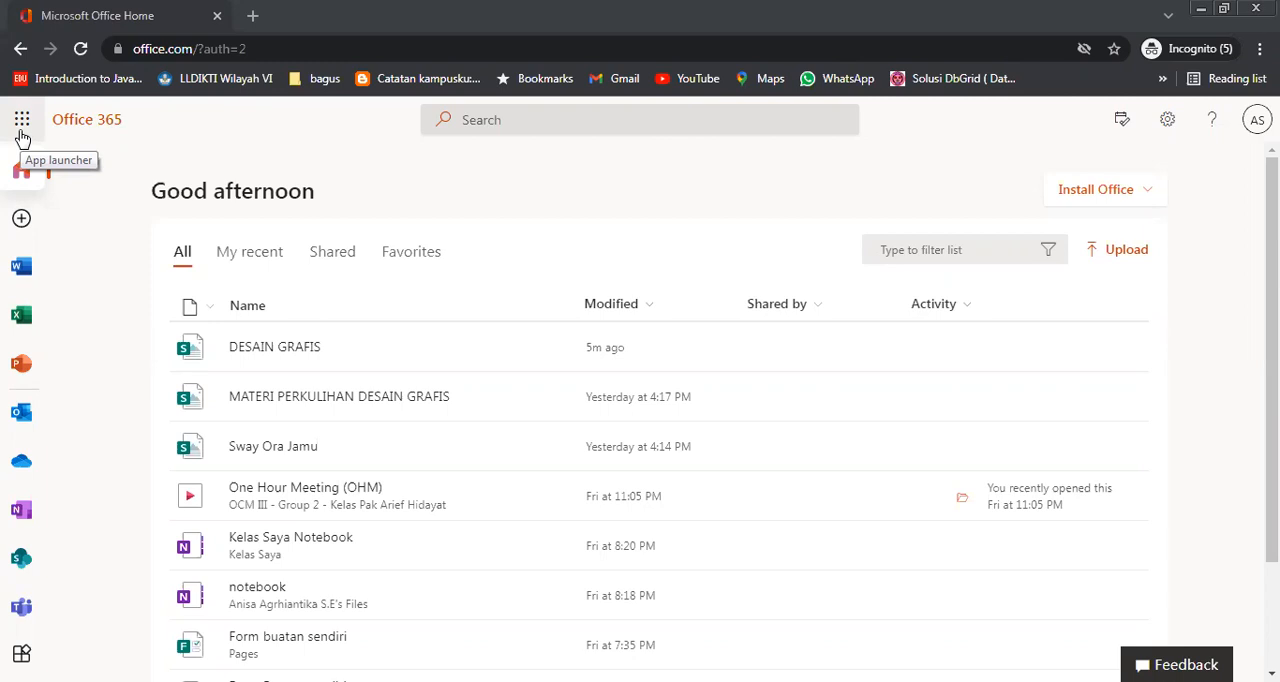
Open Sway from the Office home page and create a new blank Sway
{"action": "left_click", "coordinate": [22, 130]}
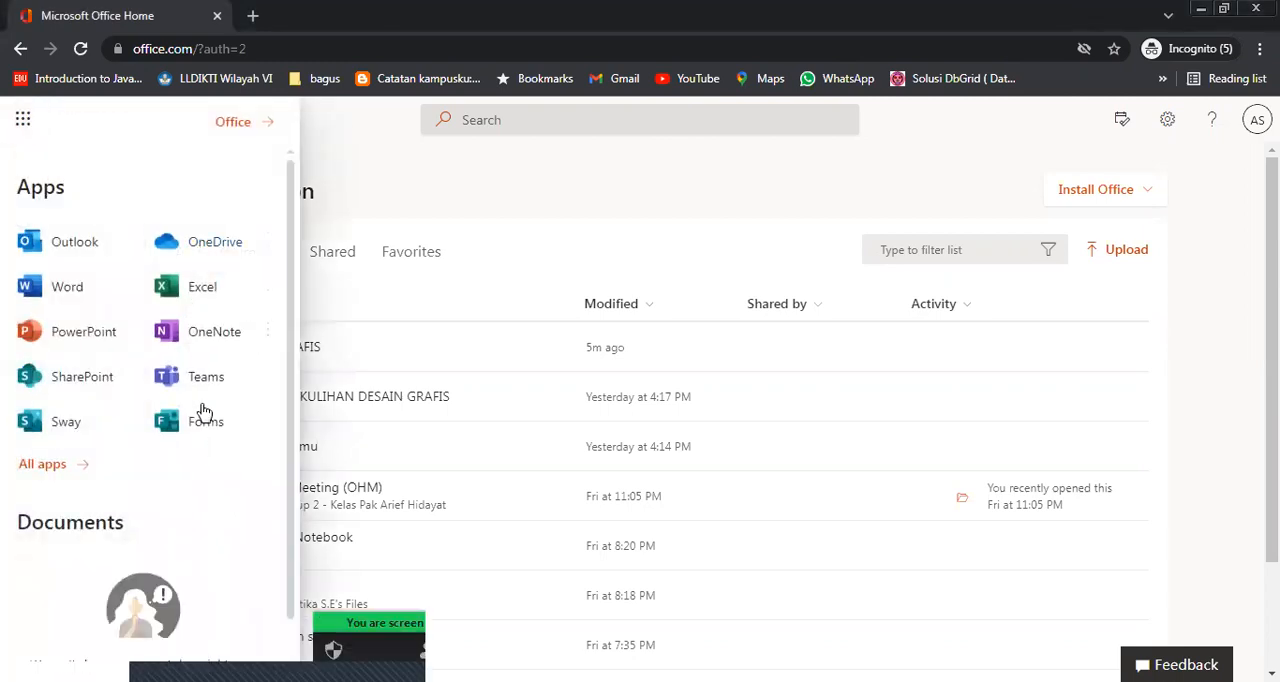
{"action": "left_click", "coordinate": [66, 426]}
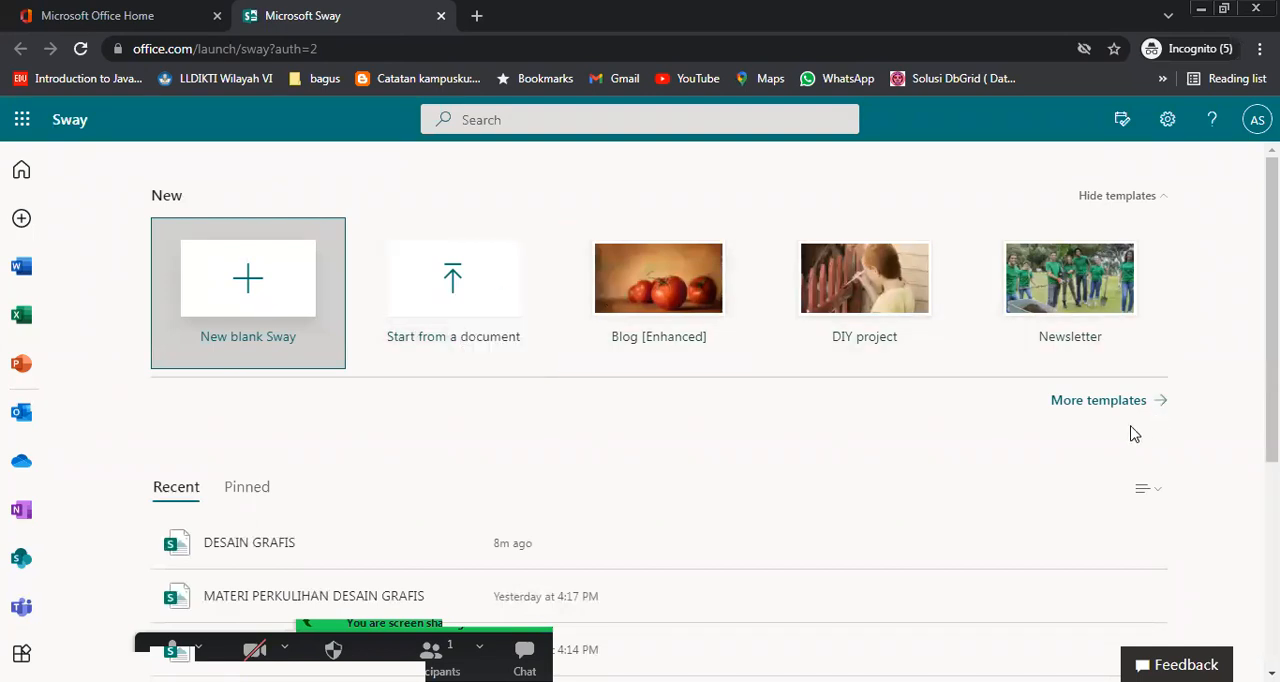
{"action": "scroll", "coordinate": [830, 449], "scroll_direction": "down", "scroll_amount": 1}
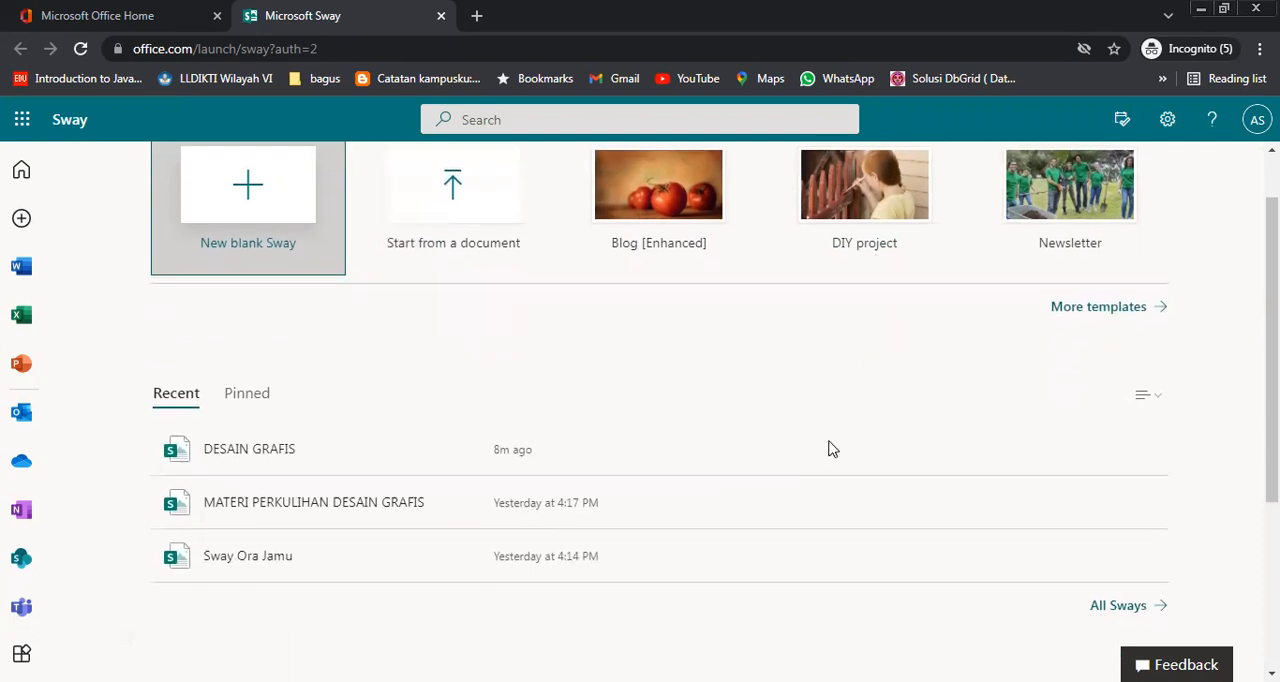
{"action": "scroll", "coordinate": [830, 449], "scroll_direction": "up", "scroll_amount": 1}
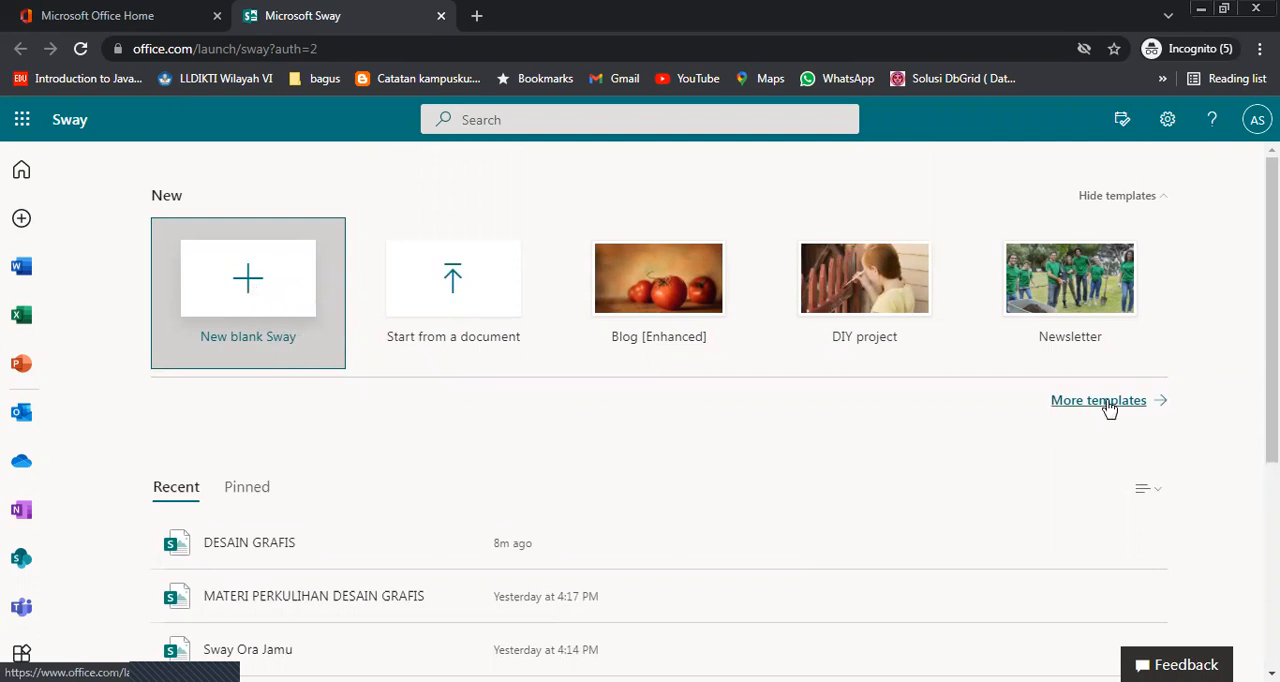
{"action": "left_click", "coordinate": [256, 302]}
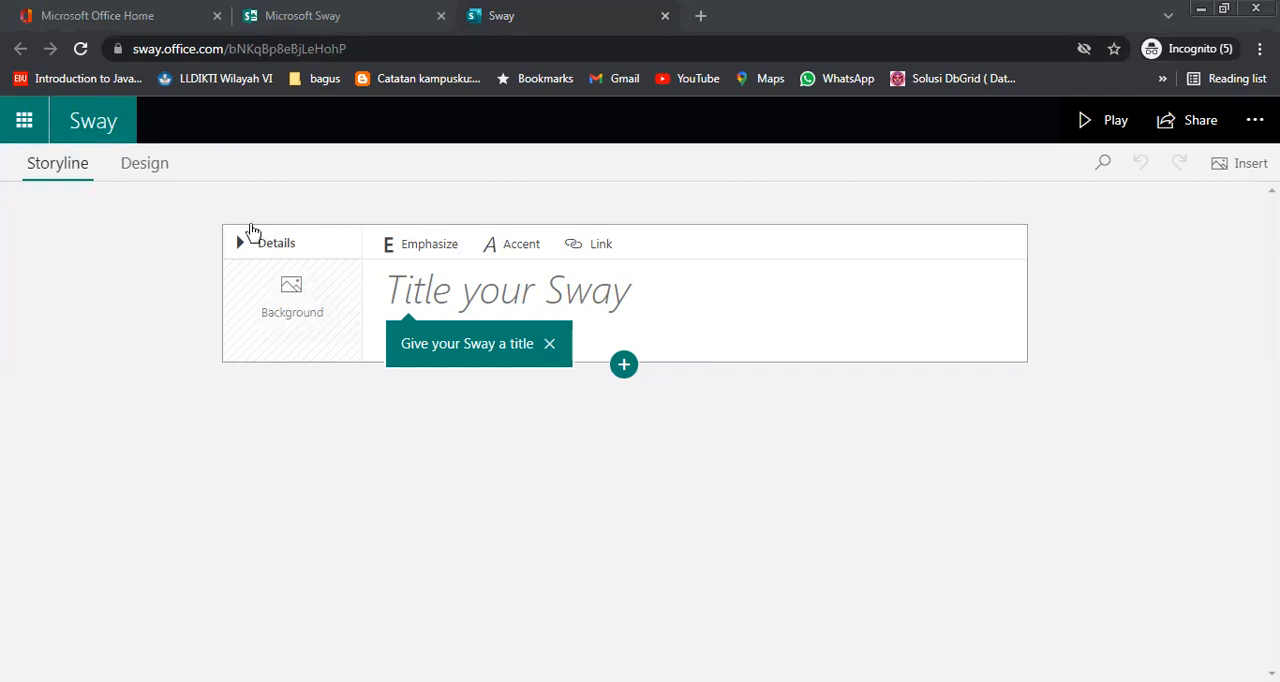
Look at the Office home page from within Sway and return to the blank Sway
{"action": "left_click", "coordinate": [25, 125]}
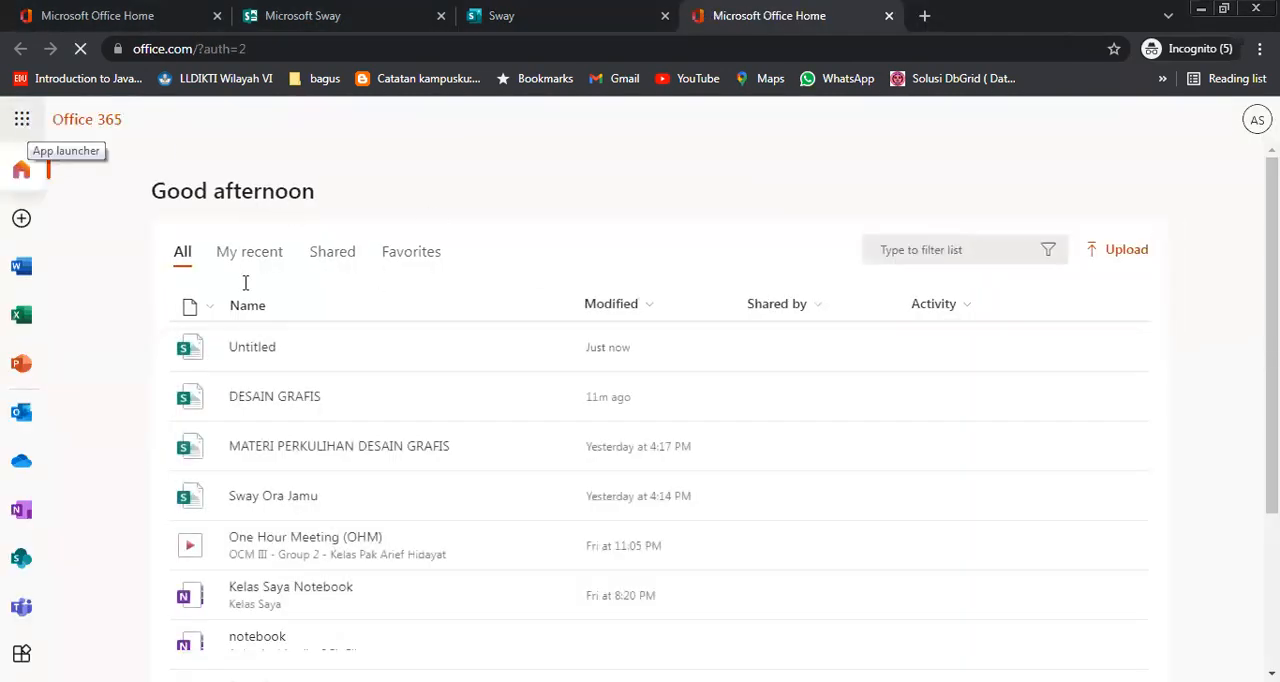
{"action": "left_click", "coordinate": [598, 24]}
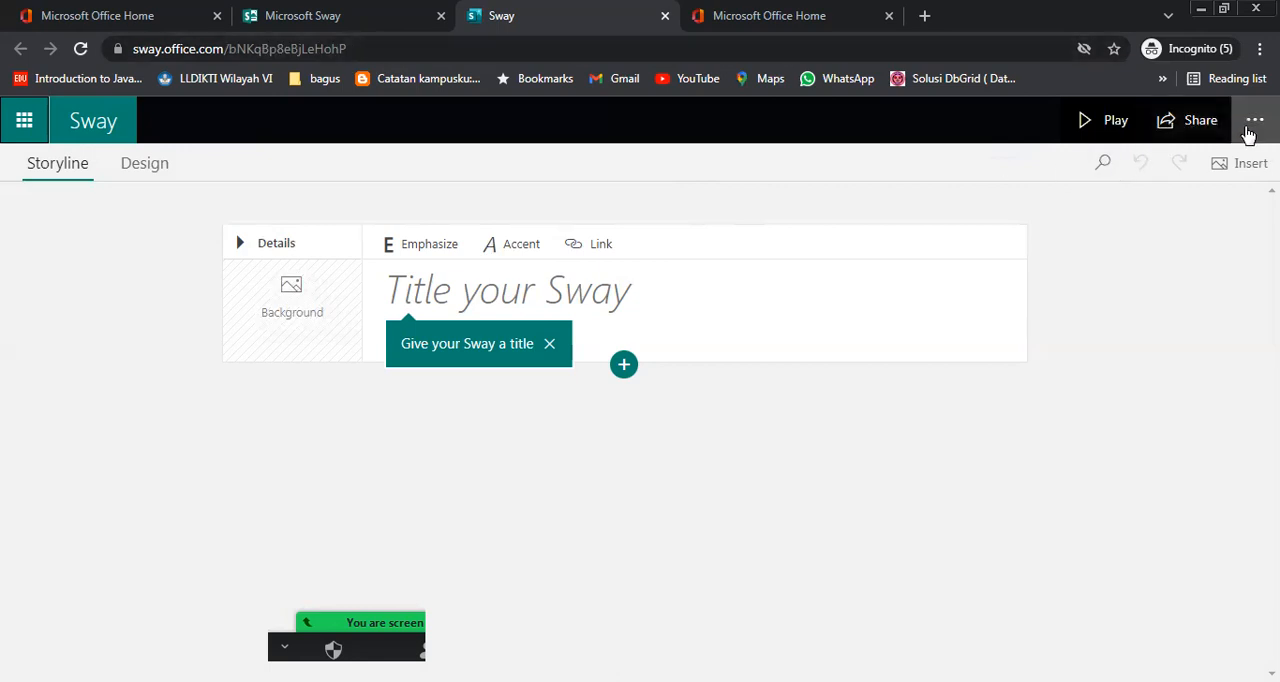
Examine the Sway's sharing settings, including the view and edit invitations, link copying and the additional share options
{"action": "left_click", "coordinate": [1201, 130]}
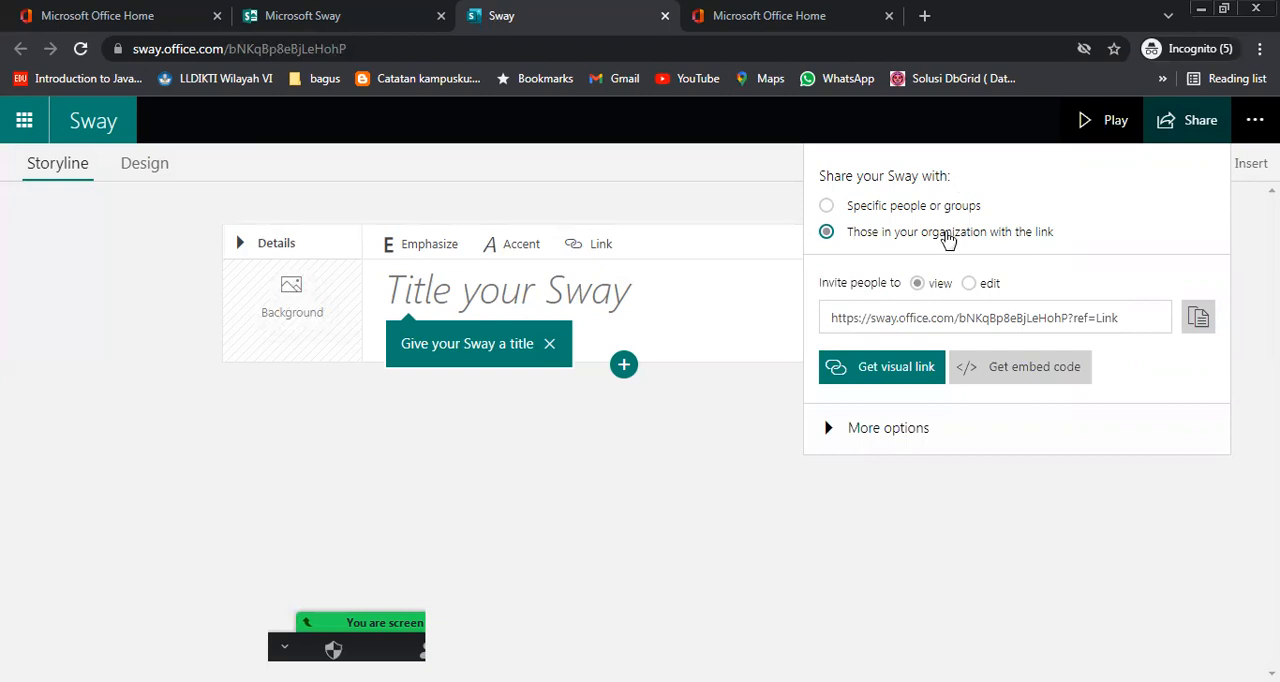
{"action": "left_click", "coordinate": [918, 286]}
{"action": "left_click", "coordinate": [918, 286]}
{"action": "left_click", "coordinate": [980, 286]}
{"action": "left_click", "coordinate": [980, 286]}
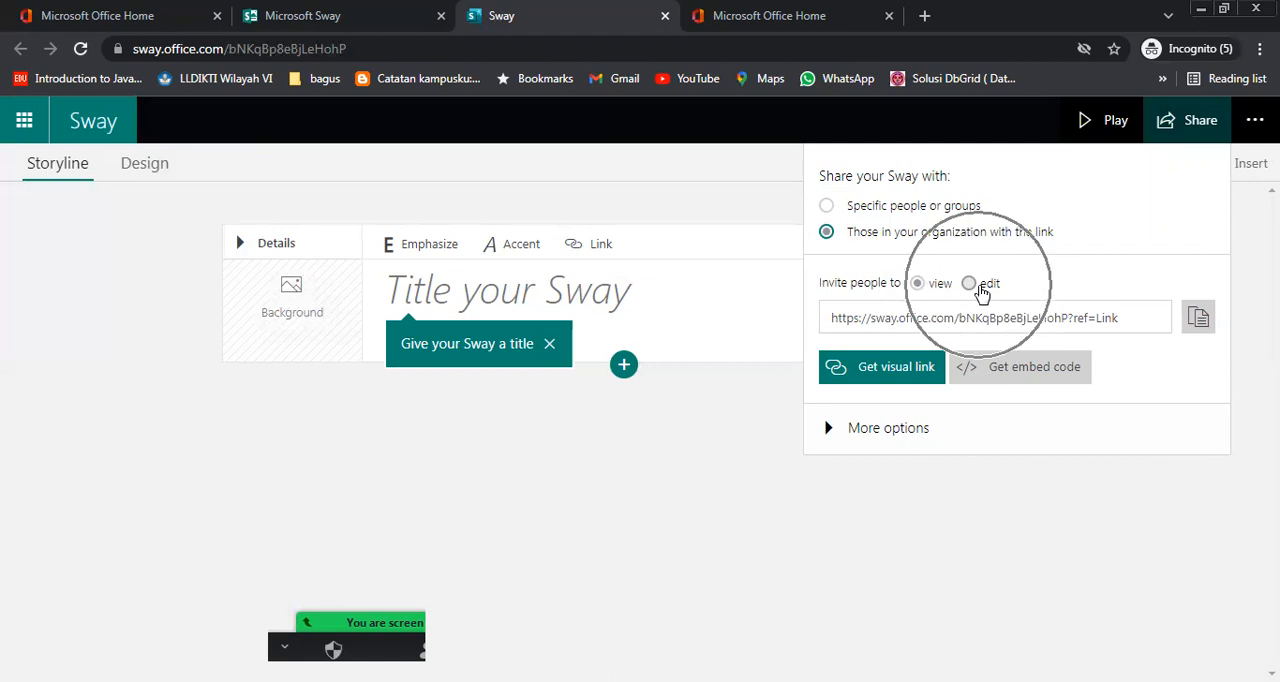
{"action": "left_click", "coordinate": [1197, 318]}
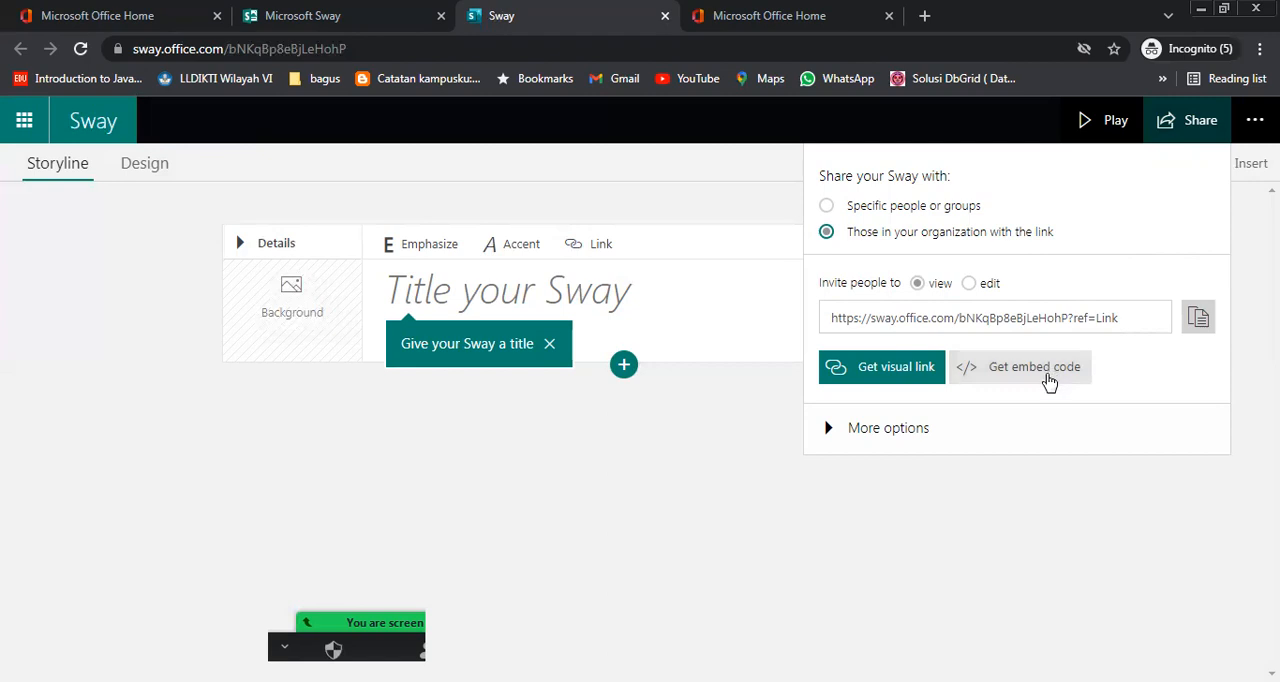
{"action": "left_click", "coordinate": [906, 428]}
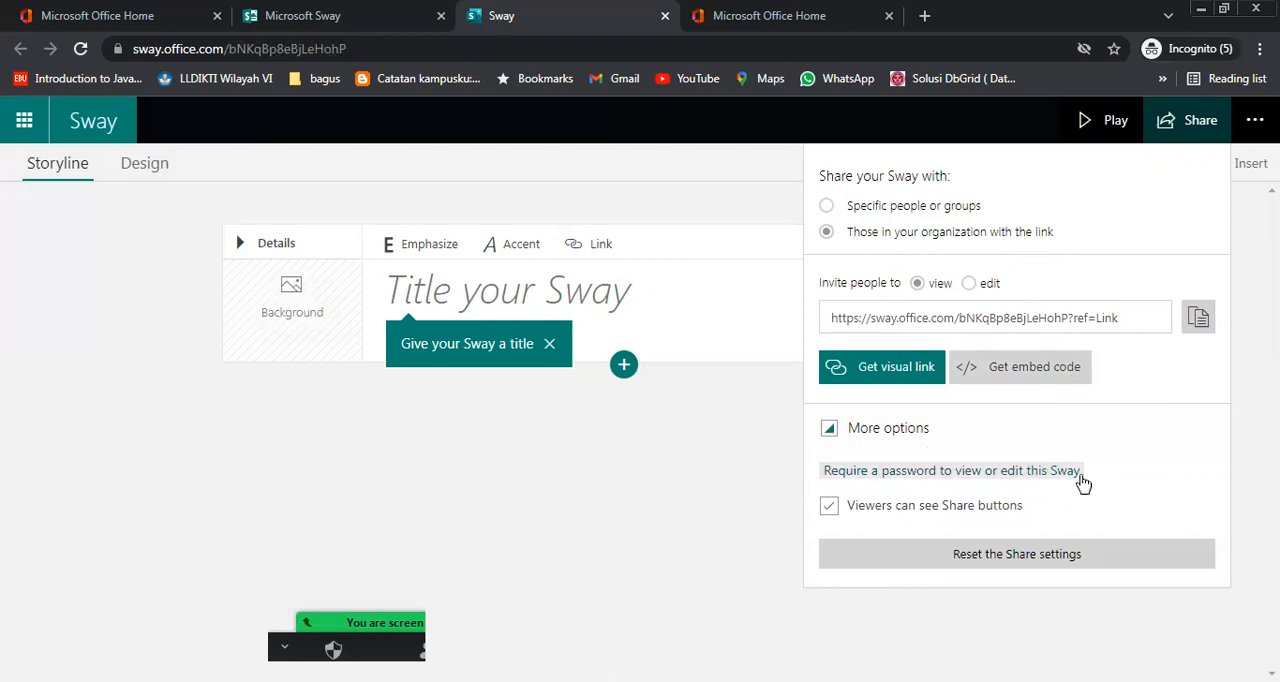
{"action": "left_click", "coordinate": [1087, 574]}
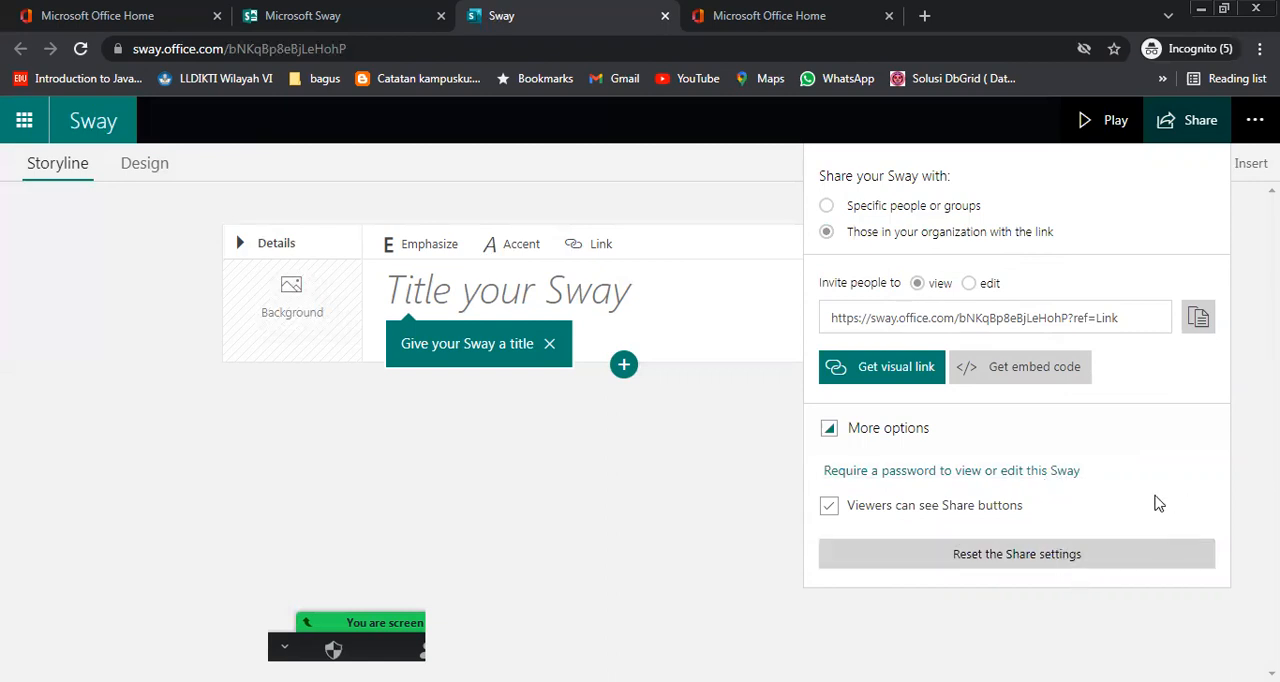
{"action": "left_click", "coordinate": [1188, 130]}
Review the Sway's additional commands and look at the expanded details of the heading card
{"action": "left_click", "coordinate": [1253, 126]}
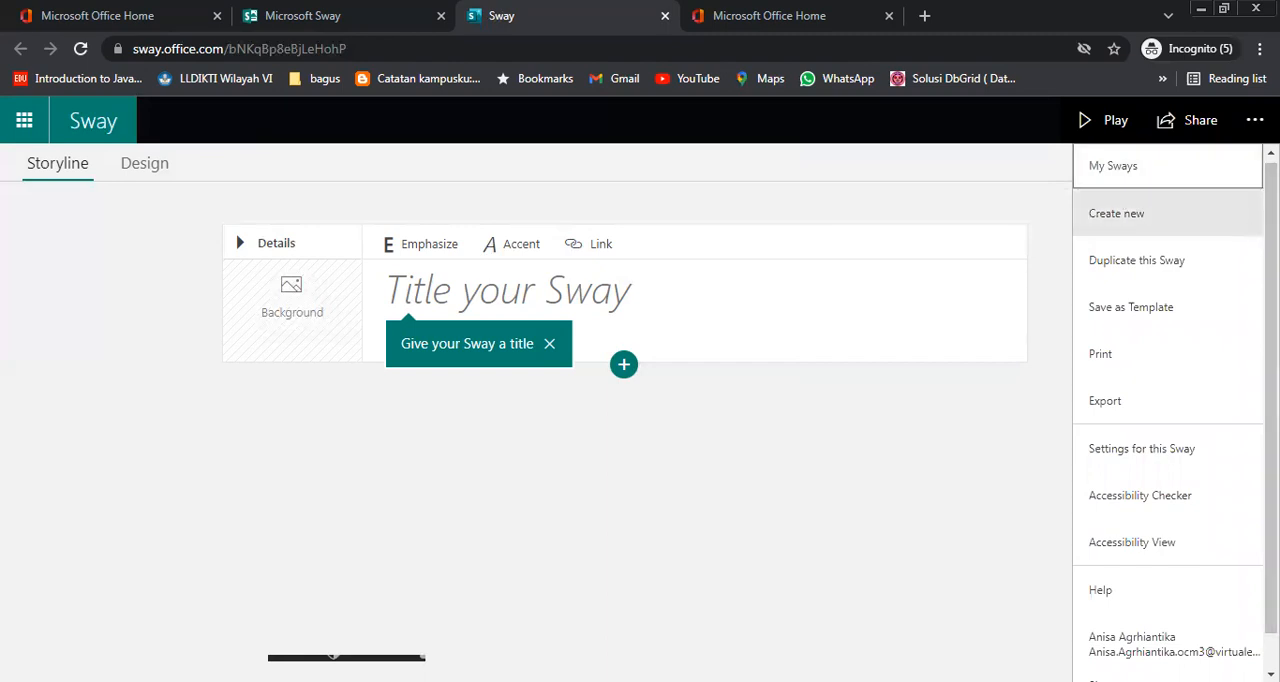
{"action": "left_click", "coordinate": [1253, 121]}
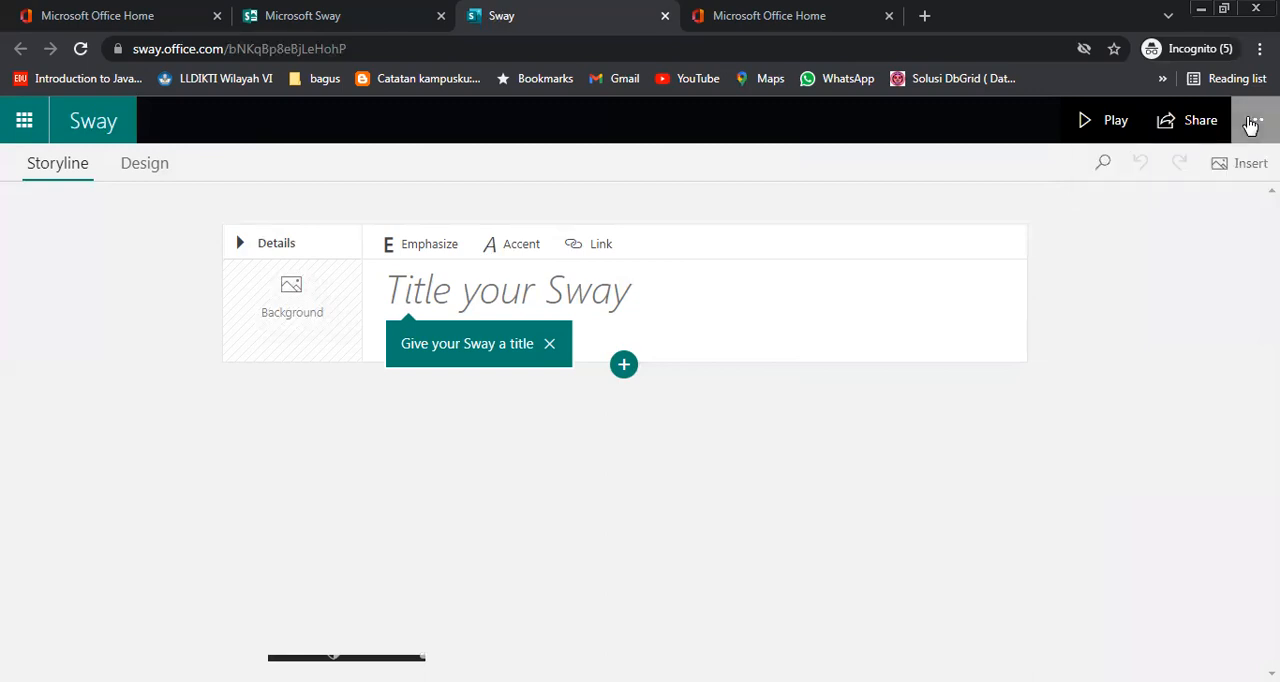
{"action": "left_click", "coordinate": [1253, 121]}
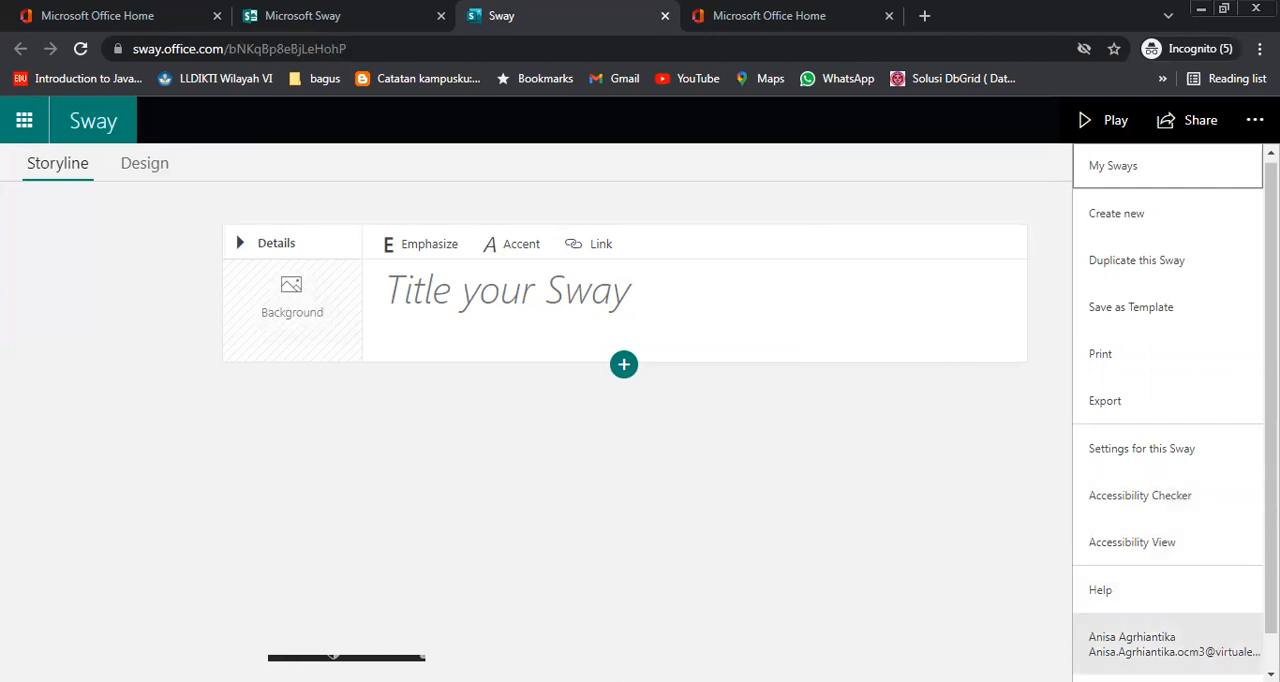
{"action": "left_click", "coordinate": [962, 164]}
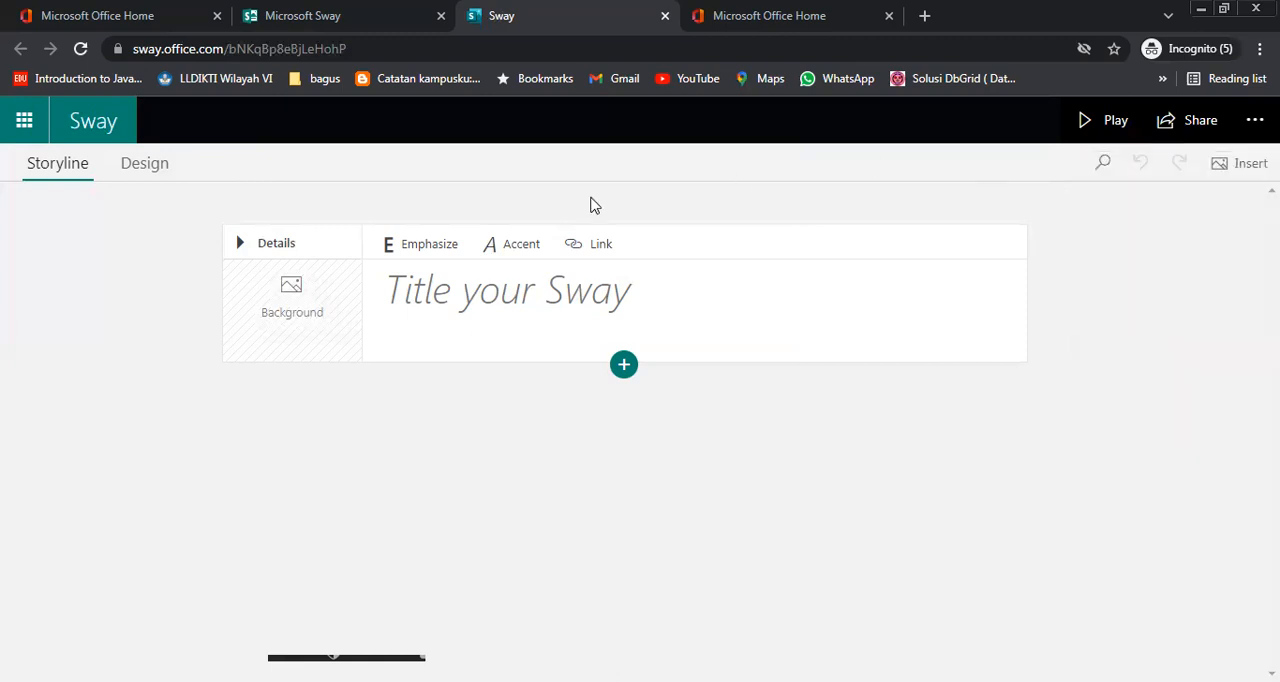
{"action": "left_click", "coordinate": [310, 251]}
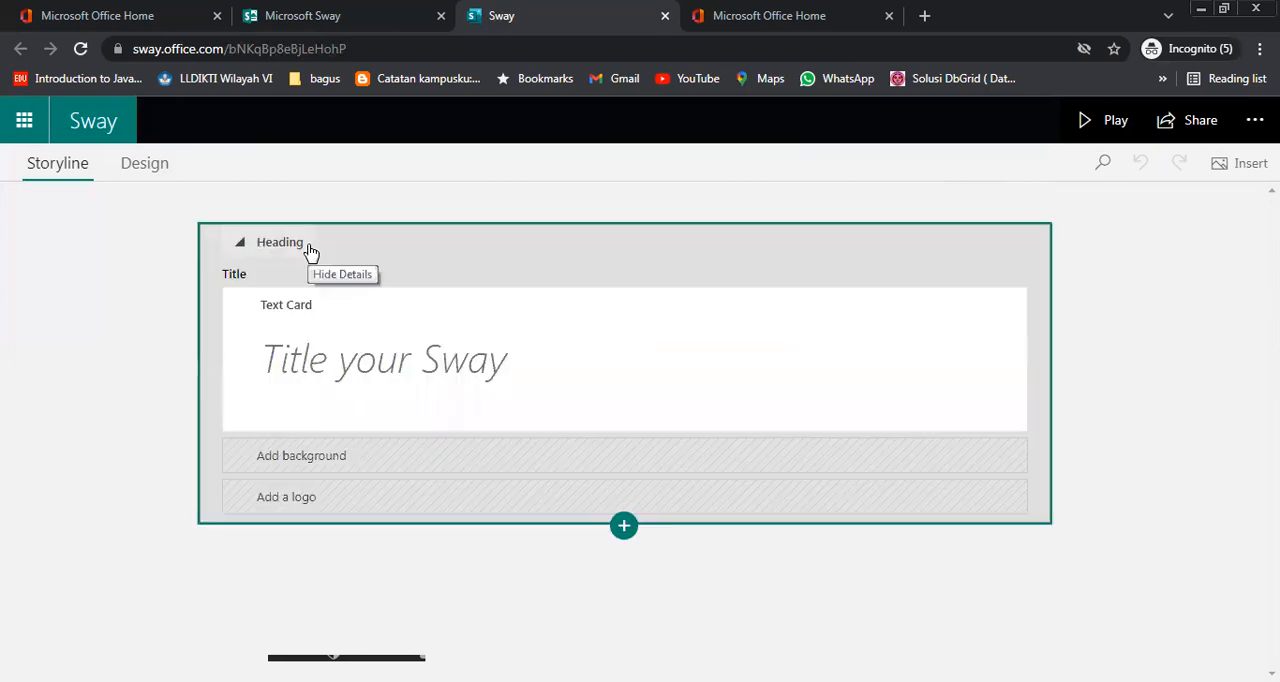
{"action": "left_click", "coordinate": [290, 247]}
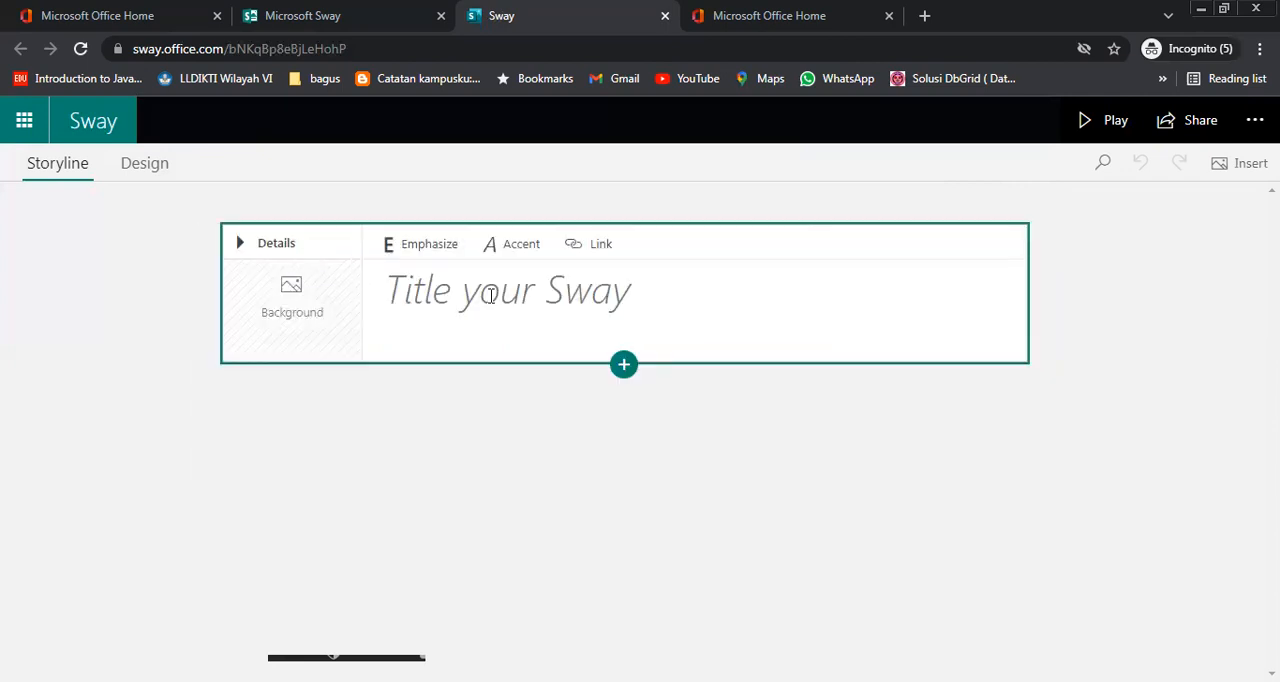
Title the Sway "Pengenalan Teknologi Informasi" in the heading card
{"action": "left_click", "coordinate": [491, 296]}
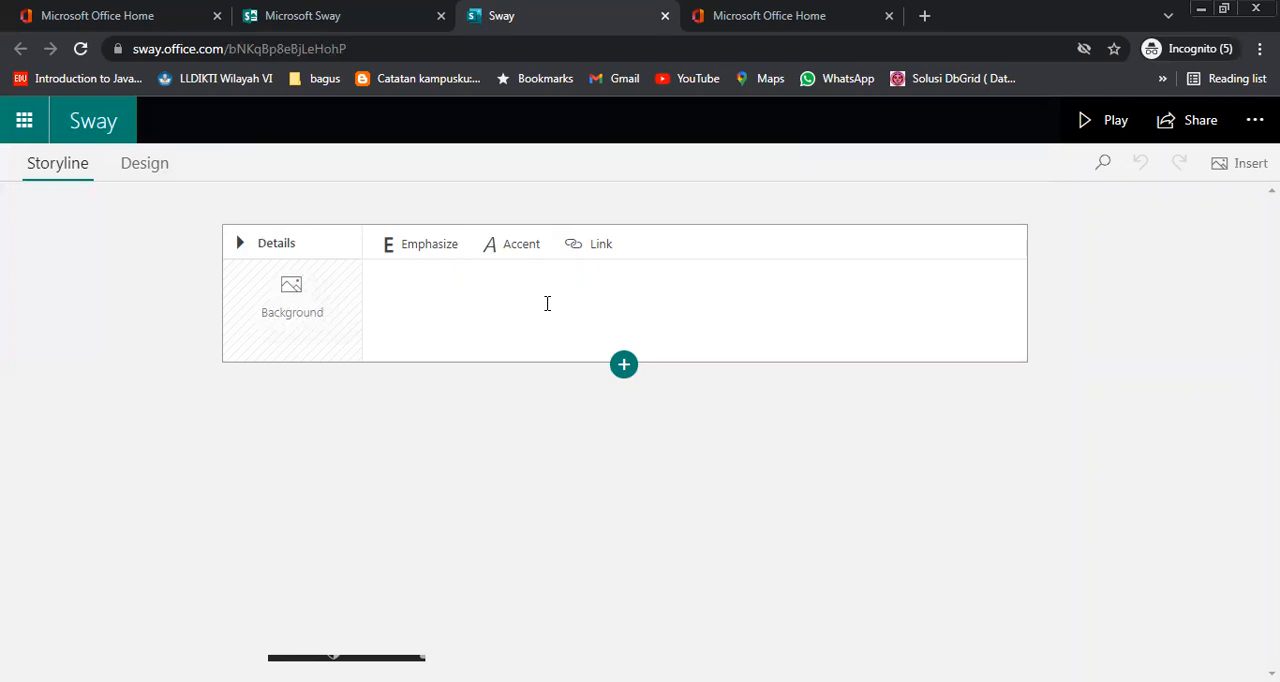
{"action": "type", "text": "Pengenalan TEkno"}
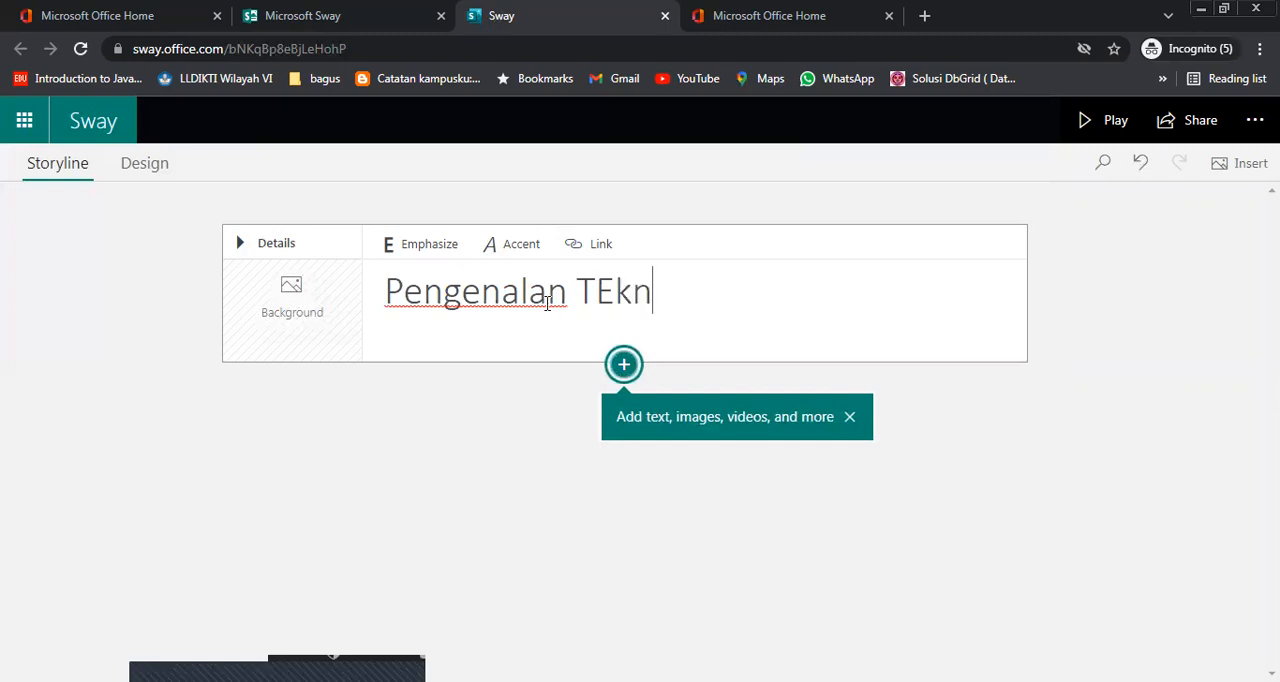
{"action": "key", "text": "BackSpace"}
{"action": "key", "text": "BackSpace"}
{"action": "key", "text": "BackSpace"}
{"action": "key", "text": "BackSpace"}
{"action": "type", "text": "ek"}
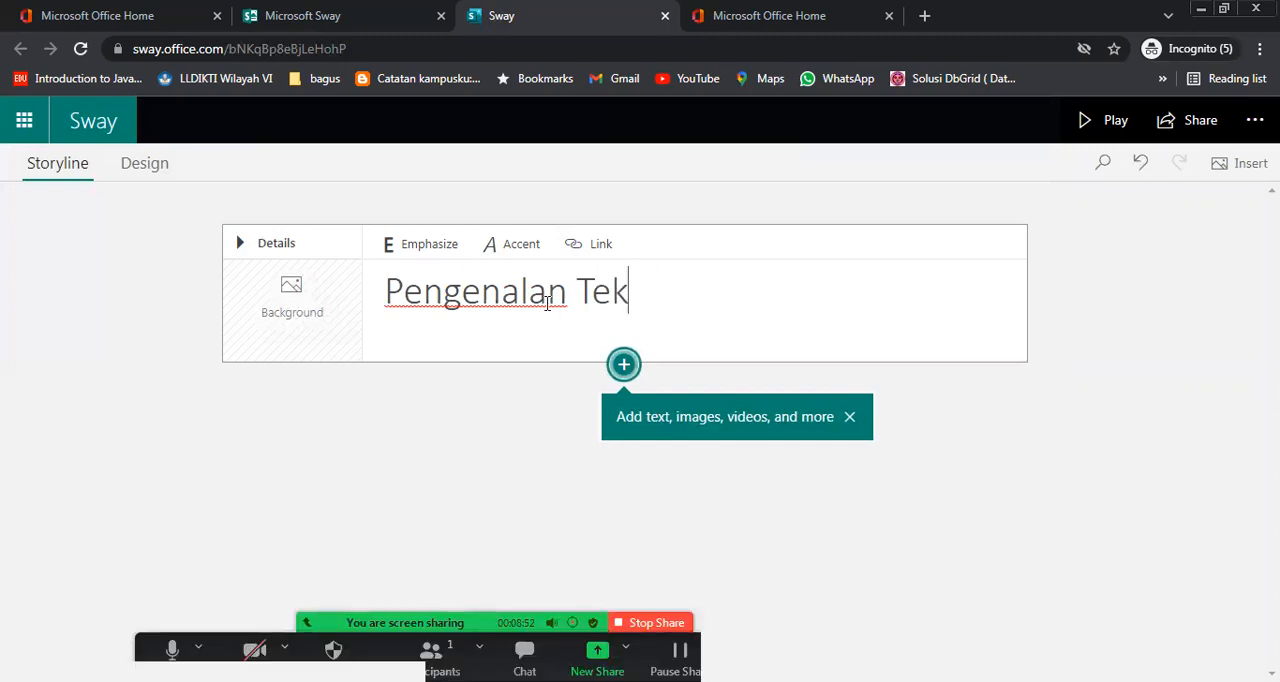
{"action": "type", "text": "nologi Informasi"}
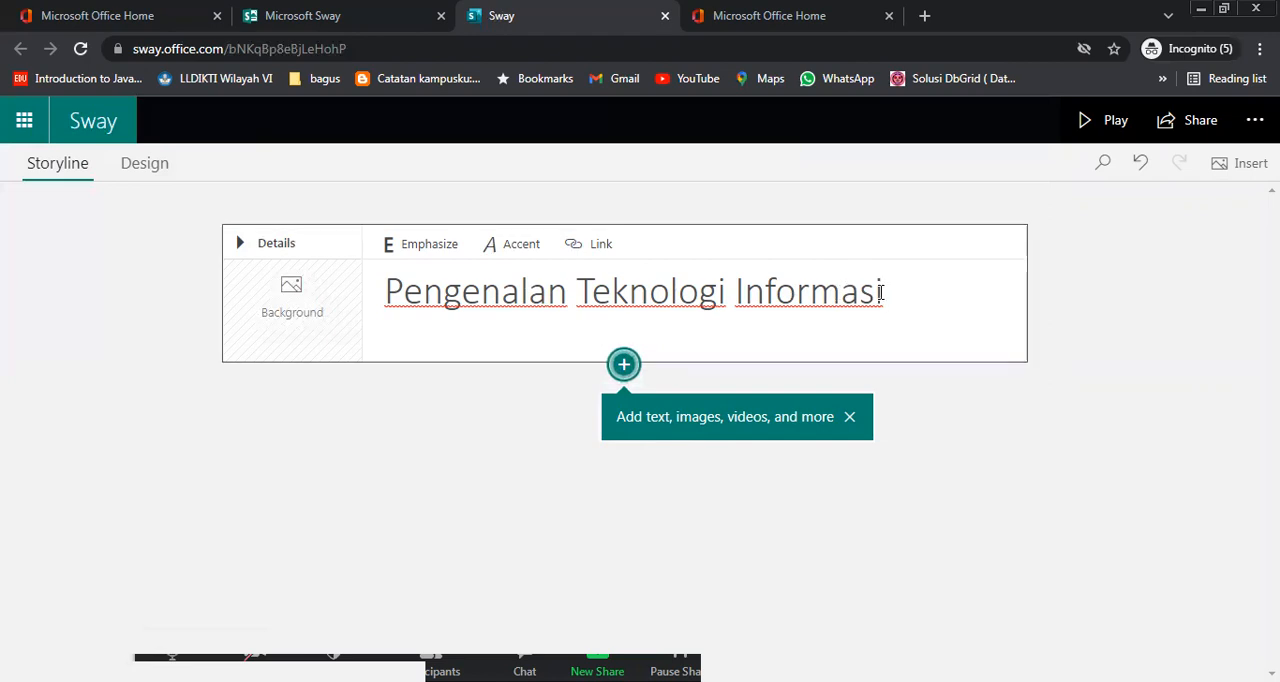
Apply Emphasize and Accent formatting to the entire title, preview the Sway in play mode and return to editing
{"action": "left_click_drag", "start_coordinate": [866, 286], "coordinate": [351, 294]}
{"action": "left_click", "coordinate": [419, 256]}
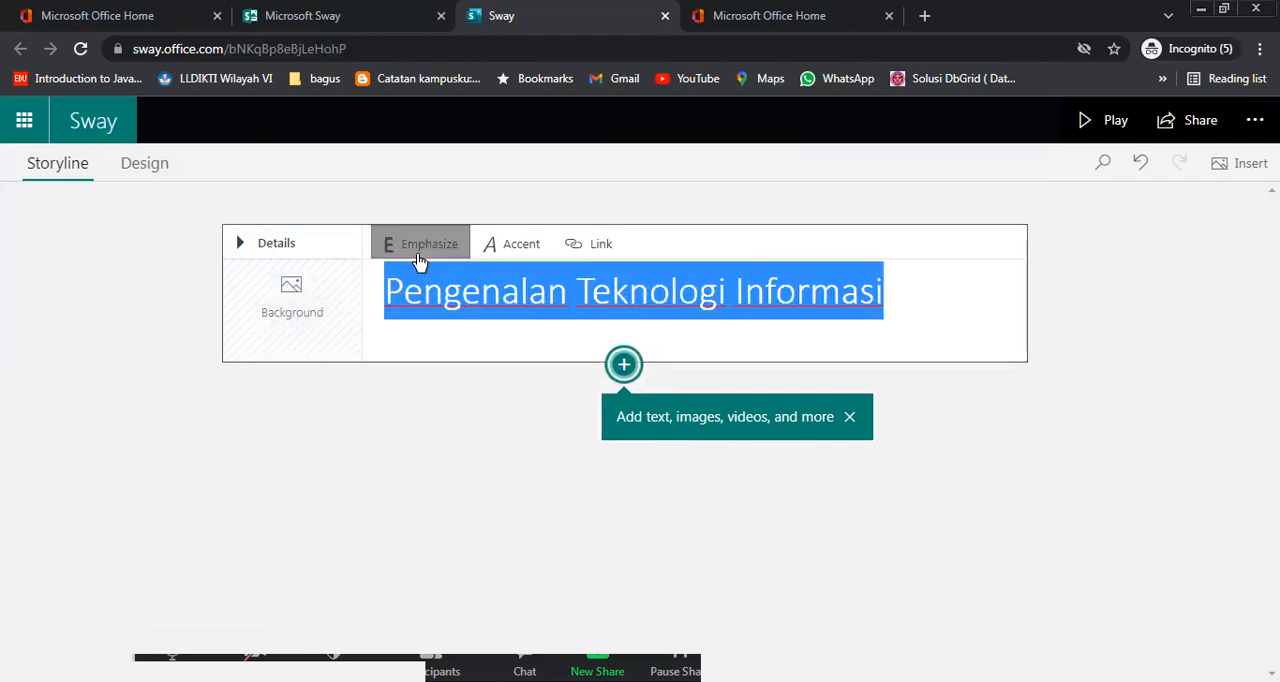
{"action": "left_click", "coordinate": [519, 256]}
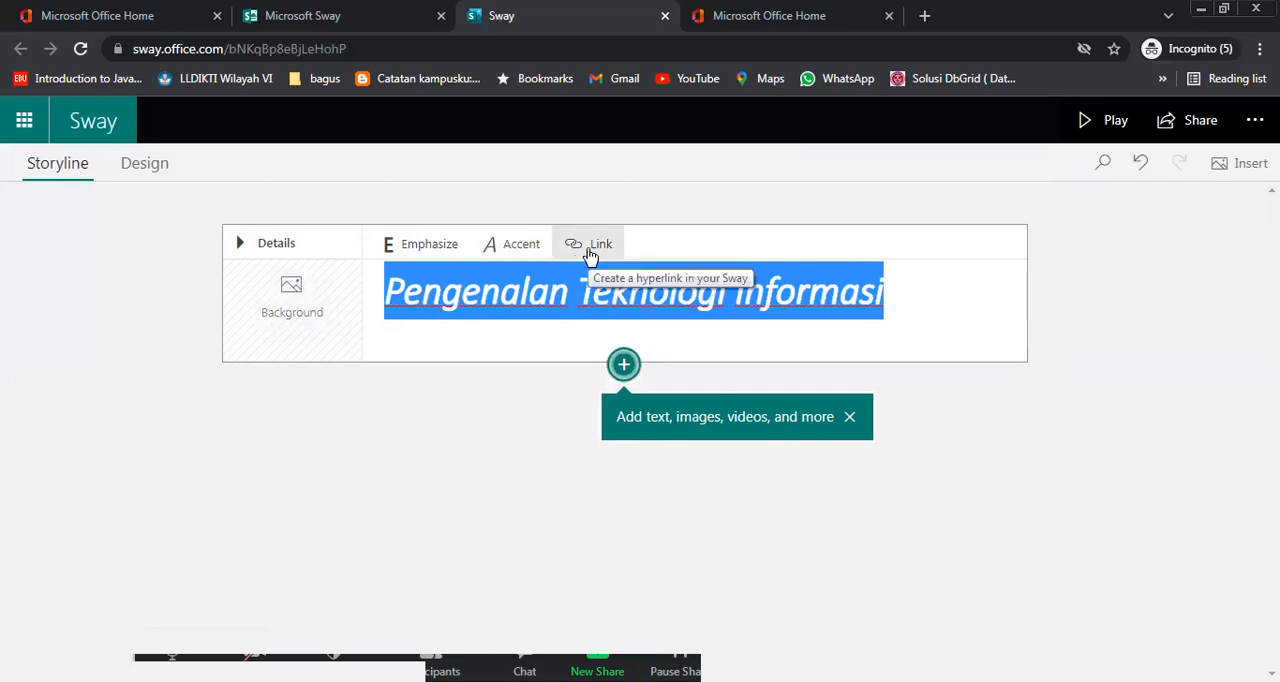
{"action": "left_click", "coordinate": [929, 320]}
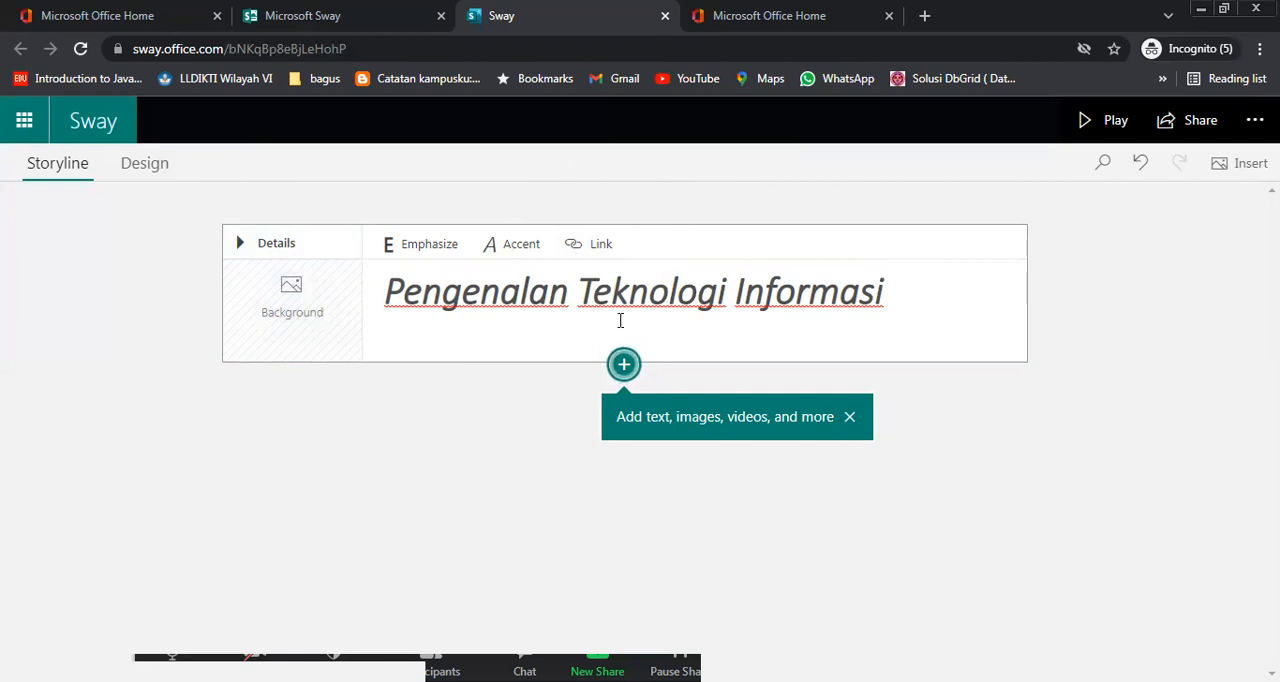
{"action": "left_click", "coordinate": [1108, 130]}
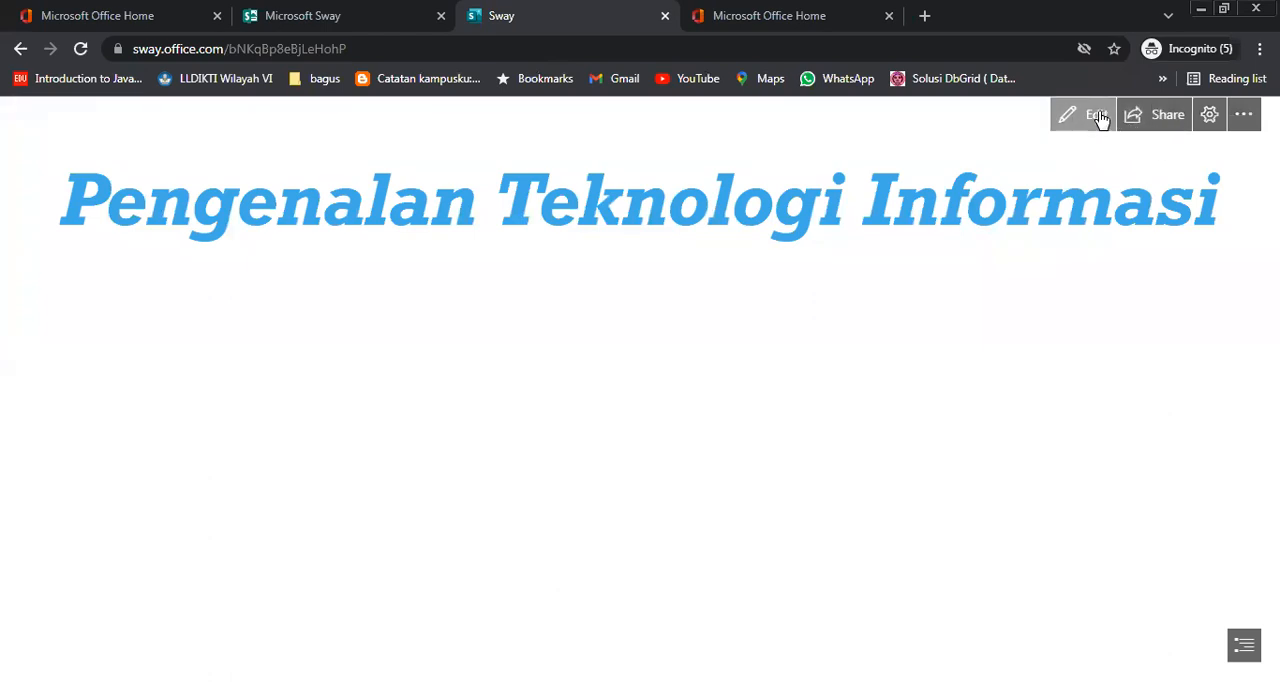
{"action": "left_click", "coordinate": [1086, 120]}
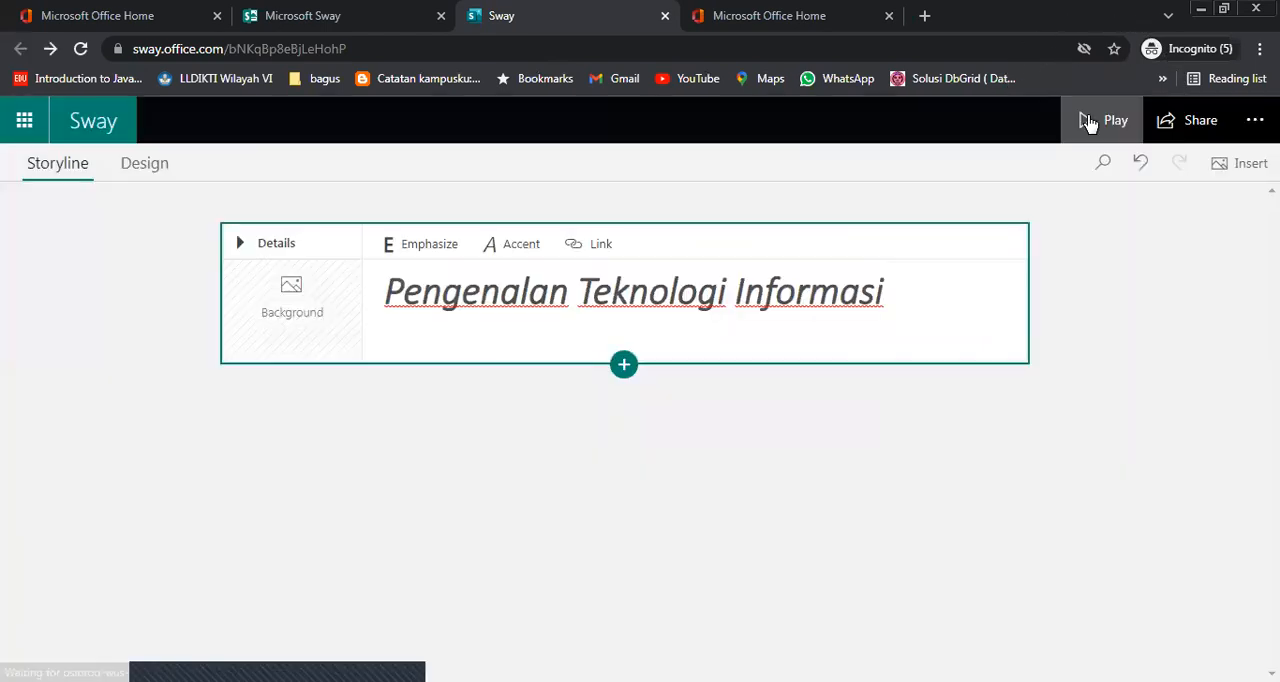
Start adding a background to the heading card and search the suggested images for "information technology"
{"action": "left_click", "coordinate": [281, 284]}
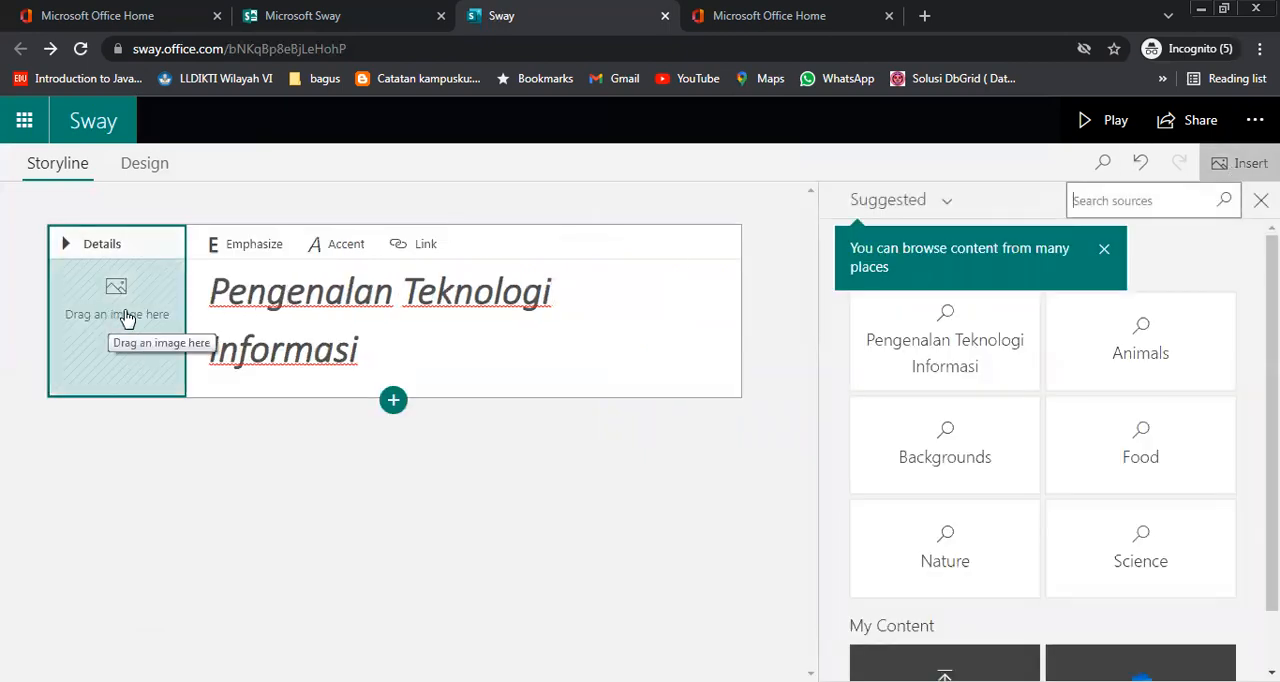
{"action": "left_click", "coordinate": [1108, 255]}
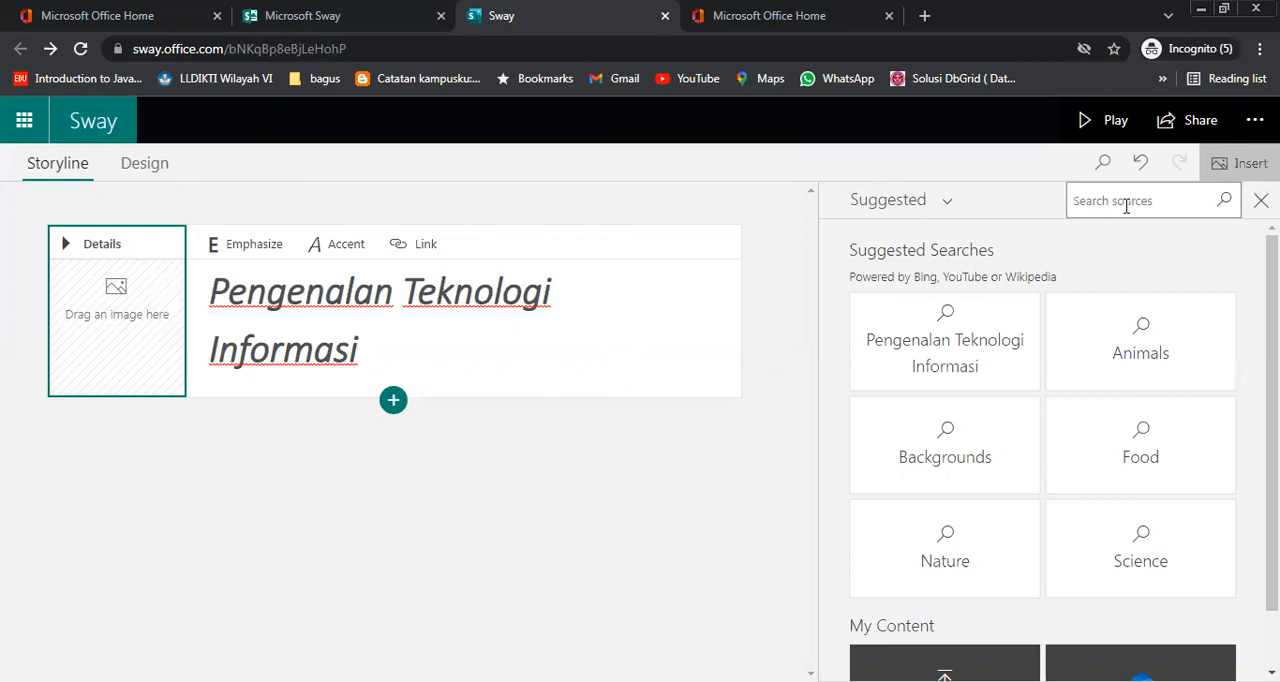
{"action": "type", "text": "information technology"}
{"action": "key", "text": "Return"}
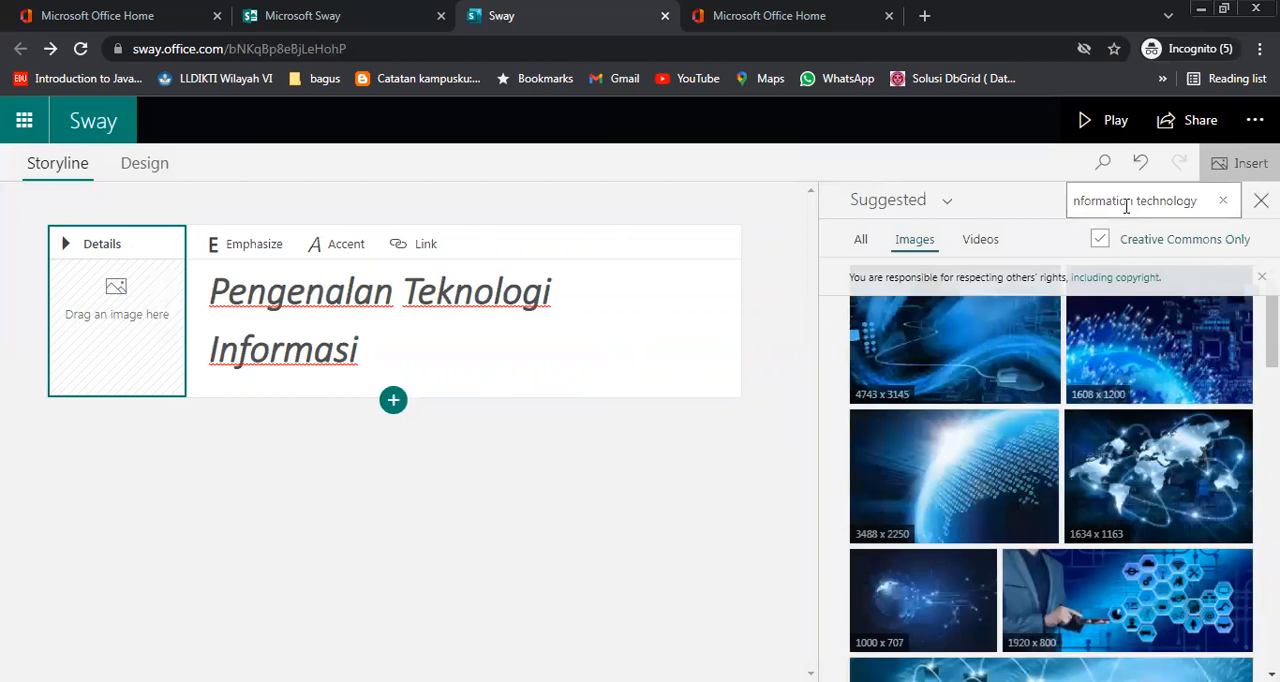
Search the background images for "teknologi informasi" instead and look through the results
{"action": "left_click", "coordinate": [1222, 201]}
{"action": "type", "text": "teknologi informasi"}
{"action": "key", "text": "Return"}
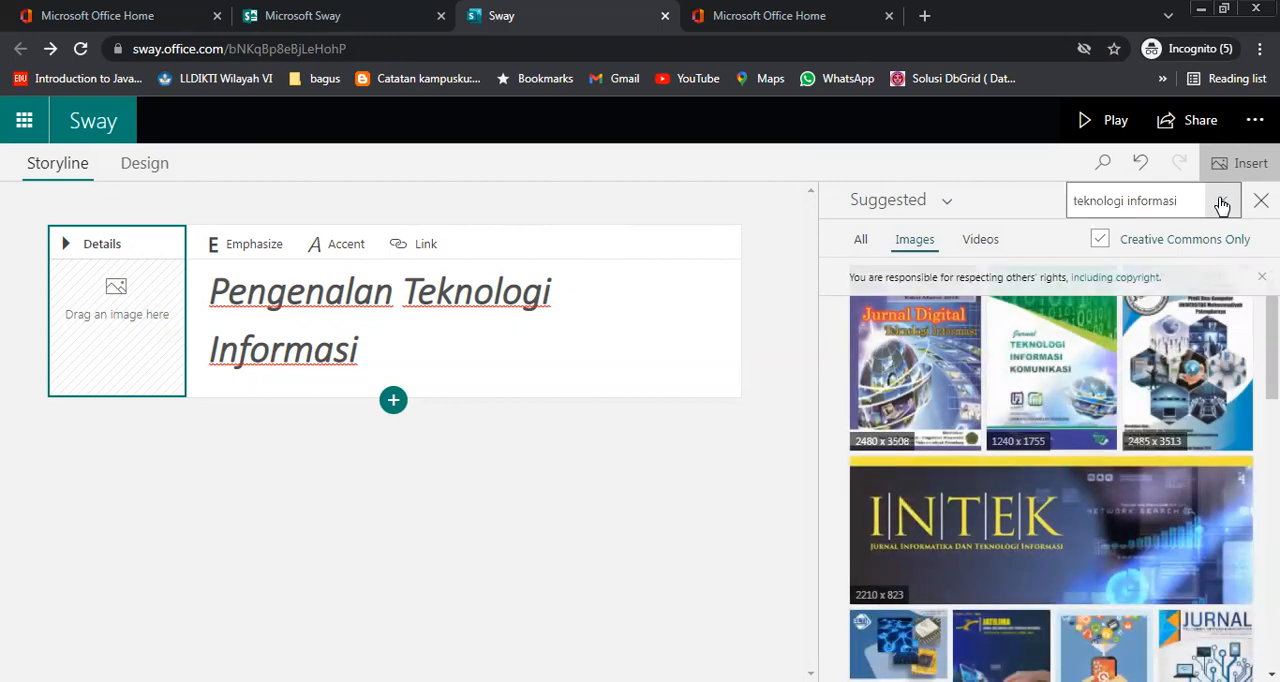
{"action": "scroll", "coordinate": [1147, 566], "scroll_direction": "down", "scroll_amount": 5}
{"action": "scroll", "coordinate": [1147, 566], "scroll_direction": "down", "scroll_amount": 5}
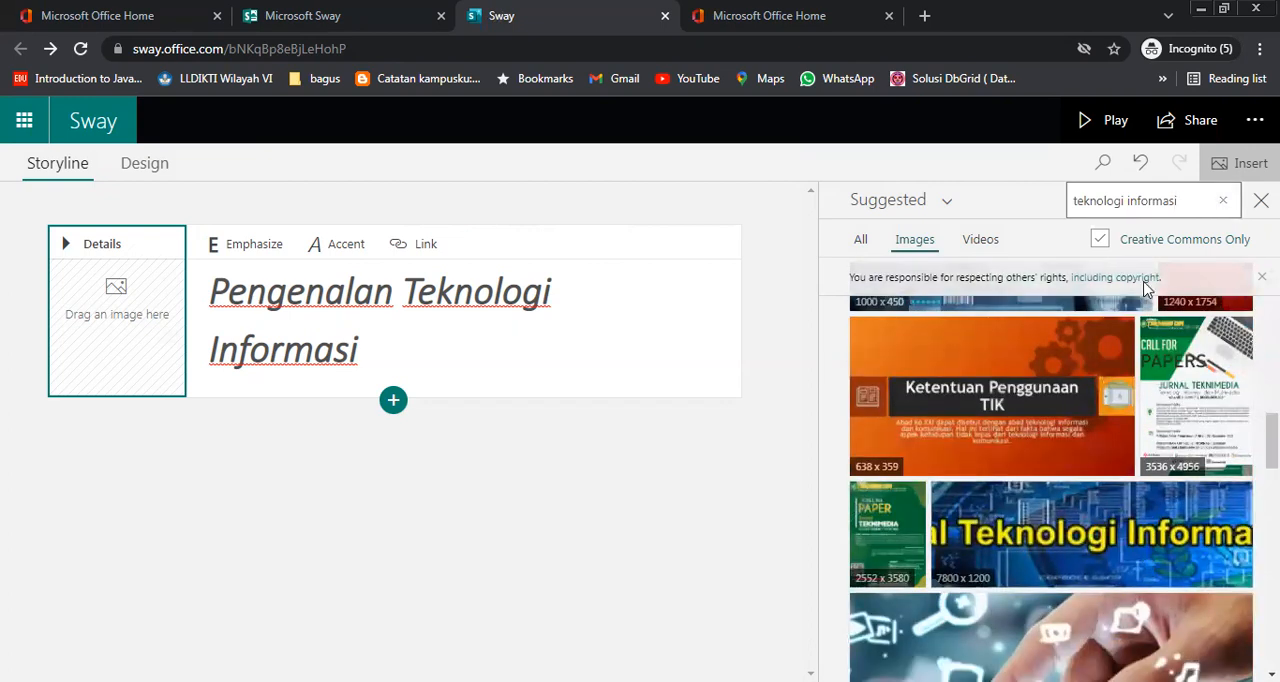
Search the background images again using "information technology" and browse the pictures offered
{"action": "left_click", "coordinate": [1155, 205]}
{"action": "type", "text": "information t"}
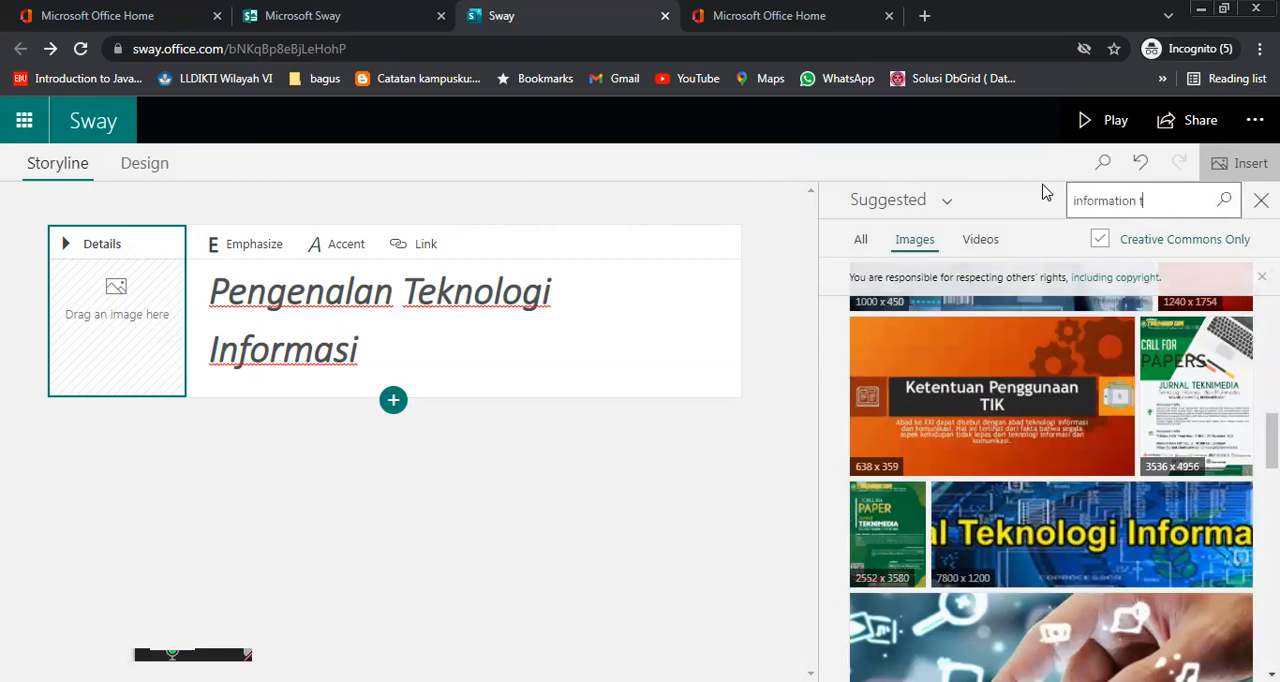
{"action": "type", "text": "echnology"}
{"action": "key", "text": "Return"}
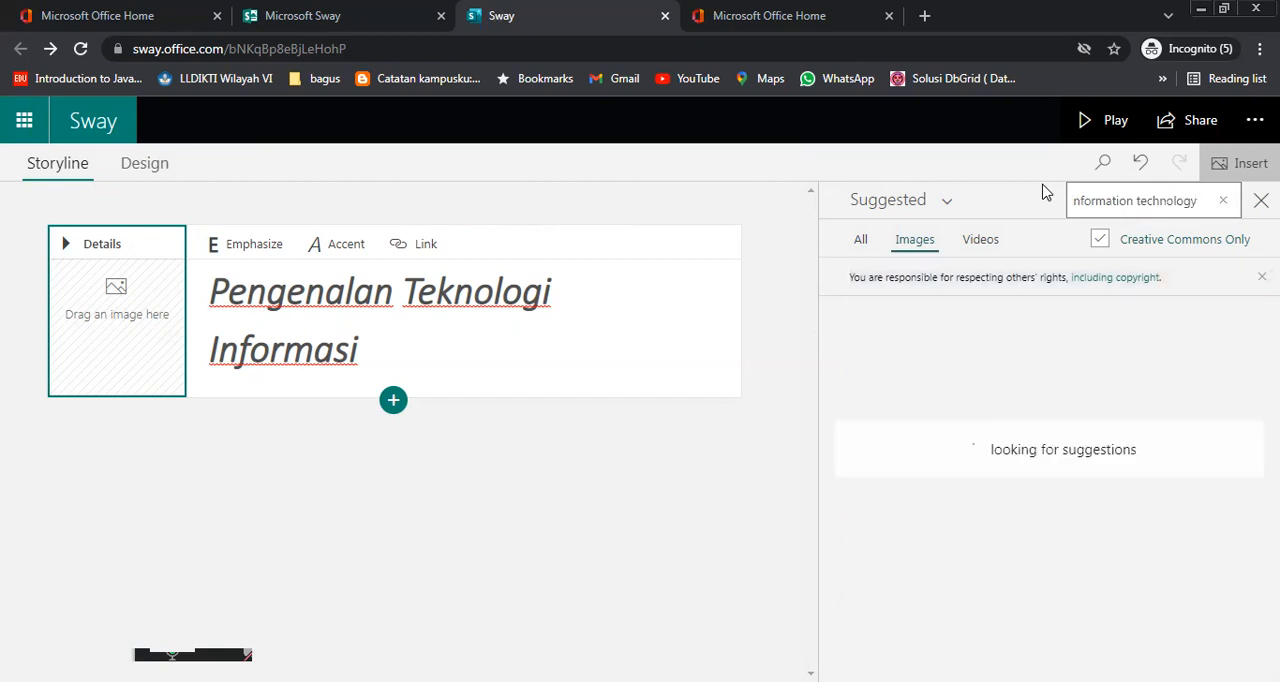
{"action": "scroll", "coordinate": [1188, 573], "scroll_direction": "down", "scroll_amount": 1}
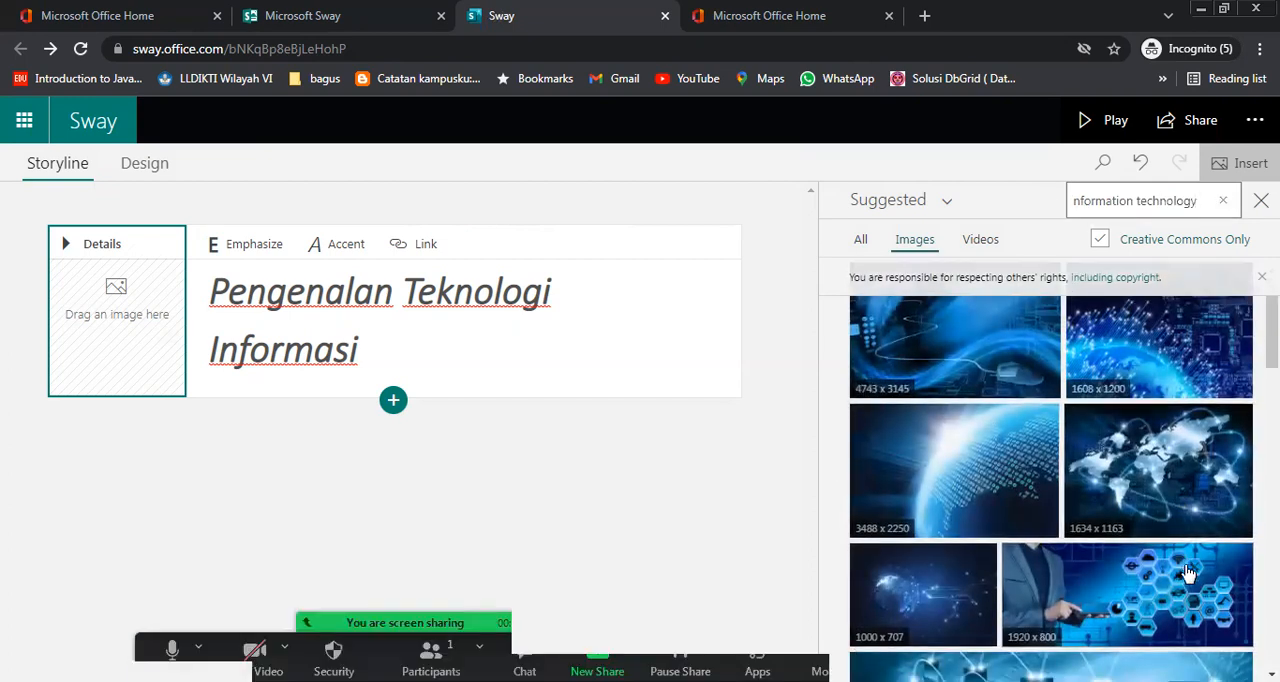
Add the 1920 x 800 picture of a hand on a tablet with hexagonal icons as the title card's background
{"action": "scroll", "coordinate": [1188, 573], "scroll_direction": "down", "scroll_amount": 2}
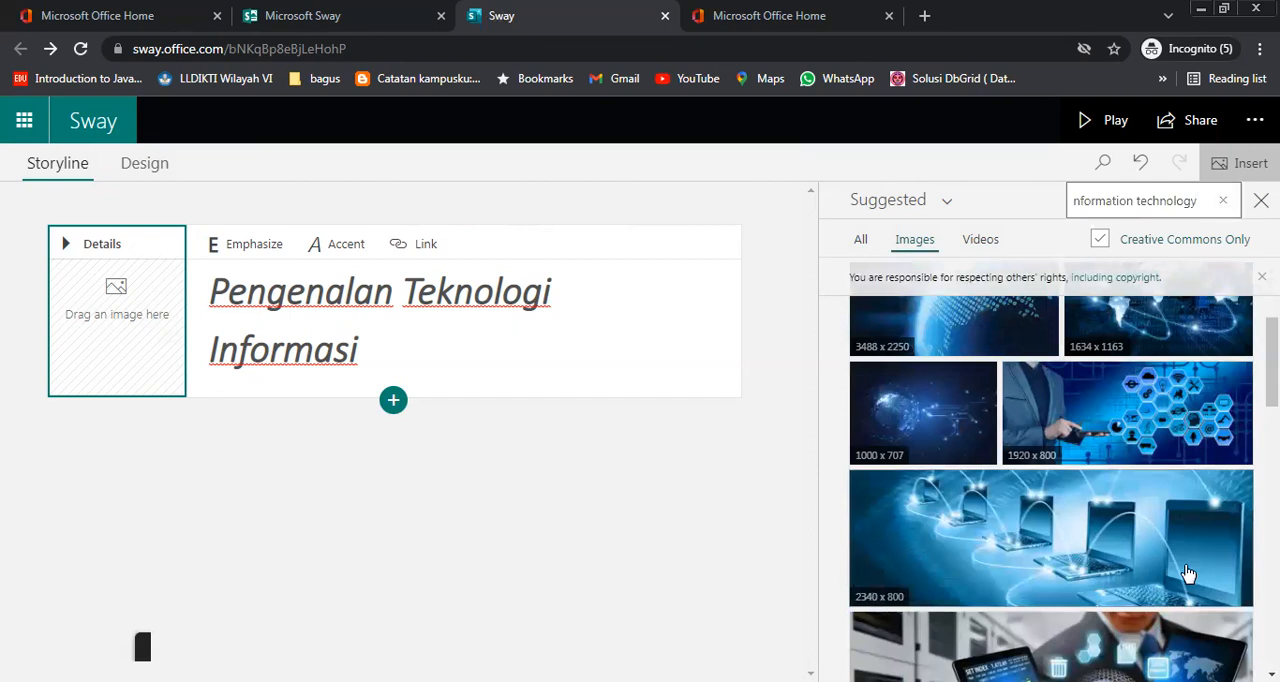
{"action": "left_click", "coordinate": [1120, 427]}
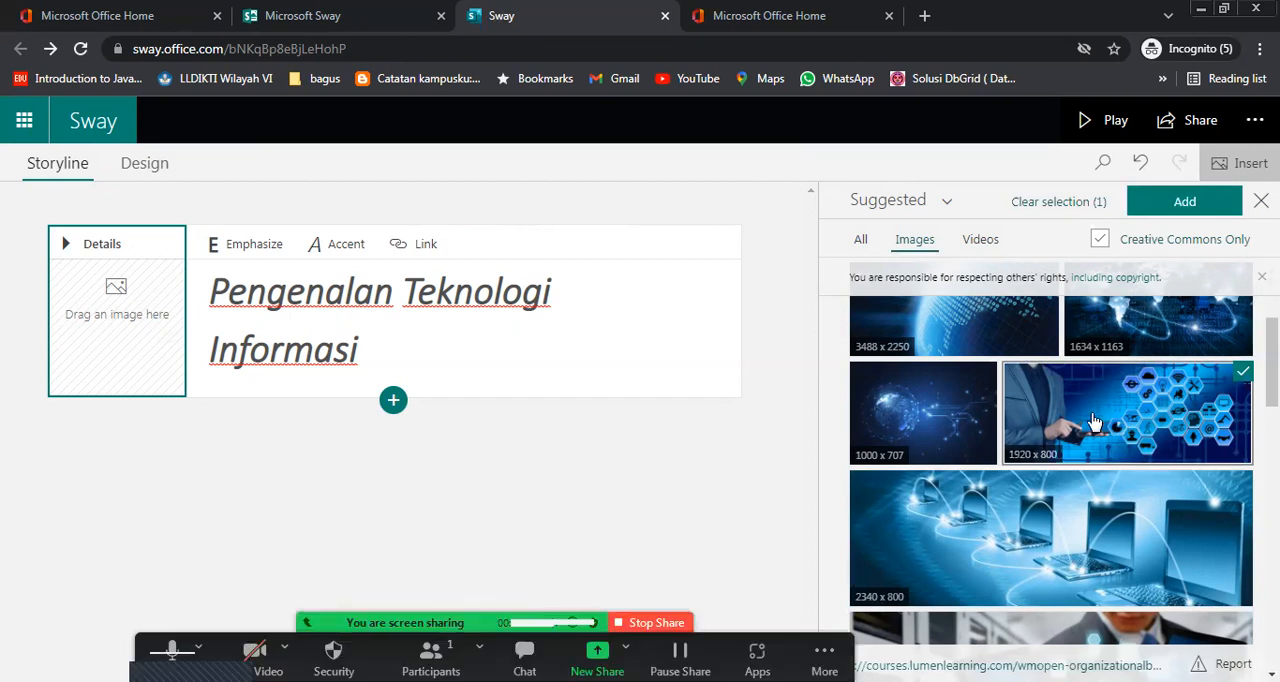
{"action": "left_click_drag", "start_coordinate": [1095, 422], "coordinate": [146, 314]}
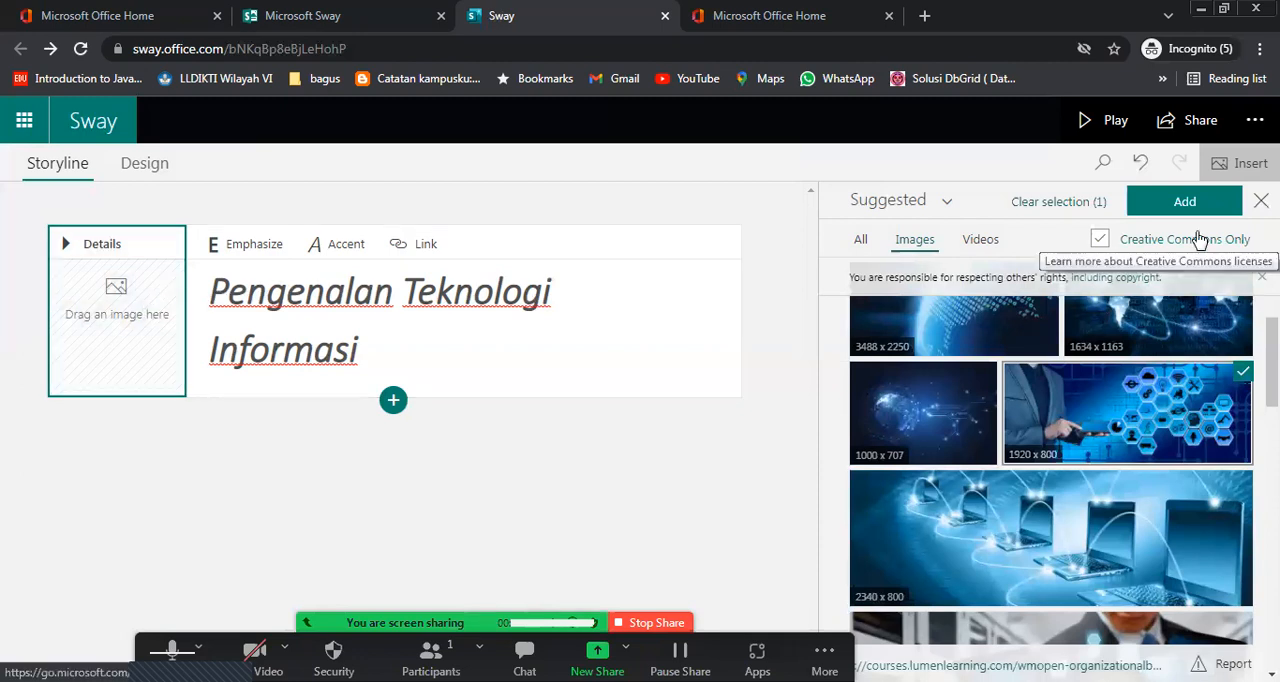
{"action": "left_click", "coordinate": [1187, 202]}
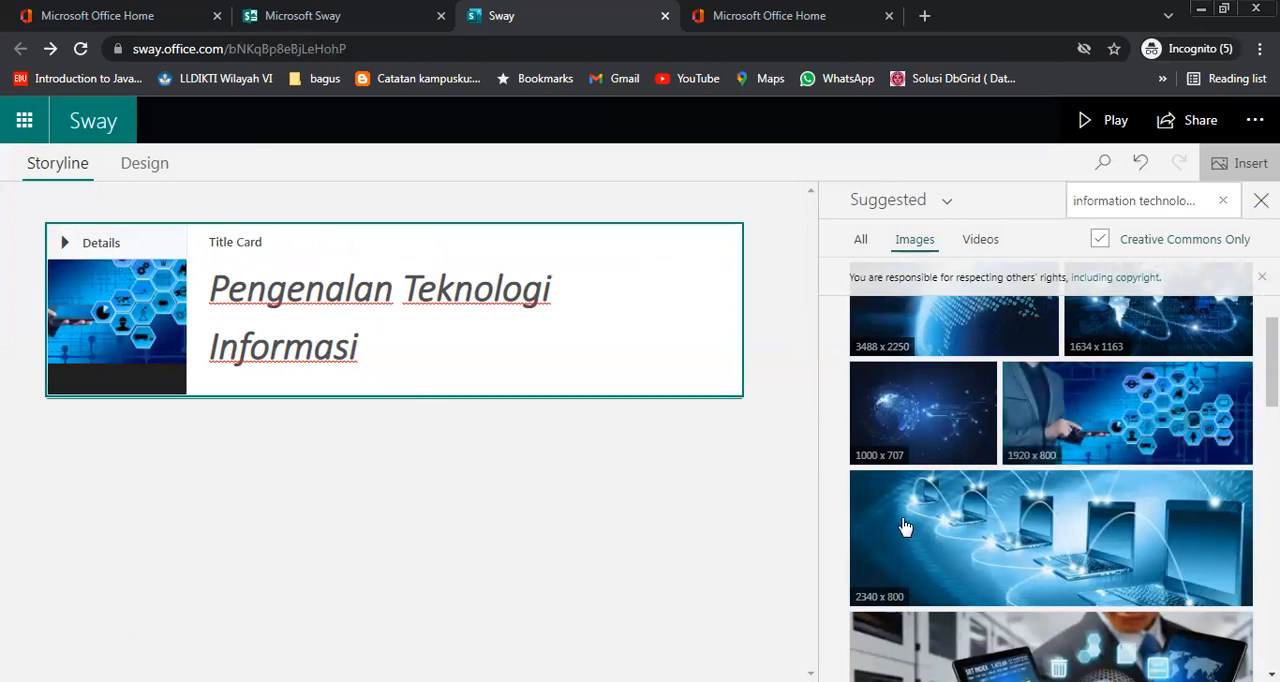
Try the 2340 x 800 laptops picture as the background, undo the swap, and preview the Sway in play mode before returning to editing
{"action": "left_click_drag", "start_coordinate": [1030, 543], "coordinate": [155, 315]}
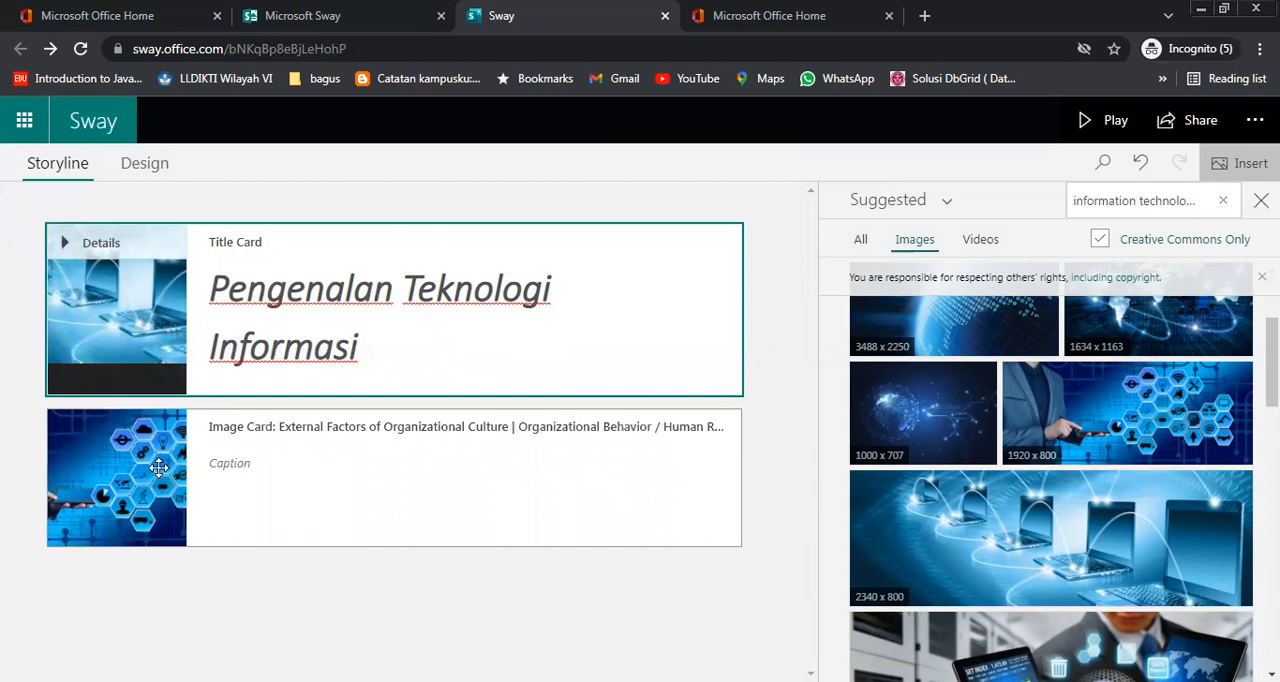
{"action": "key", "text": "ctrl+z"}
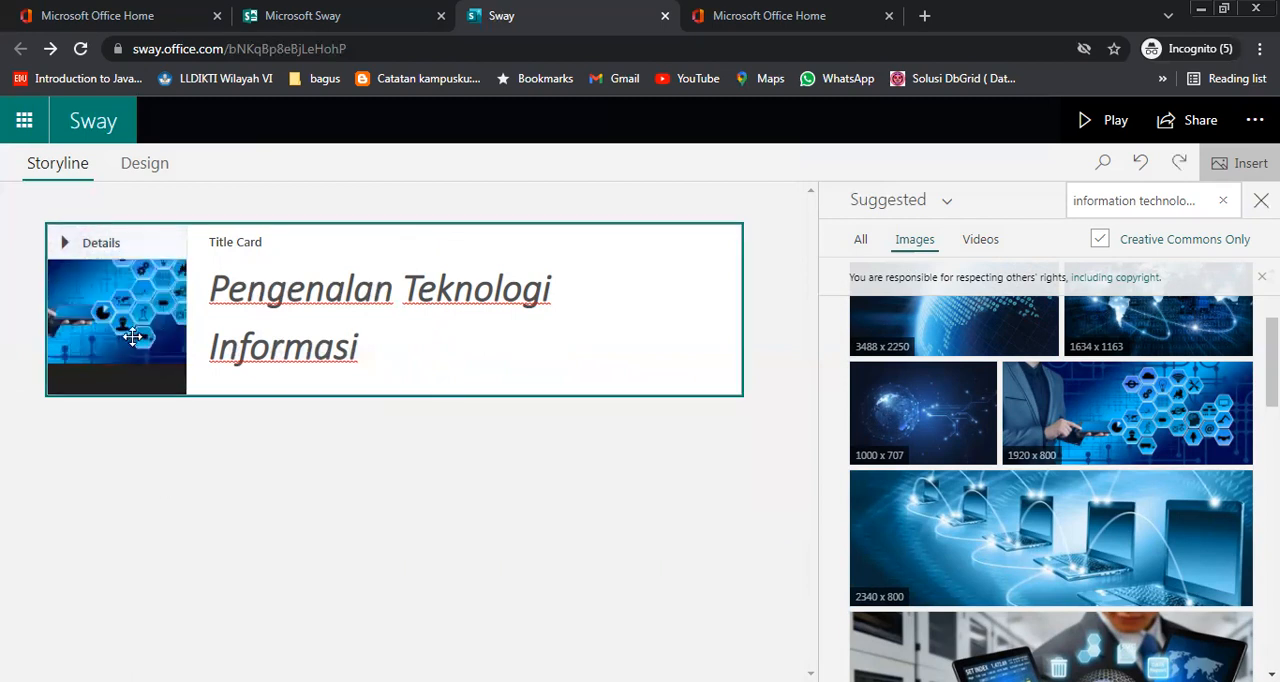
{"action": "left_click", "coordinate": [1105, 128]}
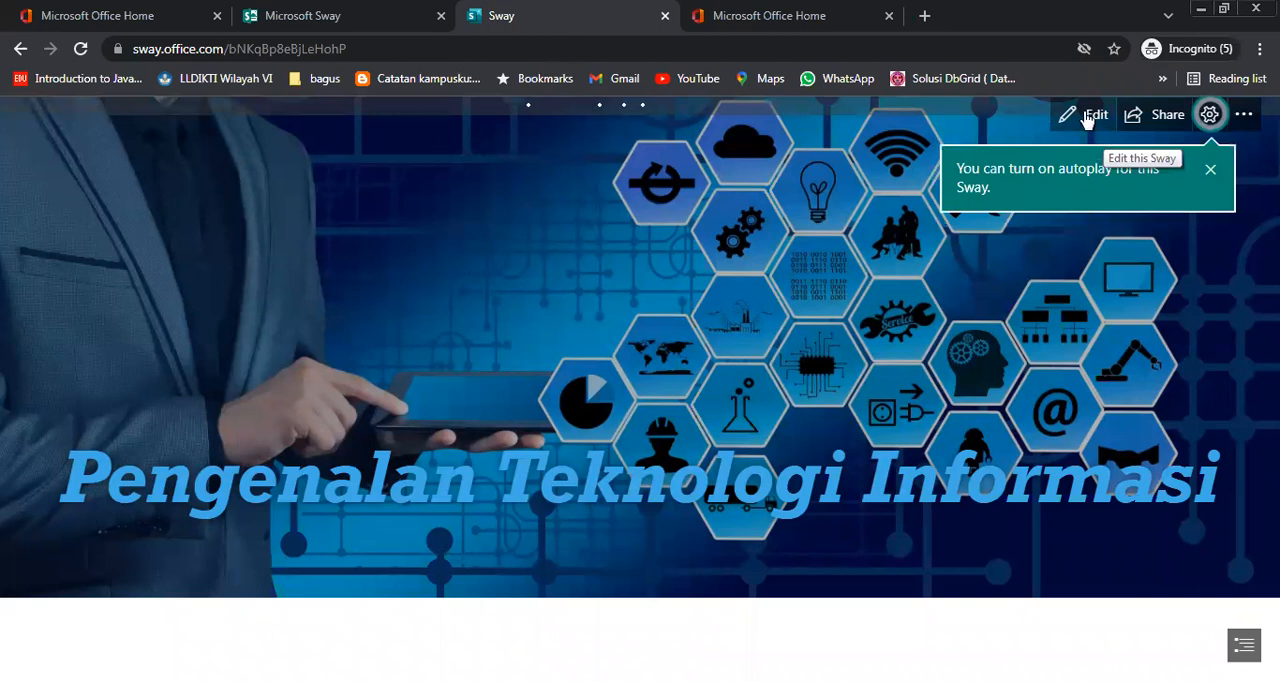
{"action": "left_click", "coordinate": [1088, 116]}
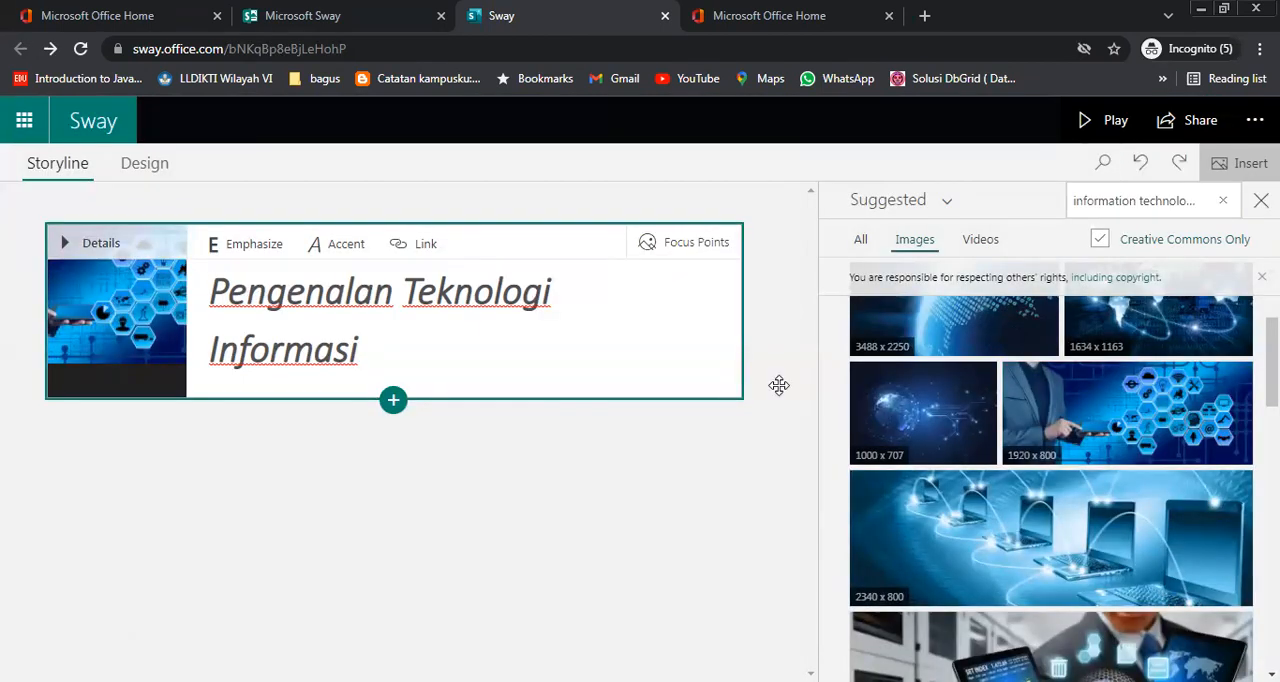
Delete the background image card from the heading's details and collapse the heading back to the title card
{"action": "right_click", "coordinate": [113, 333]}
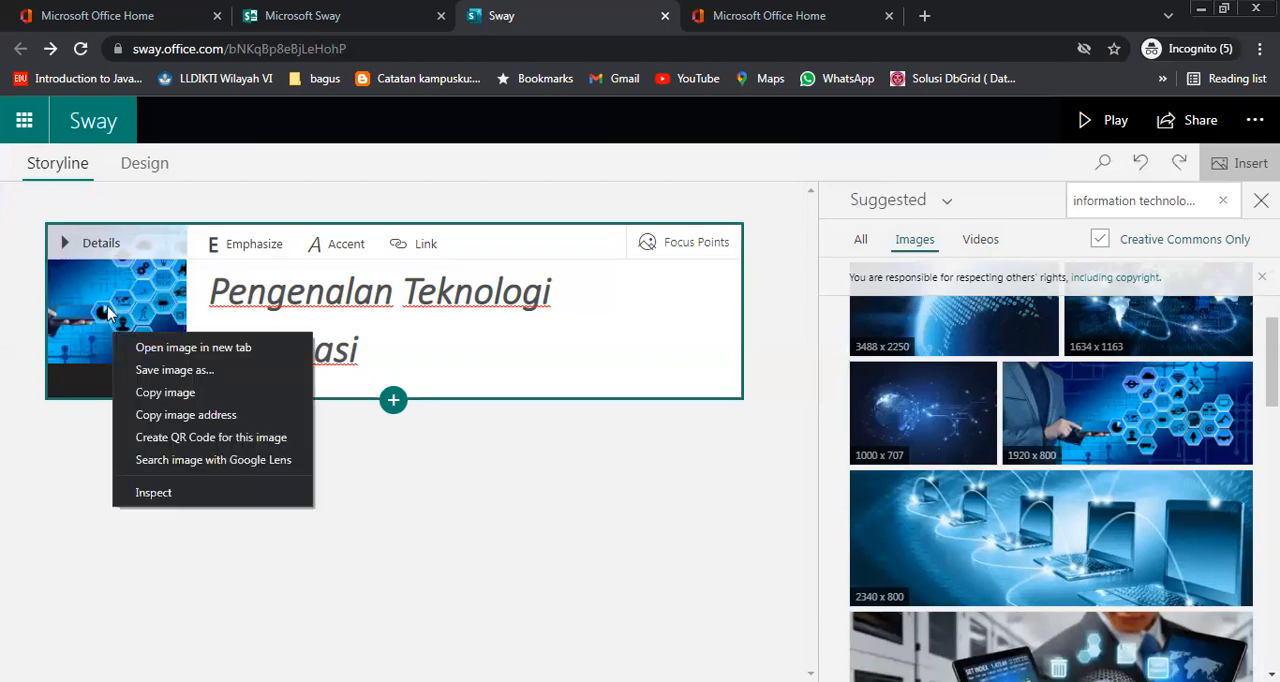
{"action": "left_click", "coordinate": [110, 311]}
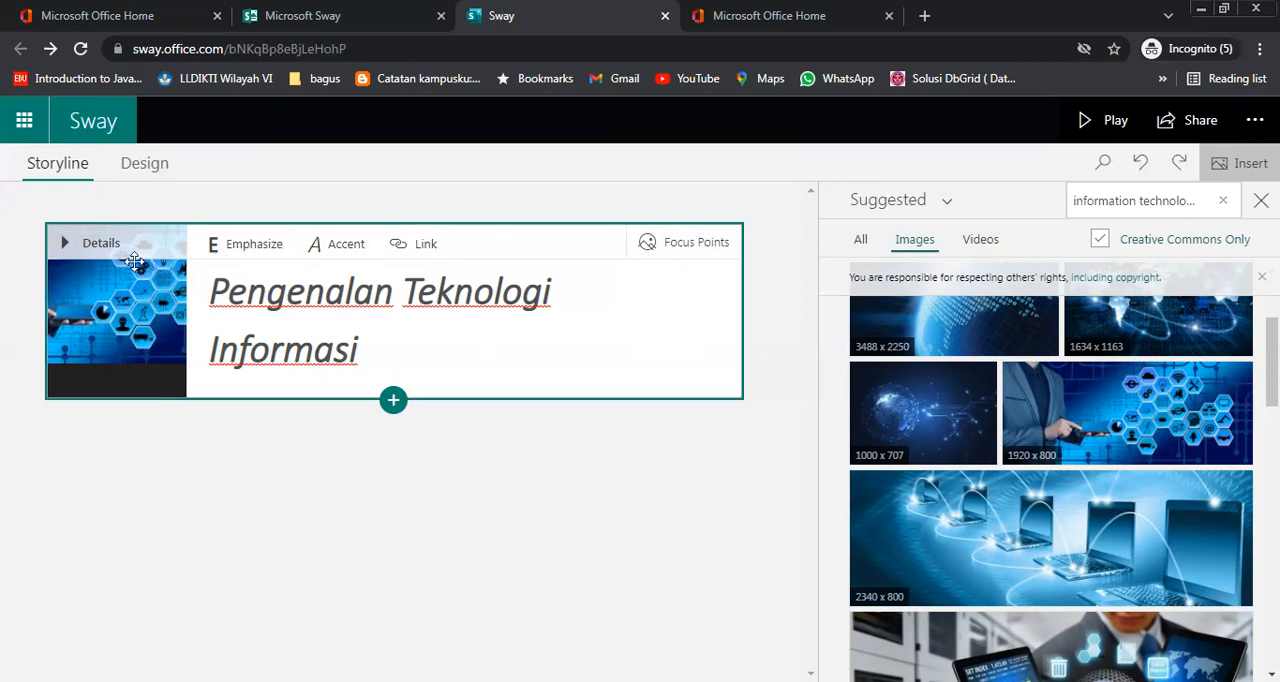
{"action": "left_click", "coordinate": [95, 246]}
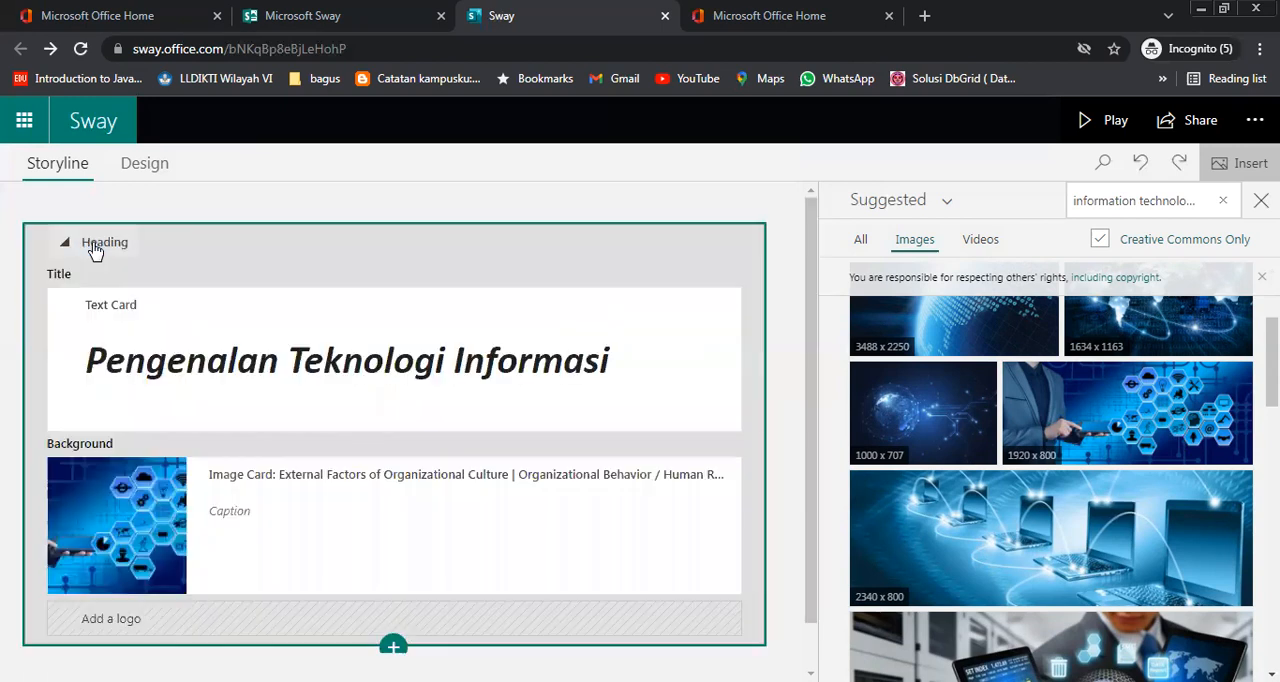
{"action": "left_click", "coordinate": [138, 533]}
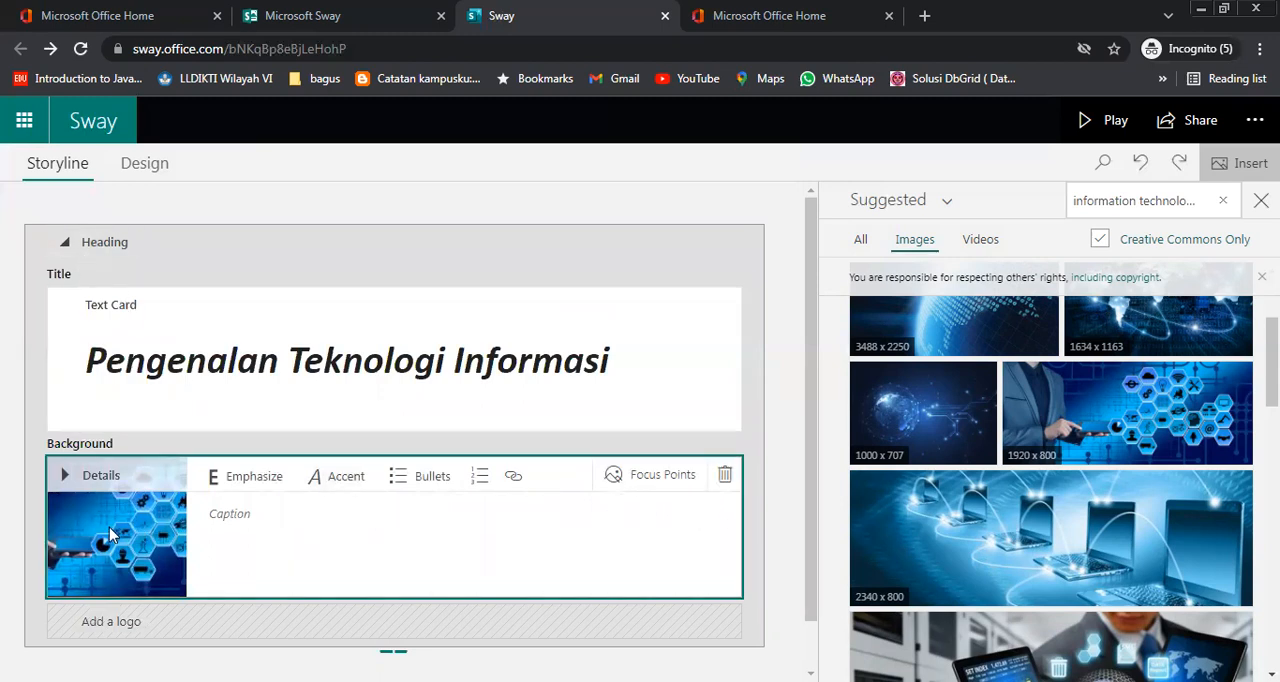
{"action": "left_click", "coordinate": [71, 250]}
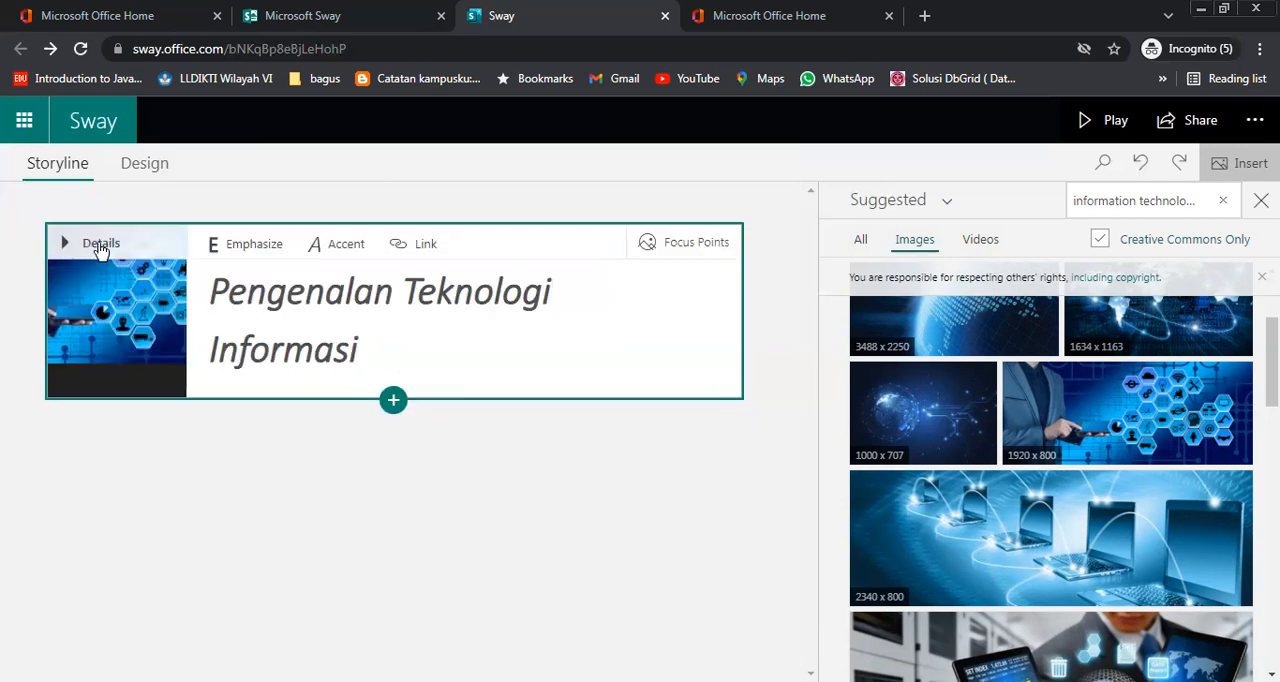
{"action": "left_click", "coordinate": [97, 246]}
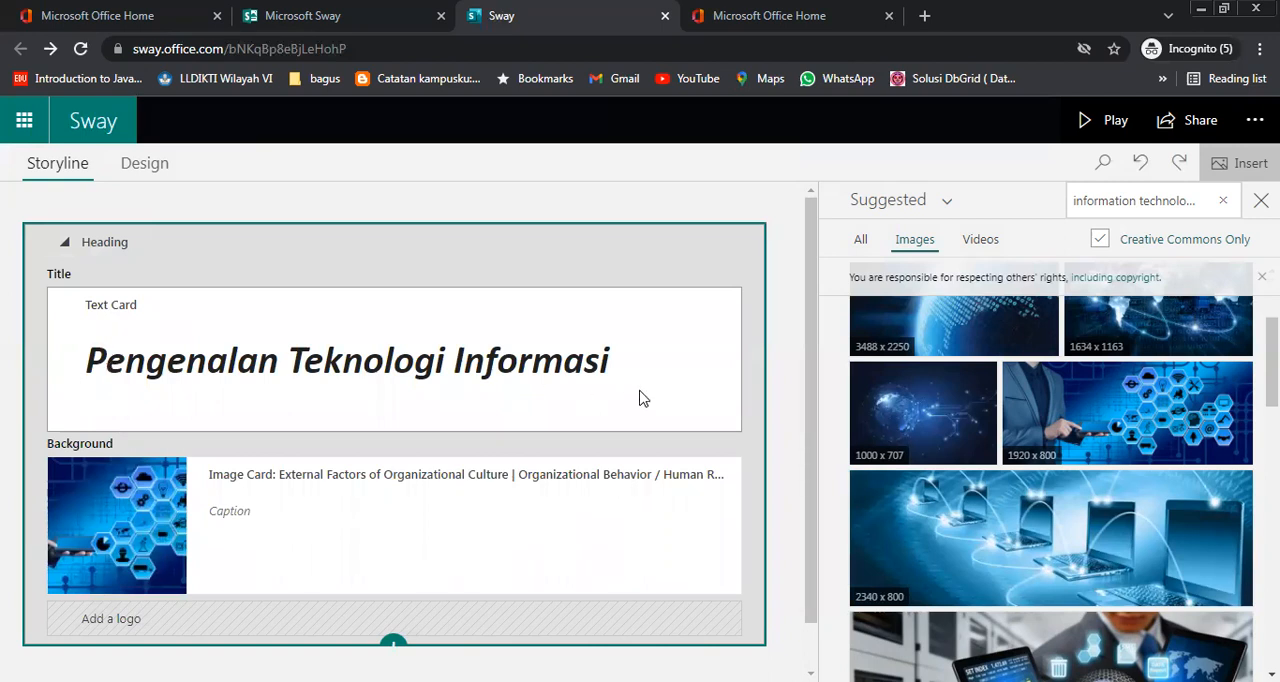
{"action": "left_click", "coordinate": [116, 521]}
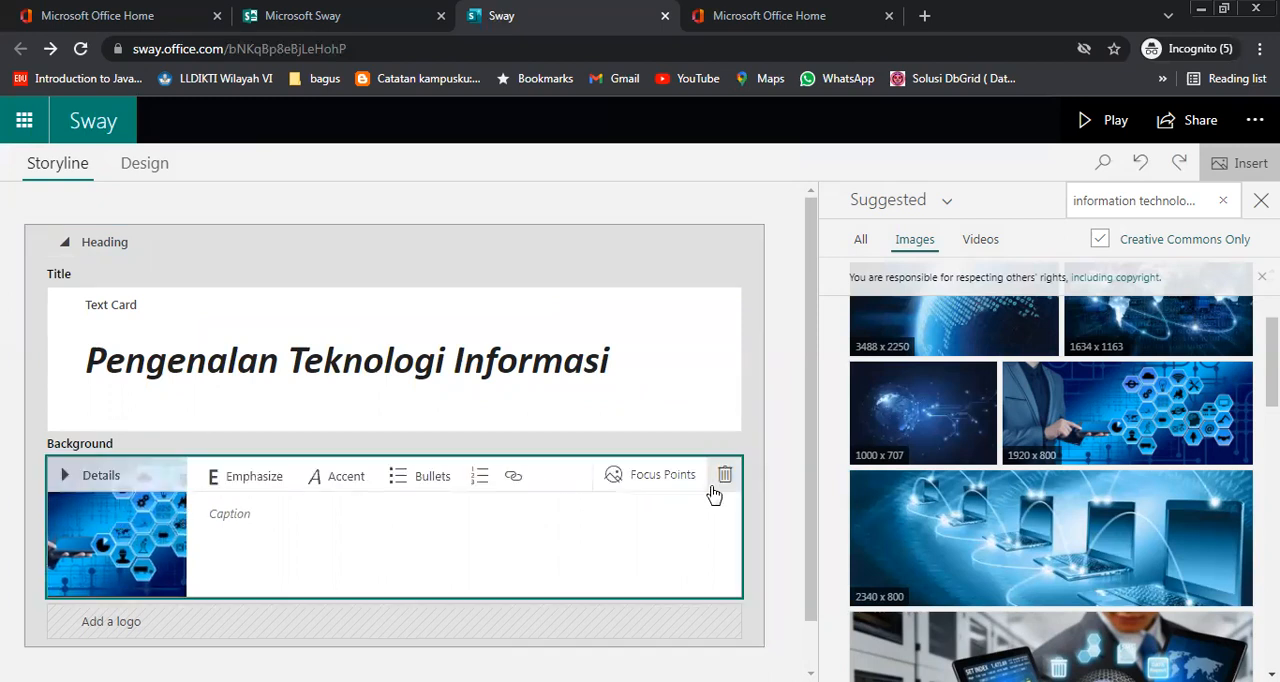
{"action": "left_click", "coordinate": [724, 476]}
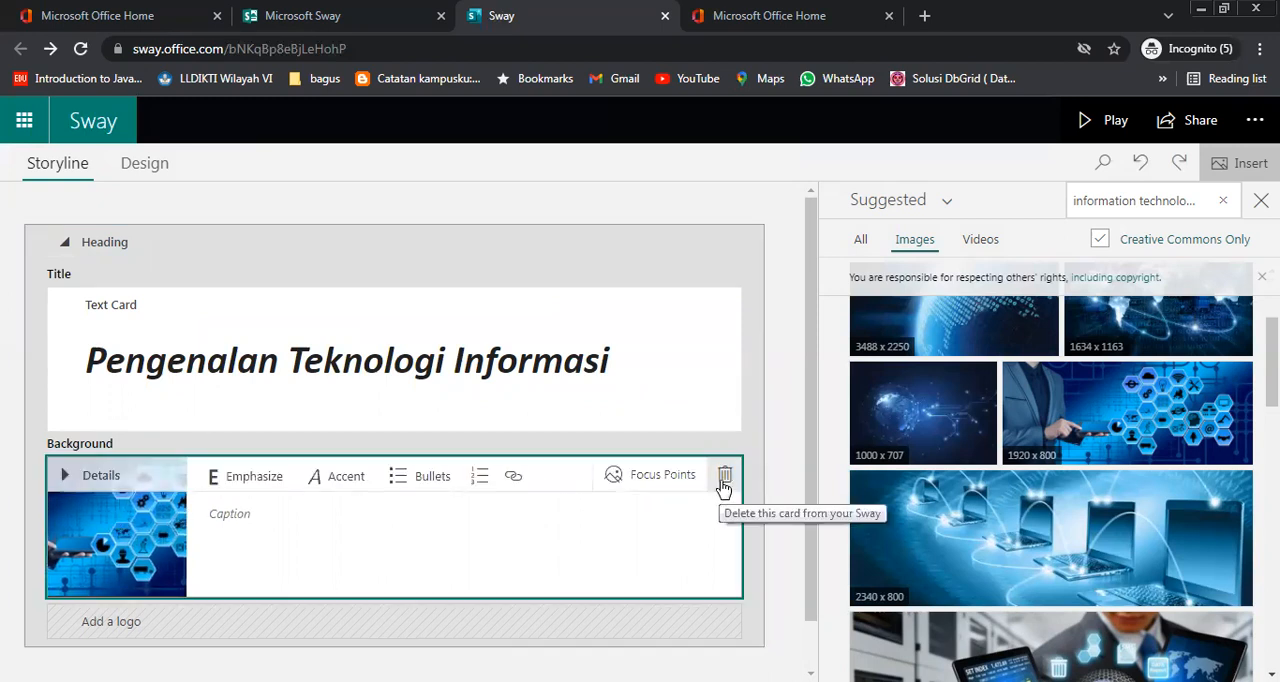
{"action": "left_click", "coordinate": [66, 247]}
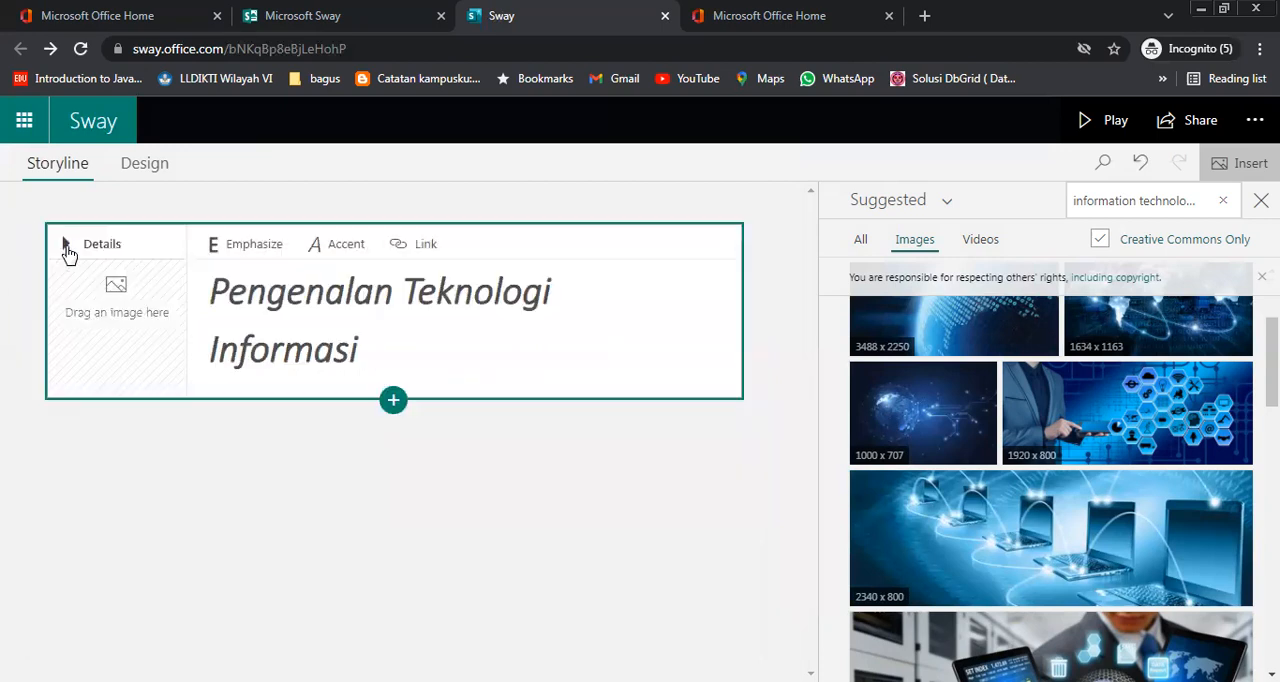
Look through more of the suggested information technology images for the background
{"action": "scroll", "coordinate": [1188, 511], "scroll_direction": "down", "scroll_amount": 6}
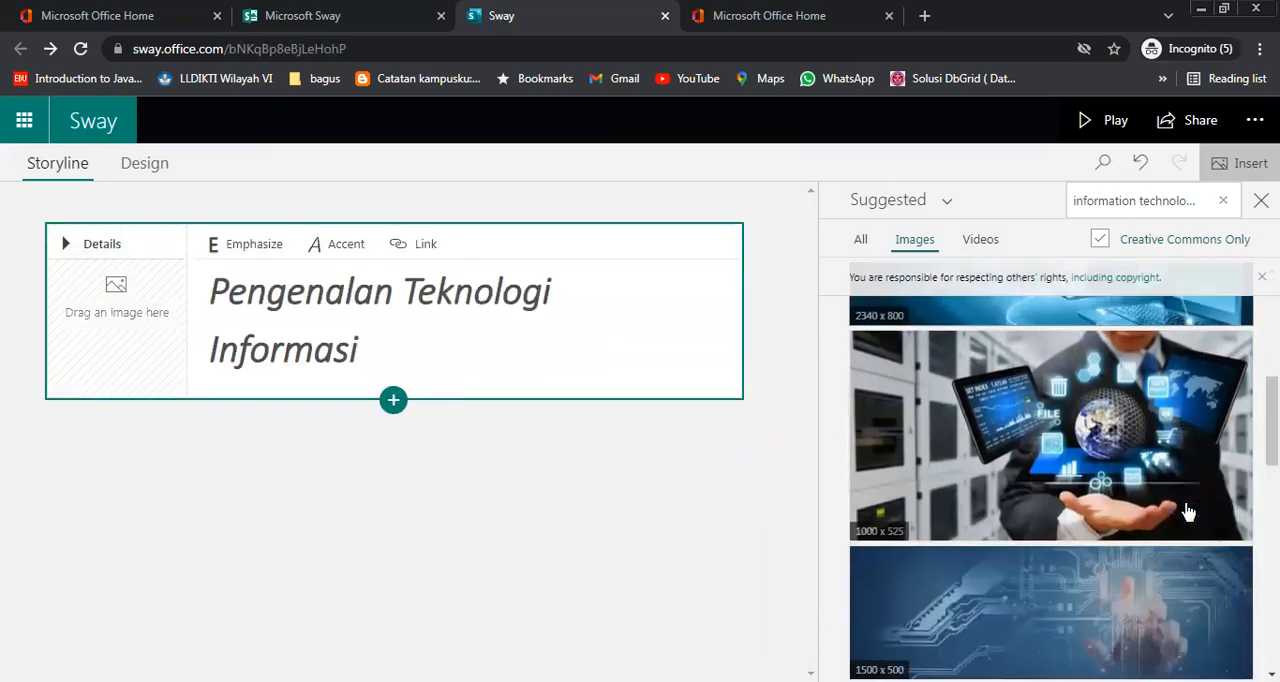
{"action": "scroll", "coordinate": [1188, 511], "scroll_direction": "down", "scroll_amount": 3}
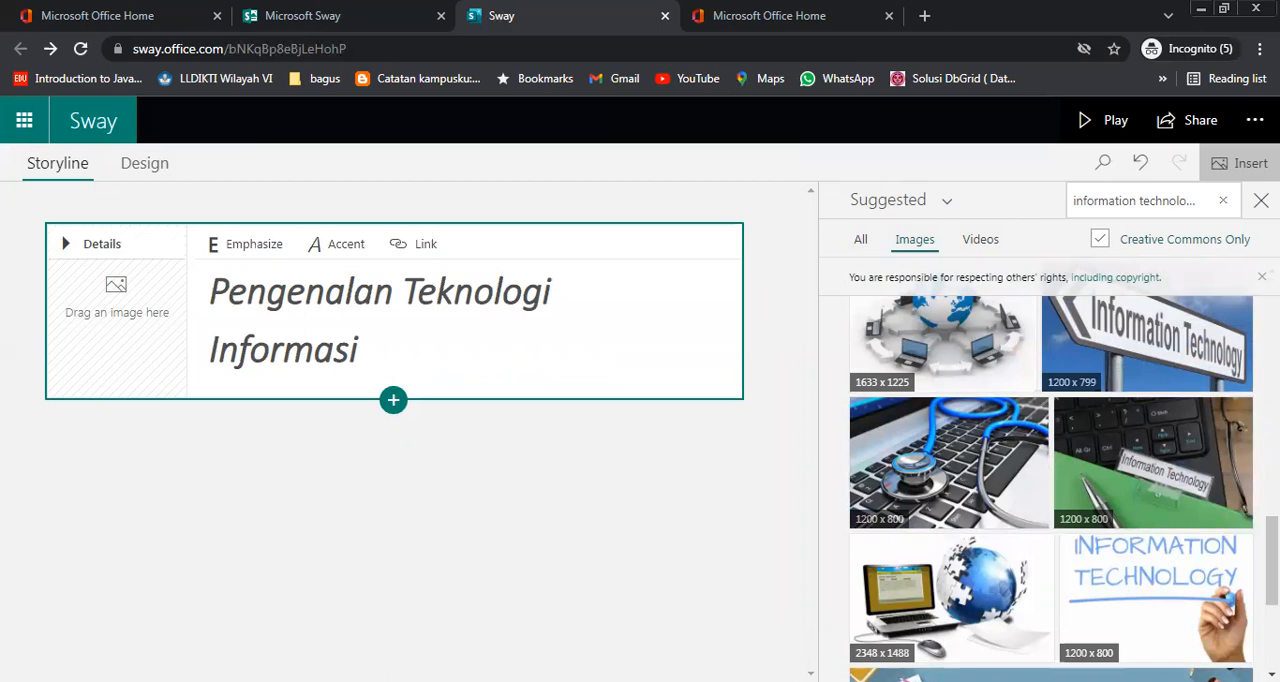
{"action": "left_click", "coordinate": [404, 292]}
{"action": "left_click_drag", "start_coordinate": [360, 349], "coordinate": [203, 280]}
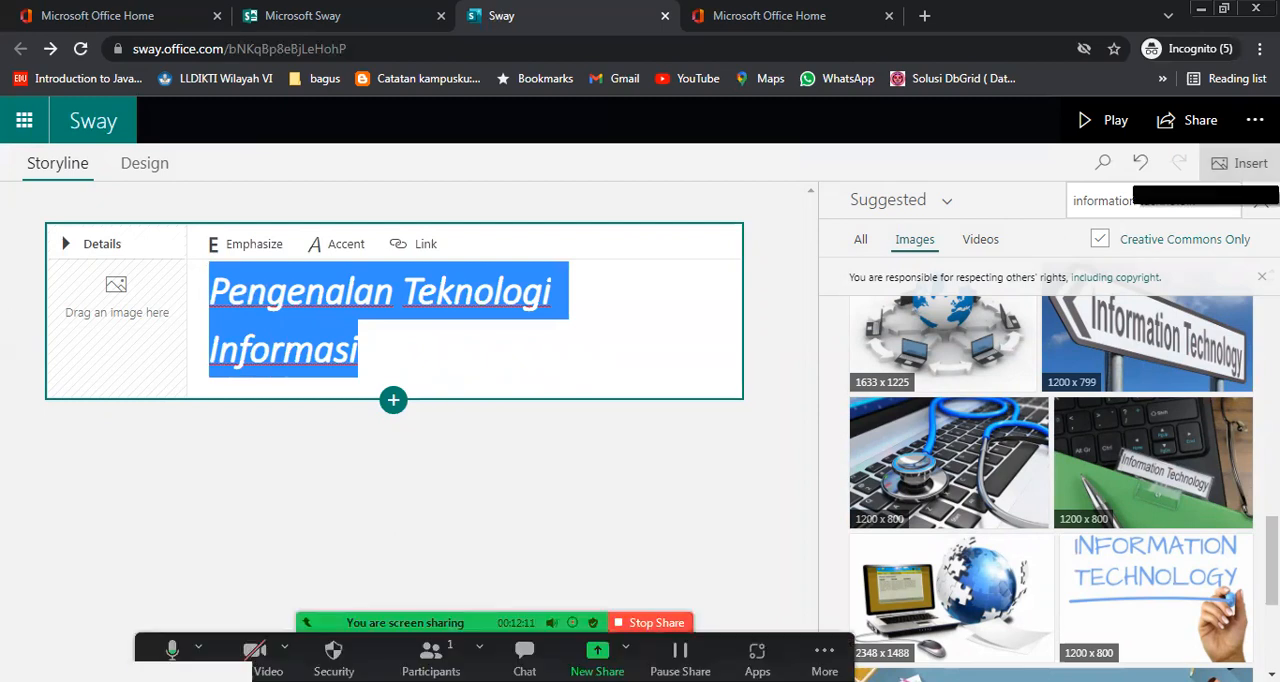
Close the image suggestions and show the available styles for the Sway's design
{"action": "left_click", "coordinate": [1261, 200]}
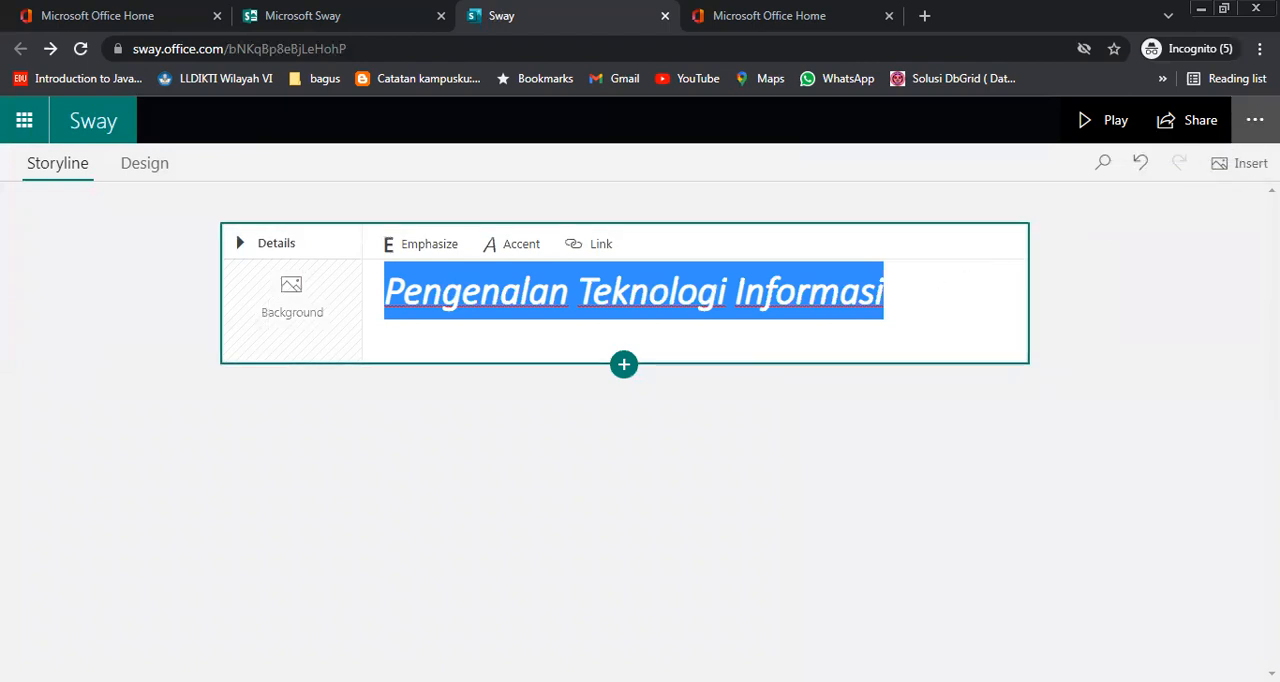
{"action": "left_click", "coordinate": [1254, 120]}
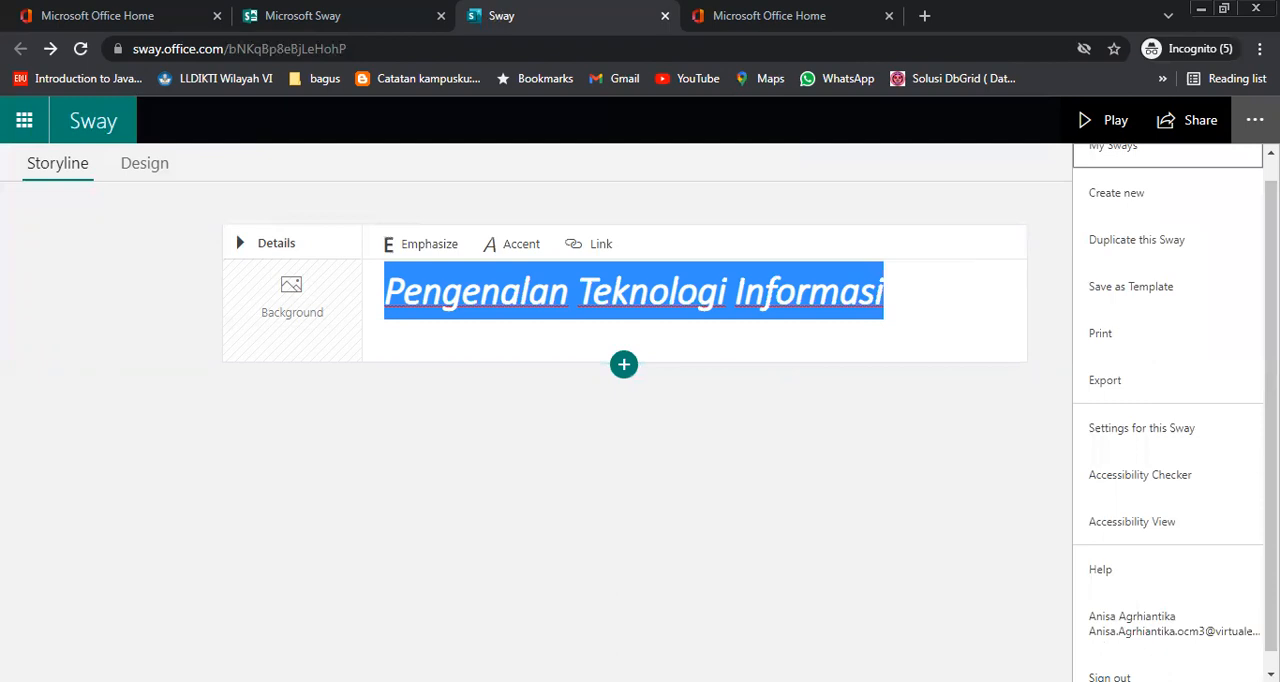
{"action": "left_click", "coordinate": [1254, 120]}
{"action": "left_click", "coordinate": [152, 167]}
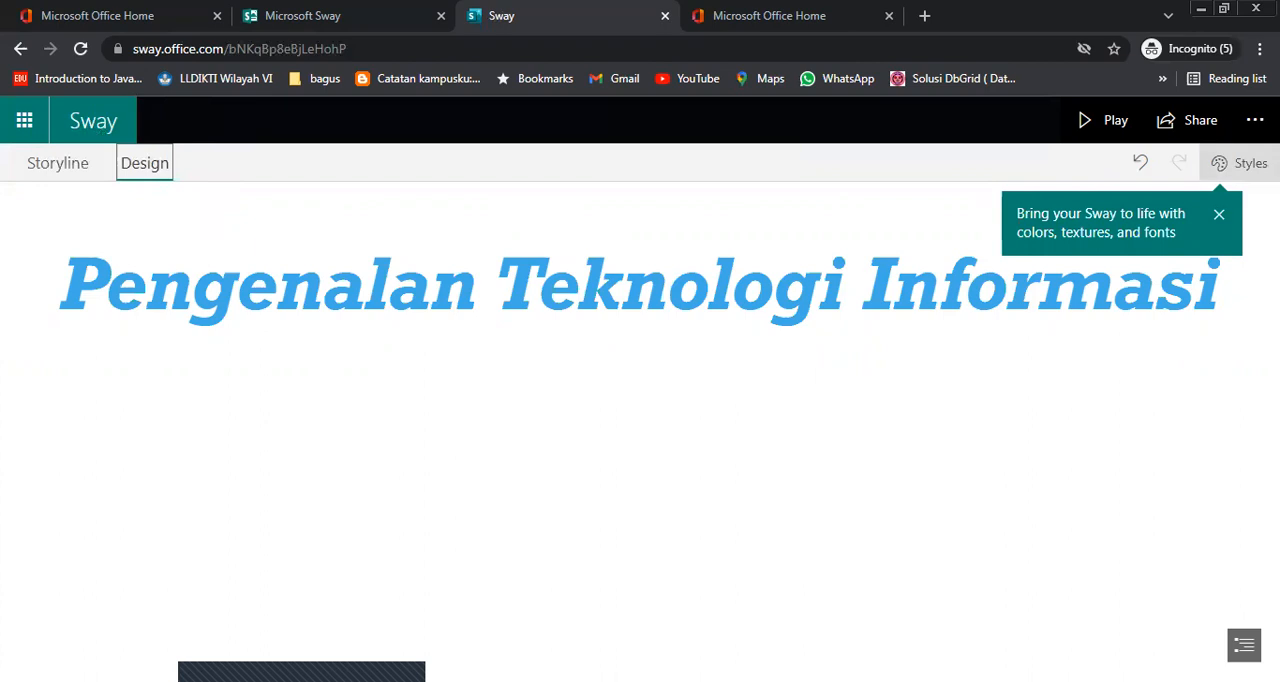
{"action": "left_click", "coordinate": [1240, 163]}
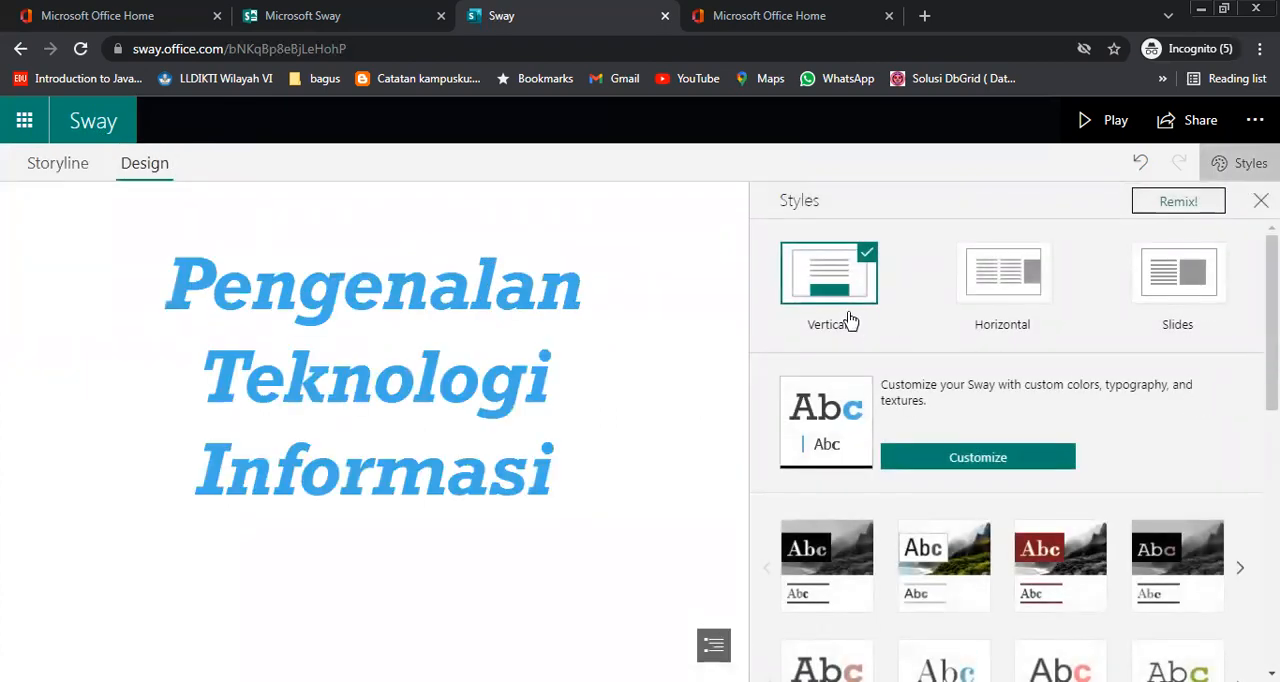
Try the Horizontal and Slides layouts on the Sway and return to the Vertical layout
{"action": "left_click", "coordinate": [1019, 290]}
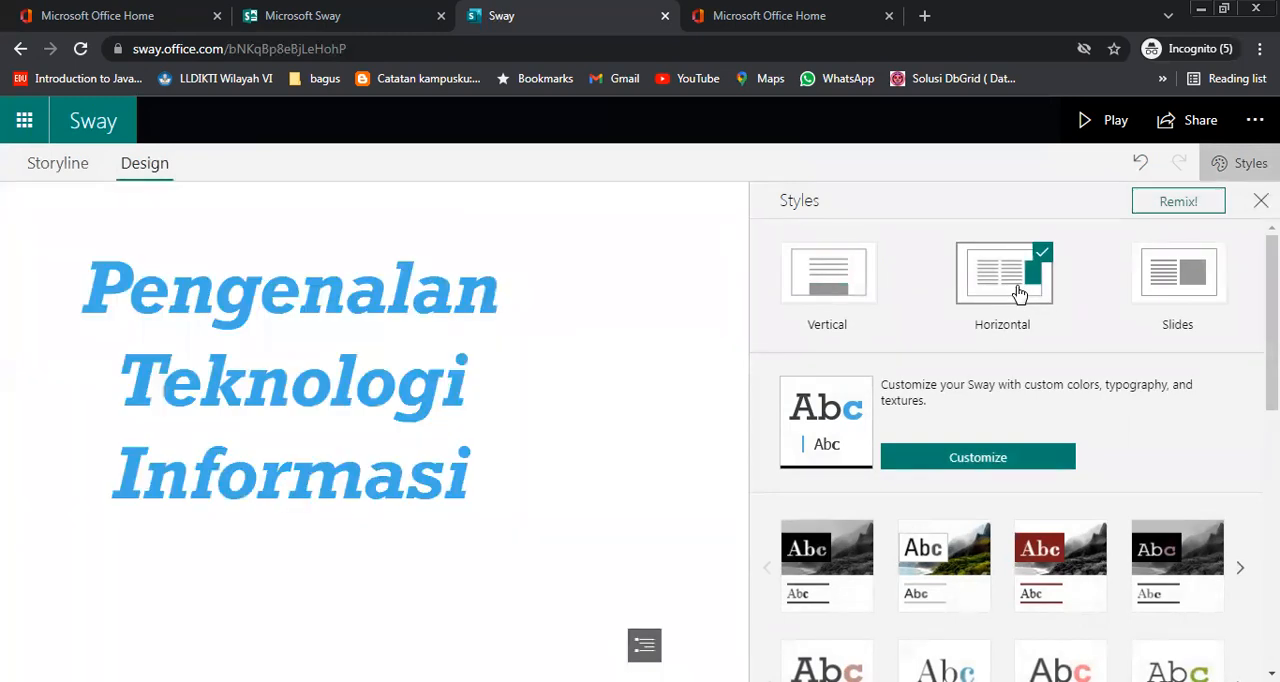
{"action": "left_click", "coordinate": [1174, 285]}
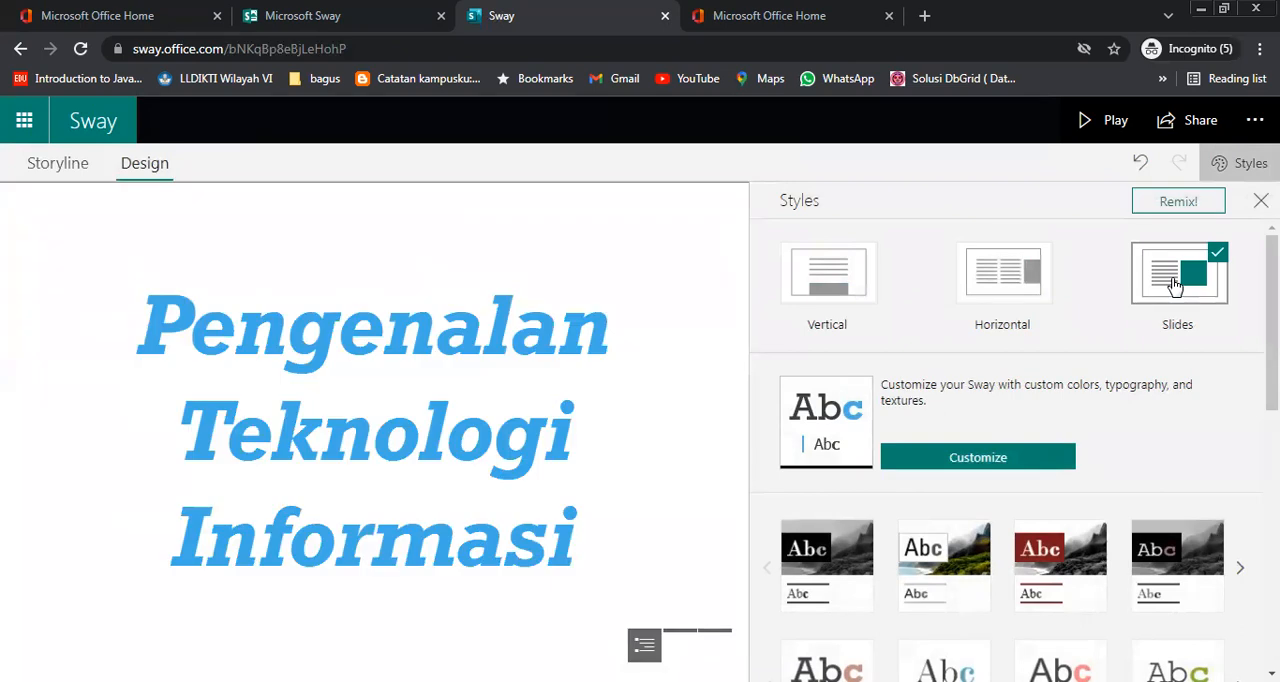
{"action": "left_click", "coordinate": [856, 274]}
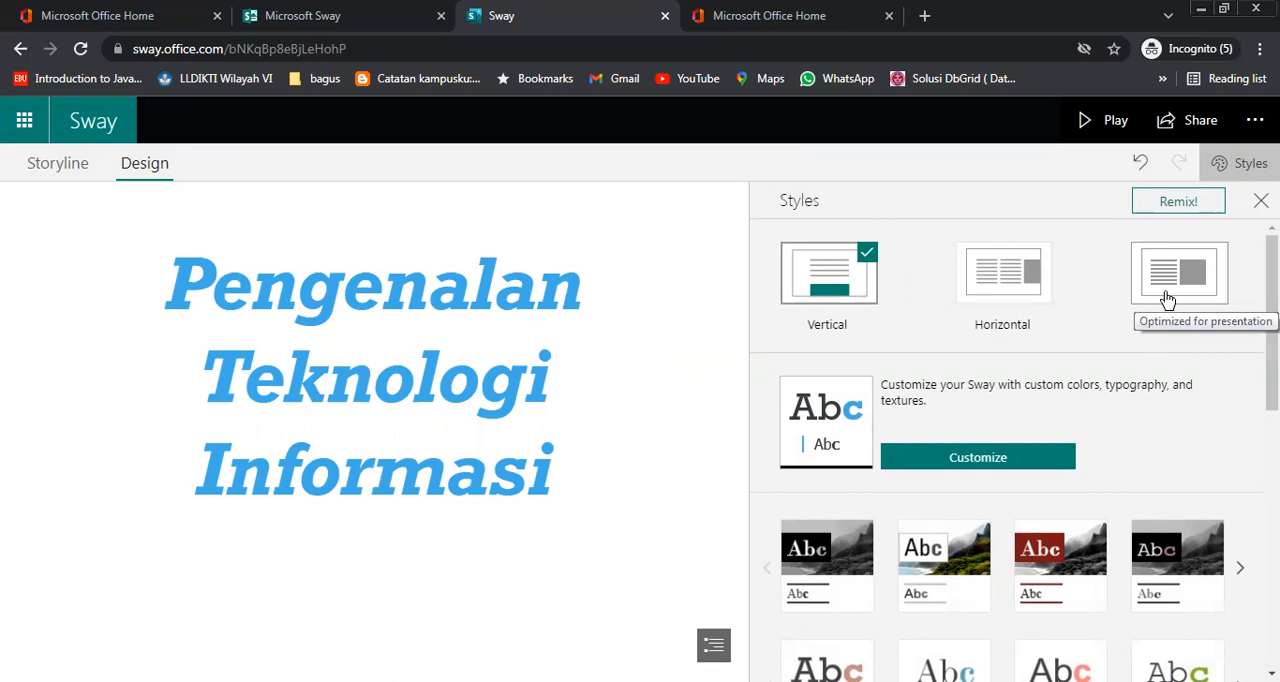
Try Remix on the Sway's design and layout and undo it
{"action": "left_click", "coordinate": [1175, 206]}
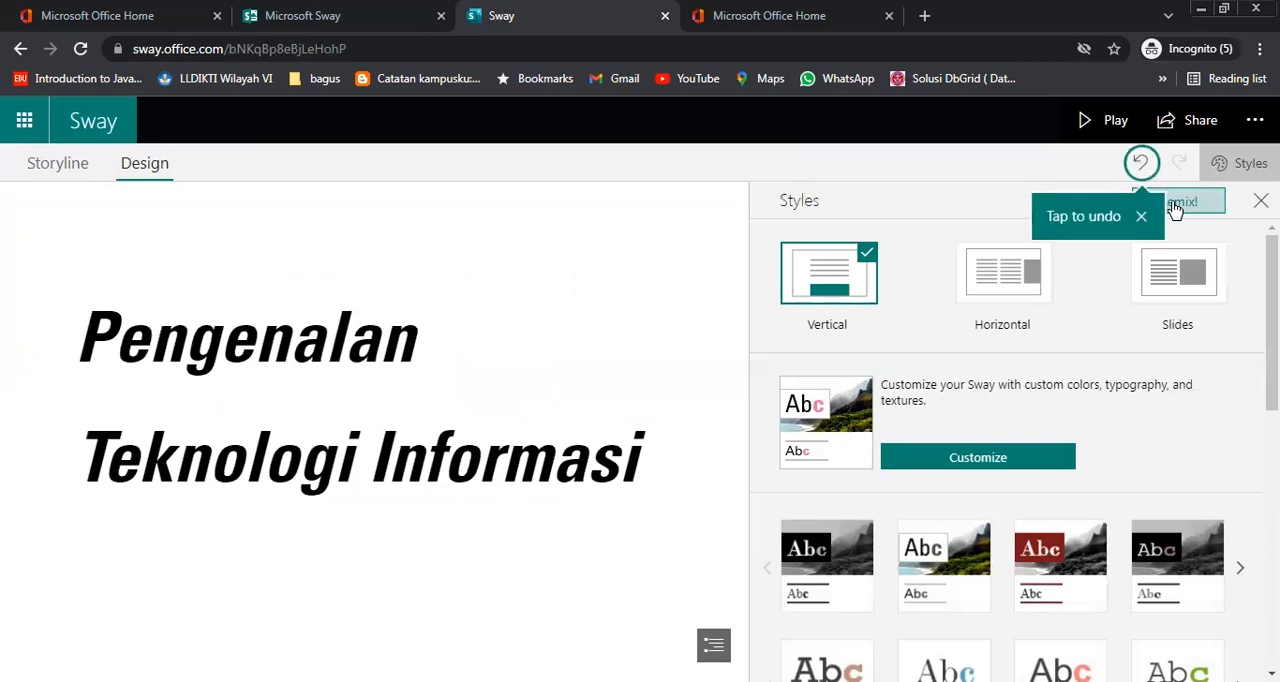
{"action": "left_click", "coordinate": [1142, 164]}
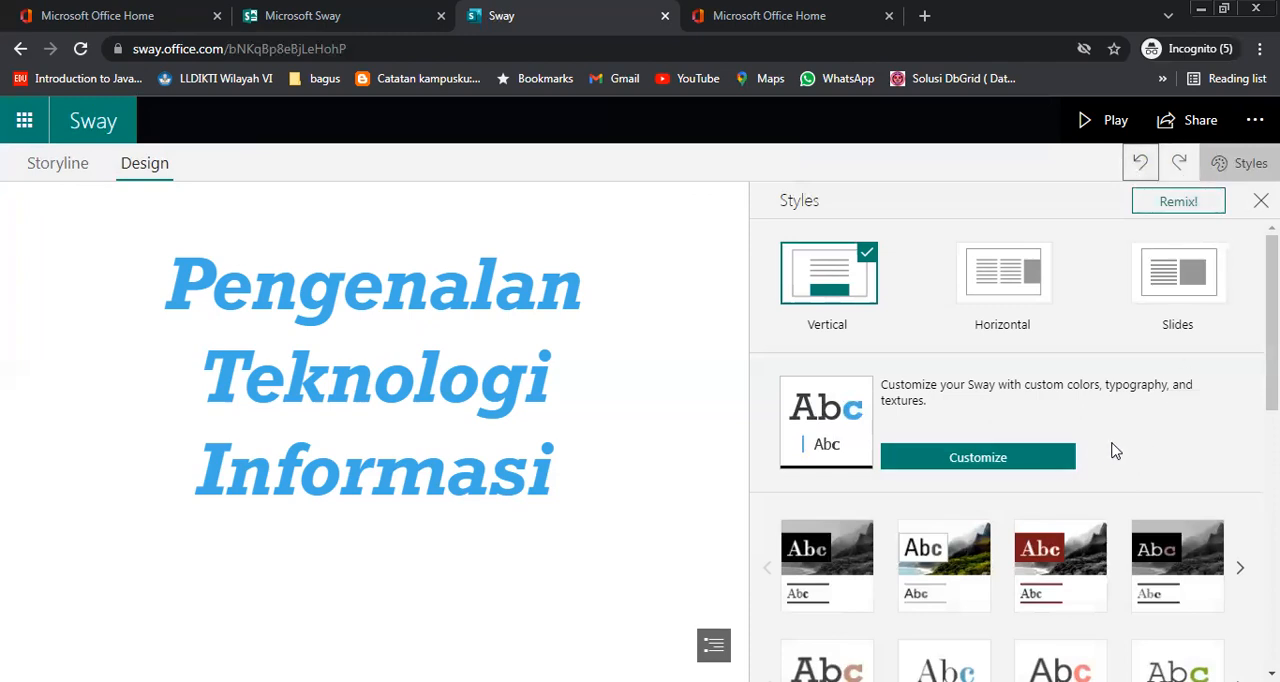
Browse the style gallery and apply the style with white heading text on a red banner
{"action": "scroll", "coordinate": [1157, 432], "scroll_direction": "down", "scroll_amount": 1}
{"action": "scroll", "coordinate": [1157, 432], "scroll_direction": "down", "scroll_amount": 6}
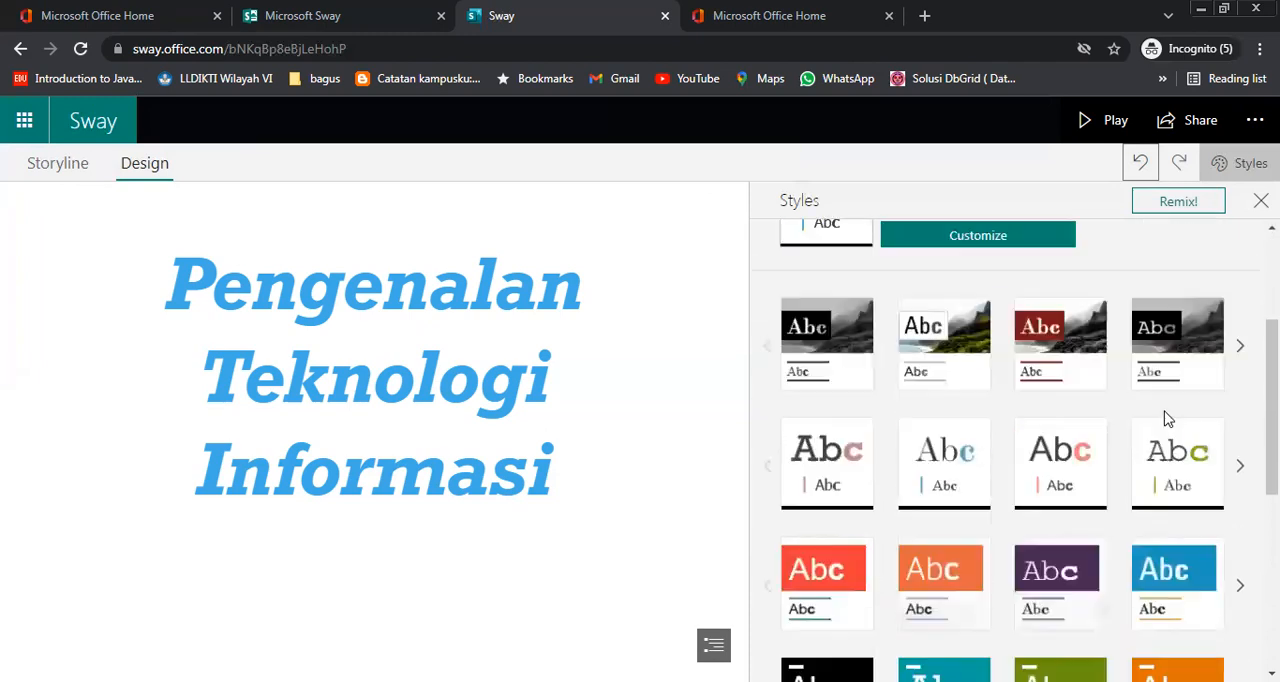
{"action": "scroll", "coordinate": [1166, 418], "scroll_direction": "up", "scroll_amount": 8}
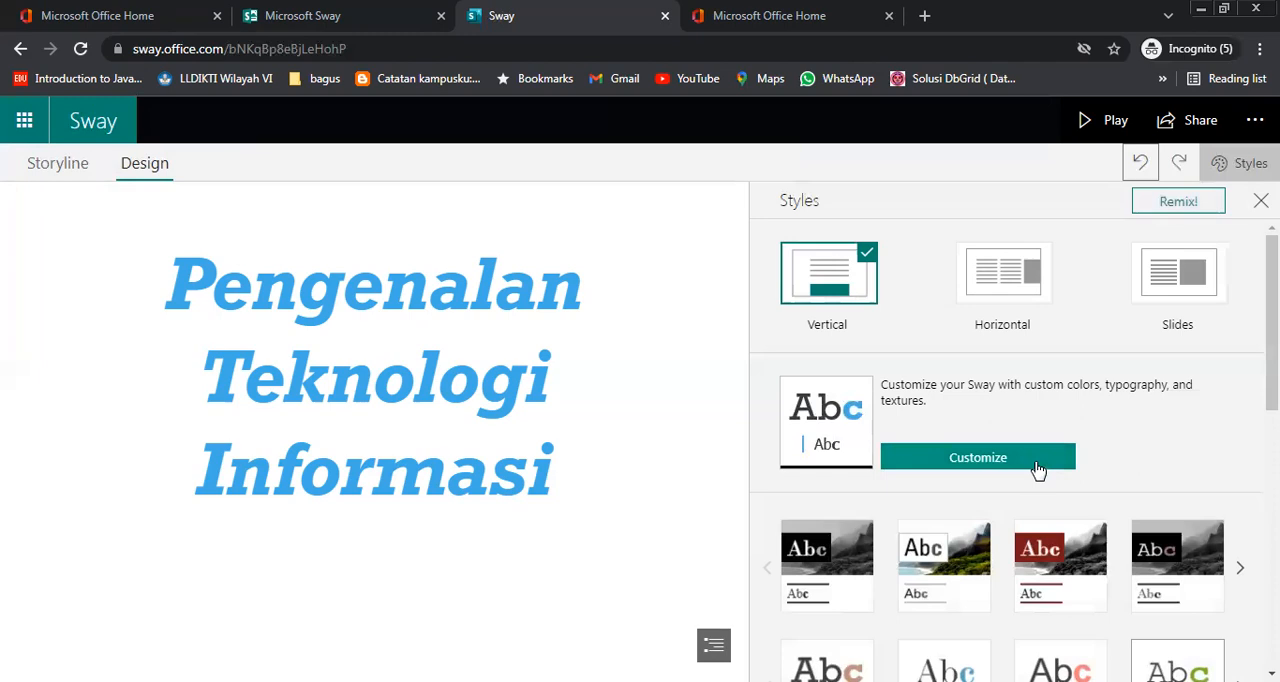
{"action": "scroll", "coordinate": [1154, 451], "scroll_direction": "down", "scroll_amount": 6}
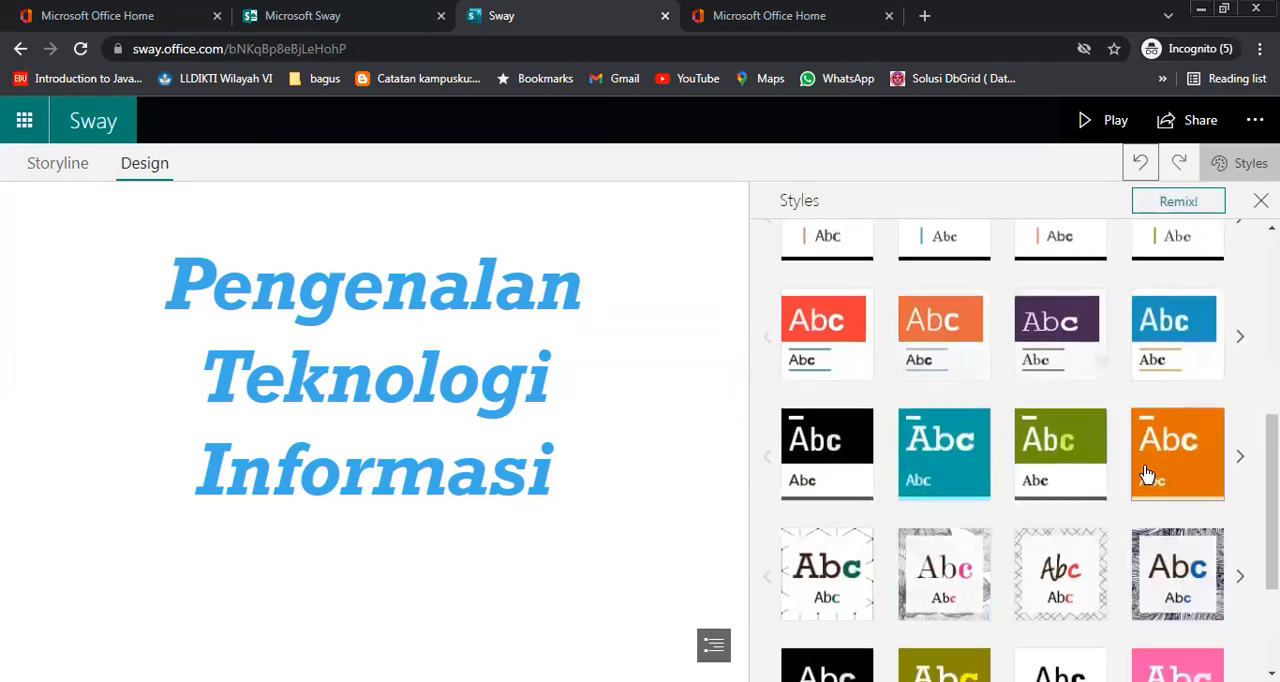
{"action": "scroll", "coordinate": [1147, 474], "scroll_direction": "down", "scroll_amount": 2}
{"action": "scroll", "coordinate": [1187, 600], "scroll_direction": "up", "scroll_amount": 4}
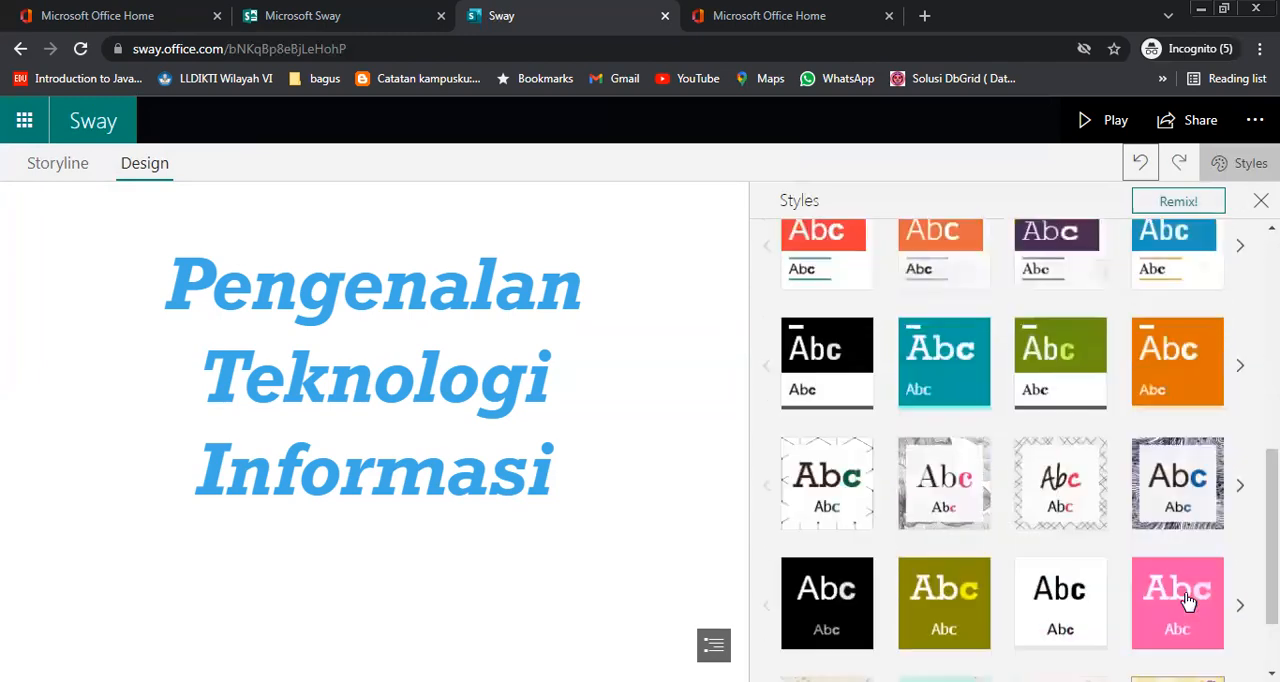
{"action": "left_click", "coordinate": [830, 500]}
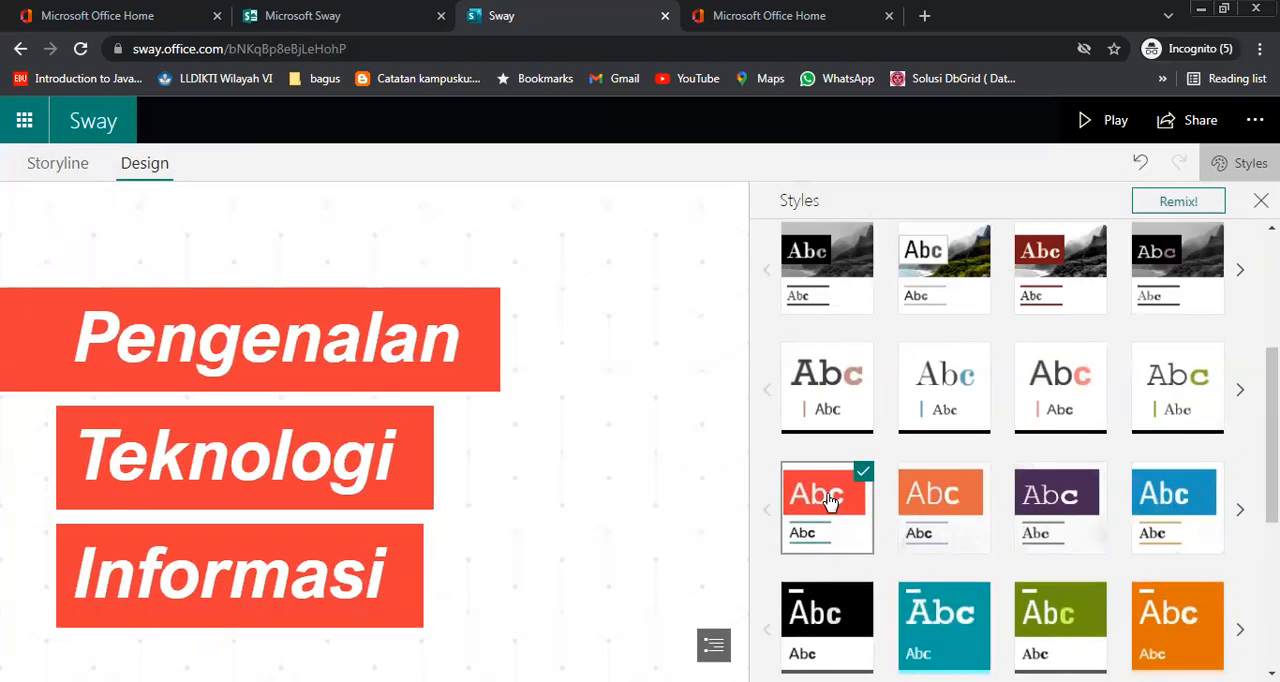
{"action": "scroll", "coordinate": [830, 500], "scroll_direction": "up", "scroll_amount": 2}
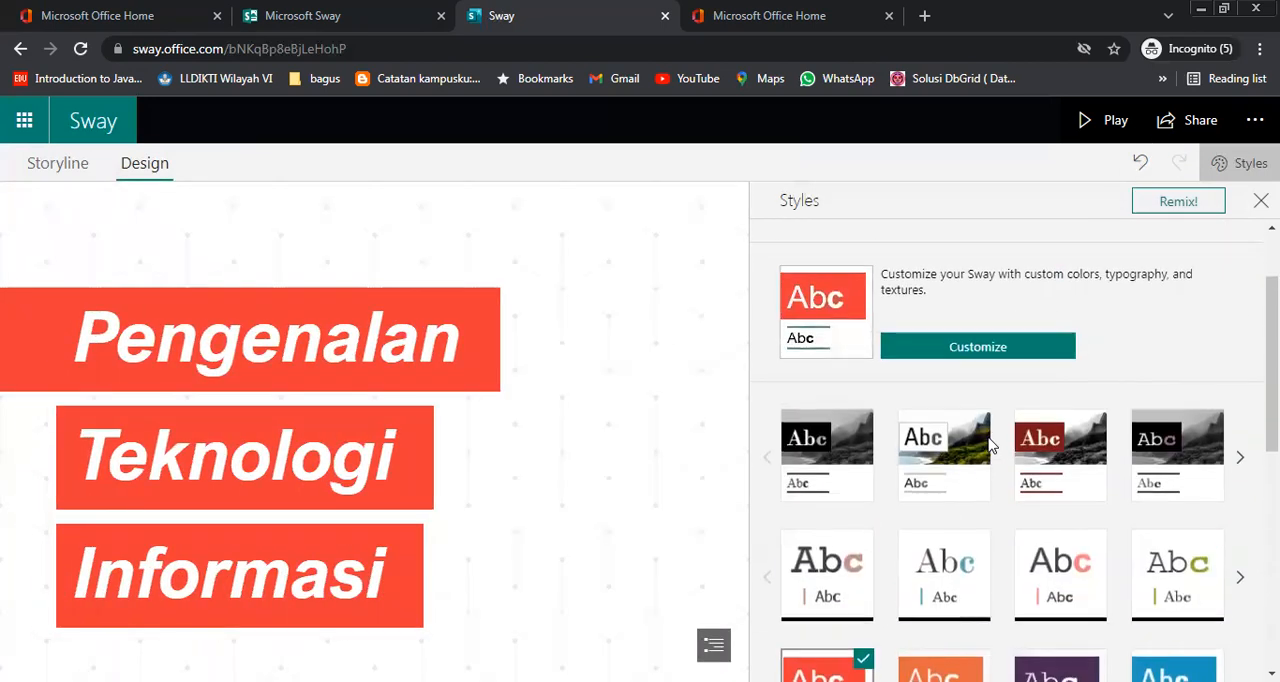
Apply the style with a serif heading on a dark red banner and customize its font choice to Ford's Folly with Tahoma
{"action": "left_click", "coordinate": [1045, 440]}
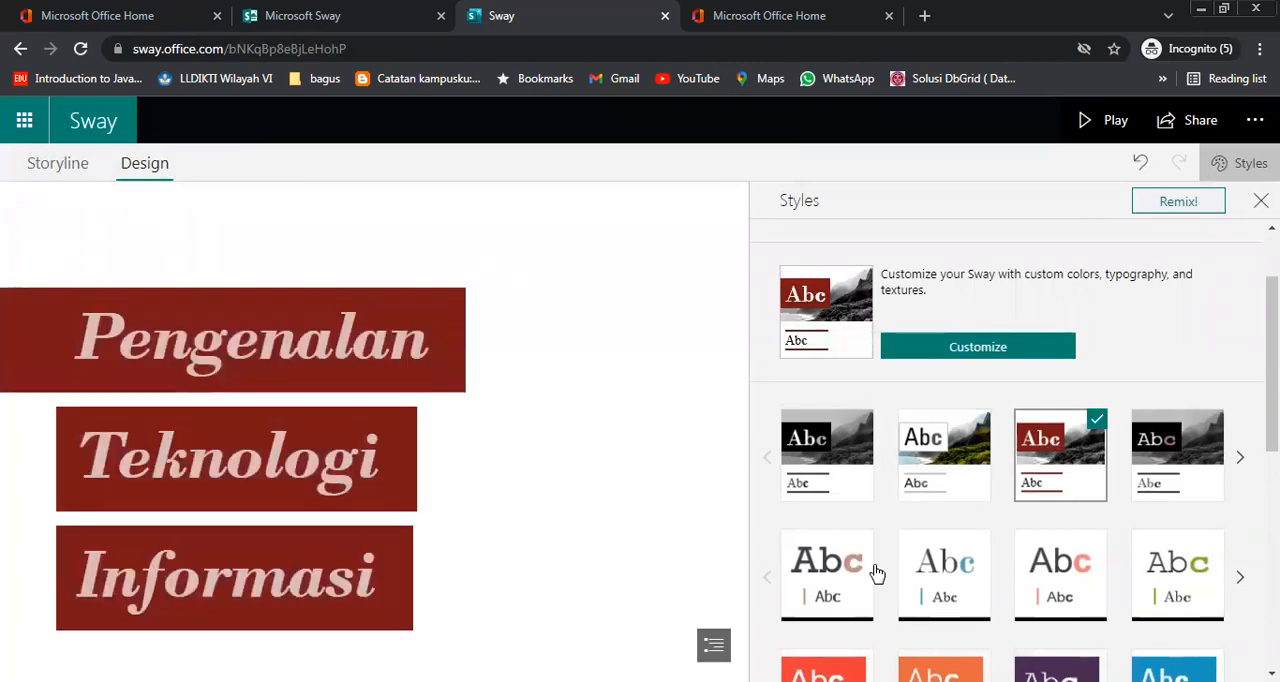
{"action": "left_click", "coordinate": [991, 347]}
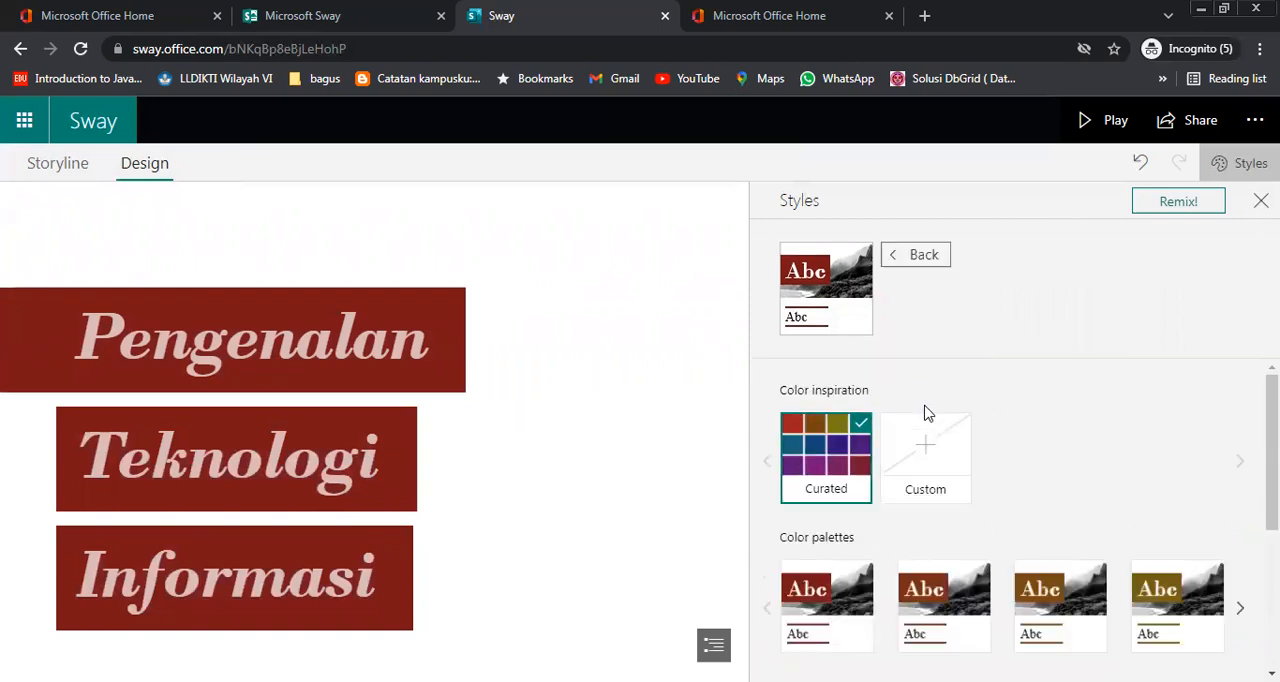
{"action": "scroll", "coordinate": [1035, 472], "scroll_direction": "down", "scroll_amount": 2}
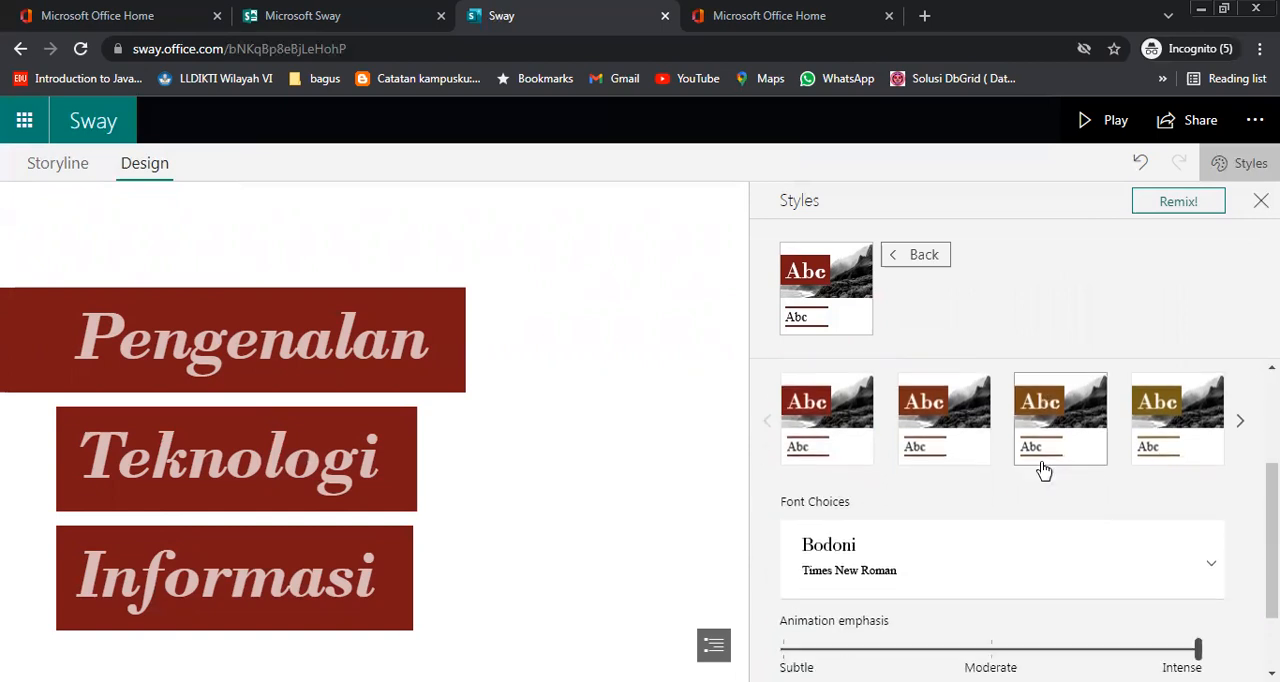
{"action": "scroll", "coordinate": [1043, 471], "scroll_direction": "down", "scroll_amount": 2}
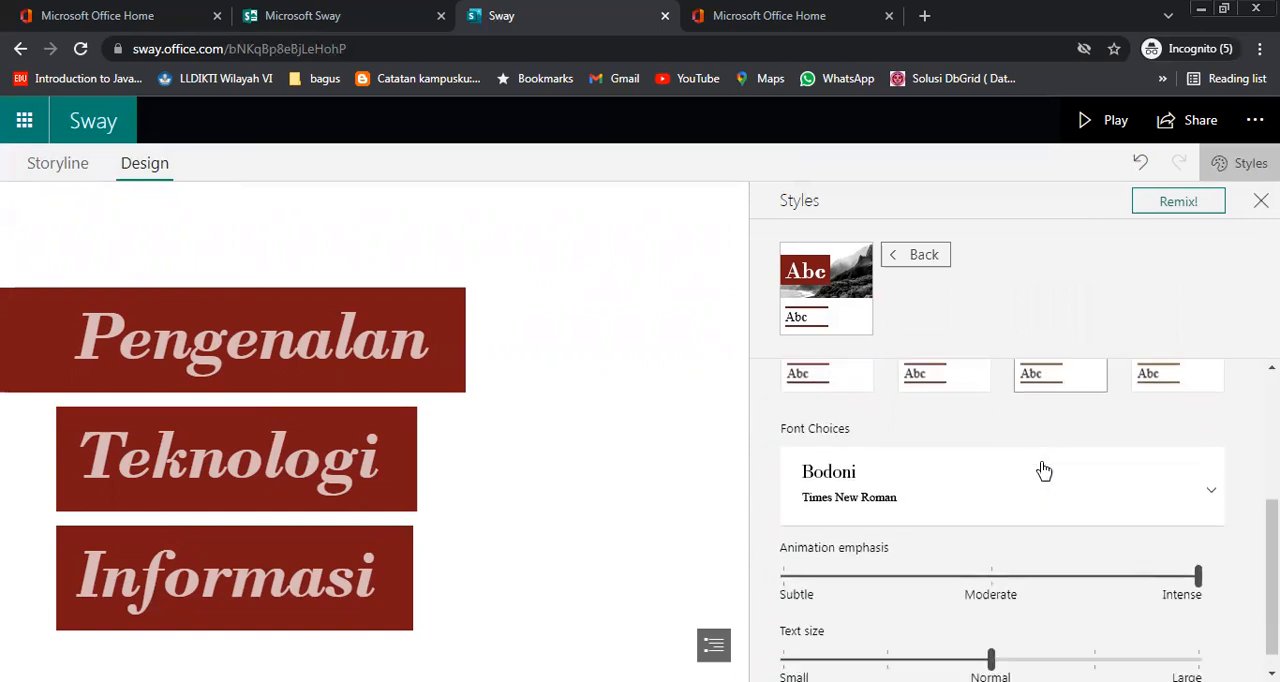
{"action": "left_click", "coordinate": [1207, 476]}
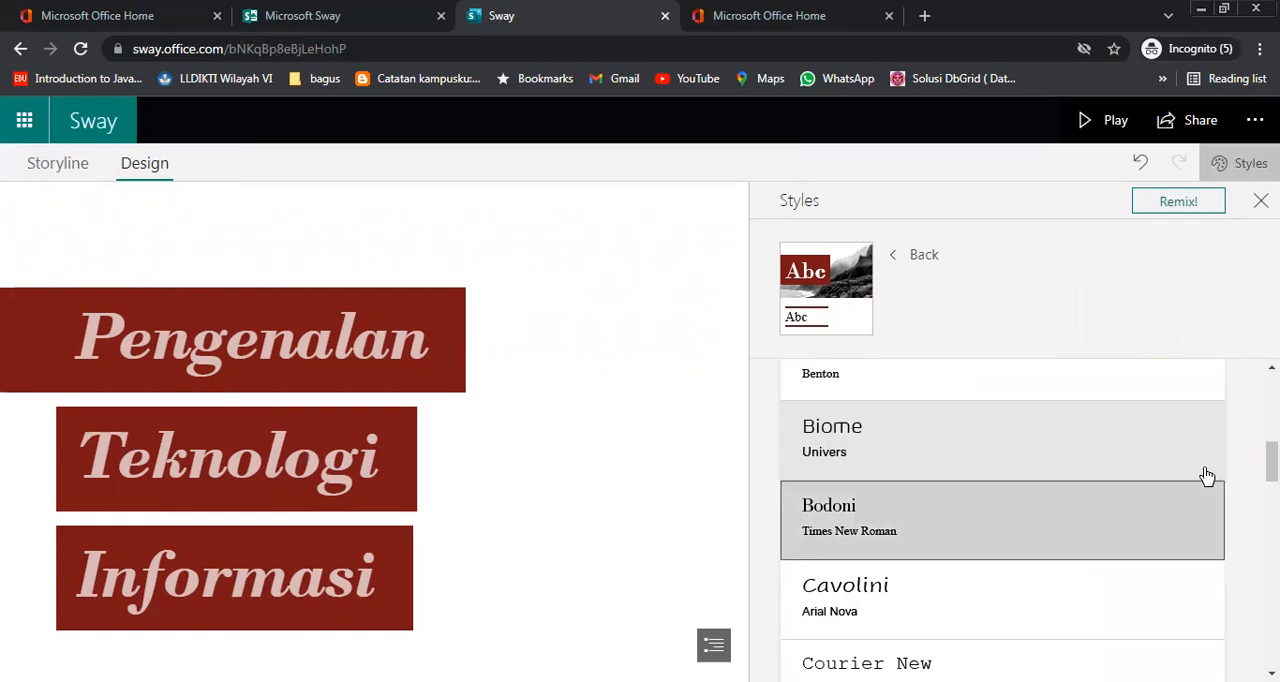
{"action": "scroll", "coordinate": [1166, 537], "scroll_direction": "down", "scroll_amount": 3}
{"action": "scroll", "coordinate": [1145, 561], "scroll_direction": "down", "scroll_amount": 1}
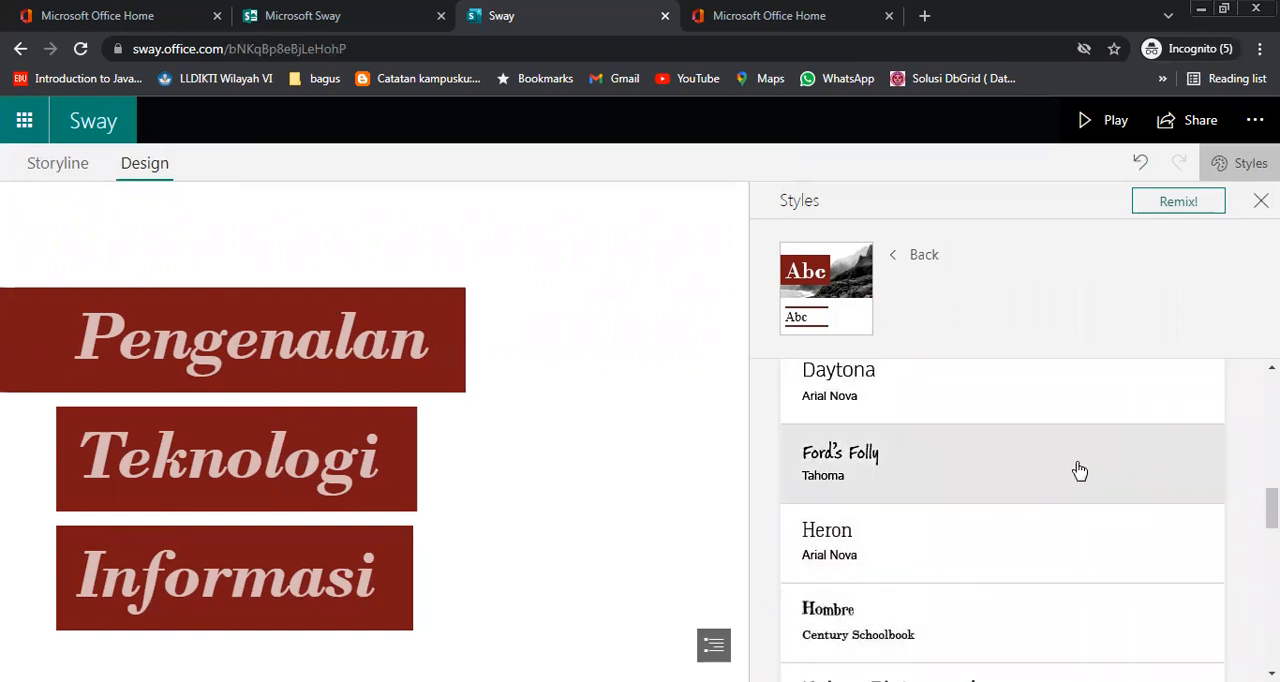
{"action": "left_click", "coordinate": [1079, 471]}
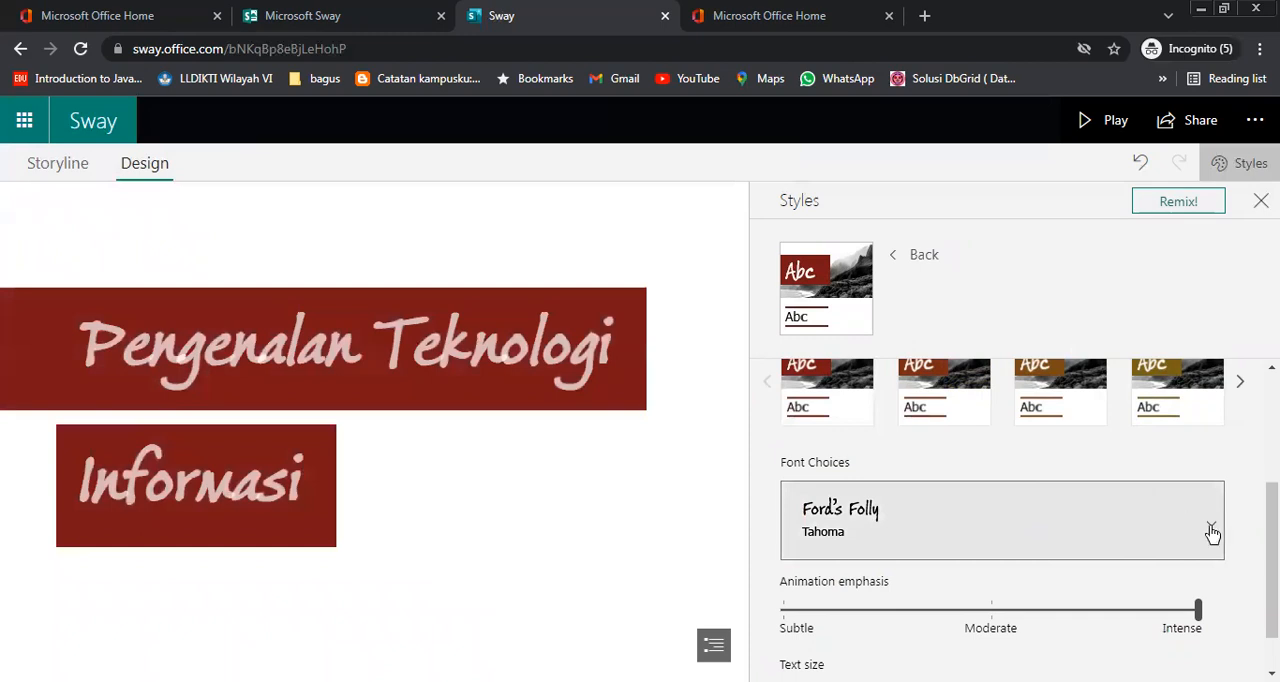
Try the Moderate and Subtle animation emphasis for the style and return it to Intense
{"action": "scroll", "coordinate": [1212, 534], "scroll_direction": "down", "scroll_amount": 1}
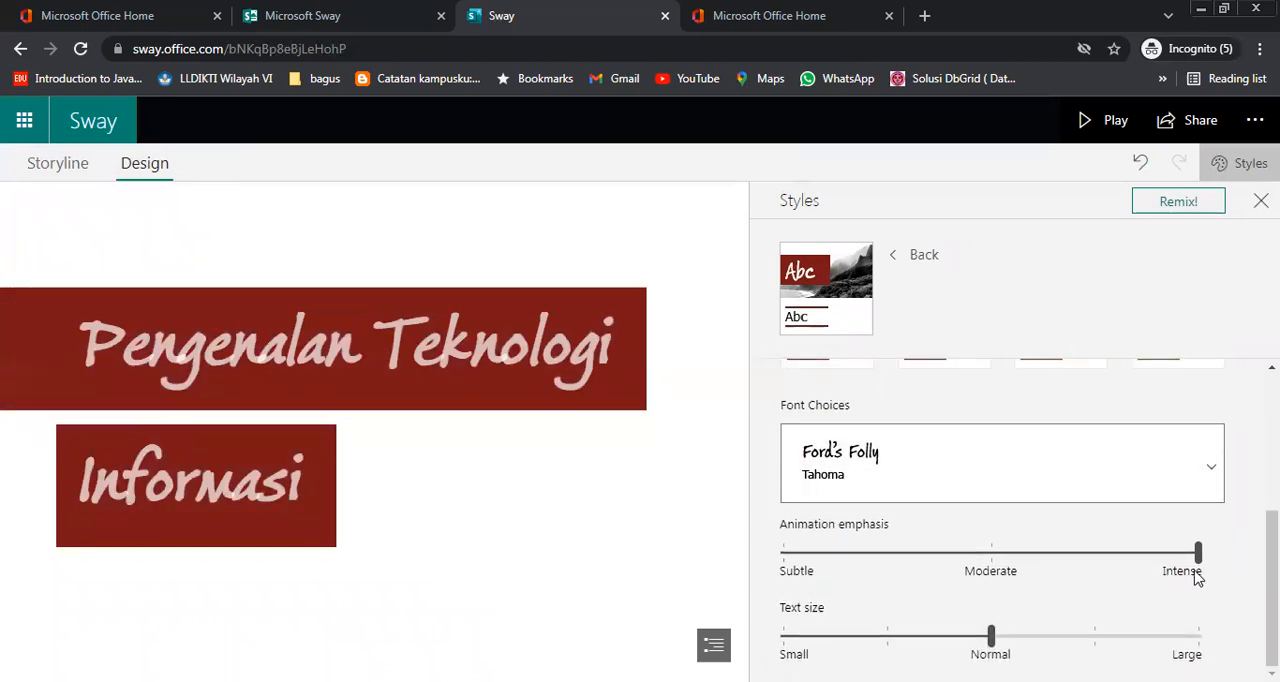
{"action": "left_click", "coordinate": [991, 553]}
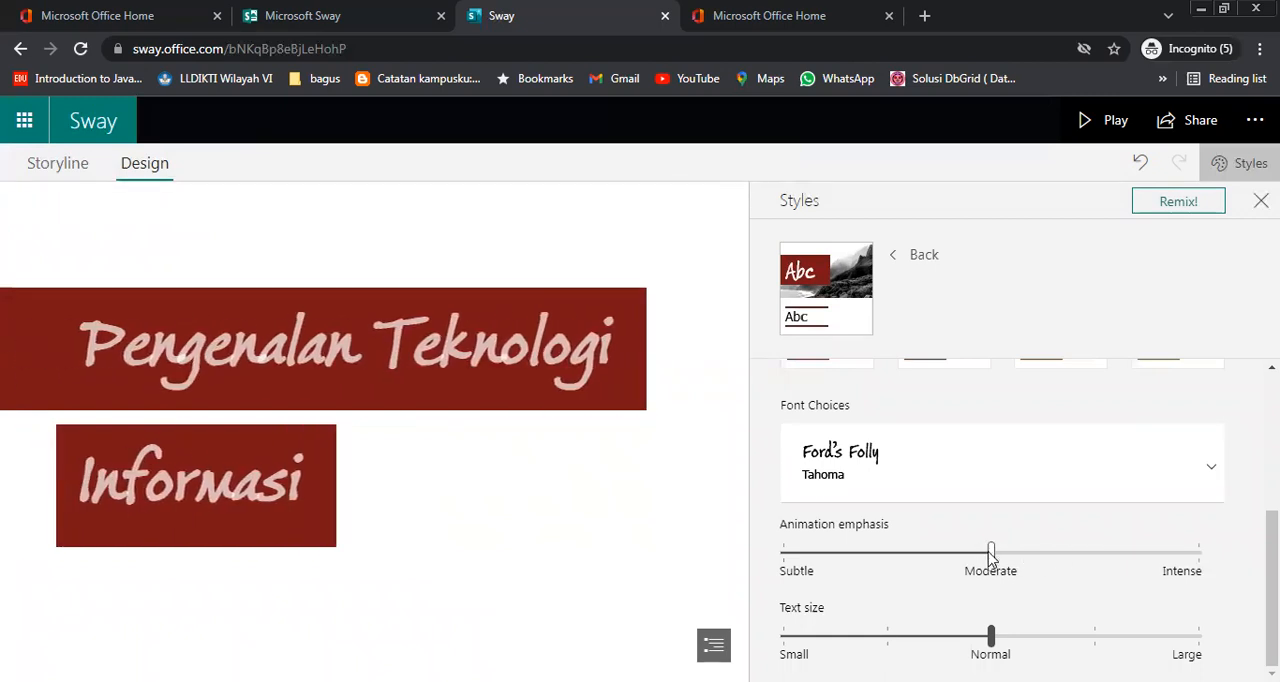
{"action": "left_click_drag", "start_coordinate": [968, 563], "coordinate": [797, 571]}
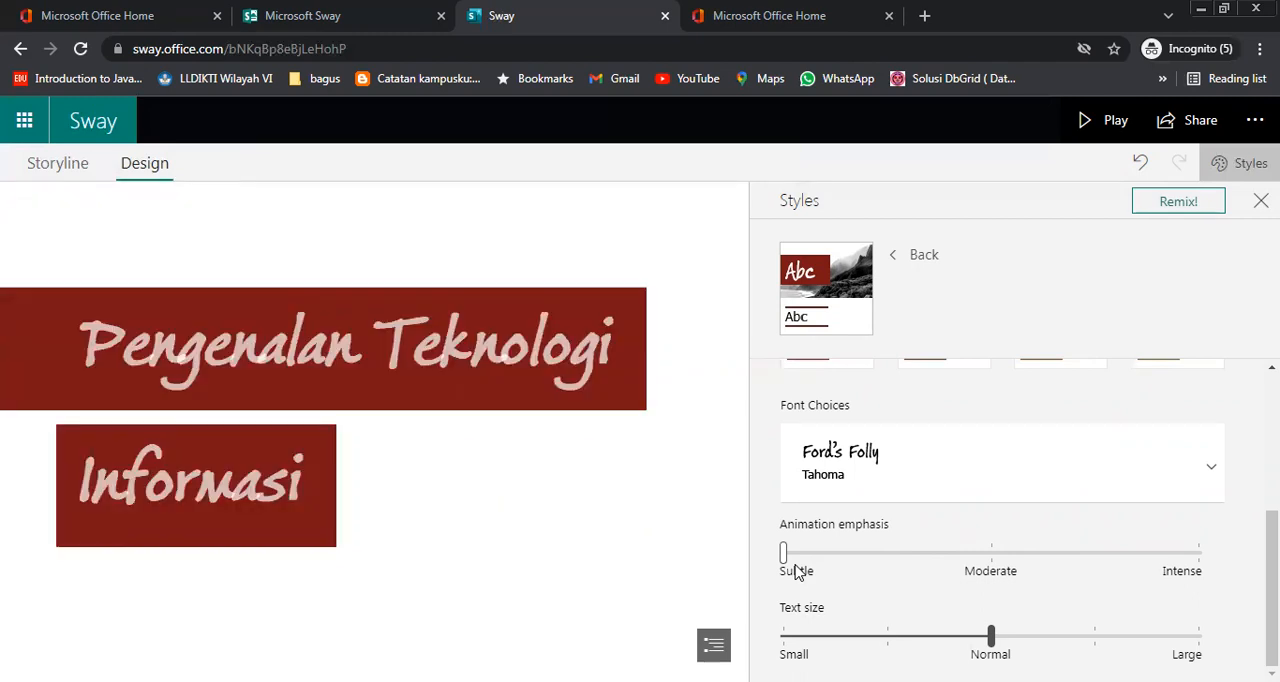
{"action": "left_click_drag", "start_coordinate": [787, 556], "coordinate": [1192, 562]}
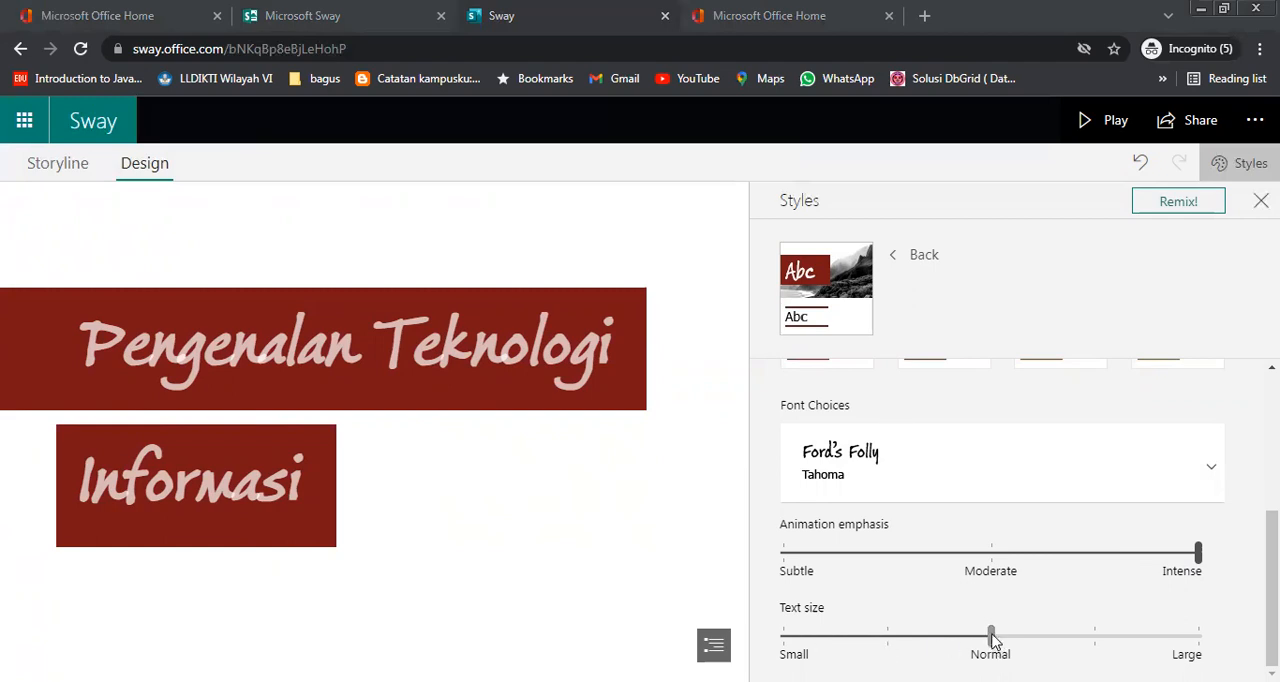
Try the Small and Large text sizes on the Sway, check the heading in the preview, and return to Normal
{"action": "left_click_drag", "start_coordinate": [990, 637], "coordinate": [785, 636]}
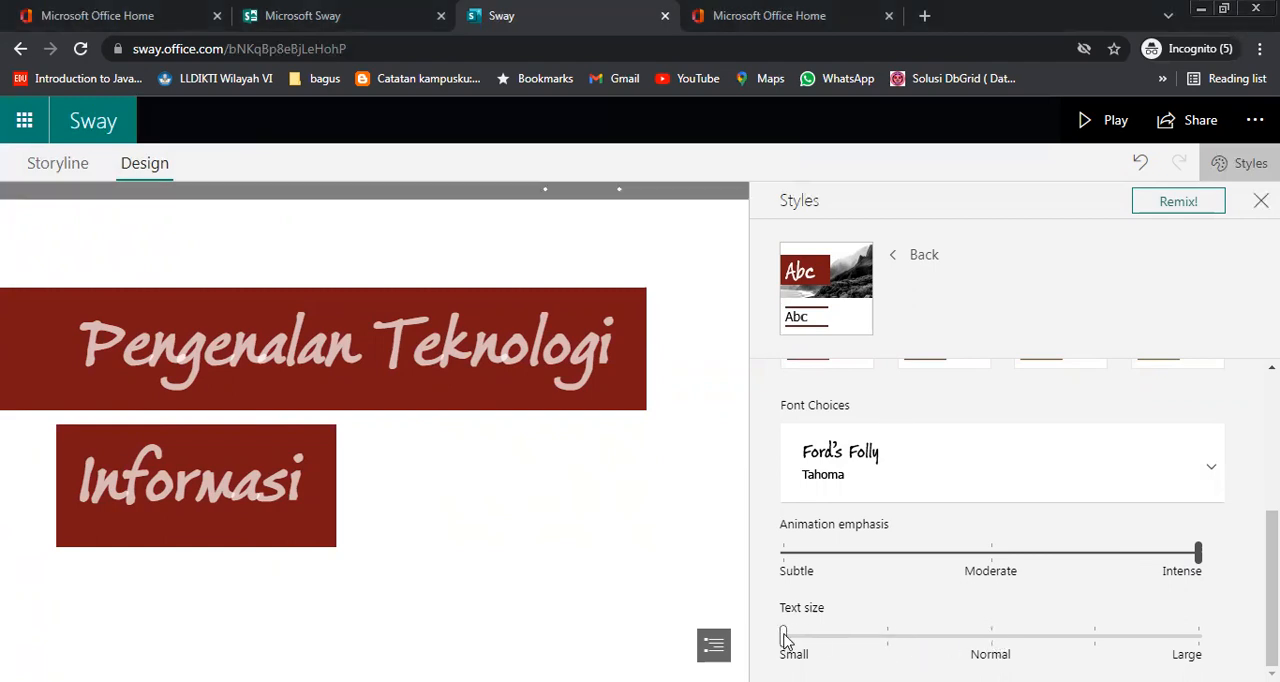
{"action": "left_click_drag", "start_coordinate": [785, 637], "coordinate": [1186, 633]}
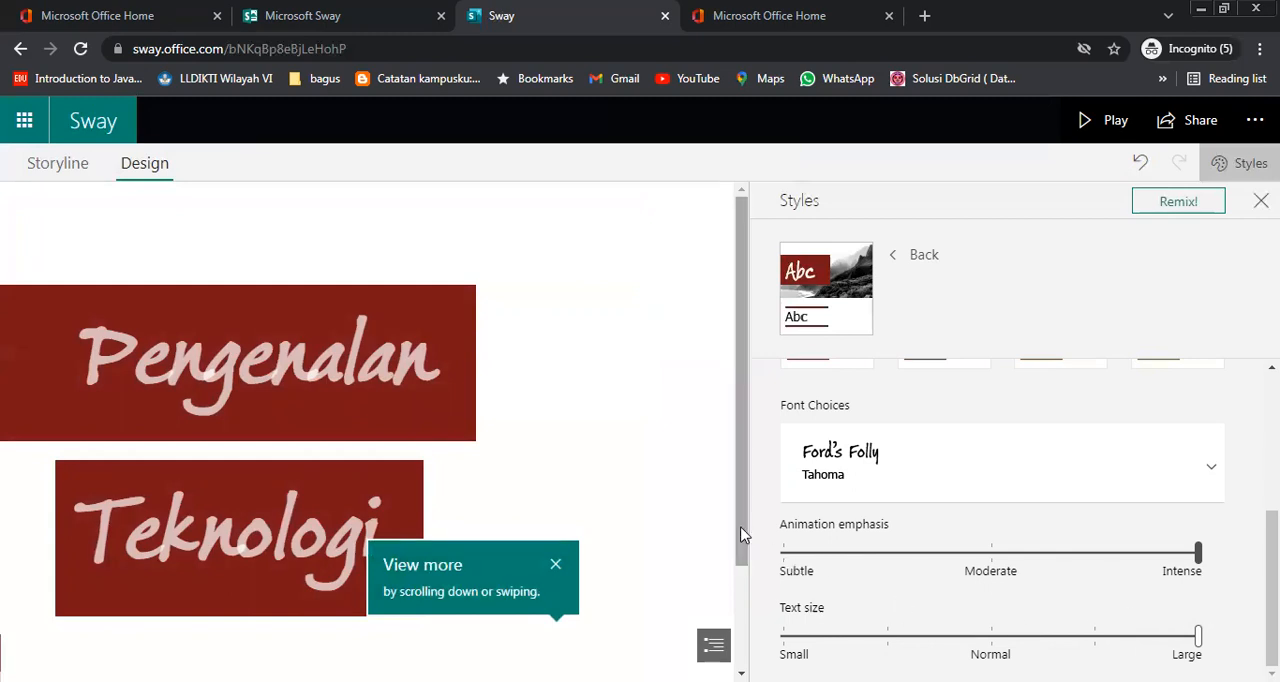
{"action": "left_click_drag", "start_coordinate": [746, 531], "coordinate": [757, 611]}
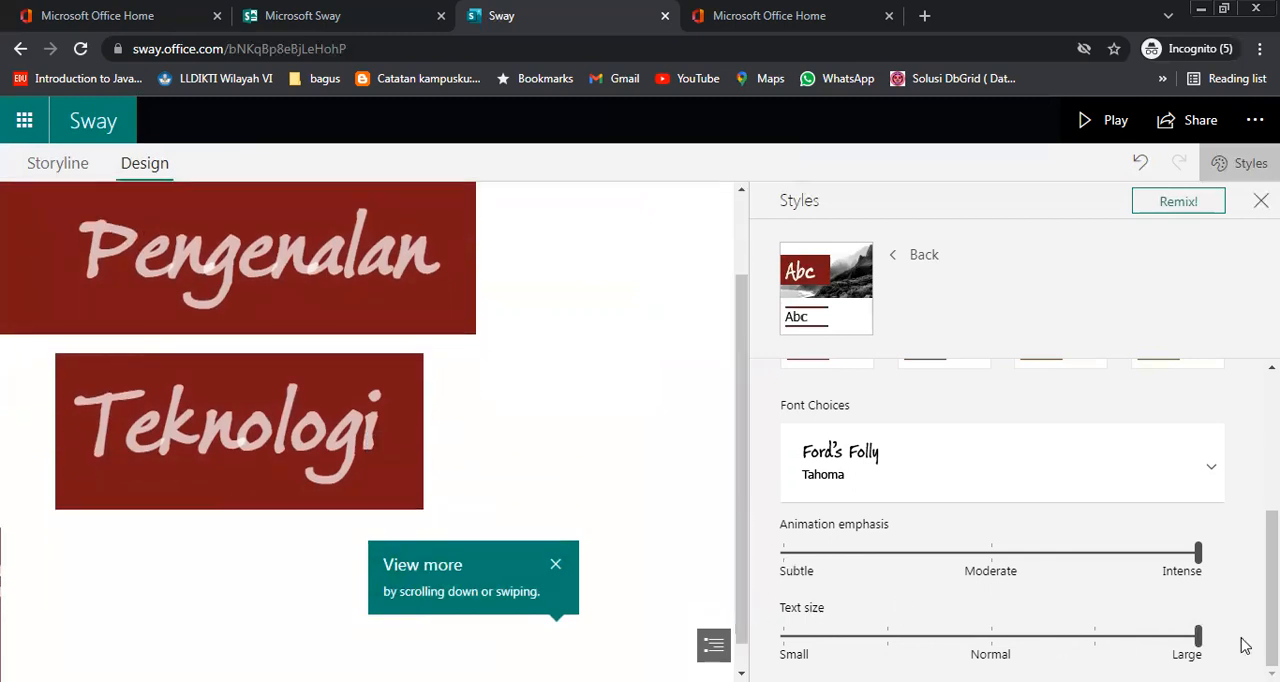
{"action": "scroll", "coordinate": [1244, 645], "scroll_direction": "up", "scroll_amount": 5}
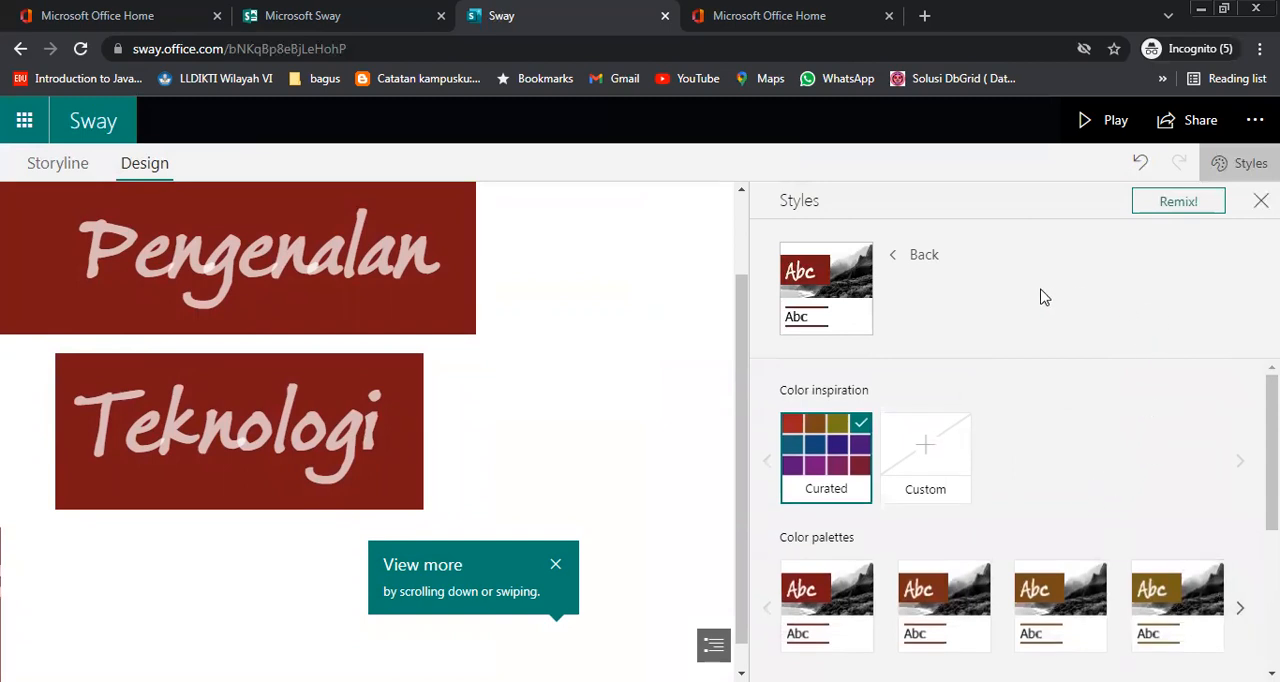
{"action": "scroll", "coordinate": [740, 489], "scroll_direction": "up", "scroll_amount": 2}
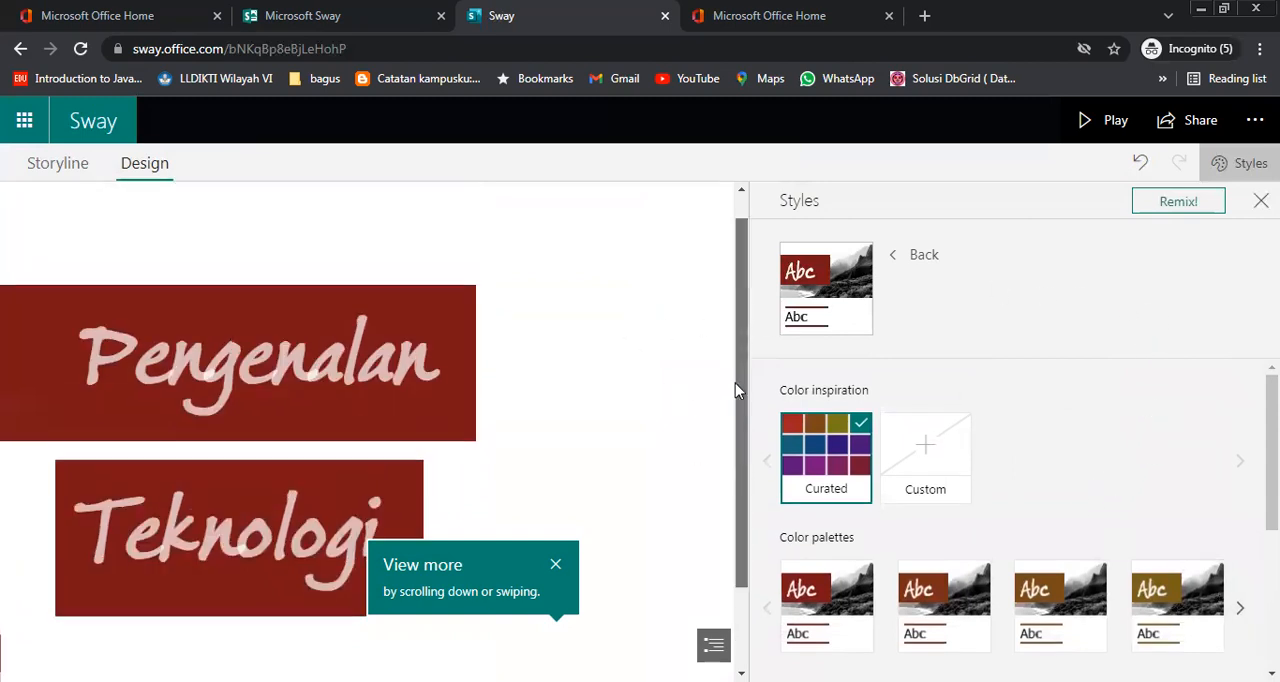
{"action": "scroll", "coordinate": [1240, 530], "scroll_direction": "down", "scroll_amount": 5}
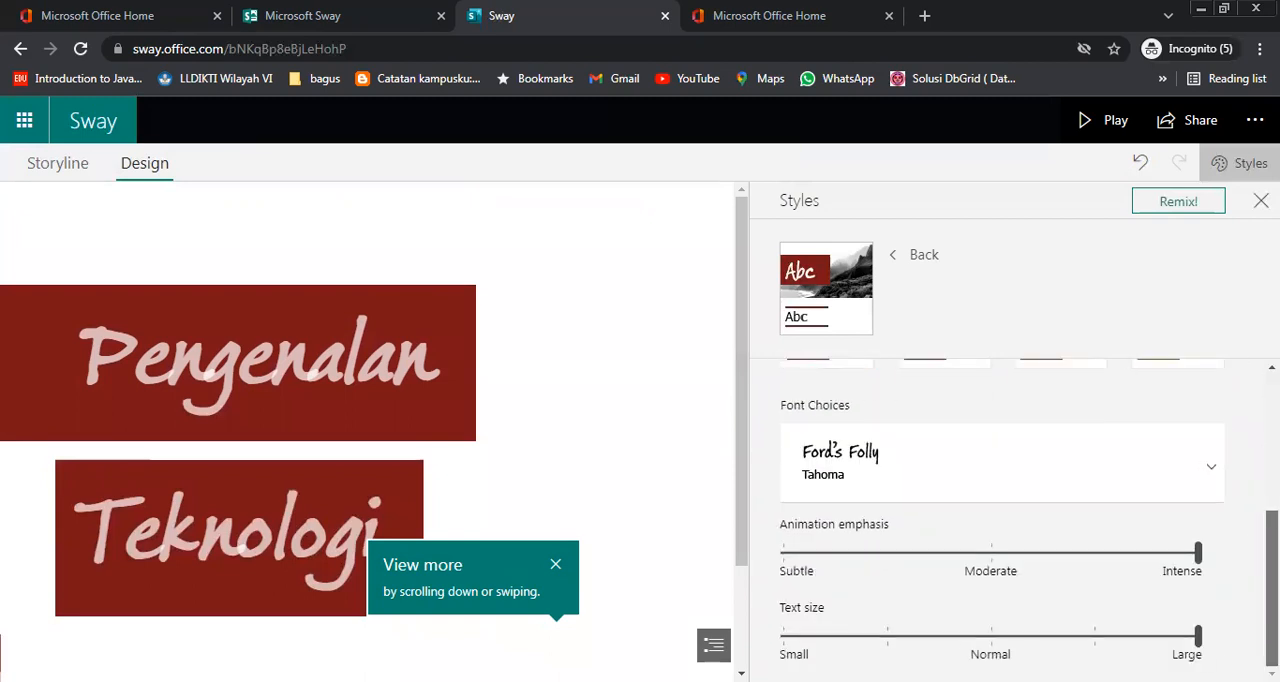
{"action": "left_click_drag", "start_coordinate": [1198, 636], "coordinate": [751, 596]}
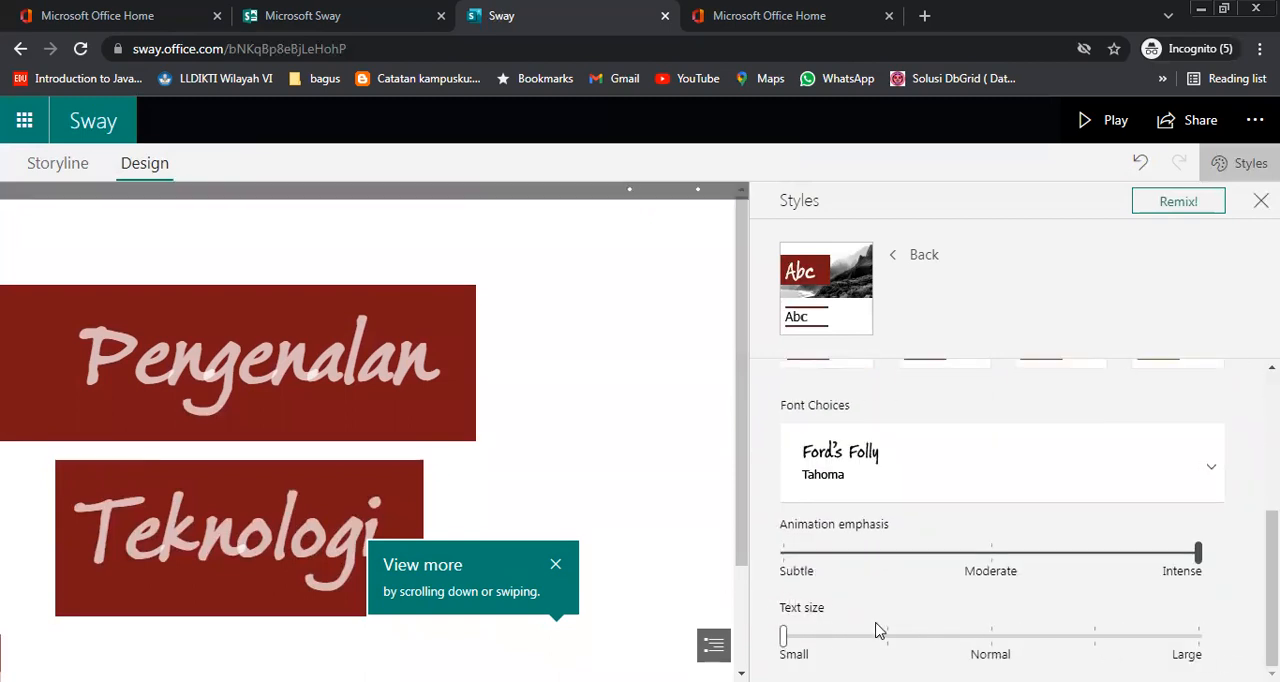
{"action": "left_click_drag", "start_coordinate": [784, 636], "coordinate": [946, 642]}
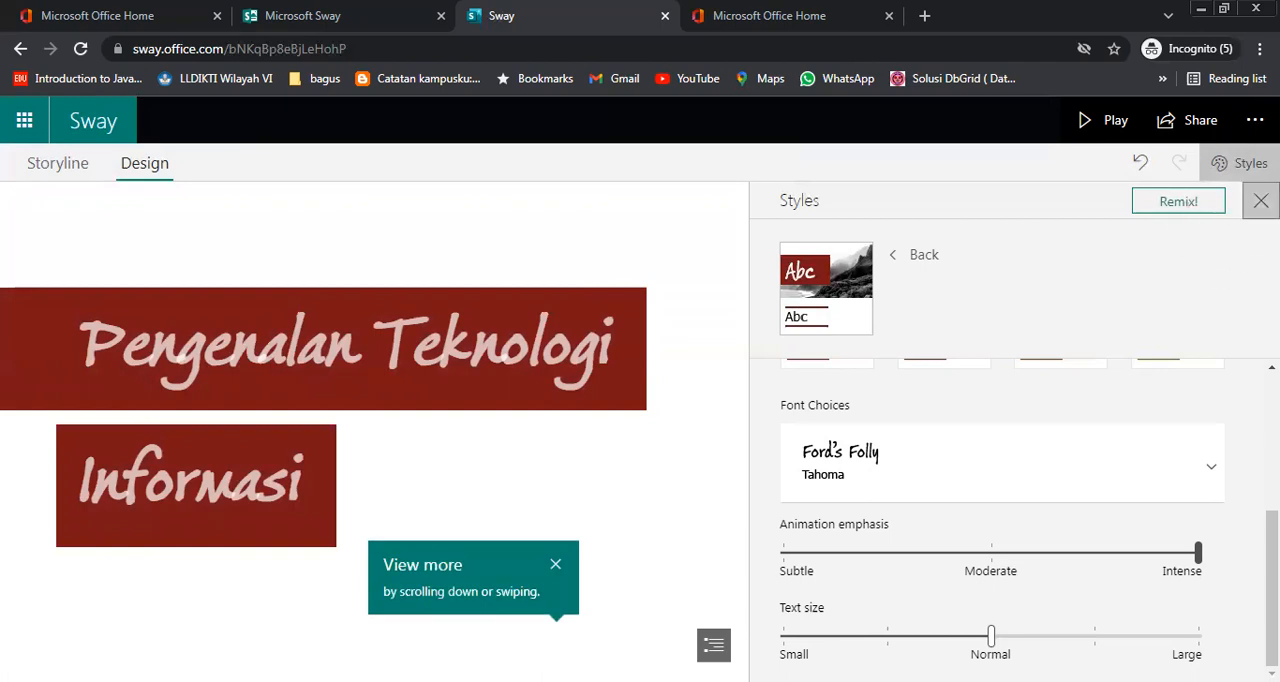
Set the 1920 x 800 suggested image of a man with a tablet and hexagon icons as the title card's background in the storyline
{"action": "left_click", "coordinate": [1261, 201]}
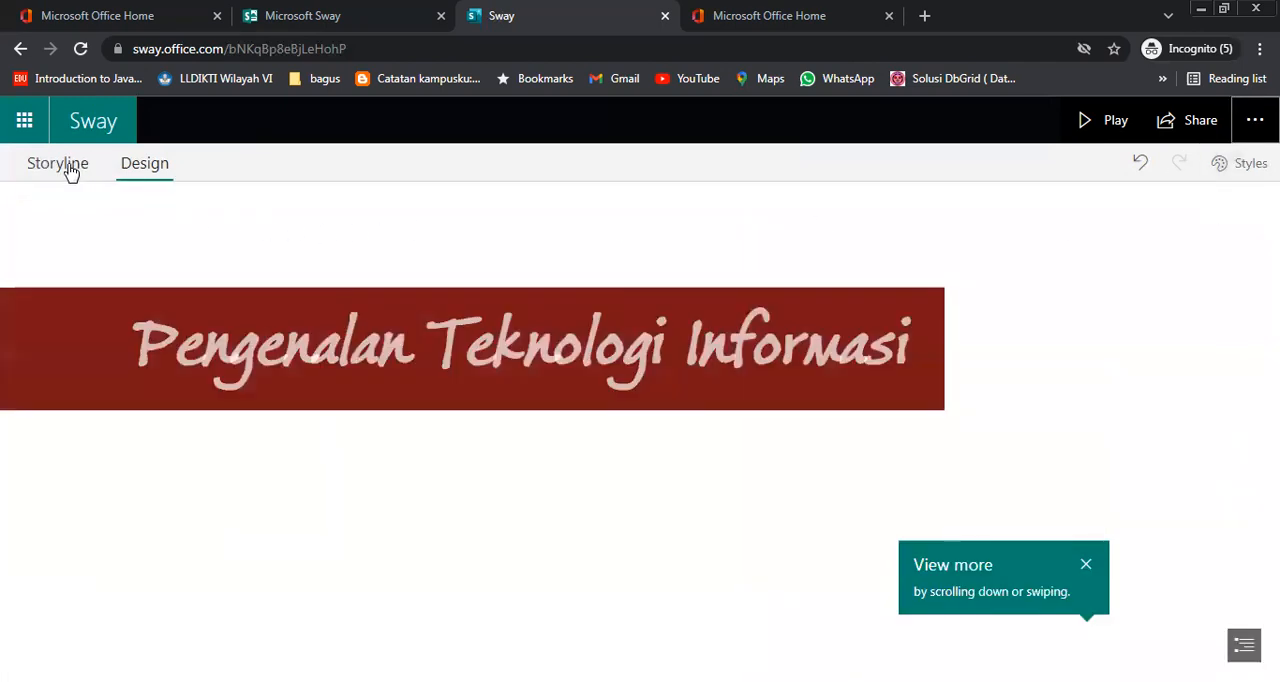
{"action": "left_click", "coordinate": [65, 165]}
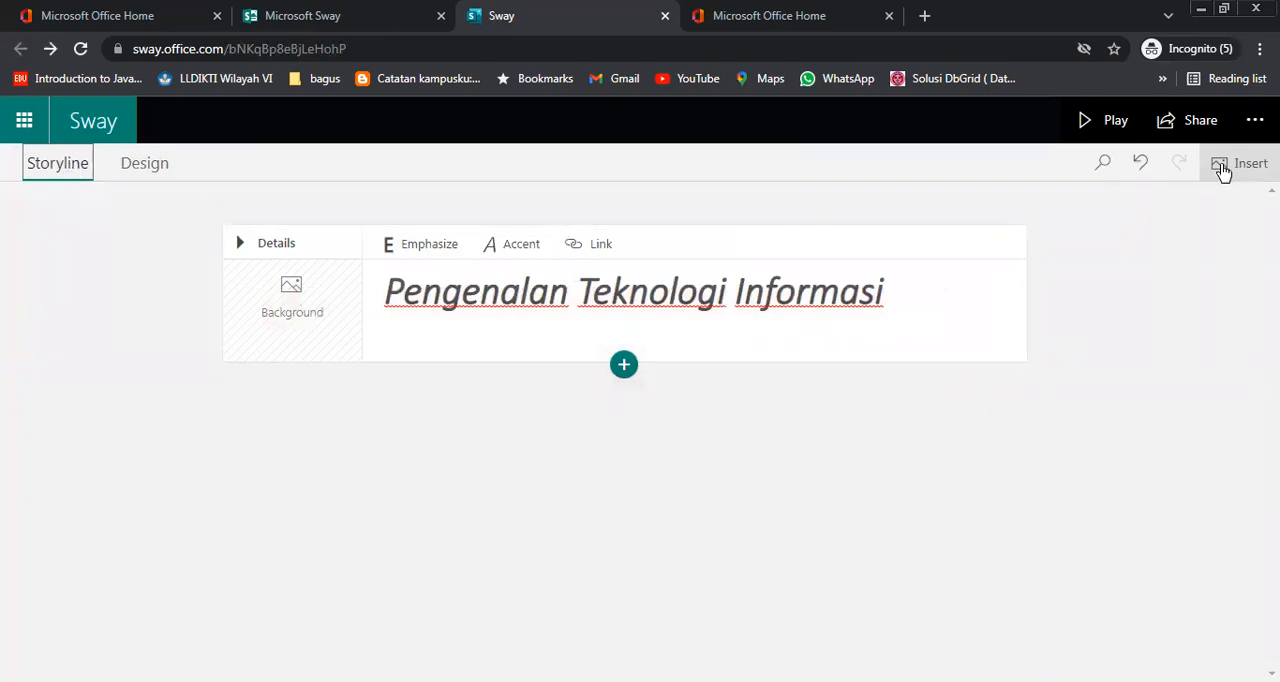
{"action": "left_click", "coordinate": [300, 312]}
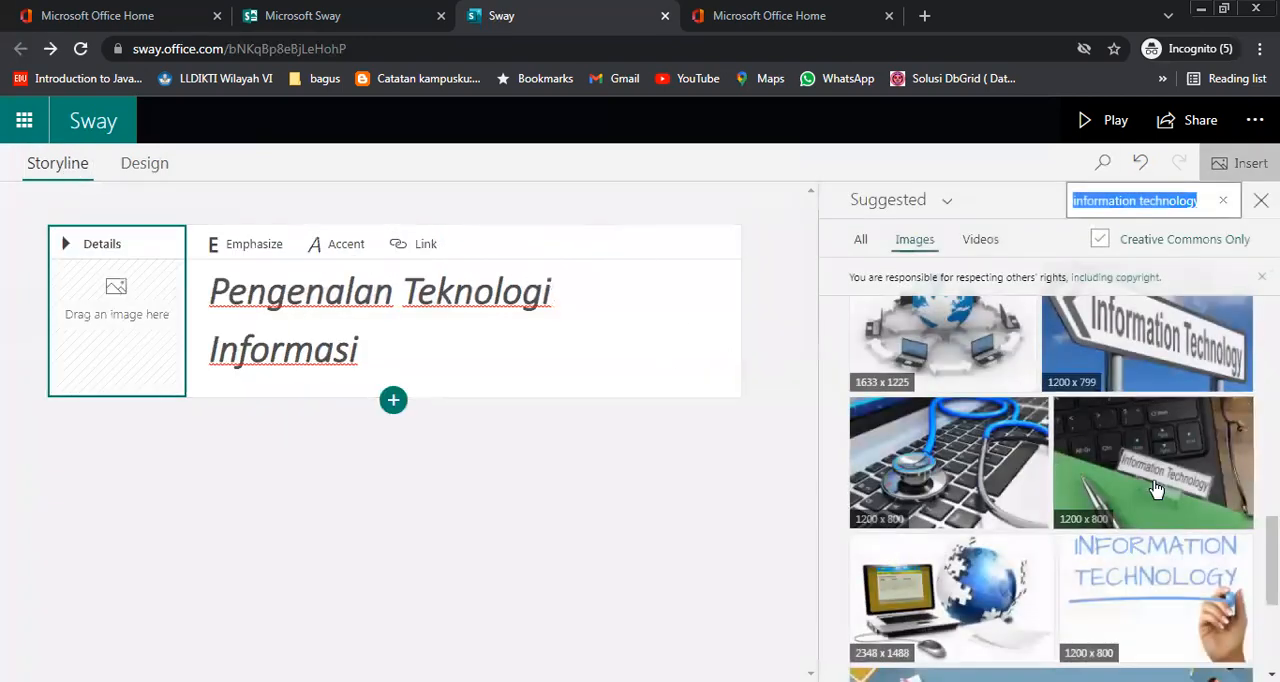
{"action": "scroll", "coordinate": [1165, 495], "scroll_direction": "up", "scroll_amount": 10}
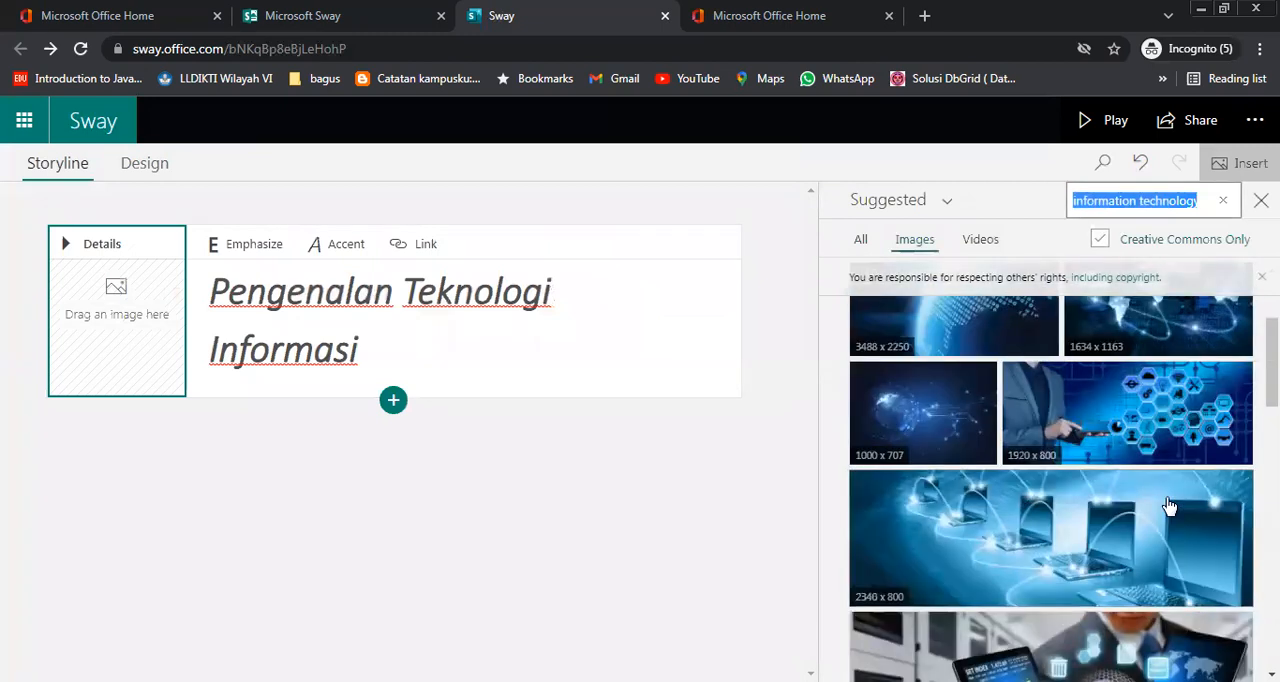
{"action": "left_click", "coordinate": [1147, 432]}
{"action": "left_click_drag", "start_coordinate": [1147, 432], "coordinate": [157, 335]}
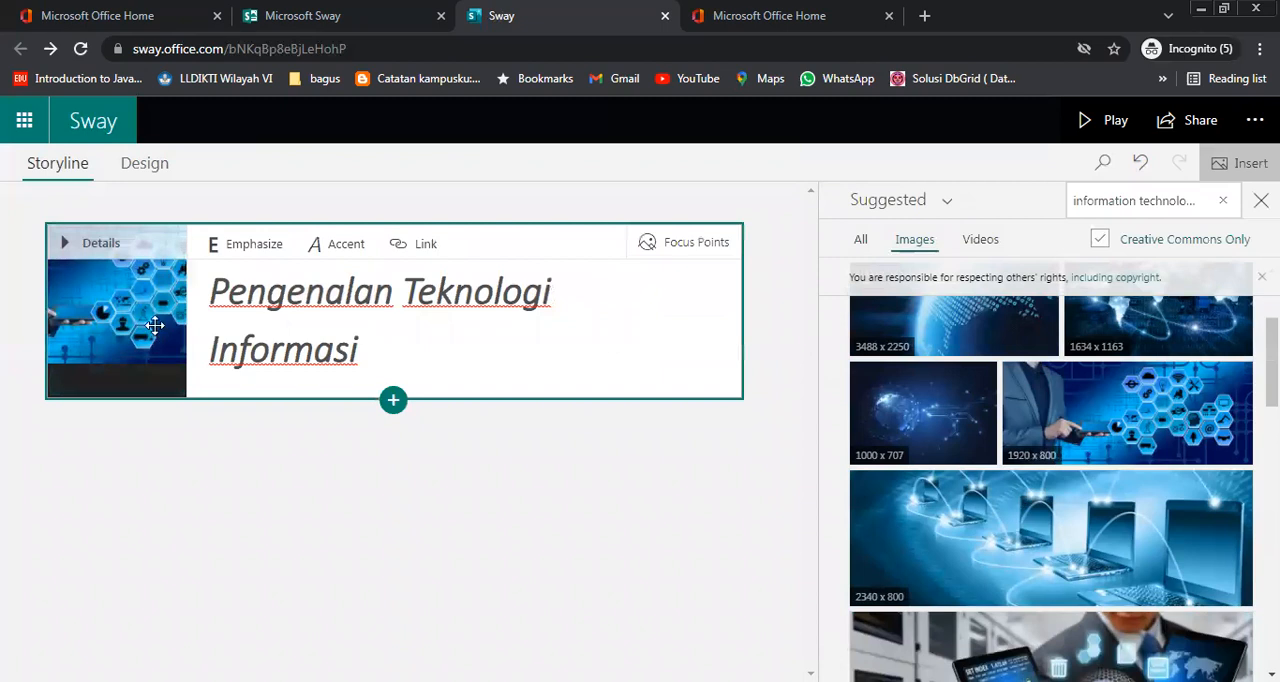
Preview the Sway in play mode, return to editing, and close the image suggestions
{"action": "left_click", "coordinate": [1115, 121]}
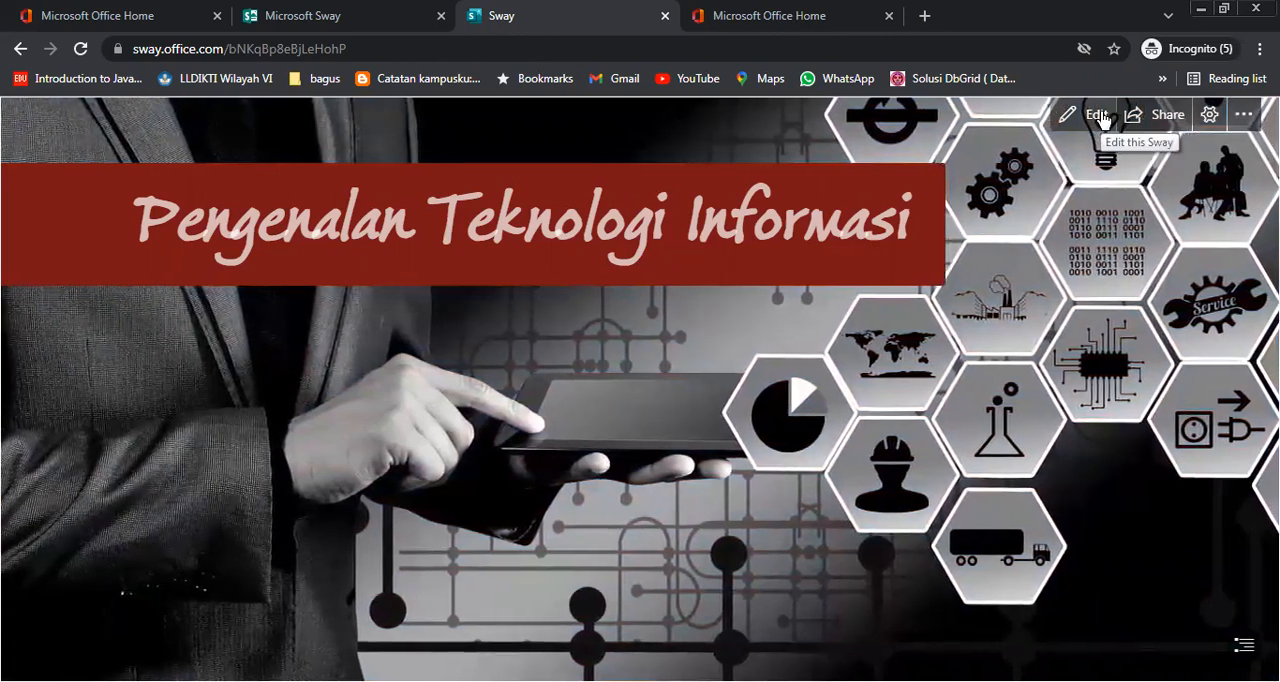
{"action": "left_click", "coordinate": [1097, 116]}
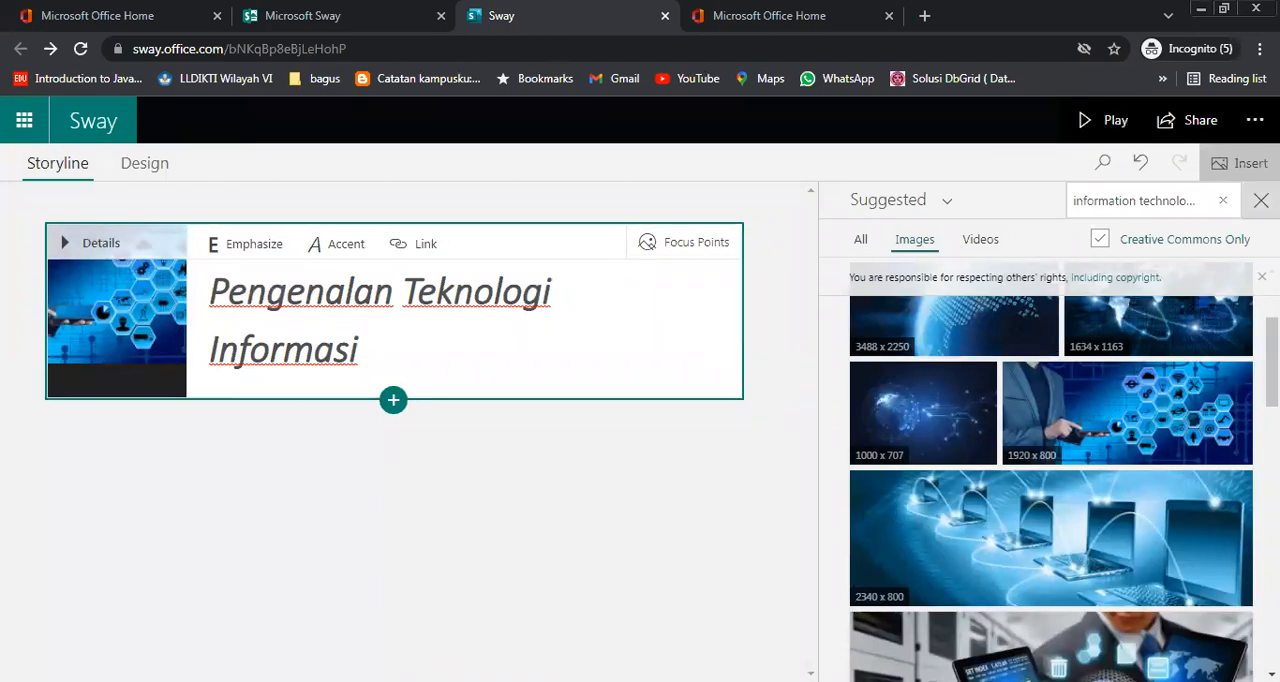
{"action": "left_click", "coordinate": [1261, 200]}
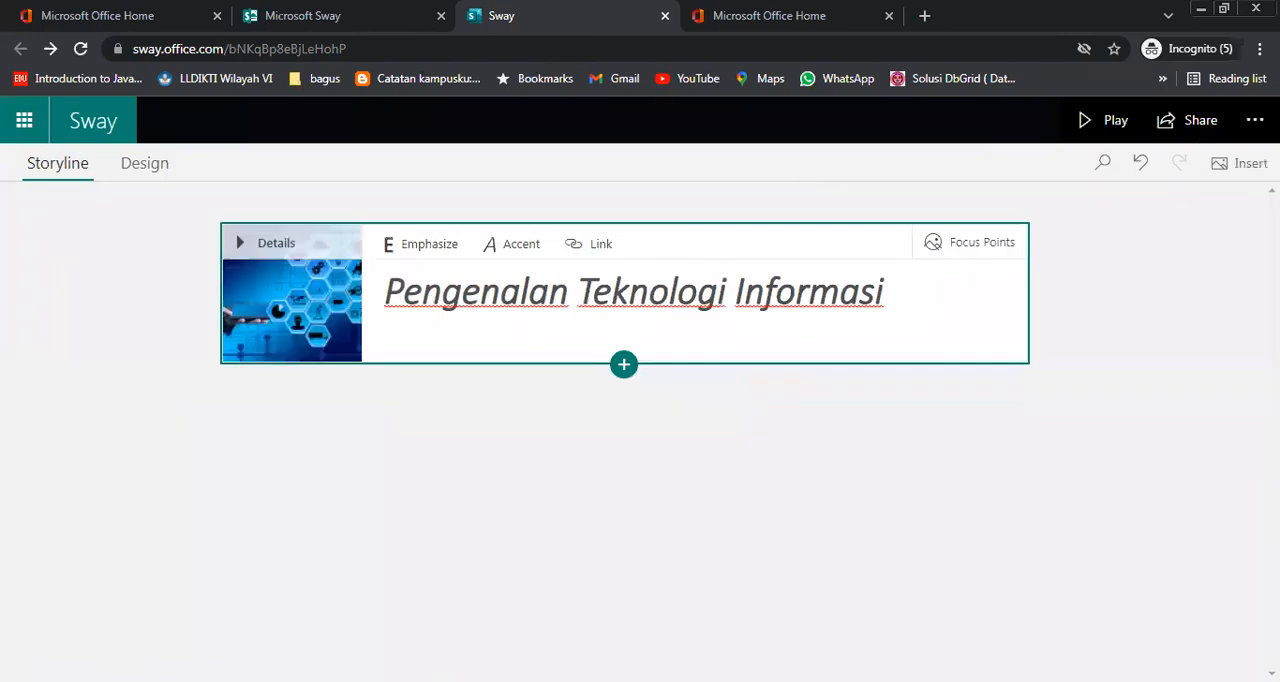
Review the Text, Media and Group content types, insert a Heading 1 card below the title card, and open its heading for editing
{"action": "left_click", "coordinate": [626, 372]}
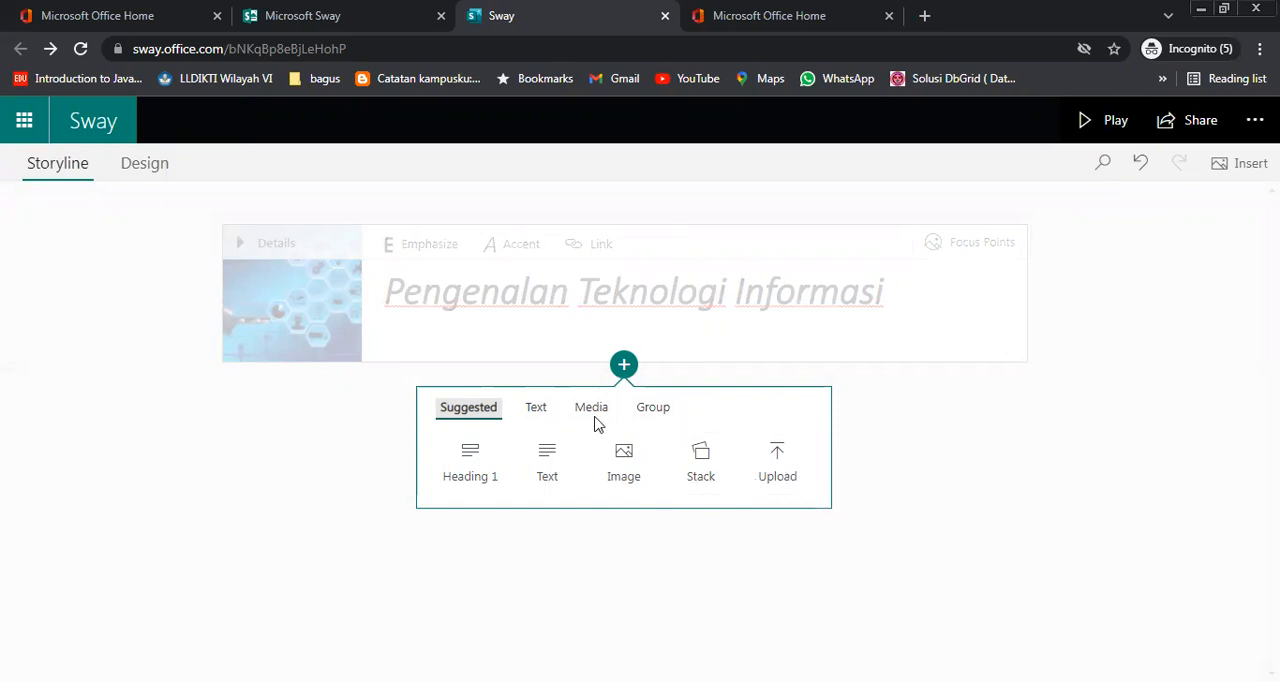
{"action": "left_click", "coordinate": [541, 408]}
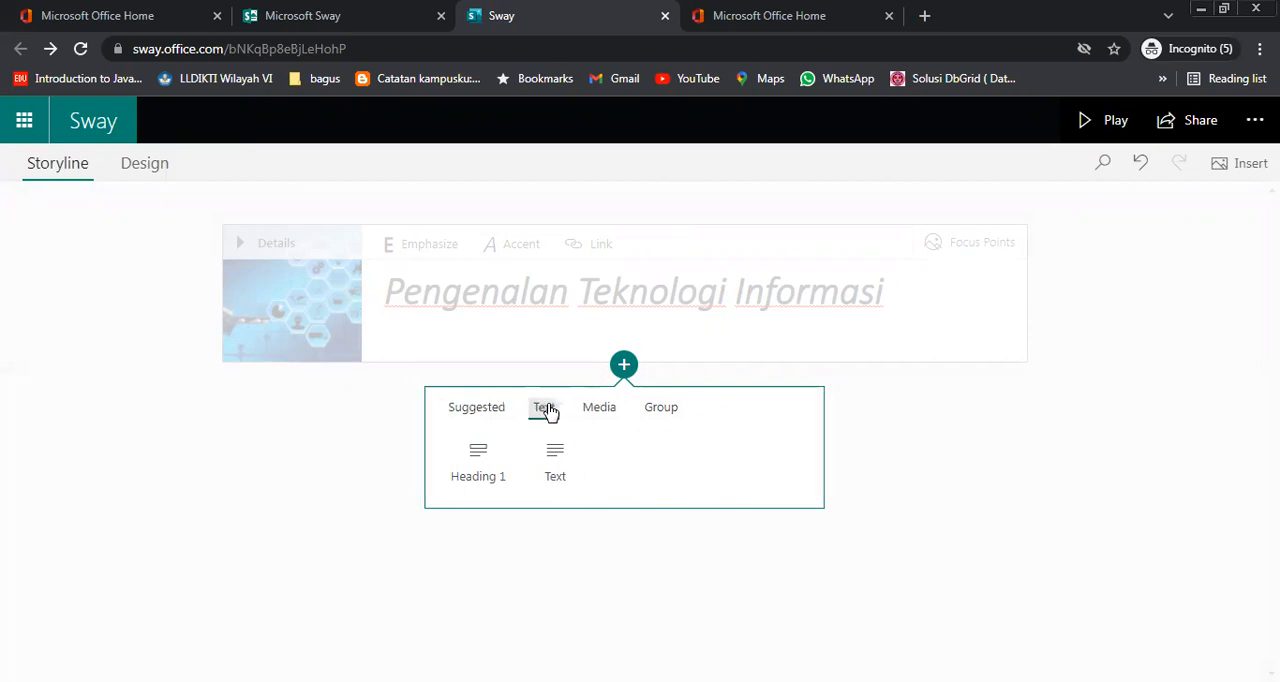
{"action": "left_click", "coordinate": [600, 408]}
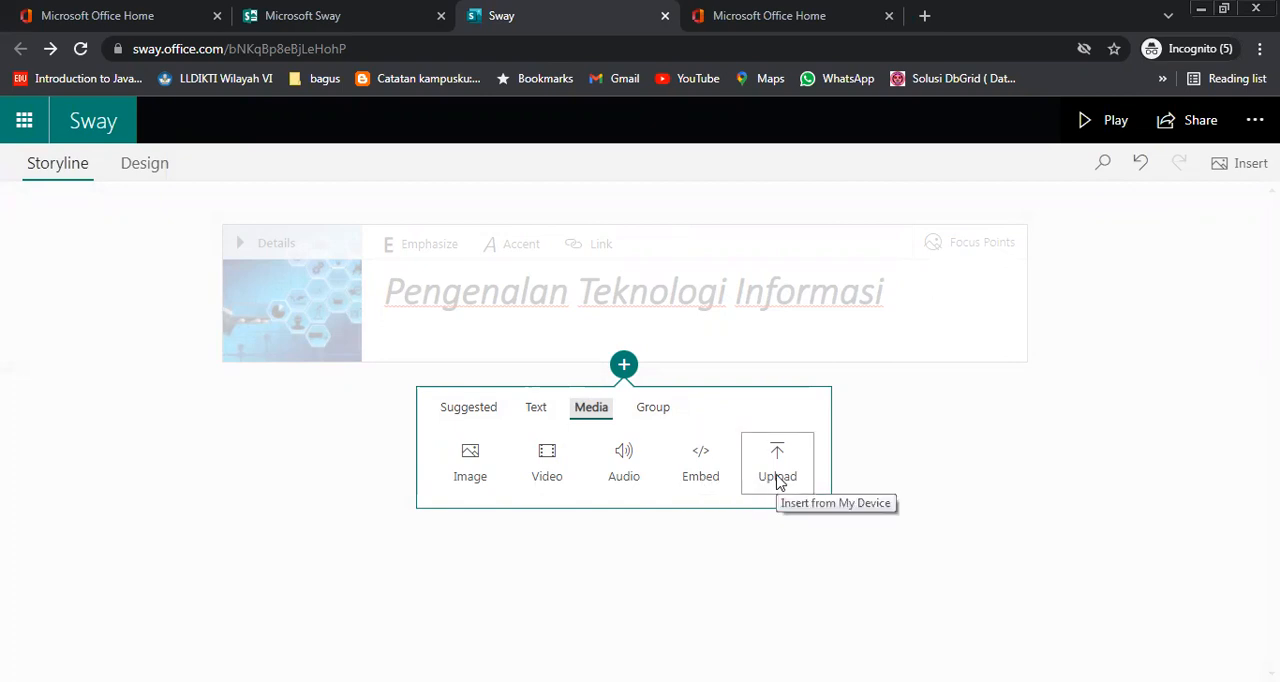
{"action": "left_click", "coordinate": [650, 412]}
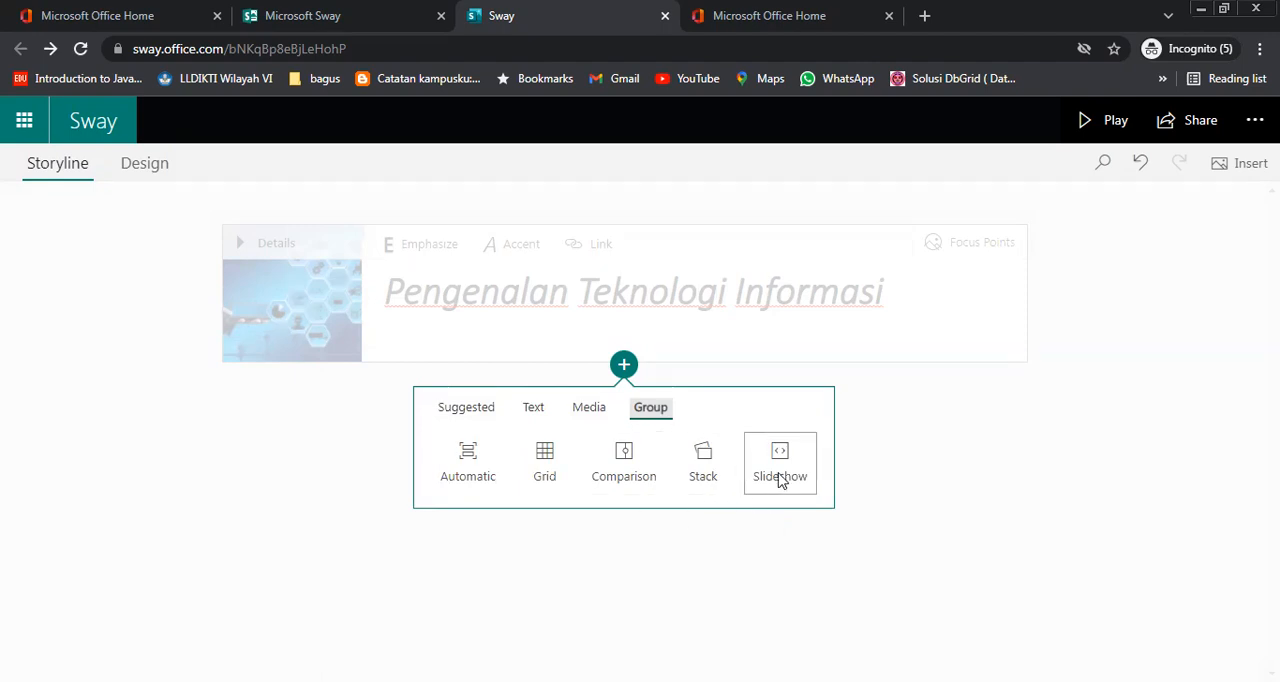
{"action": "left_click", "coordinate": [467, 410]}
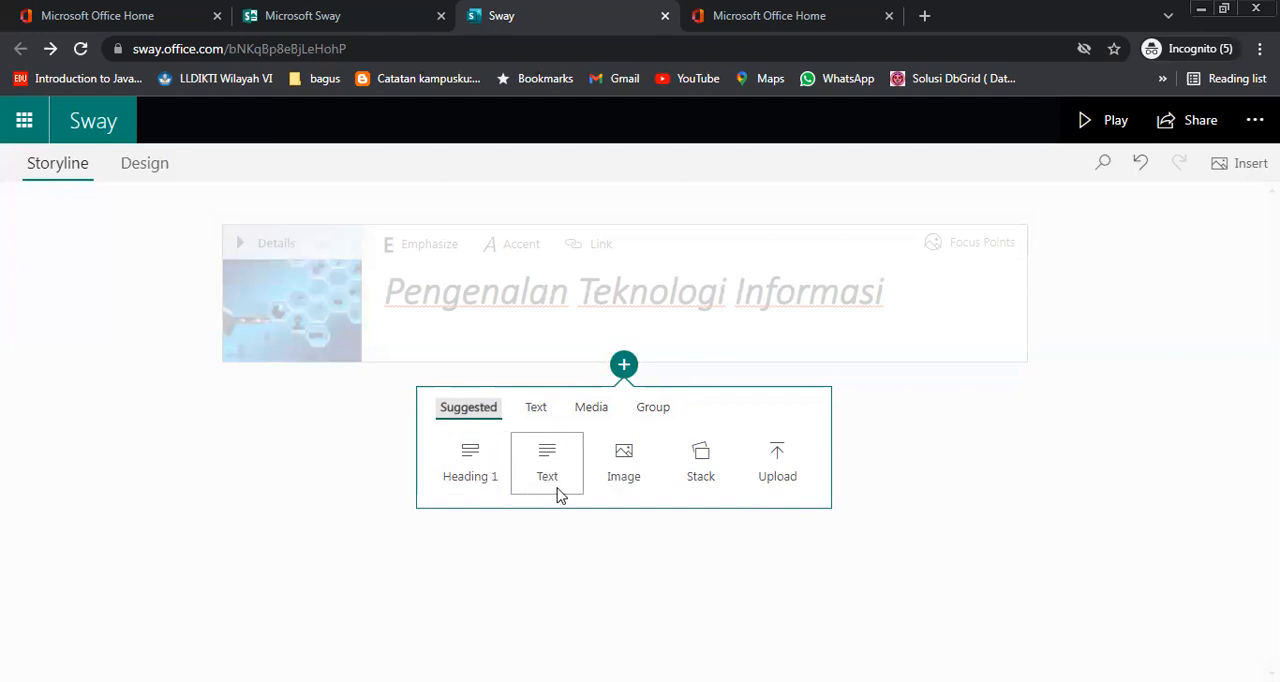
{"action": "left_click", "coordinate": [537, 410]}
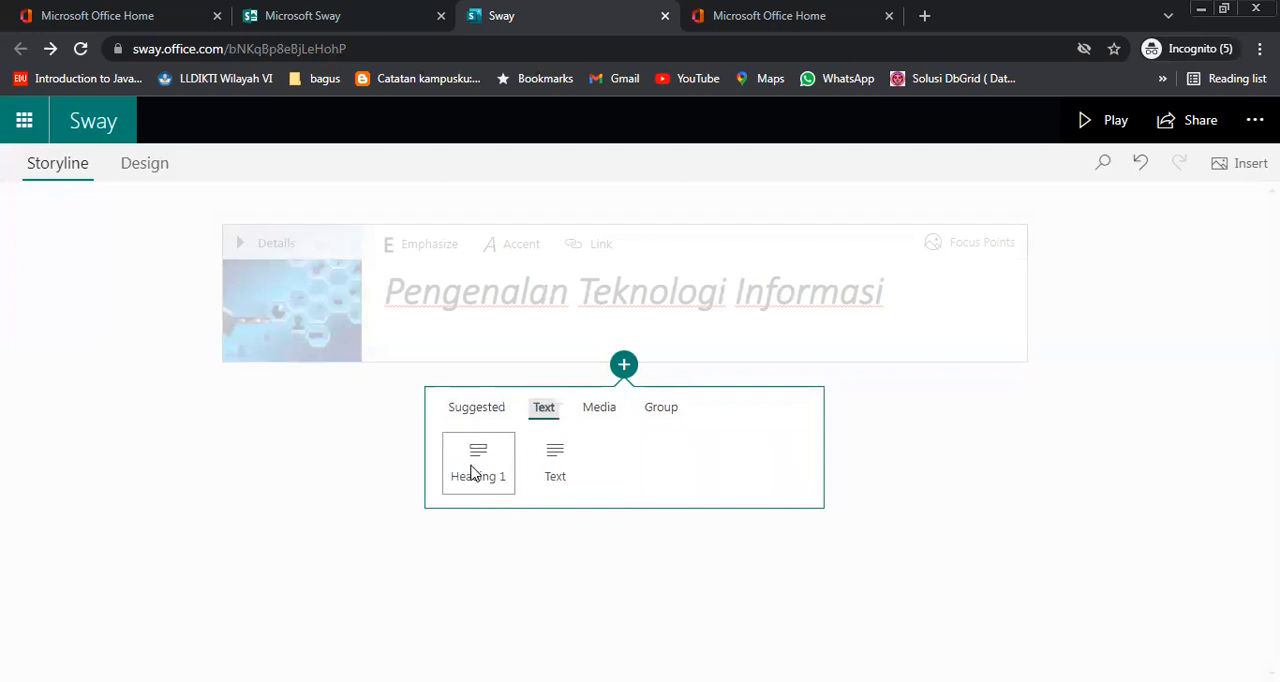
{"action": "left_click", "coordinate": [474, 472]}
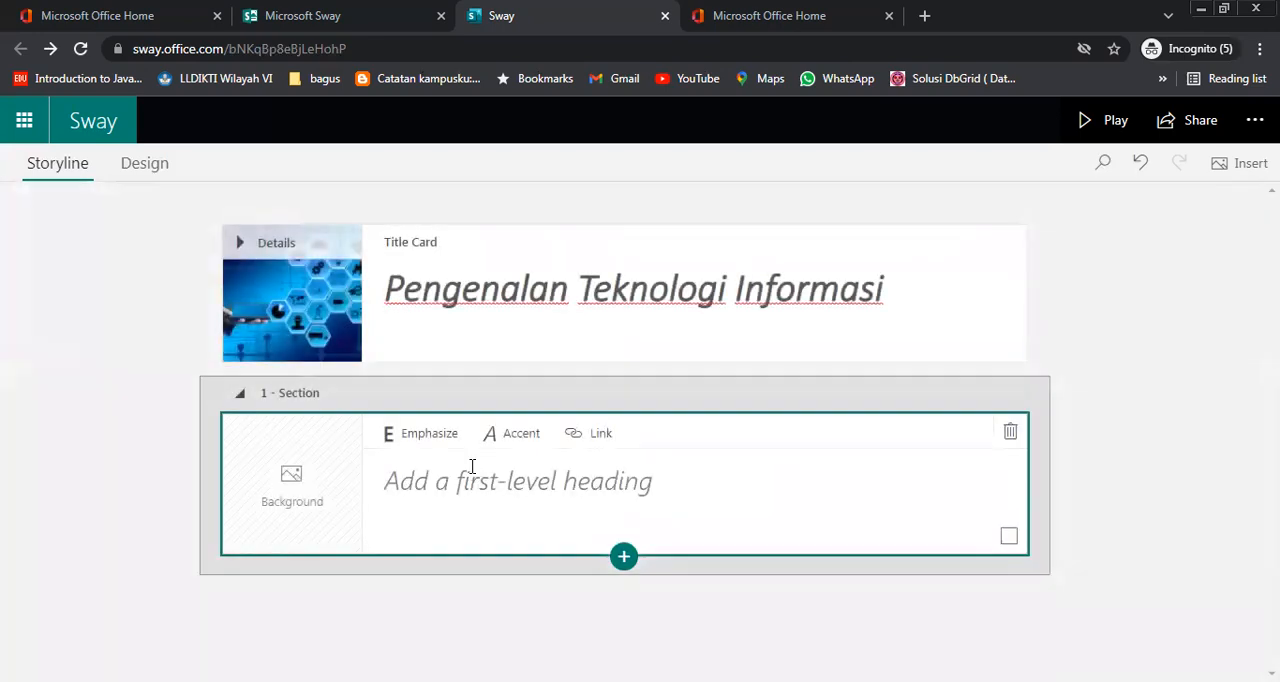
{"action": "left_click", "coordinate": [416, 487]}
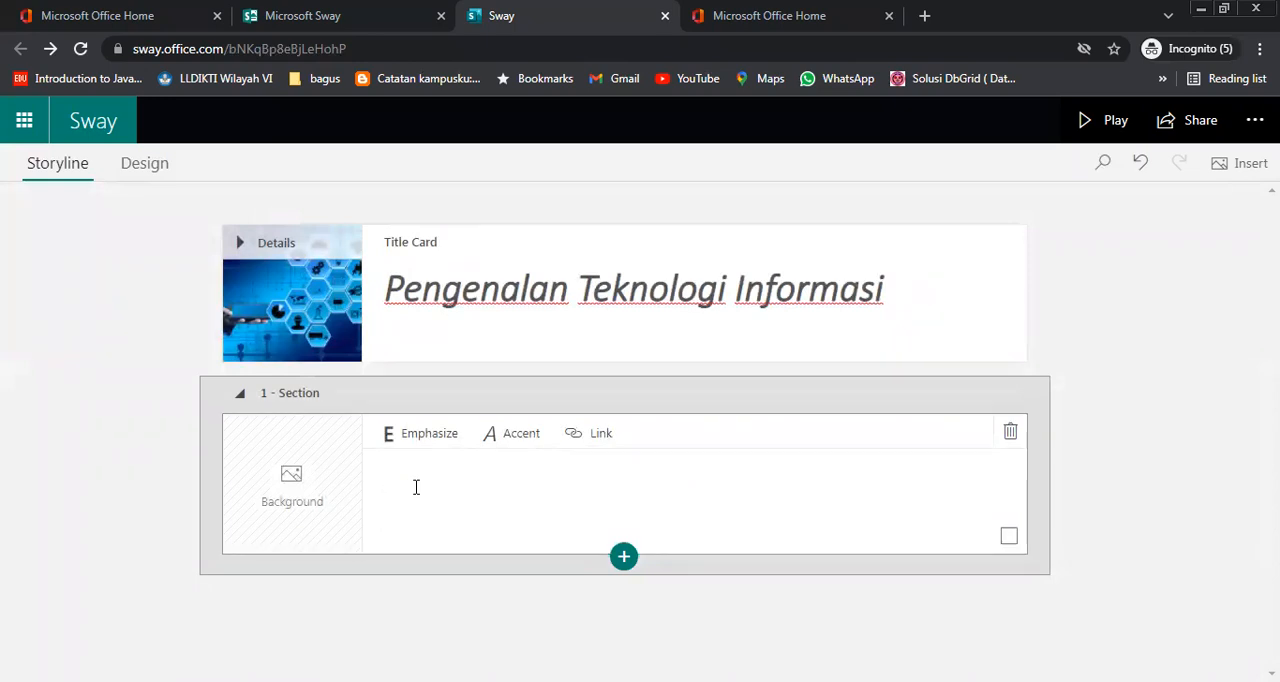
Enter "Sejarah Komputer" as the heading of section 1 and emphasize the text
{"action": "type", "text": "Sejarah Komputer"}
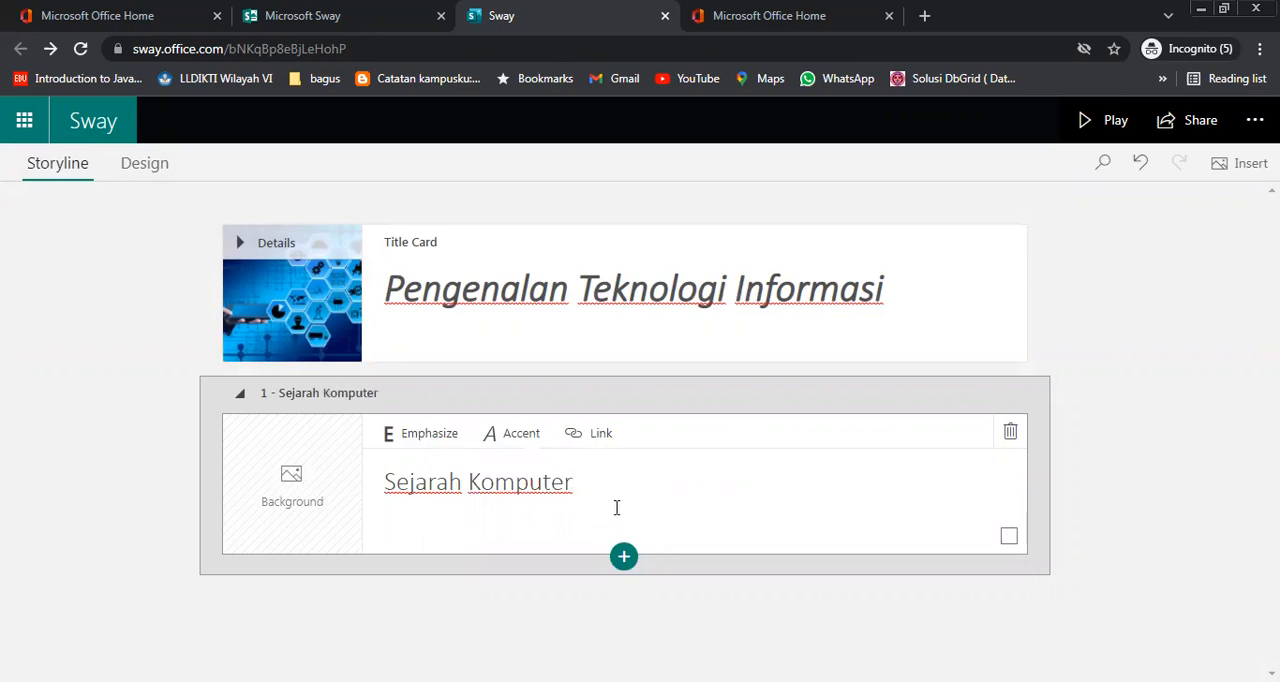
{"action": "left_click_drag", "start_coordinate": [583, 484], "coordinate": [374, 480]}
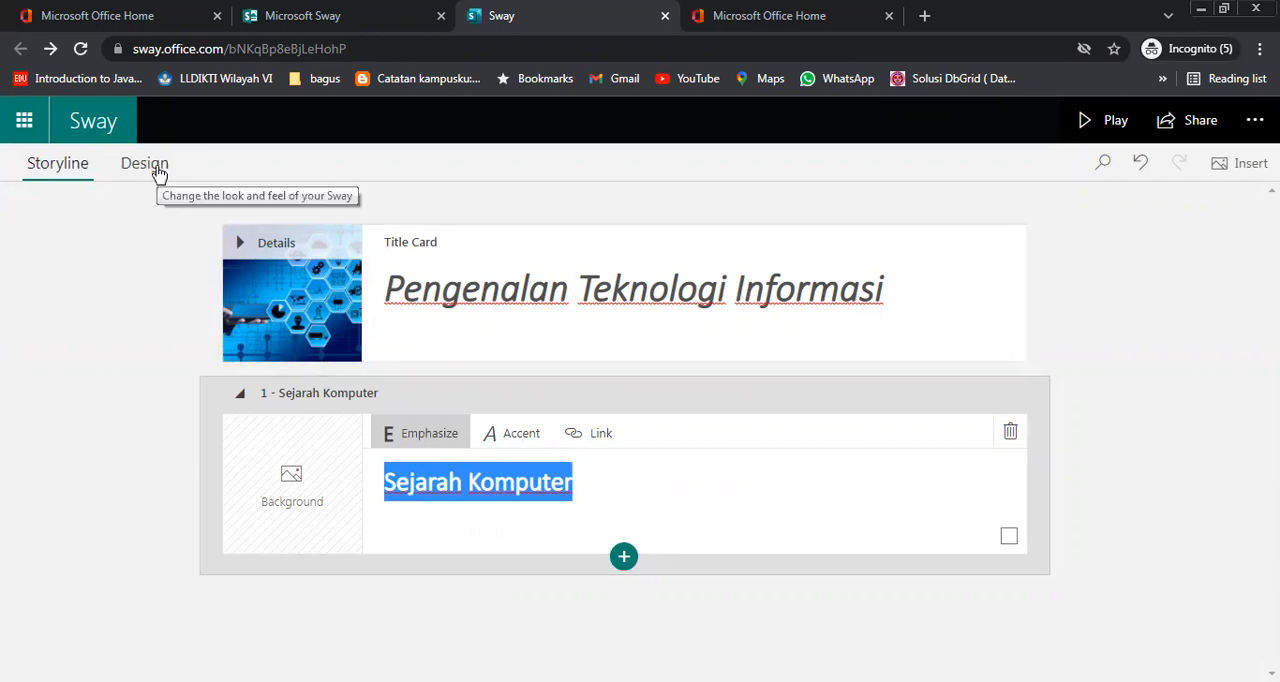
Look at the heading's link settings without adding a link, check the heading and styles in the design preview, and return to the storyline
{"action": "left_click", "coordinate": [598, 436]}
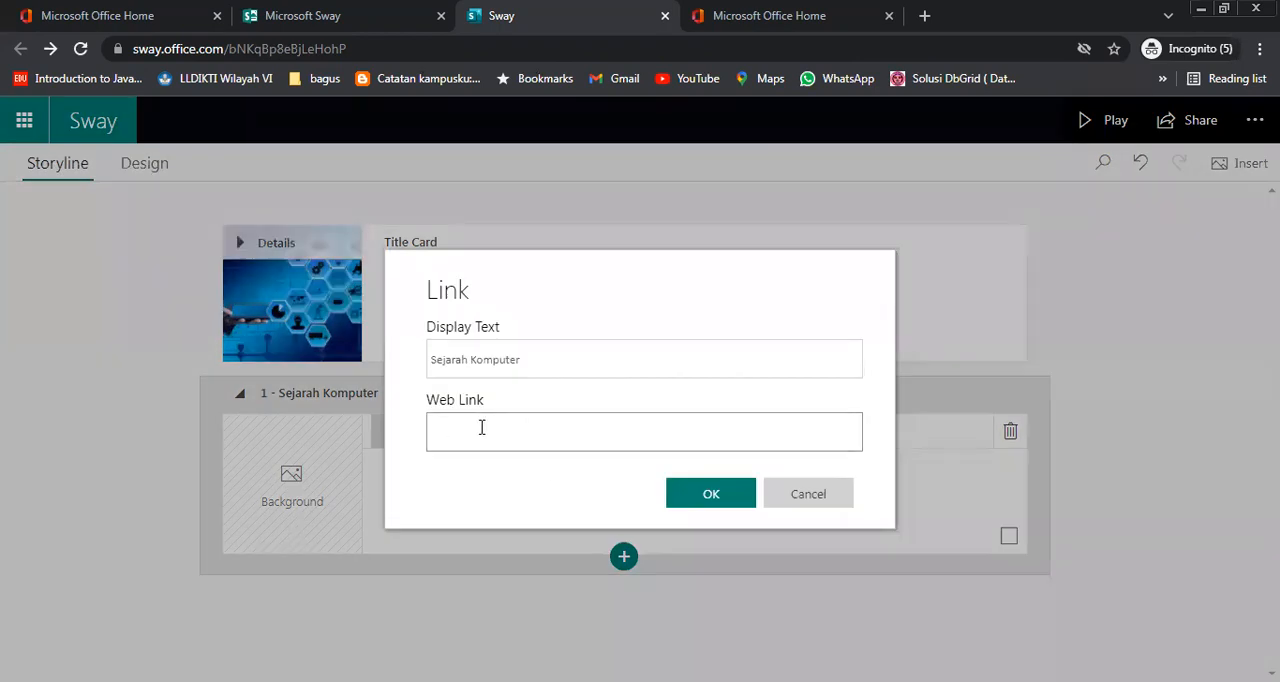
{"action": "left_click", "coordinate": [810, 506]}
{"action": "left_click", "coordinate": [139, 173]}
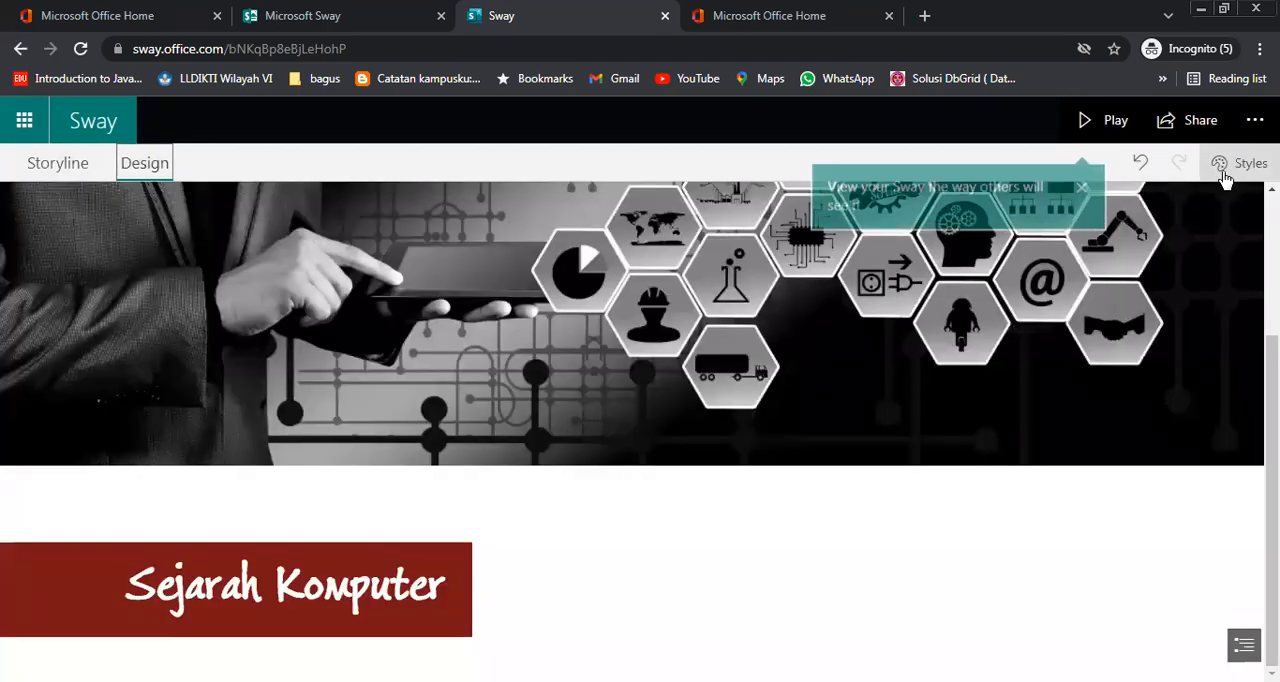
{"action": "left_click", "coordinate": [1237, 168]}
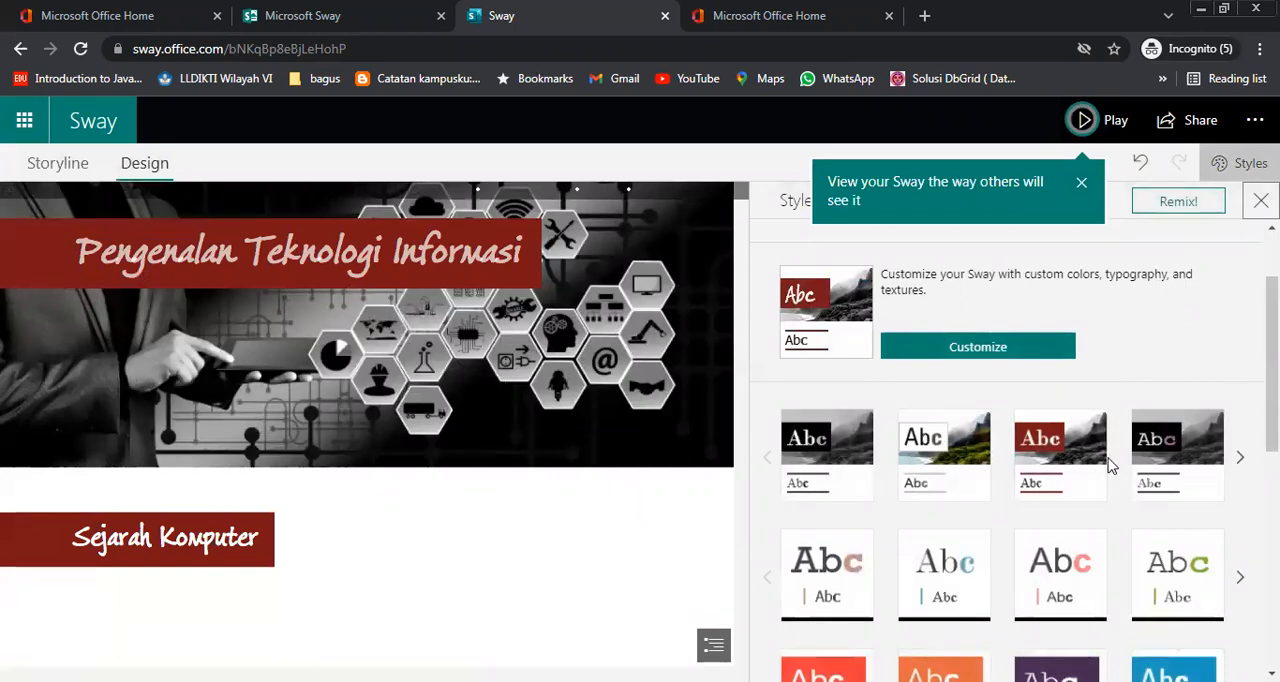
{"action": "left_click", "coordinate": [1106, 468]}
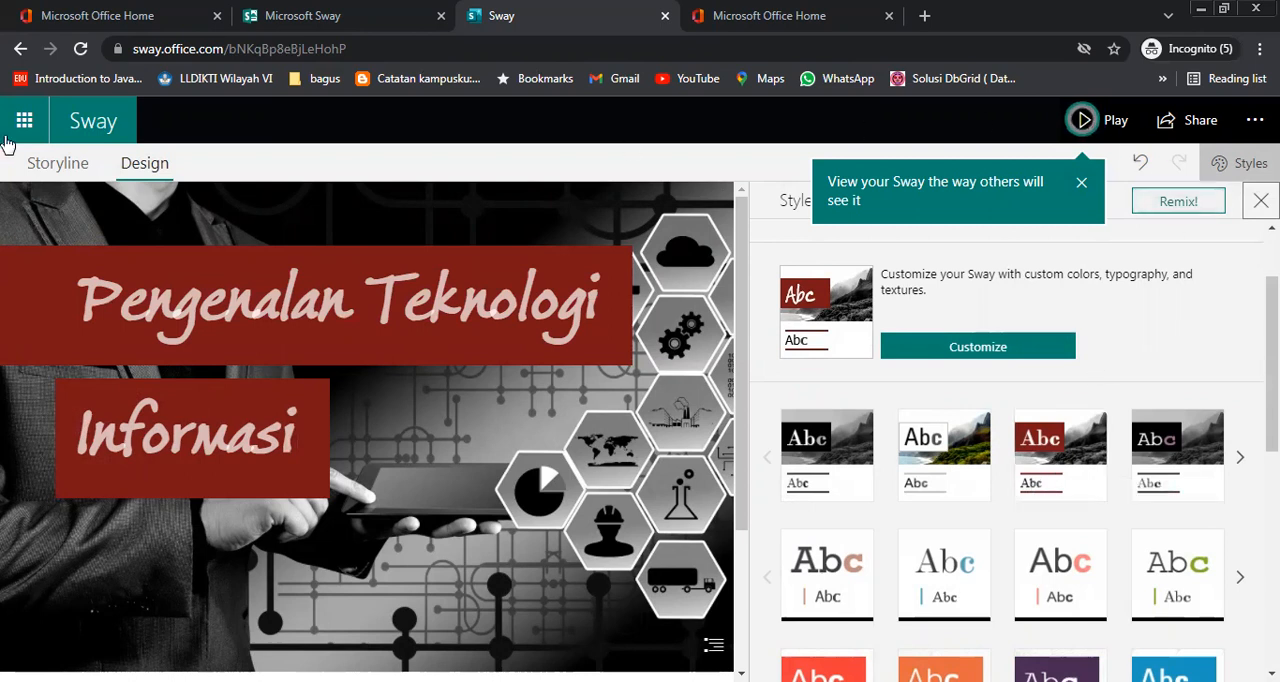
{"action": "left_click", "coordinate": [45, 163]}
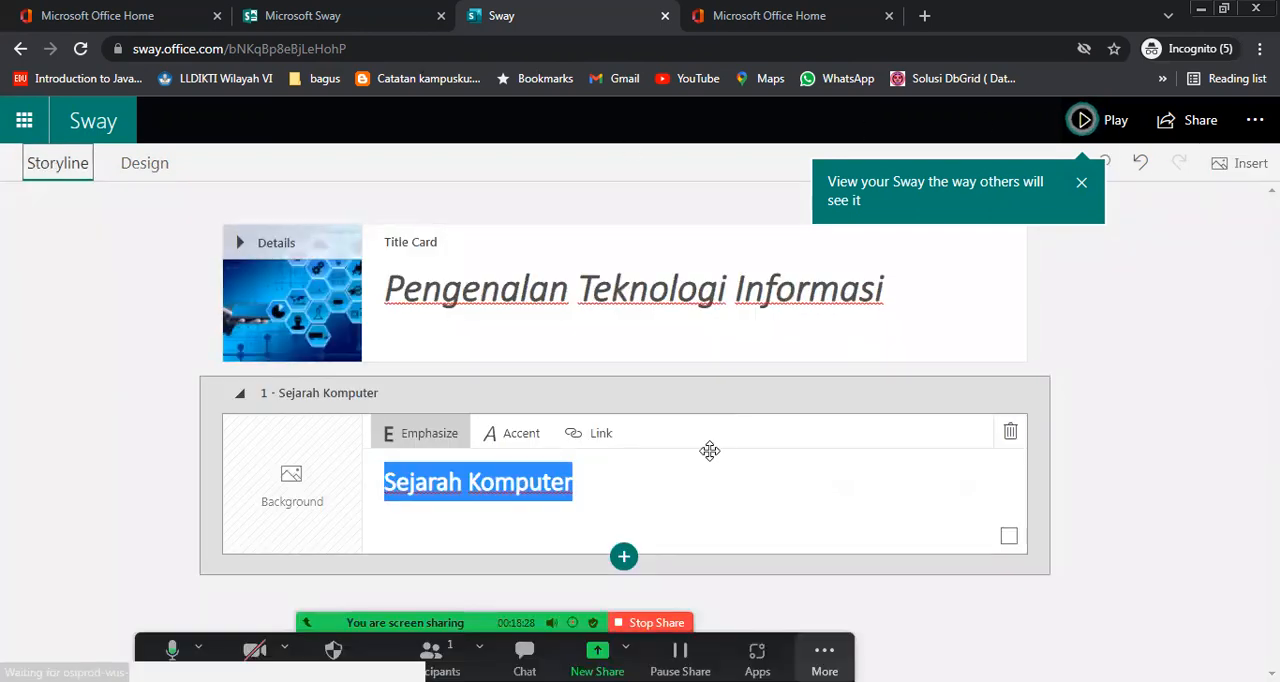
{"action": "left_click", "coordinate": [643, 483]}
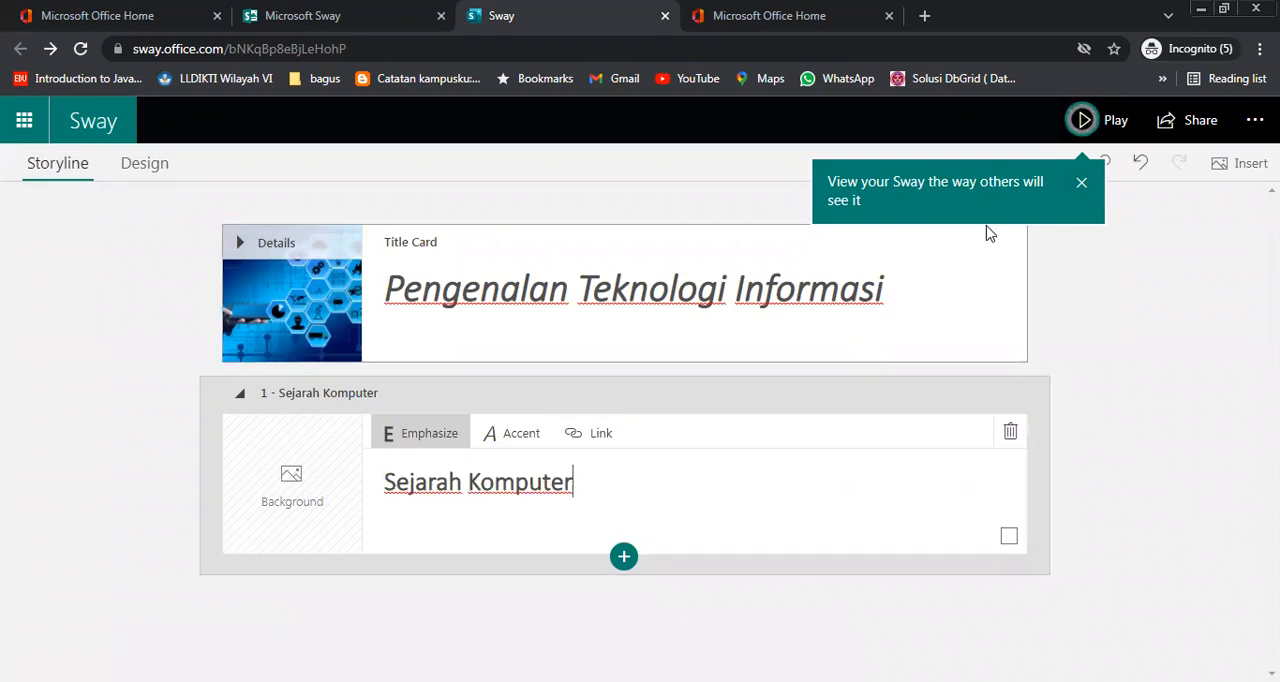
Search the suggested images for "computer" and set the 800 x 742 vintage computer picture as the Sejarah Komputer heading's background
{"action": "left_click", "coordinate": [324, 485]}
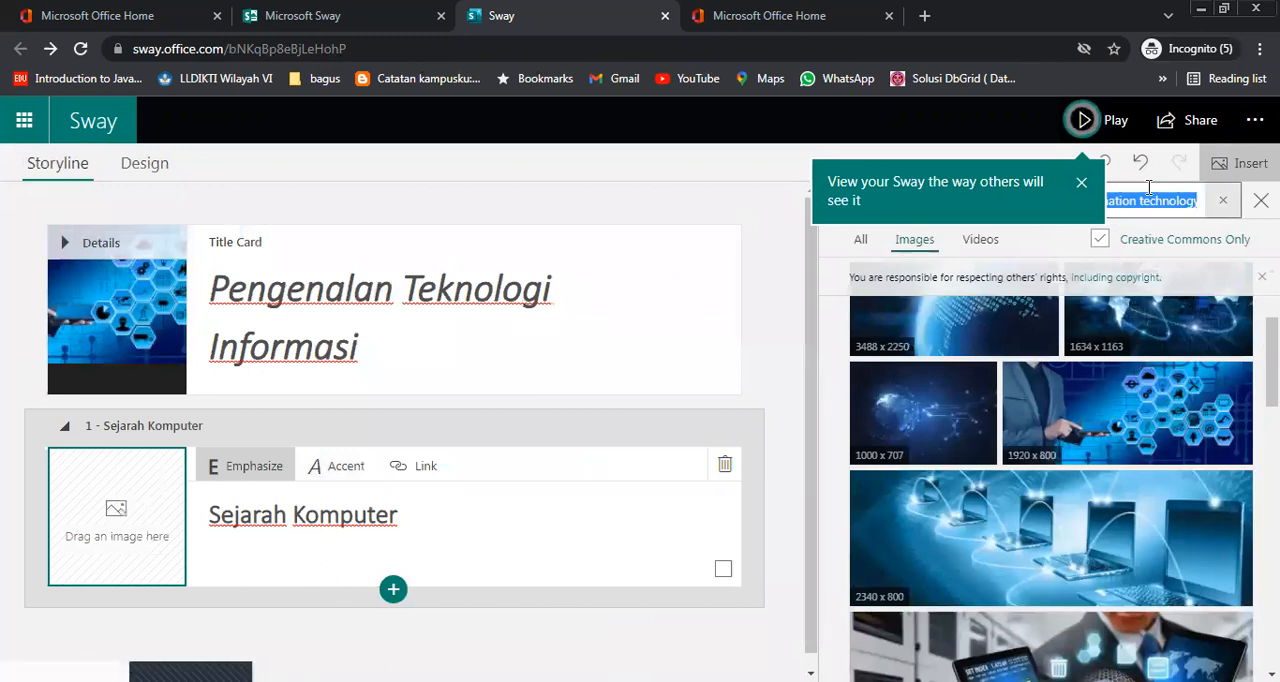
{"action": "left_click", "coordinate": [1086, 190]}
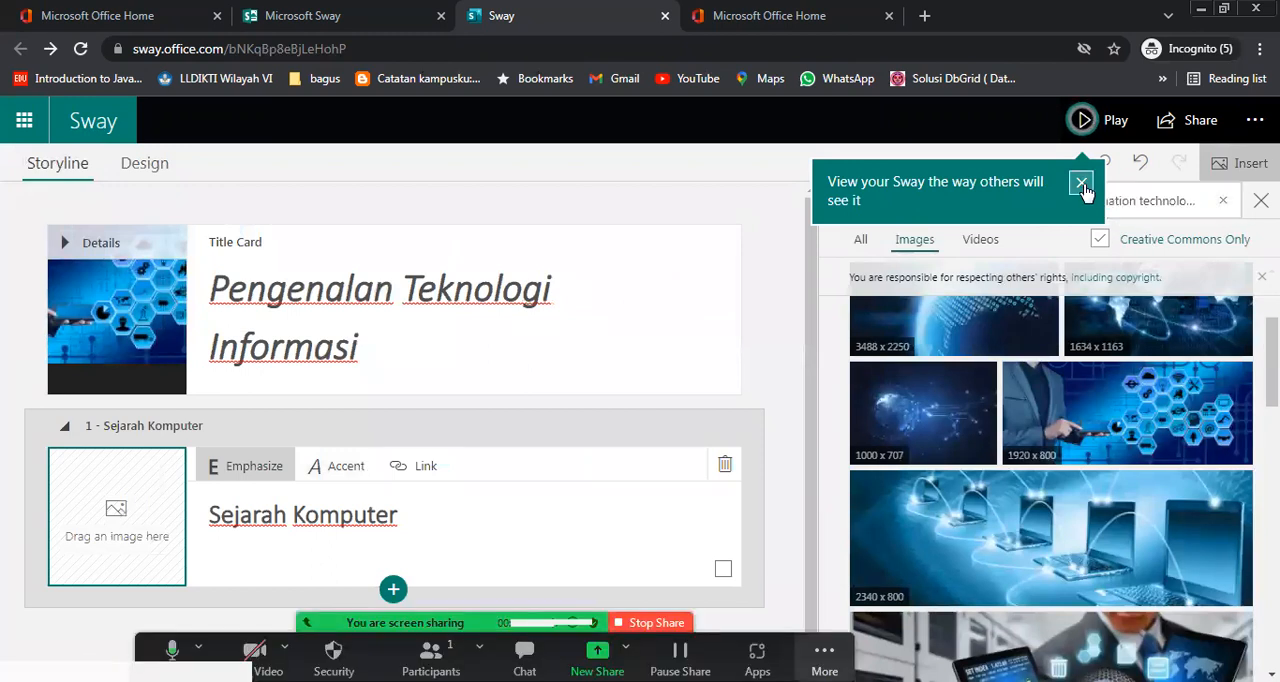
{"action": "left_click", "coordinate": [1227, 204]}
{"action": "type", "text": "compp"}
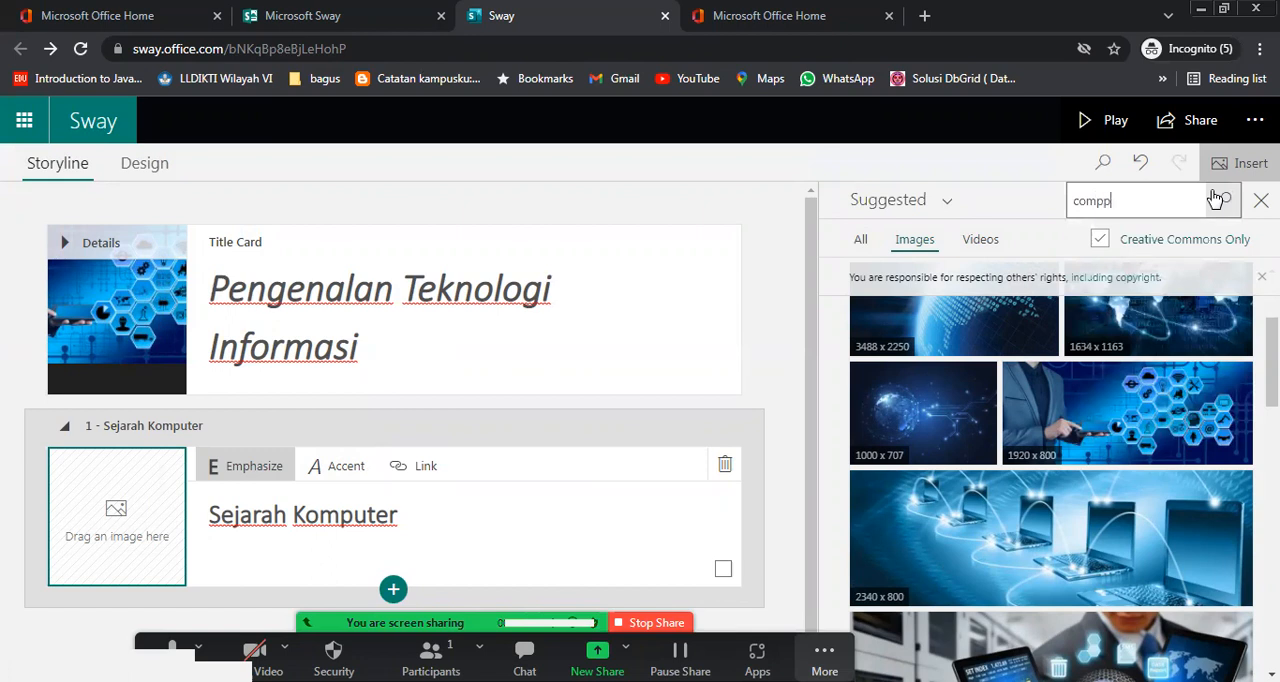
{"action": "key", "text": "BackSpace"}
{"action": "type", "text": "uter"}
{"action": "key", "text": "Return"}
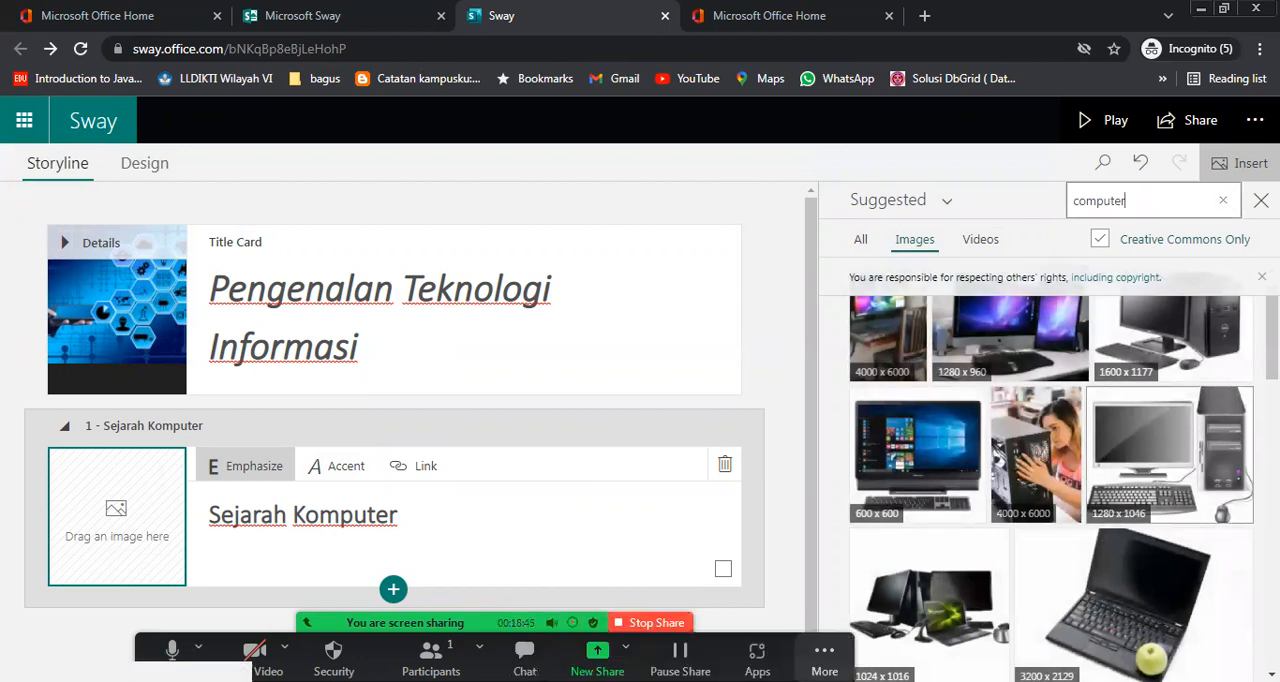
{"action": "mouse_move", "coordinate": [1272, 340]}
{"action": "left_mouse_down"}
{"action": "mouse_move", "coordinate": [1272, 462]}
{"action": "mouse_move", "coordinate": [1272, 338]}
{"action": "left_mouse_up"}
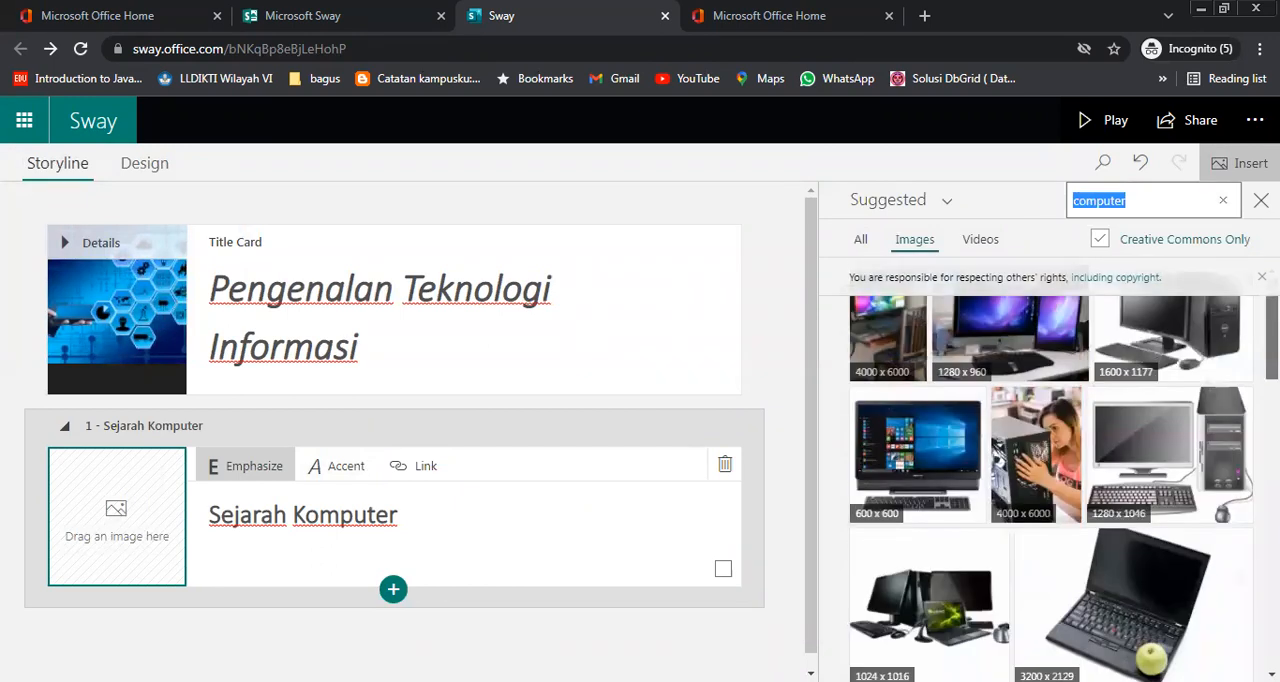
{"action": "scroll", "coordinate": [1243, 485], "scroll_direction": "down", "scroll_amount": 7}
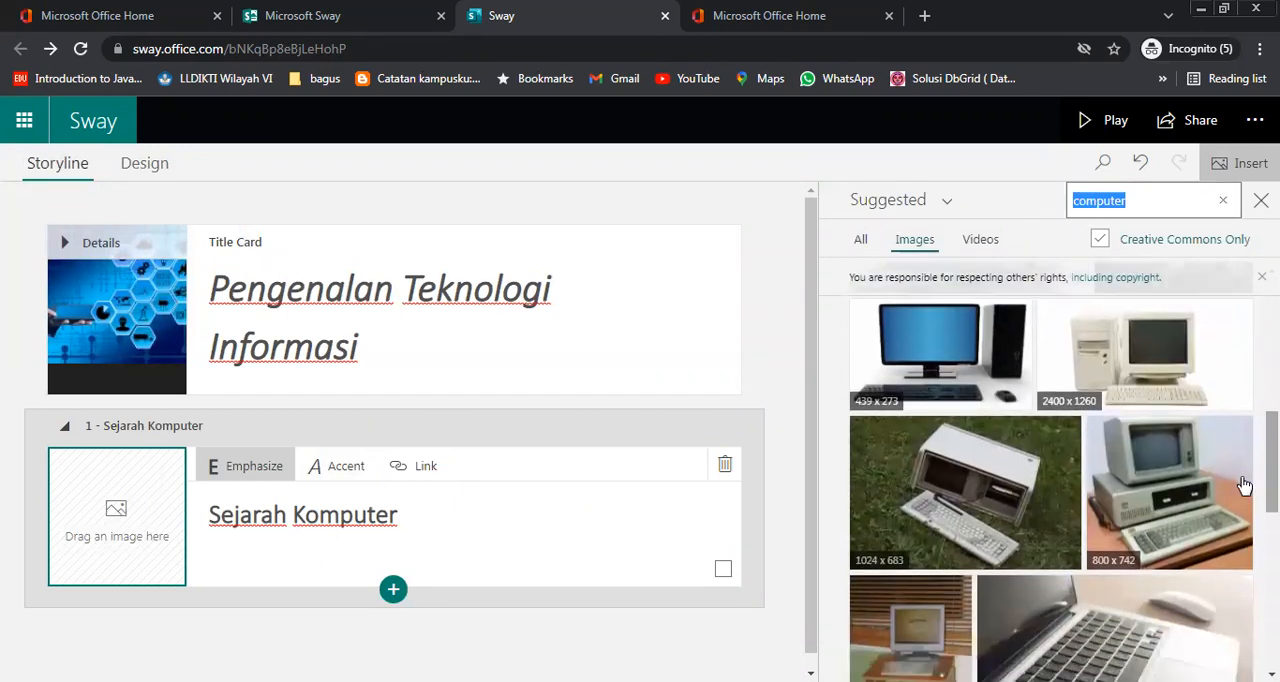
{"action": "left_click_drag", "start_coordinate": [1190, 485], "coordinate": [134, 517]}
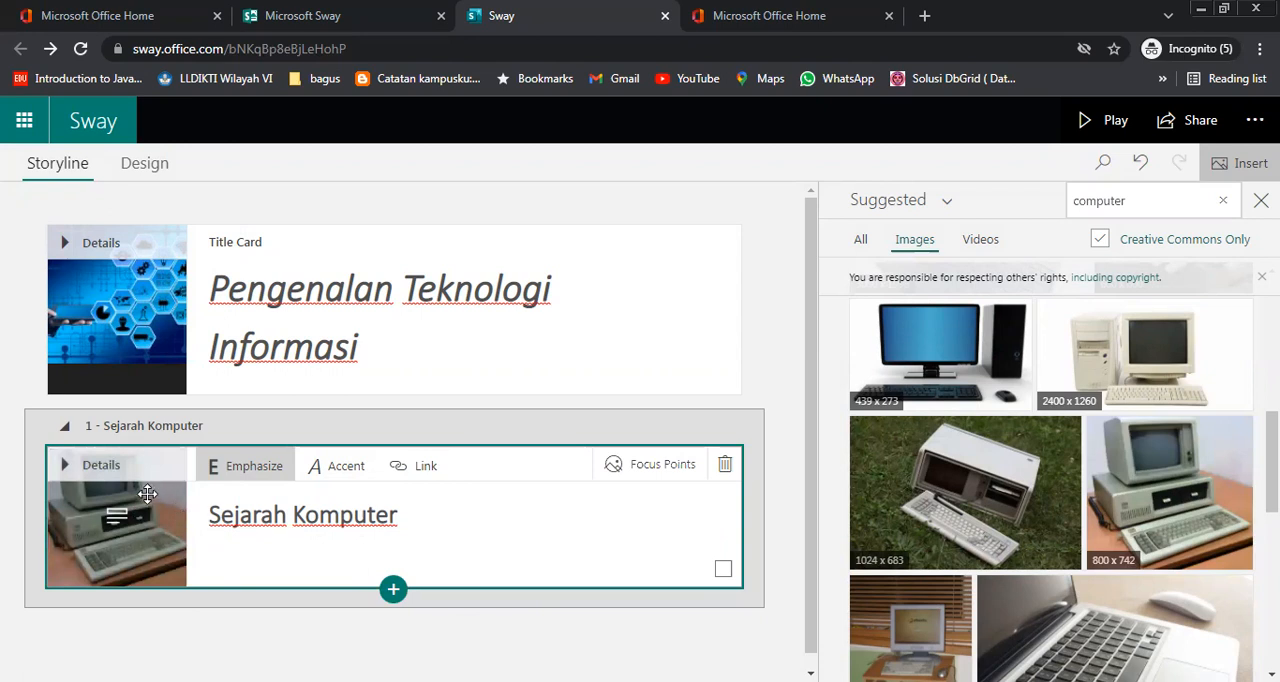
Open the focus points of the title card's background image and review its desktop and phone layout previews
{"action": "left_click", "coordinate": [332, 343]}
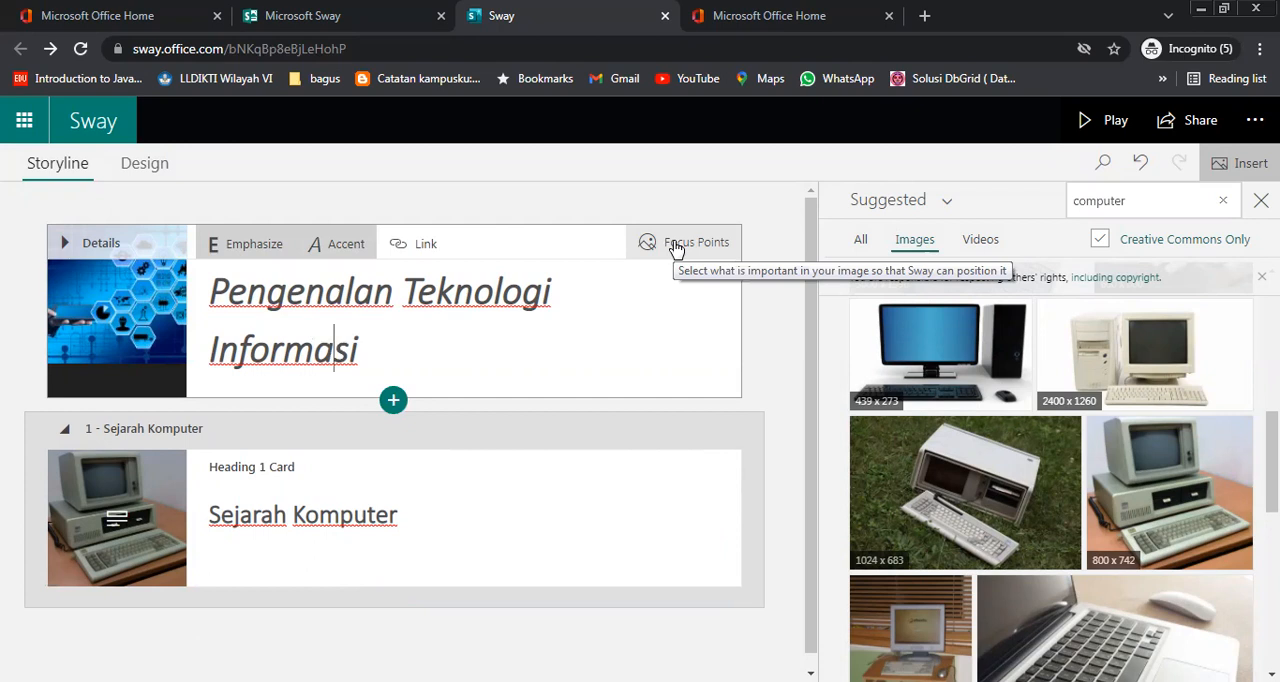
{"action": "left_click", "coordinate": [676, 249]}
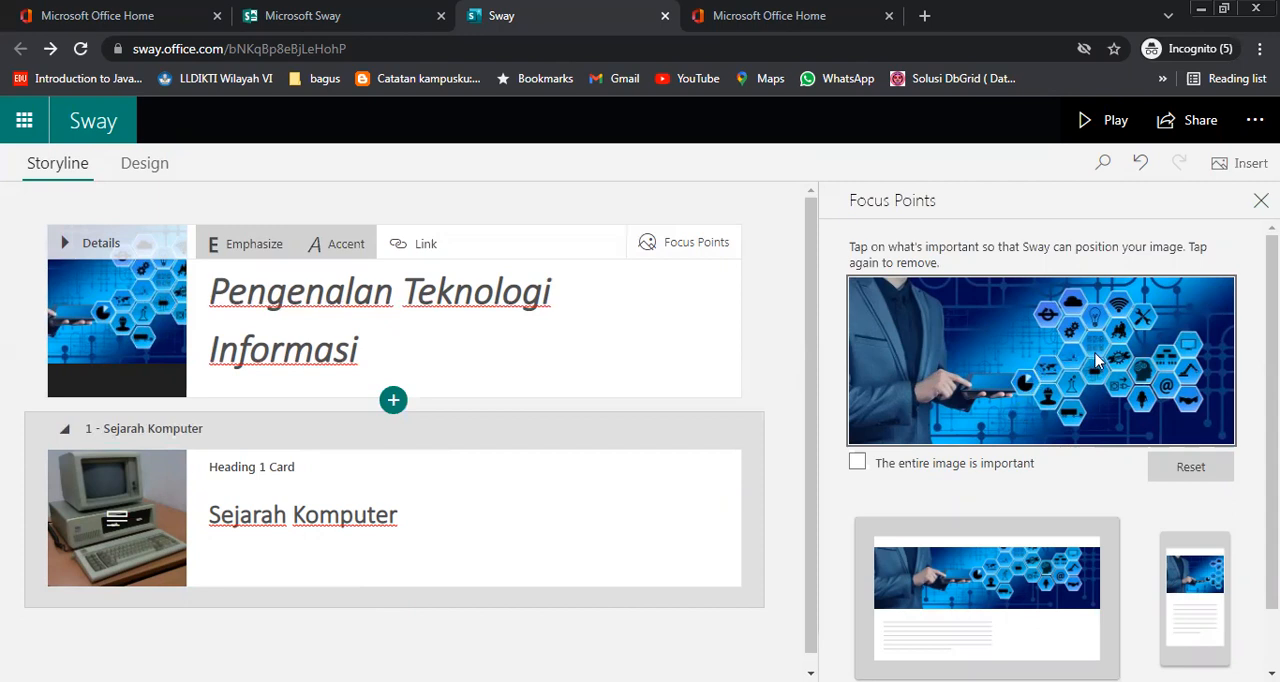
{"action": "left_click_drag", "start_coordinate": [1272, 400], "coordinate": [1272, 460]}
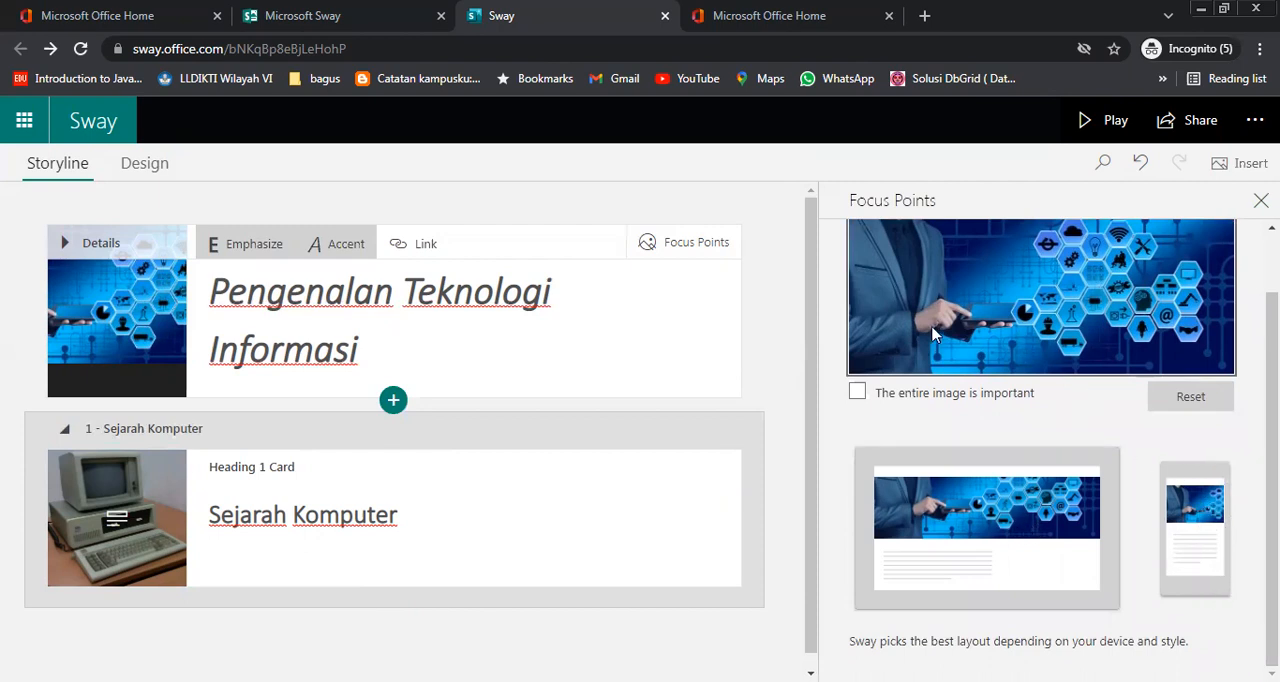
{"action": "scroll", "coordinate": [1040, 450], "scroll_direction": "up", "scroll_amount": 2}
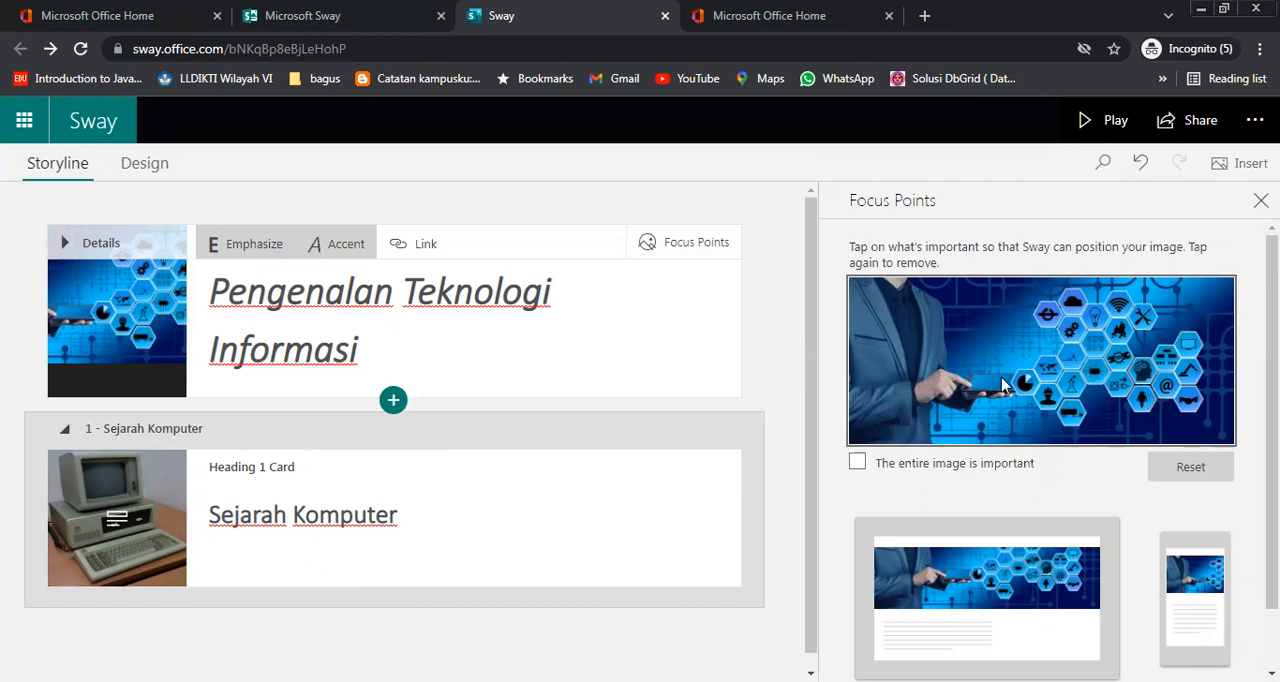
Try focus points on the man's jacket and on the hexagon icons in the title image, comparing the layout previews
{"action": "left_click", "coordinate": [877, 344]}
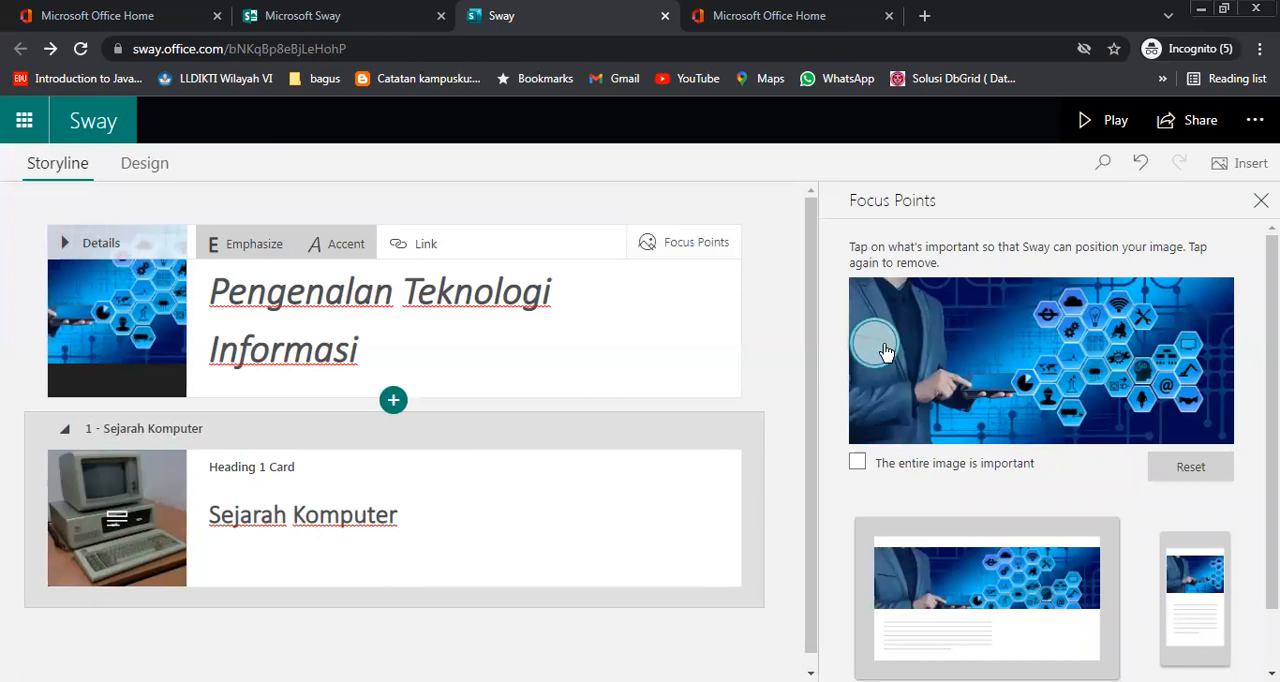
{"action": "left_click", "coordinate": [895, 358]}
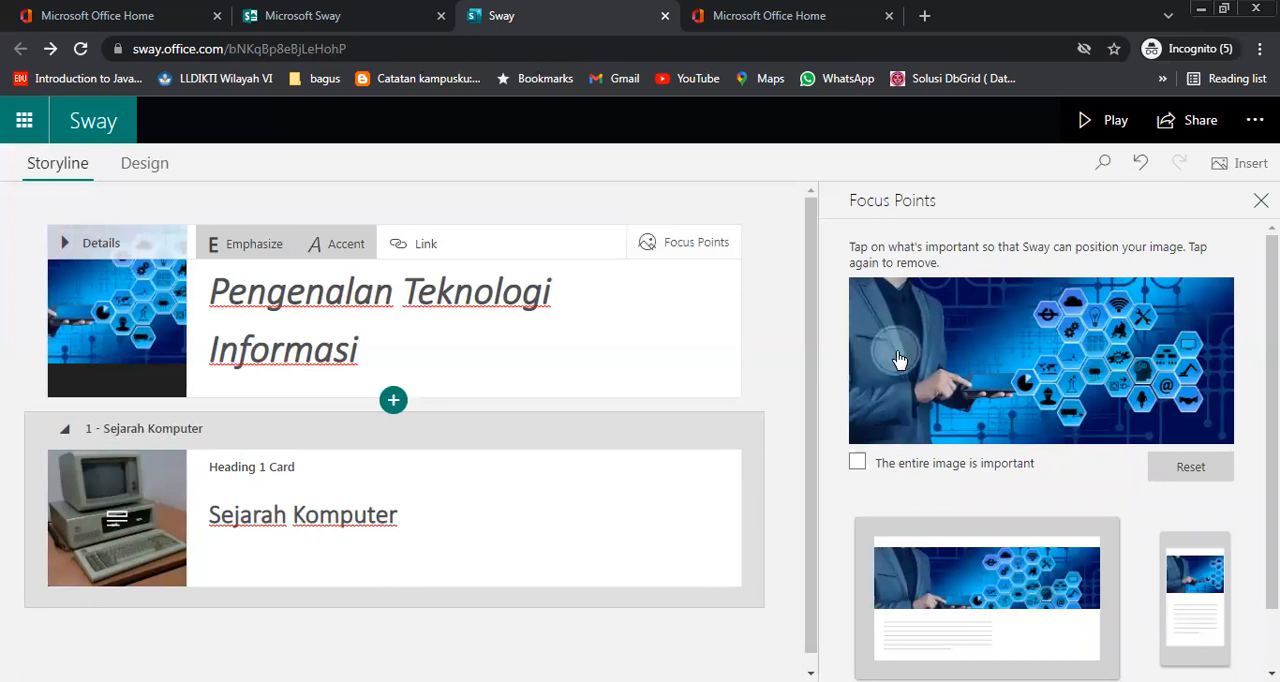
{"action": "left_click", "coordinate": [897, 358]}
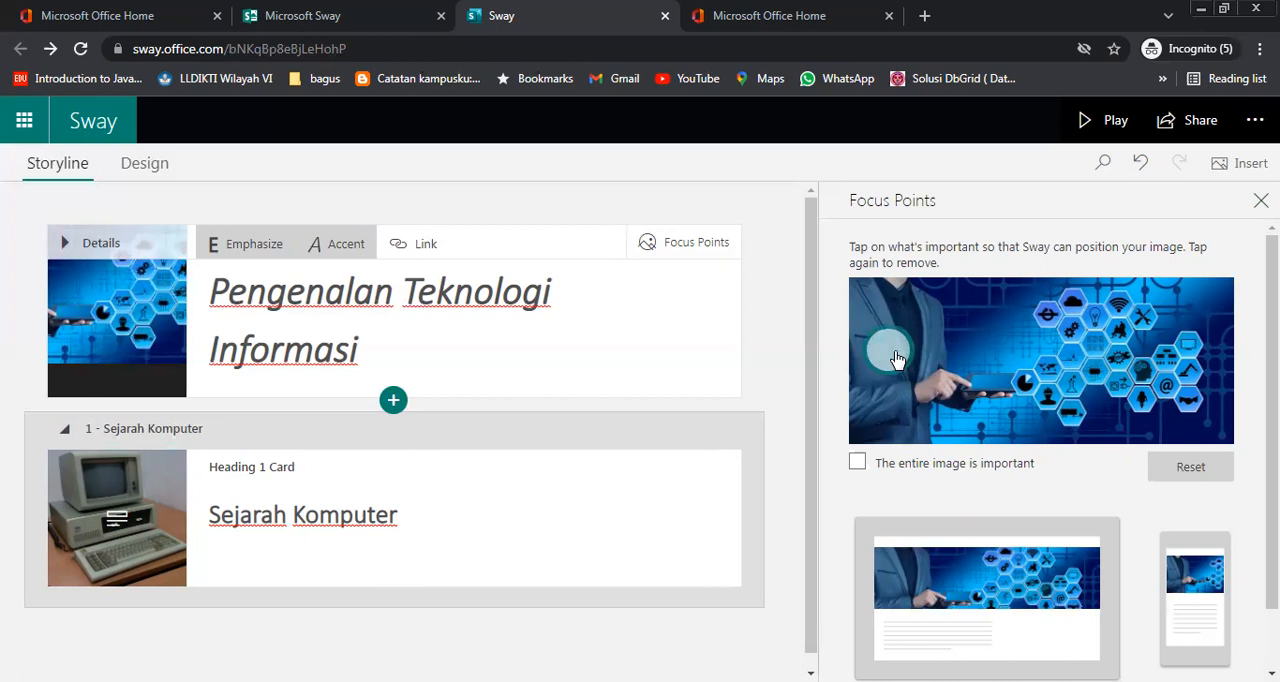
{"action": "left_click", "coordinate": [897, 359]}
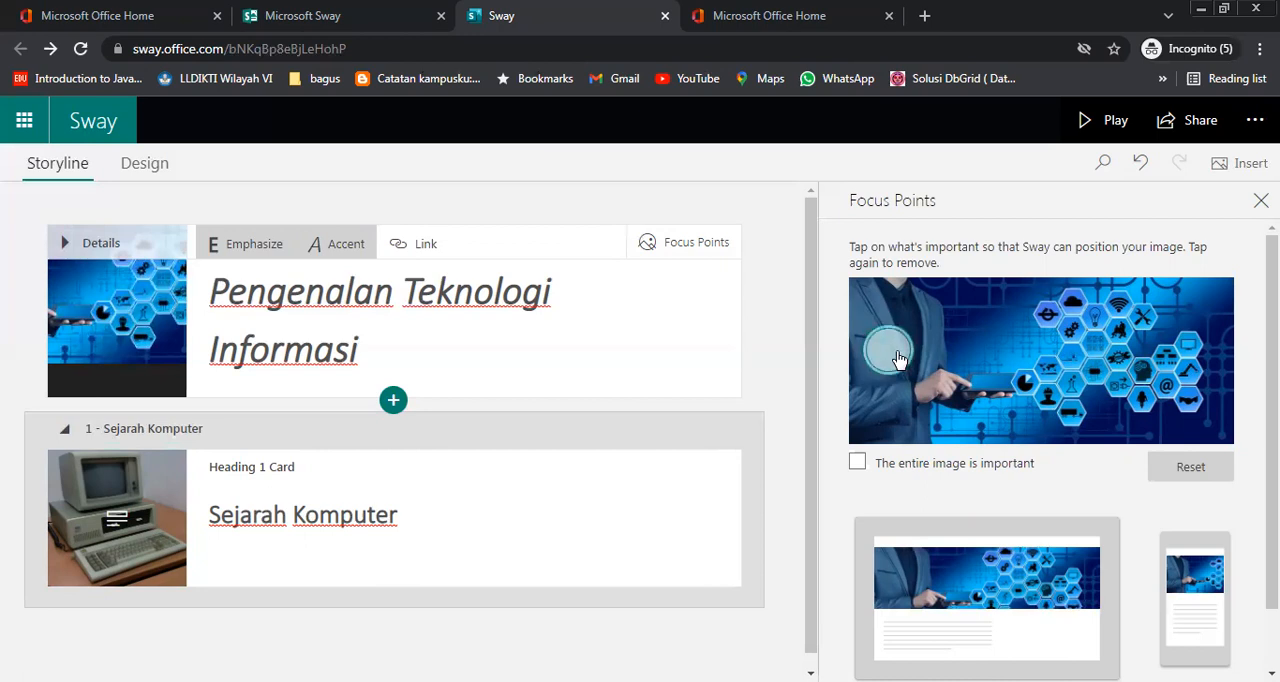
{"action": "left_click", "coordinate": [1136, 368]}
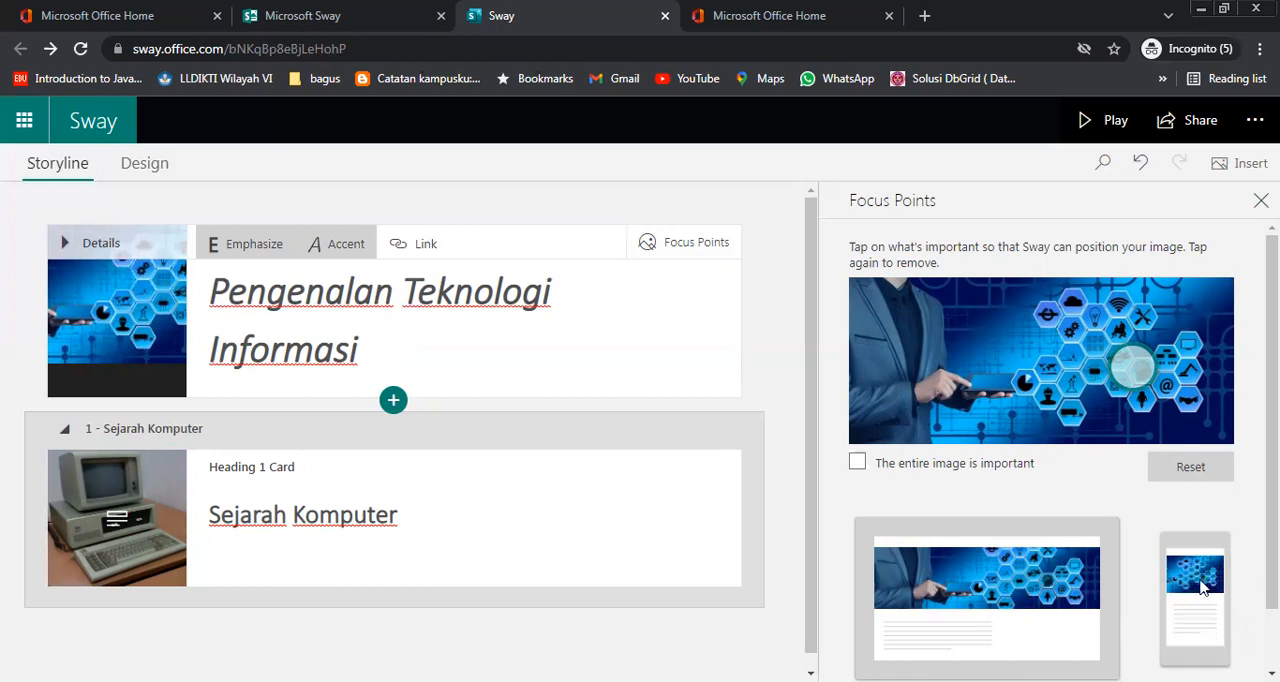
{"action": "scroll", "coordinate": [1195, 545], "scroll_direction": "down", "scroll_amount": 1}
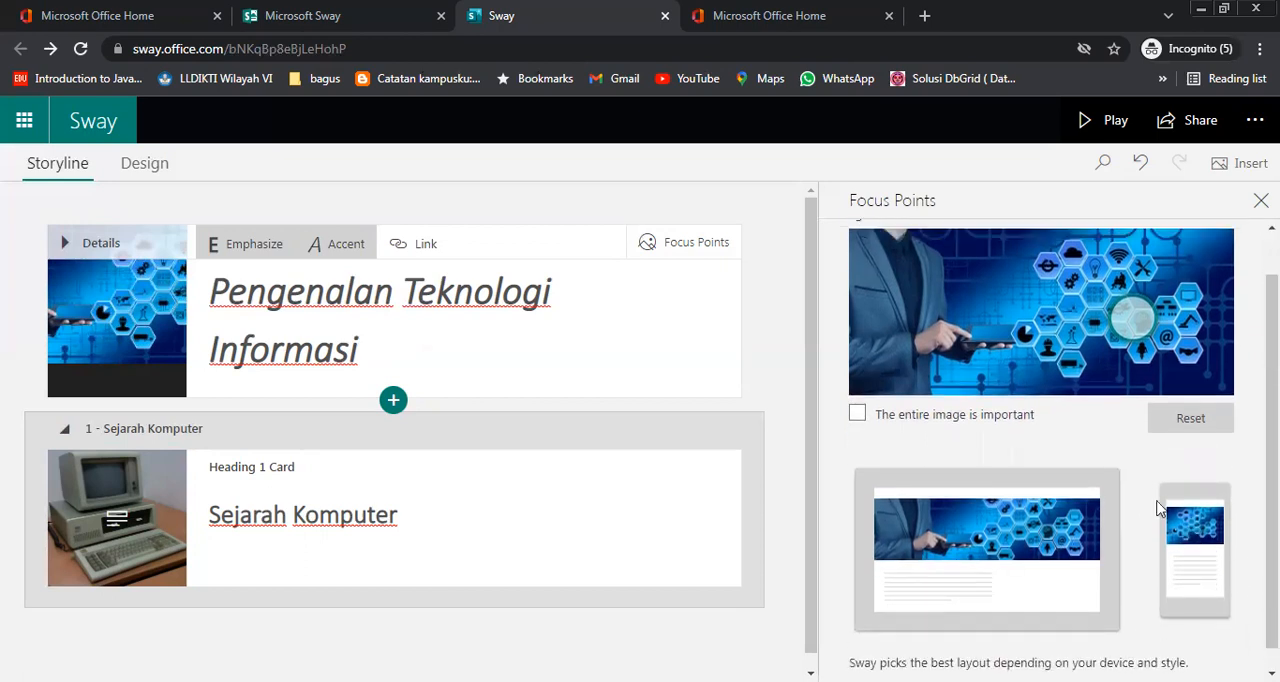
{"action": "left_click_drag", "start_coordinate": [1134, 319], "coordinate": [1105, 320]}
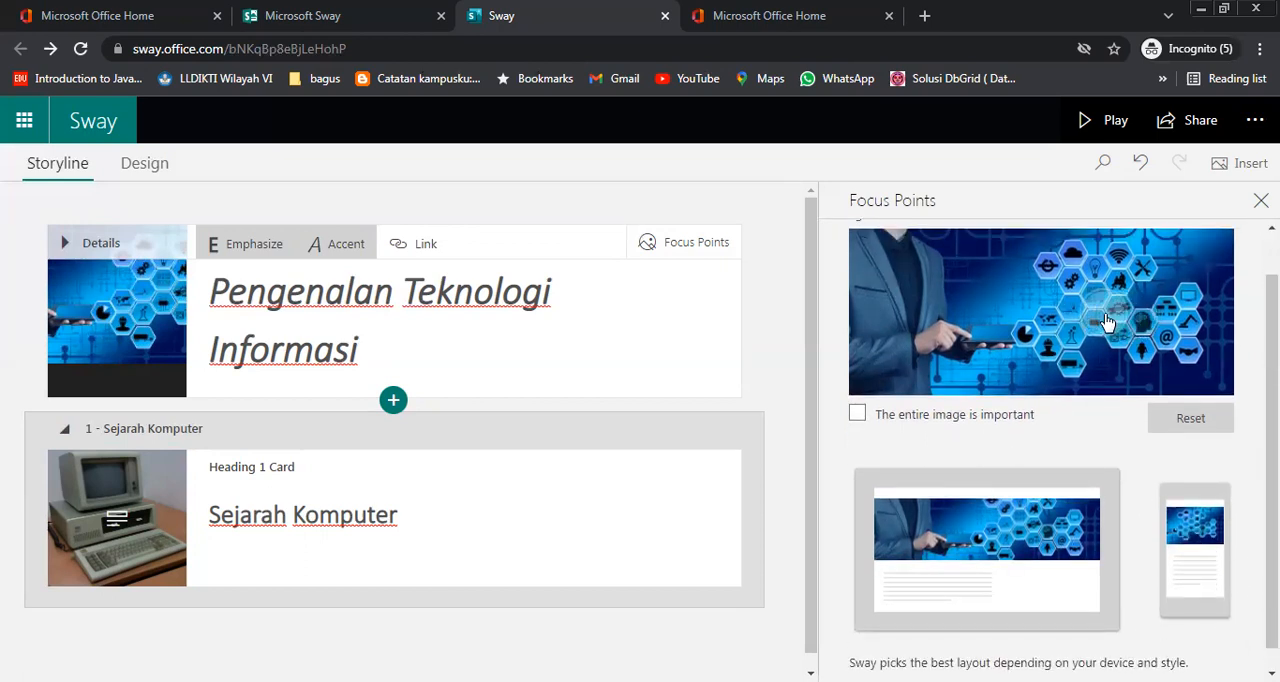
Mark the entire title card background image as important
{"action": "left_click", "coordinate": [910, 415]}
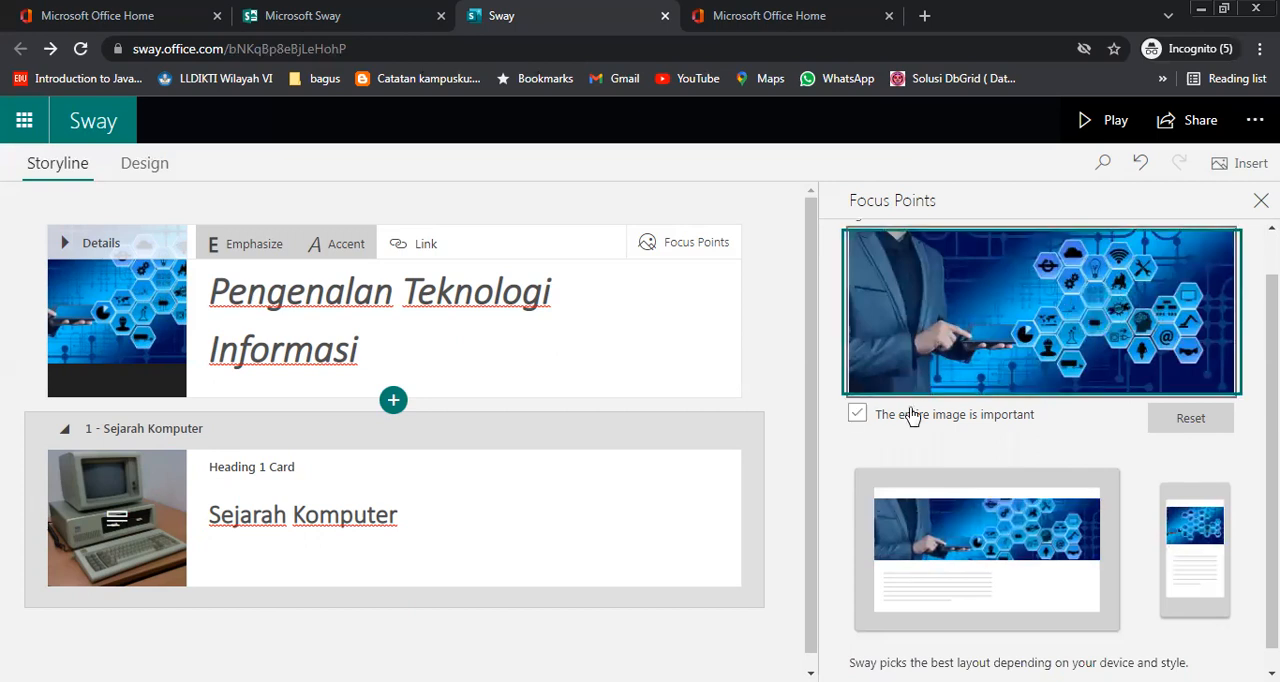
{"action": "left_click", "coordinate": [1189, 532]}
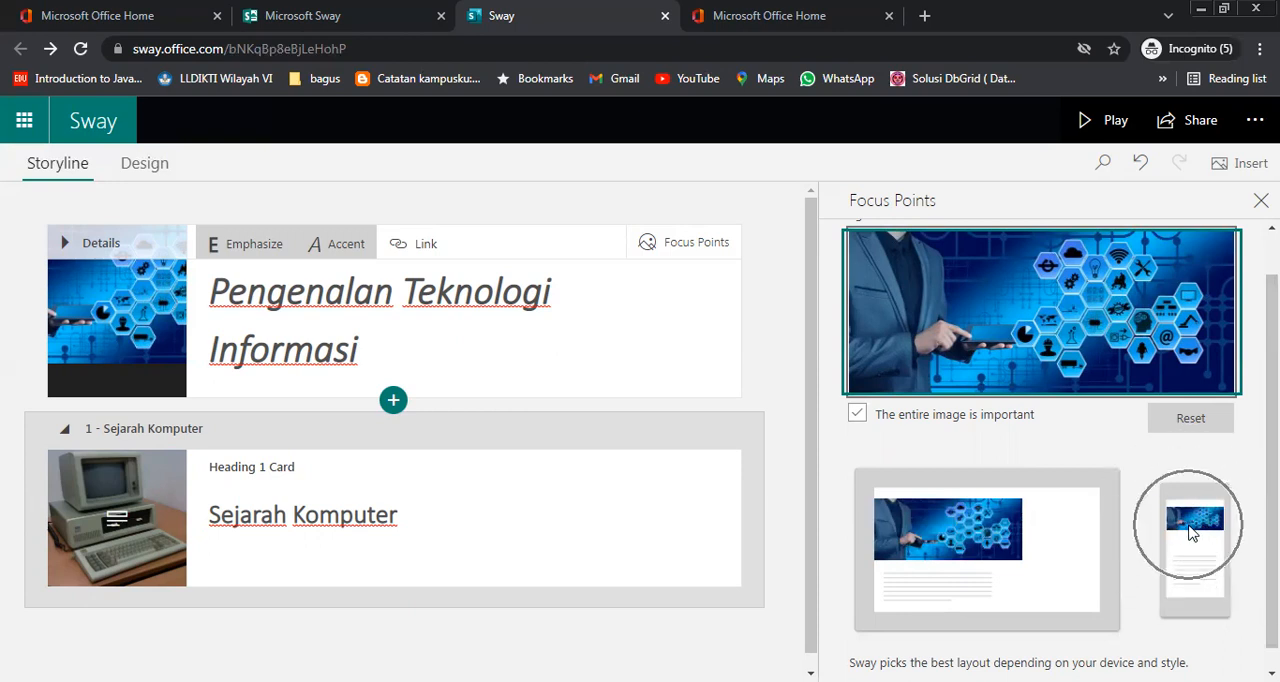
{"action": "left_click", "coordinate": [1189, 527]}
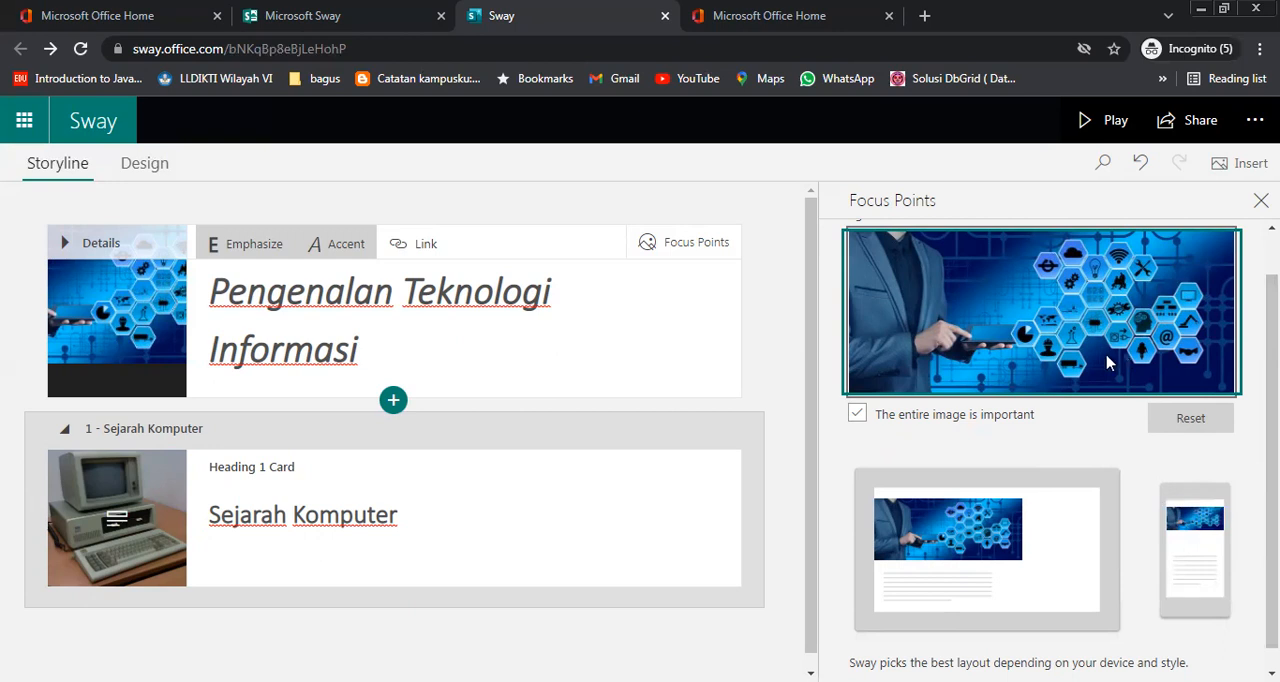
Place a focus point on the keyboard in the Sejarah Komputer background image and return to the heading card
{"action": "left_click", "coordinate": [521, 522]}
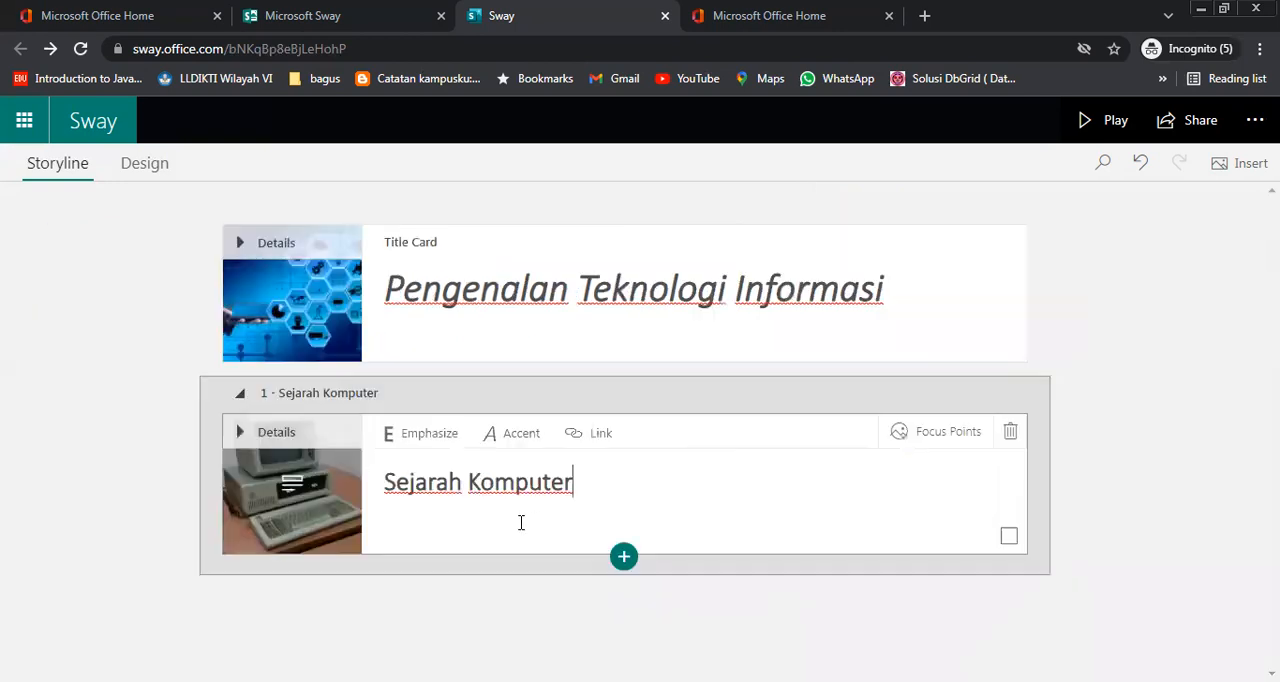
{"action": "left_click", "coordinate": [936, 441]}
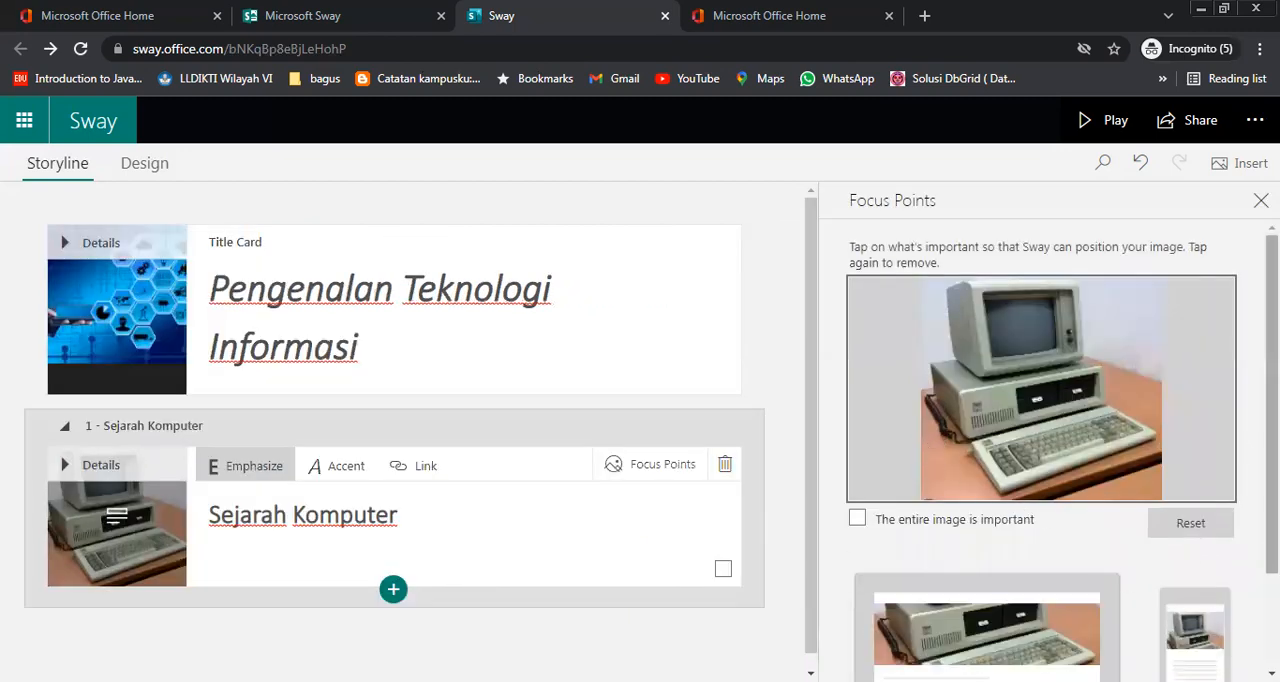
{"action": "scroll", "coordinate": [1233, 466], "scroll_direction": "down", "scroll_amount": 1}
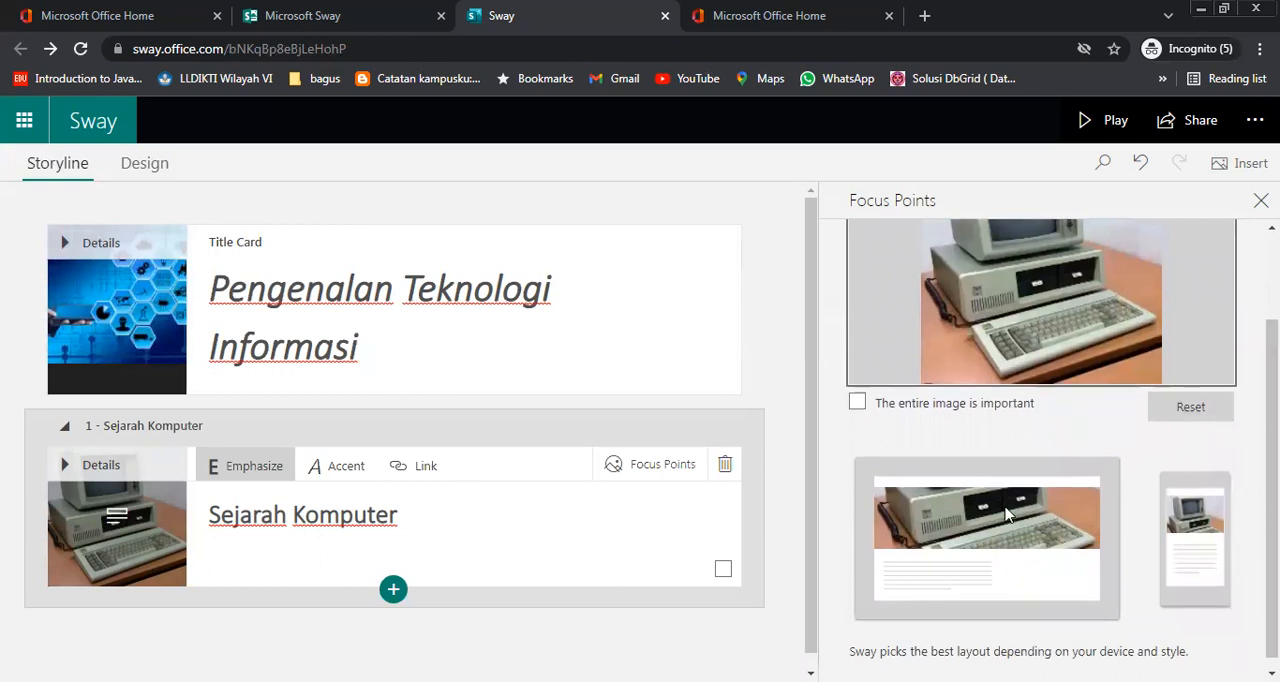
{"action": "scroll", "coordinate": [1008, 514], "scroll_direction": "up", "scroll_amount": 1}
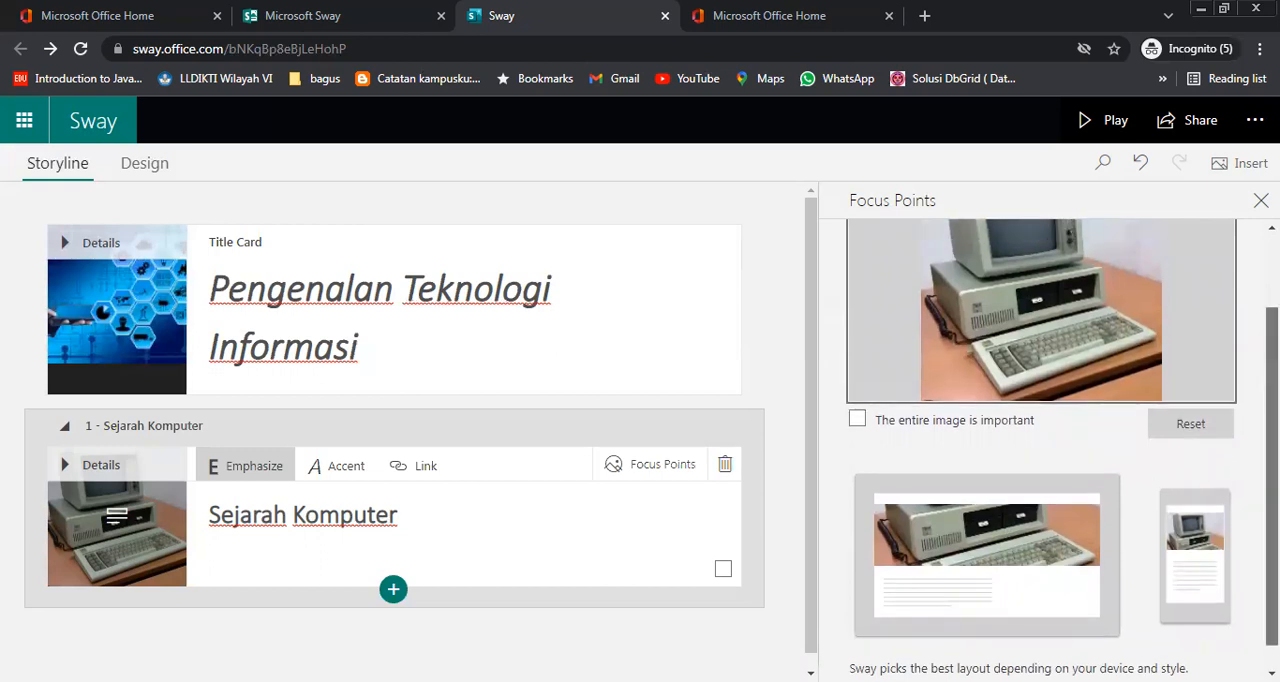
{"action": "left_click", "coordinate": [1069, 407]}
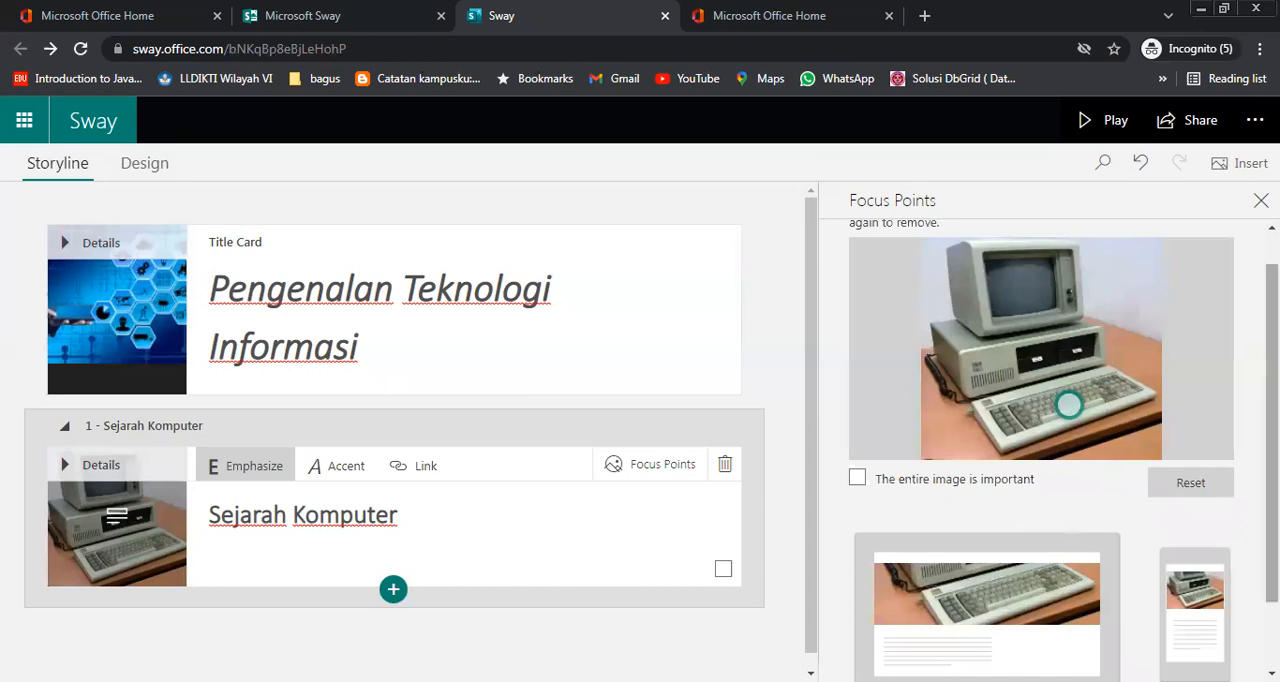
{"action": "scroll", "coordinate": [1244, 497], "scroll_direction": "down", "scroll_amount": 2}
{"action": "left_click", "coordinate": [506, 543]}
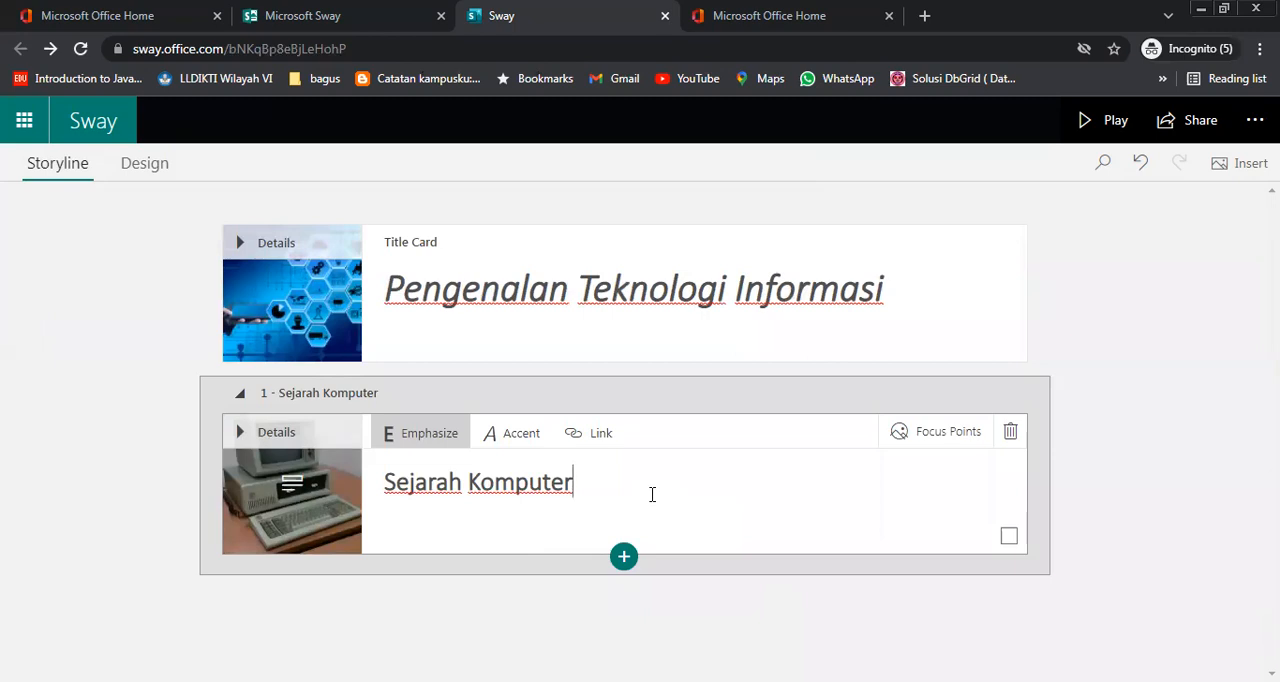
Try turning a new text card below Sejarah Komputer into a heading card, and delete the resulting empty section
{"action": "left_click", "coordinate": [634, 561]}
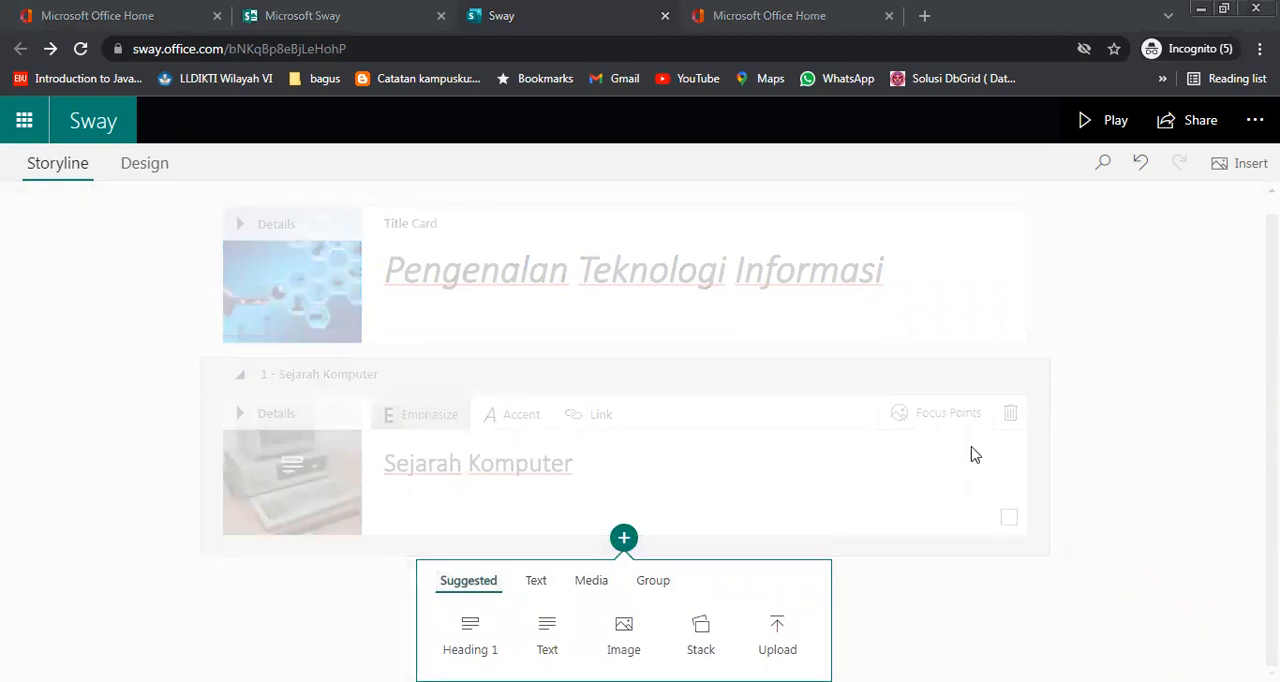
{"action": "left_click", "coordinate": [558, 640]}
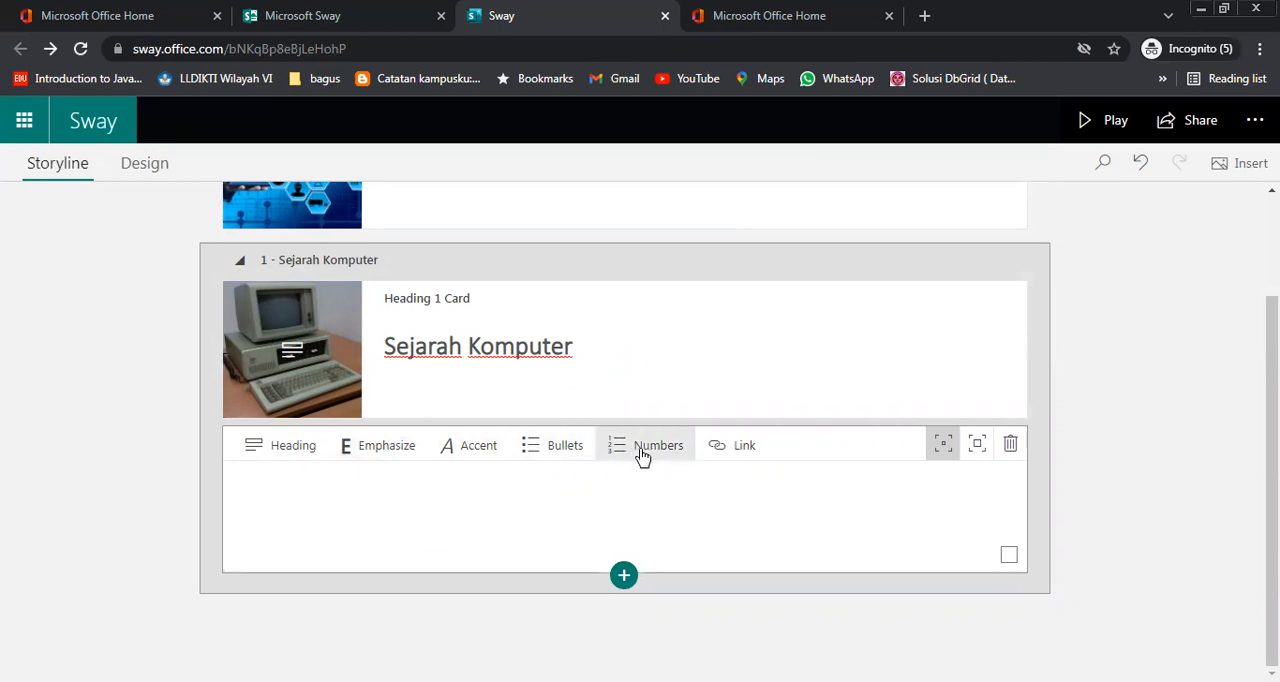
{"action": "left_click", "coordinate": [289, 452]}
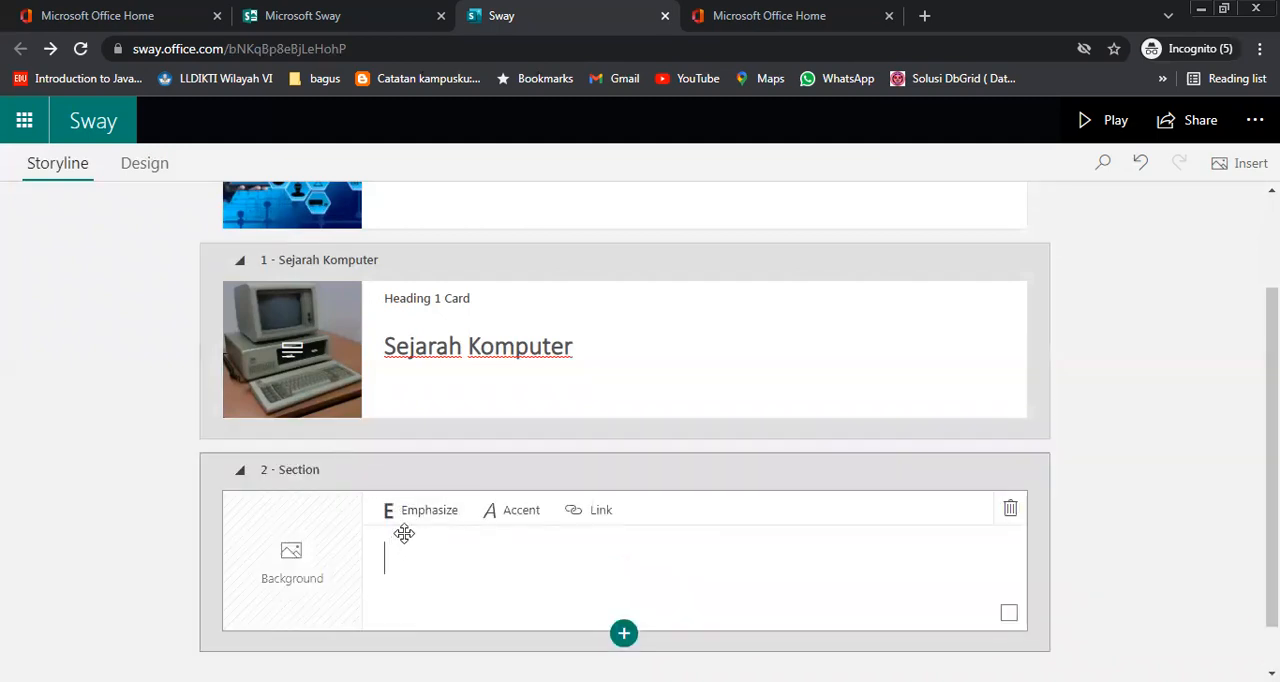
{"action": "left_click", "coordinate": [291, 474]}
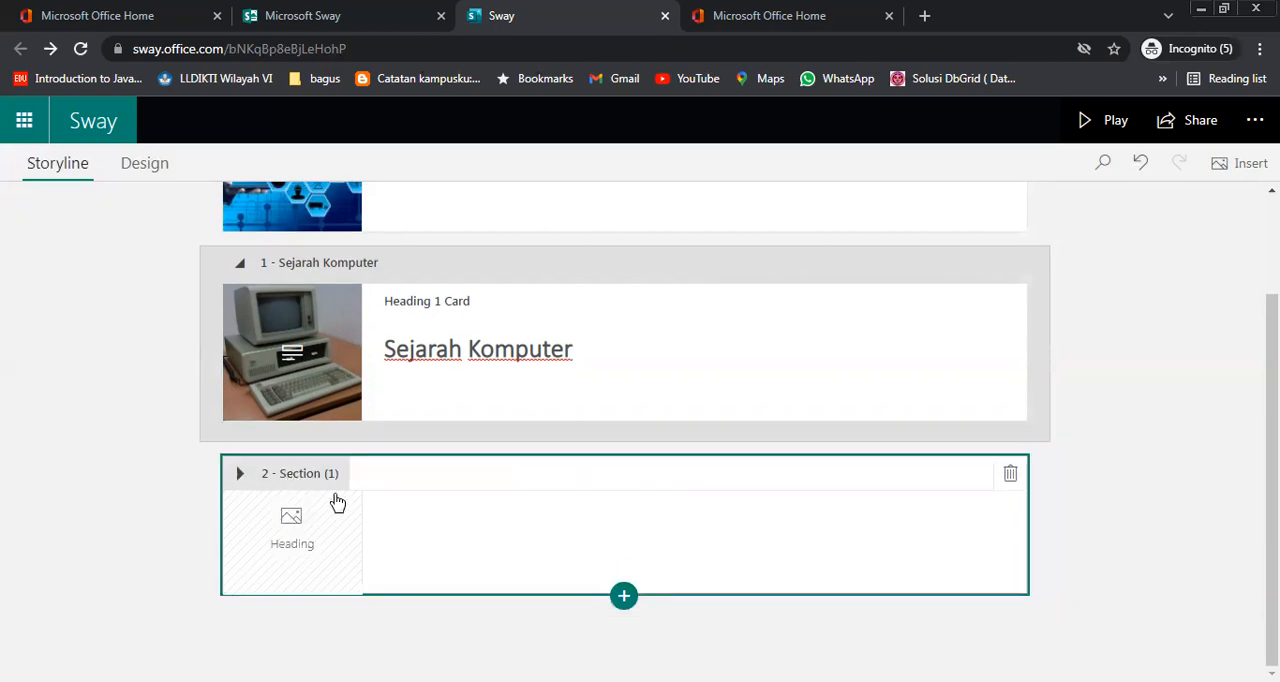
{"action": "left_click", "coordinate": [283, 478]}
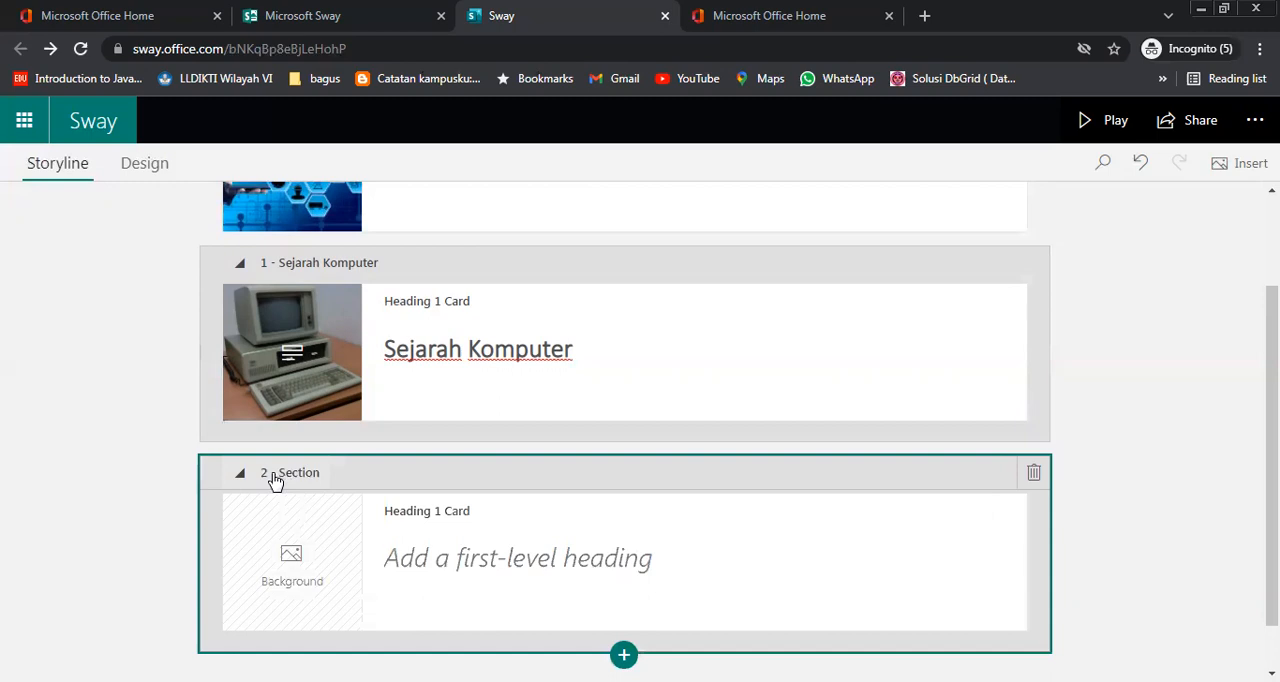
{"action": "left_click", "coordinate": [1034, 474]}
Add an empty text card under the Sejarah Komputer heading and place the cursor in it
{"action": "left_click", "coordinate": [623, 554]}
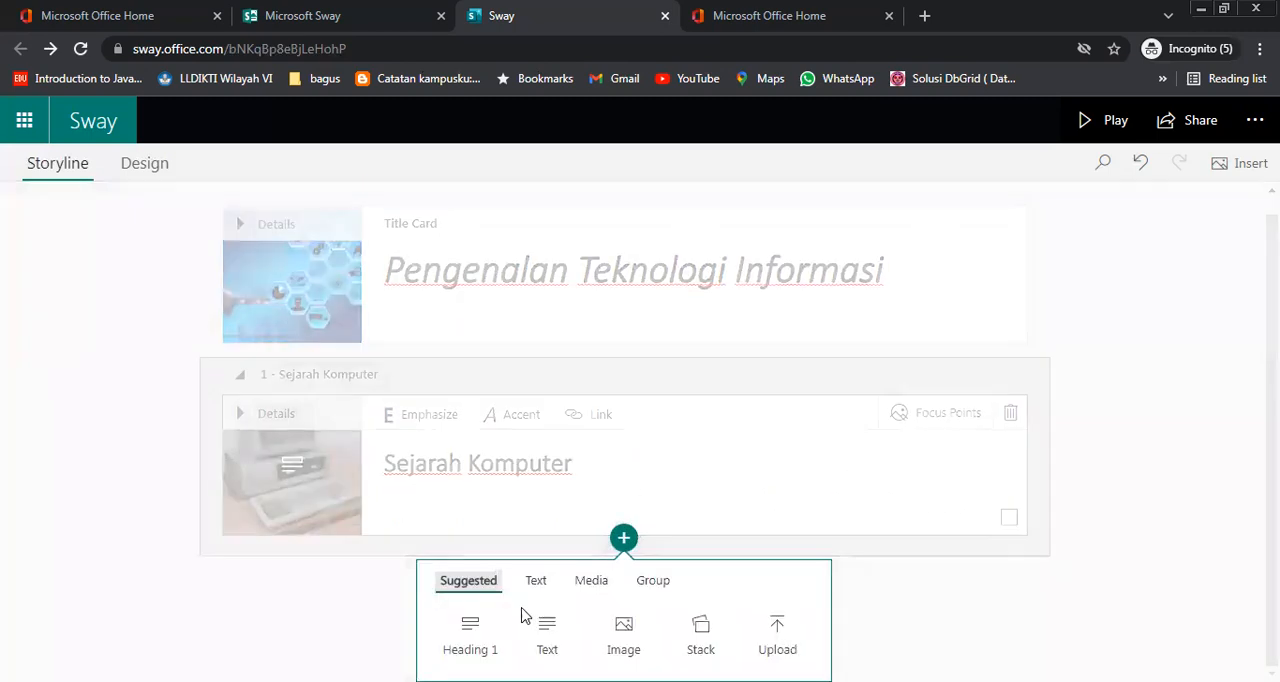
{"action": "left_click", "coordinate": [543, 634]}
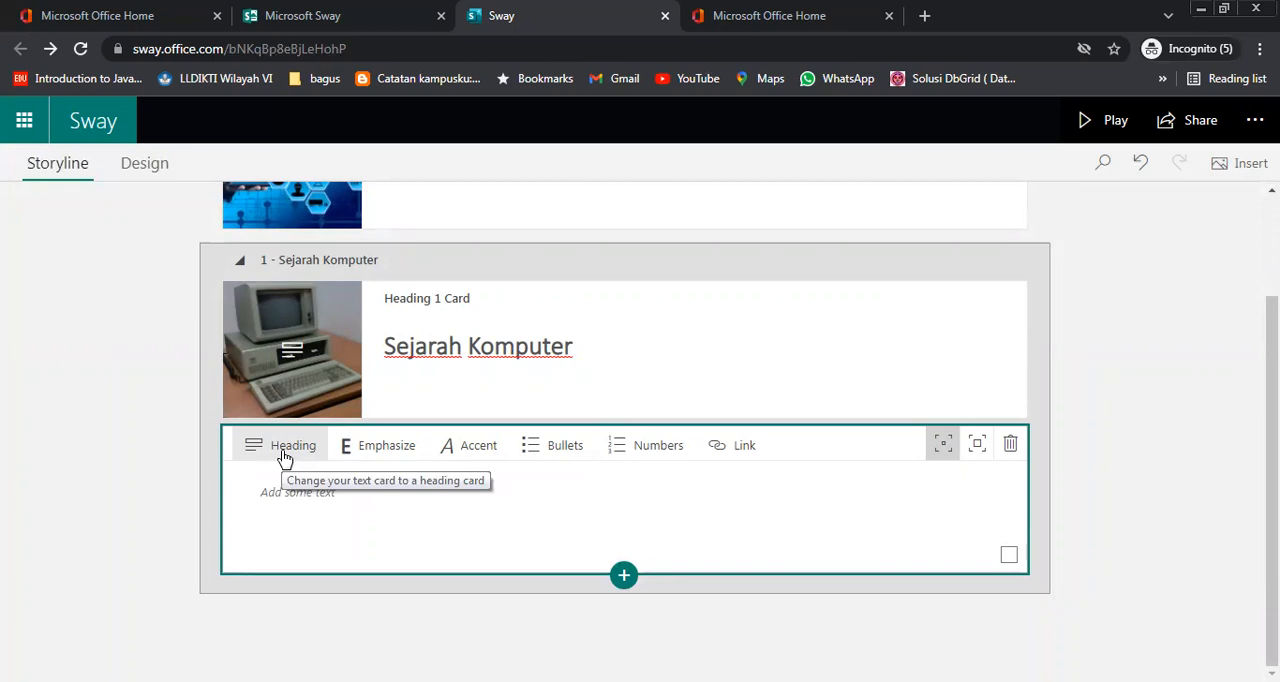
{"action": "left_click", "coordinate": [375, 519]}
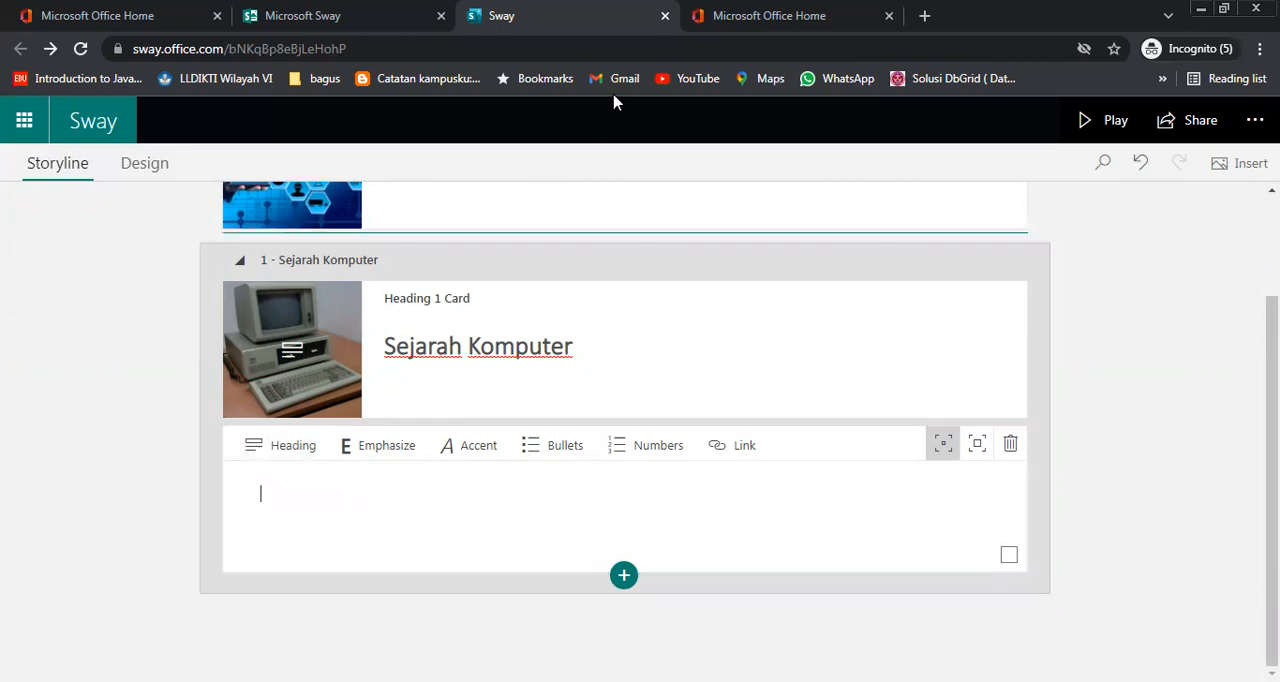
Search the web for "lorem ipsum" in a new browser tab and open lipsum.com
{"action": "left_click", "coordinate": [737, 15]}
{"action": "left_click", "coordinate": [926, 17]}
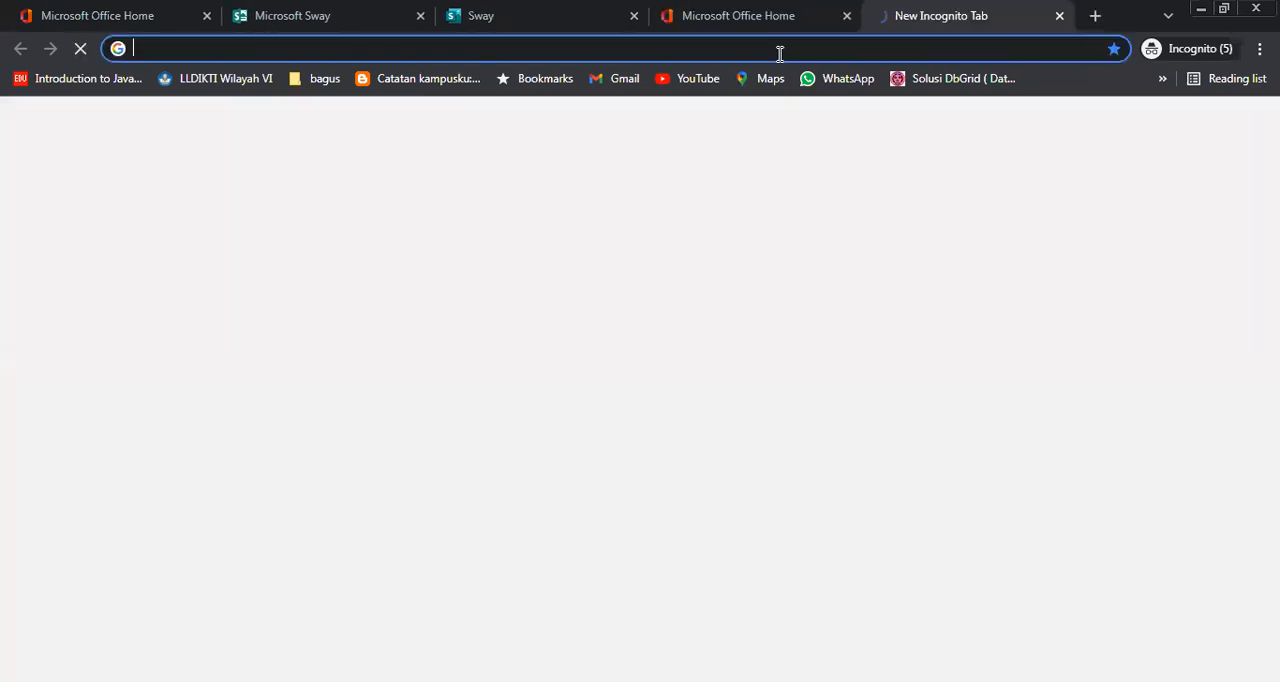
{"action": "type", "text": "lorem"}
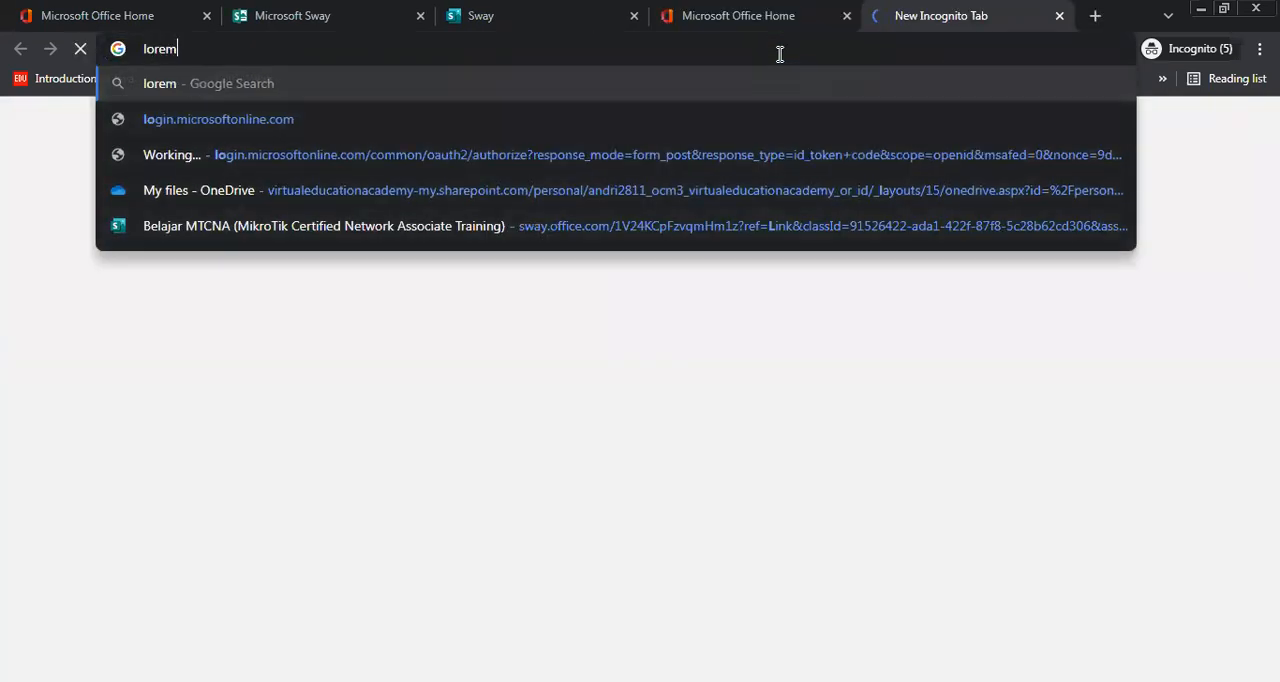
{"action": "type", "text": " ipsum"}
{"action": "key", "text": "Return"}
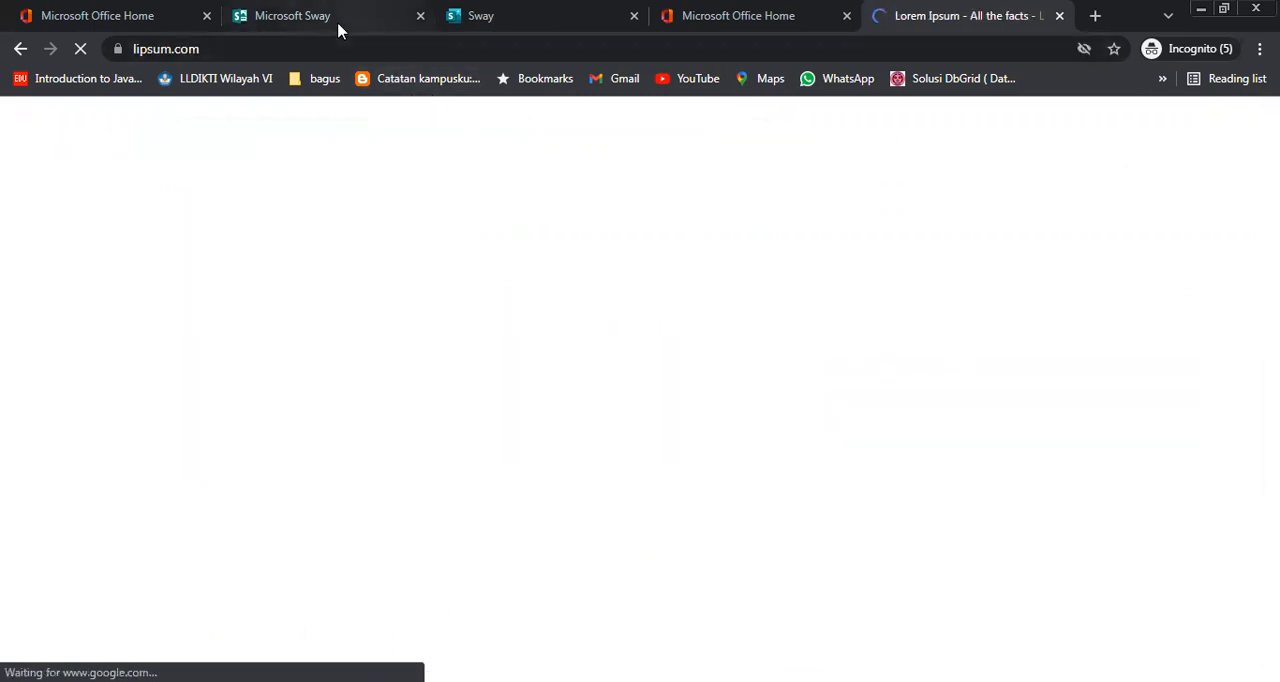
{"action": "left_click", "coordinate": [575, 22]}
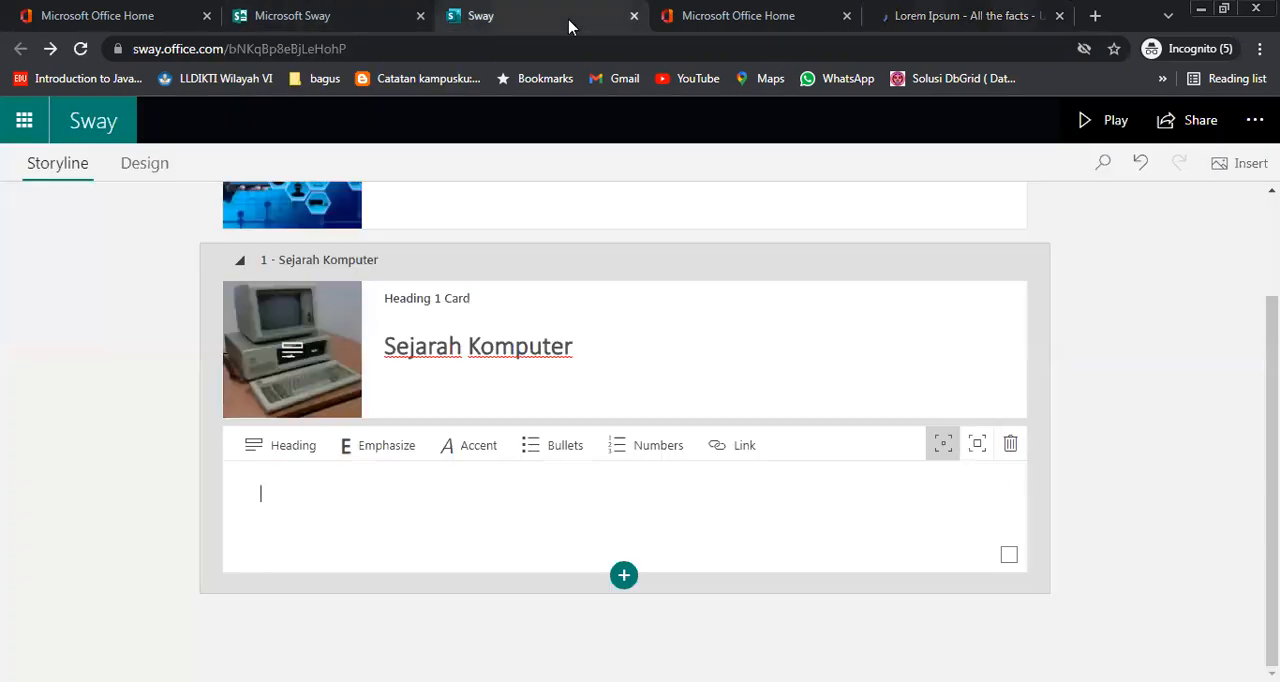
{"action": "left_click", "coordinate": [962, 18]}
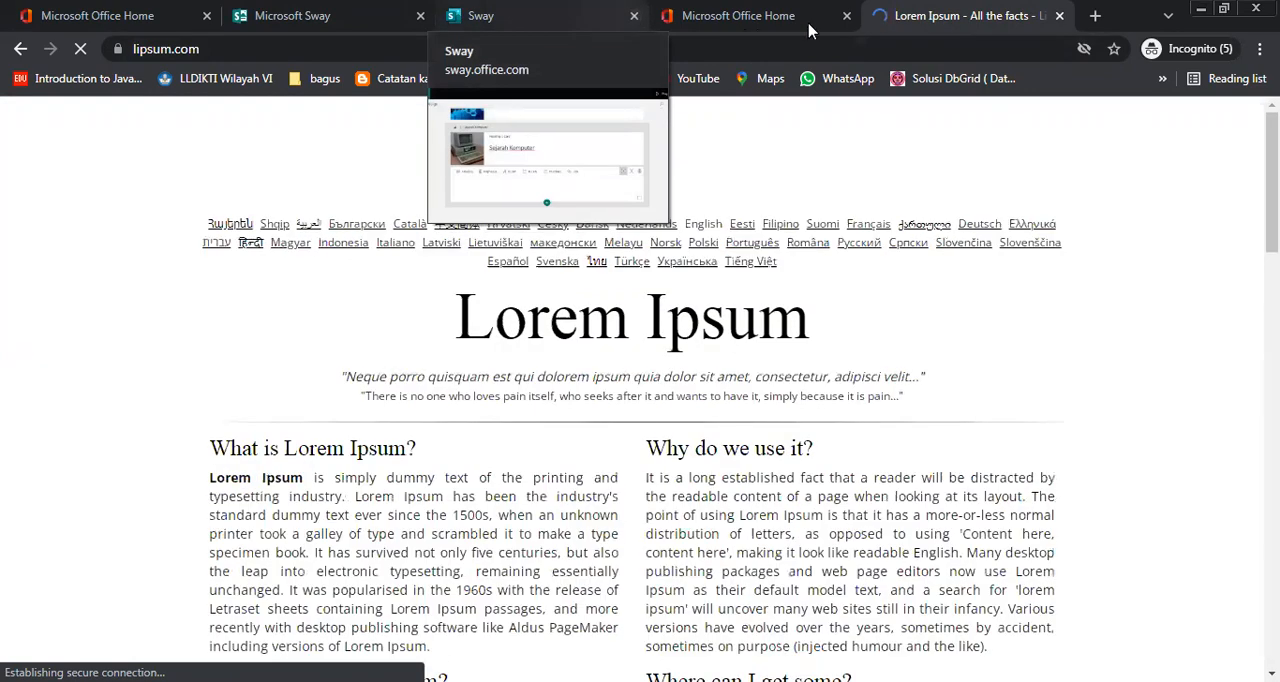
Copy the "What is Lorem Ipsum?" paragraph from lipsum.com into the text card in Sway
{"action": "triple_click", "coordinate": [512, 531]}
{"action": "key", "text": "ctrl+c"}
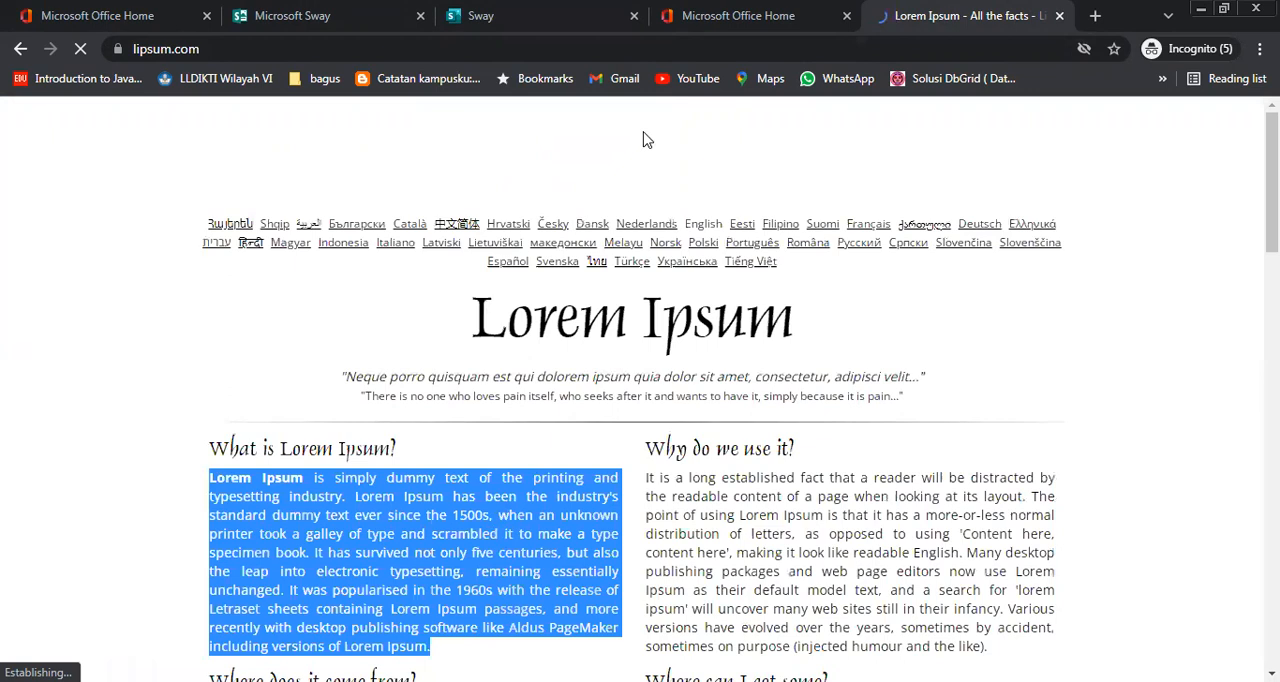
{"action": "left_click", "coordinate": [546, 18]}
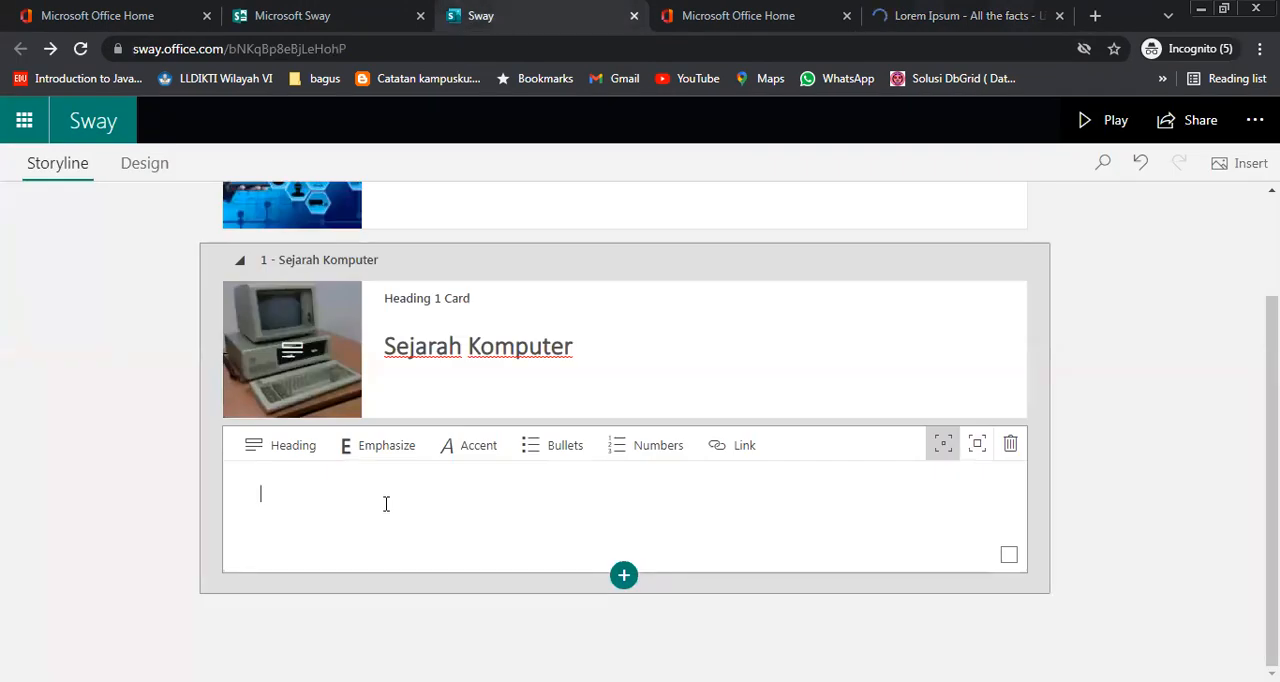
{"action": "key", "text": "ctrl+v"}
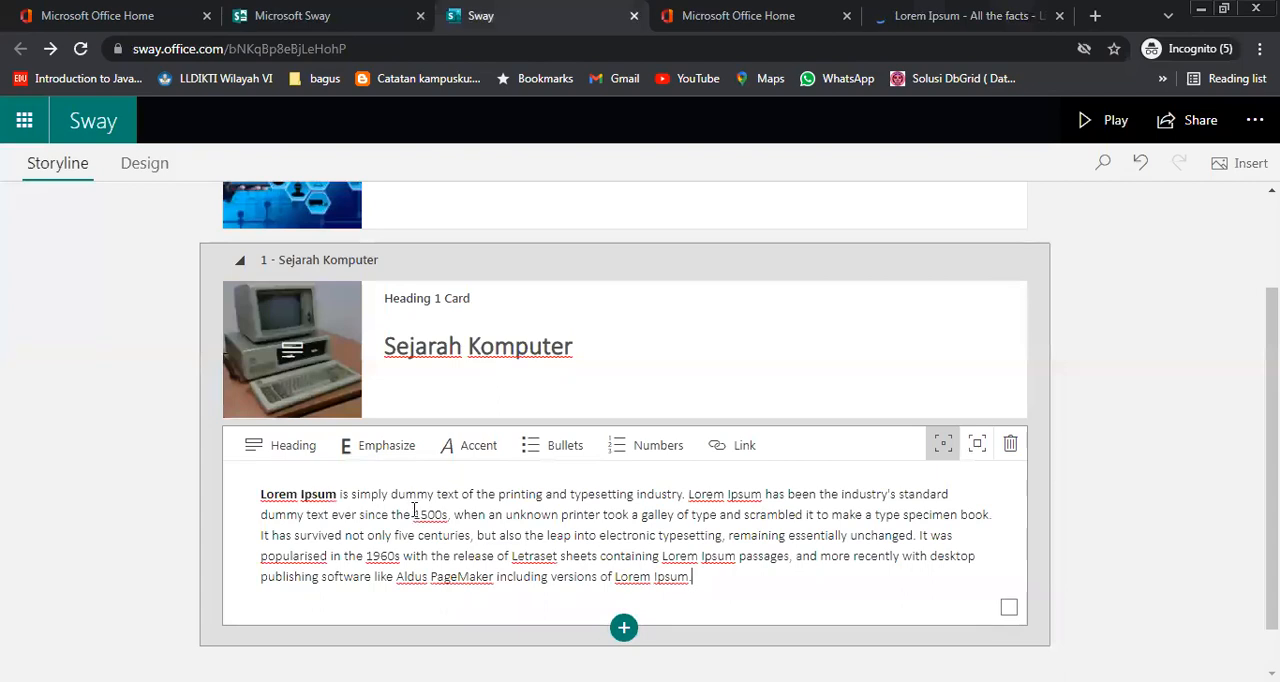
Try a stronger emphasis on the Lorem Ipsum text card and set it back to Subtle
{"action": "left_click", "coordinate": [977, 447]}
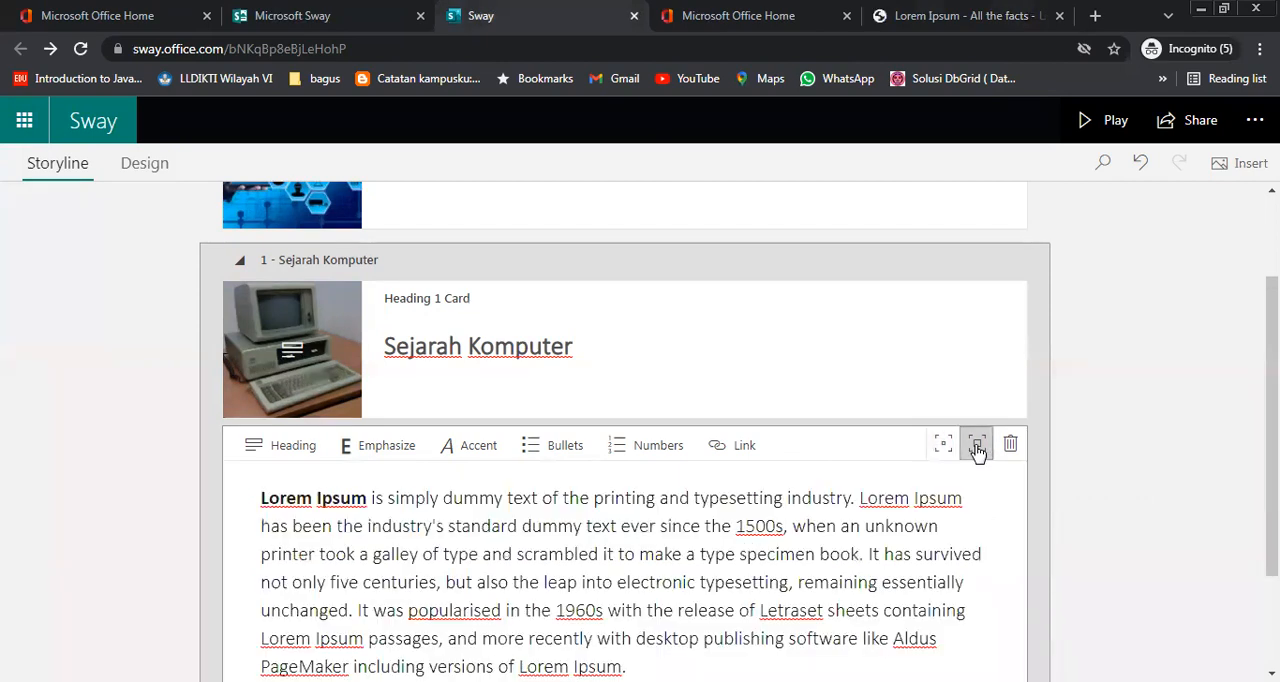
{"action": "left_click", "coordinate": [944, 450]}
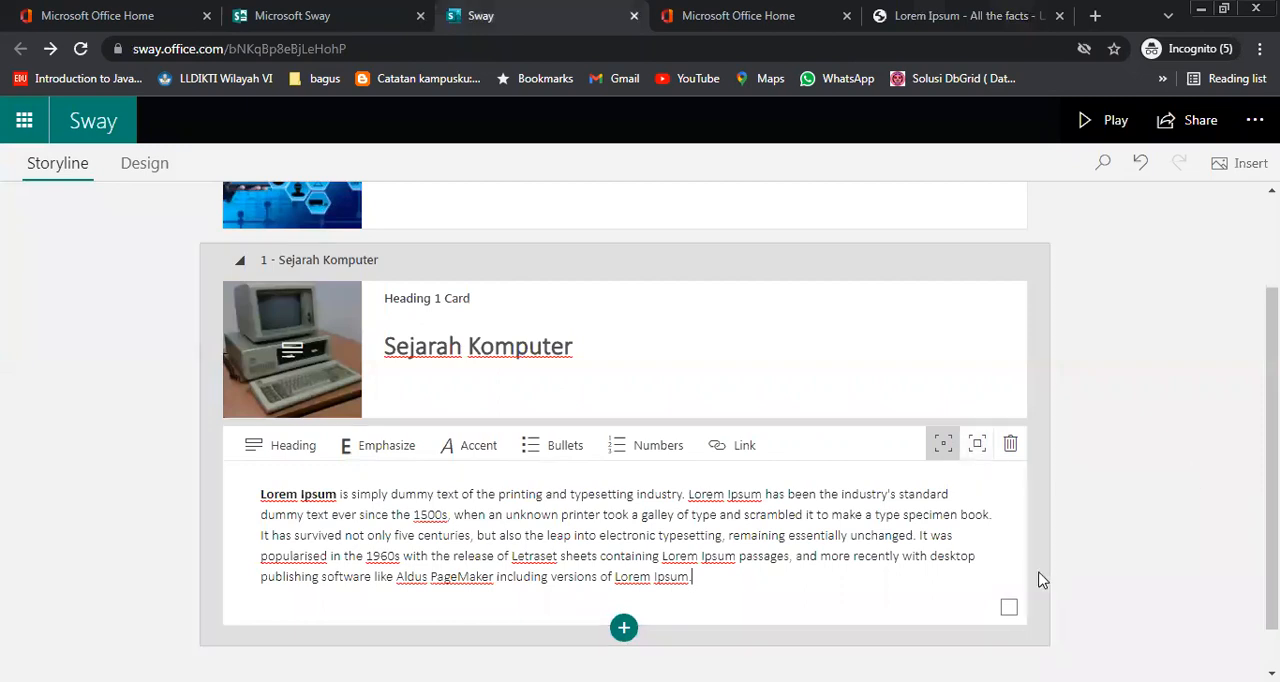
{"action": "scroll", "coordinate": [1043, 574], "scroll_direction": "down", "scroll_amount": 1}
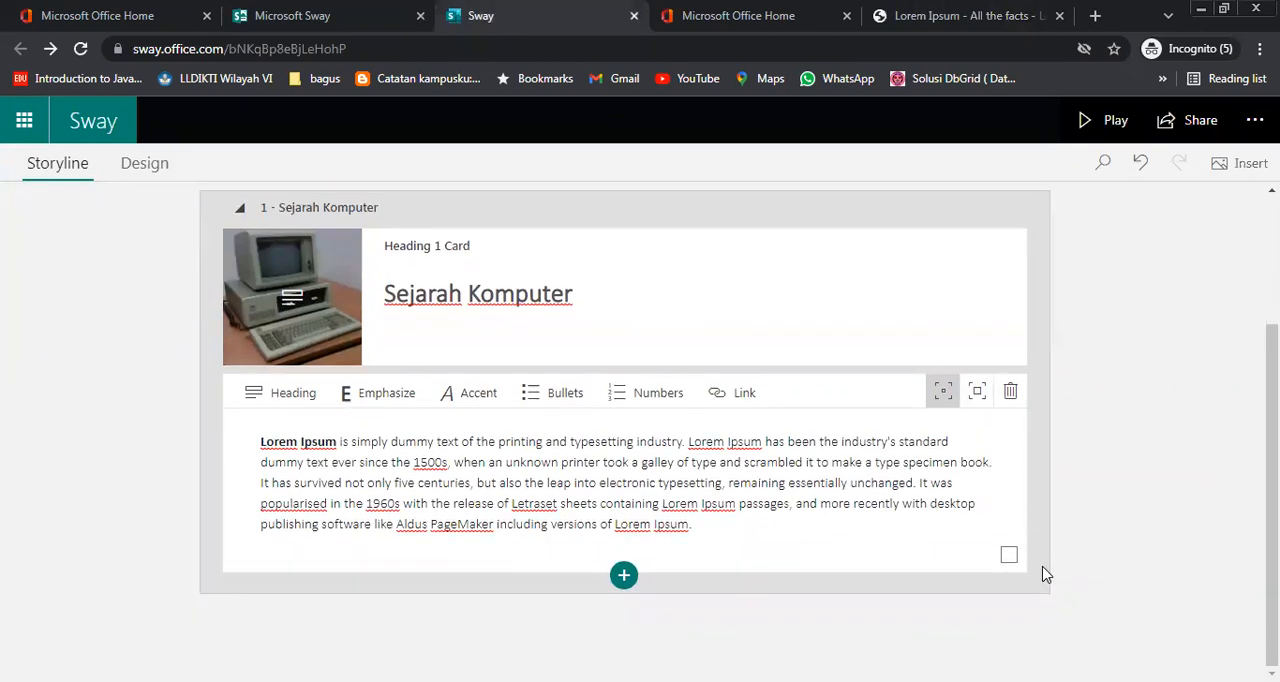
{"action": "left_click_drag", "start_coordinate": [714, 523], "coordinate": [267, 441]}
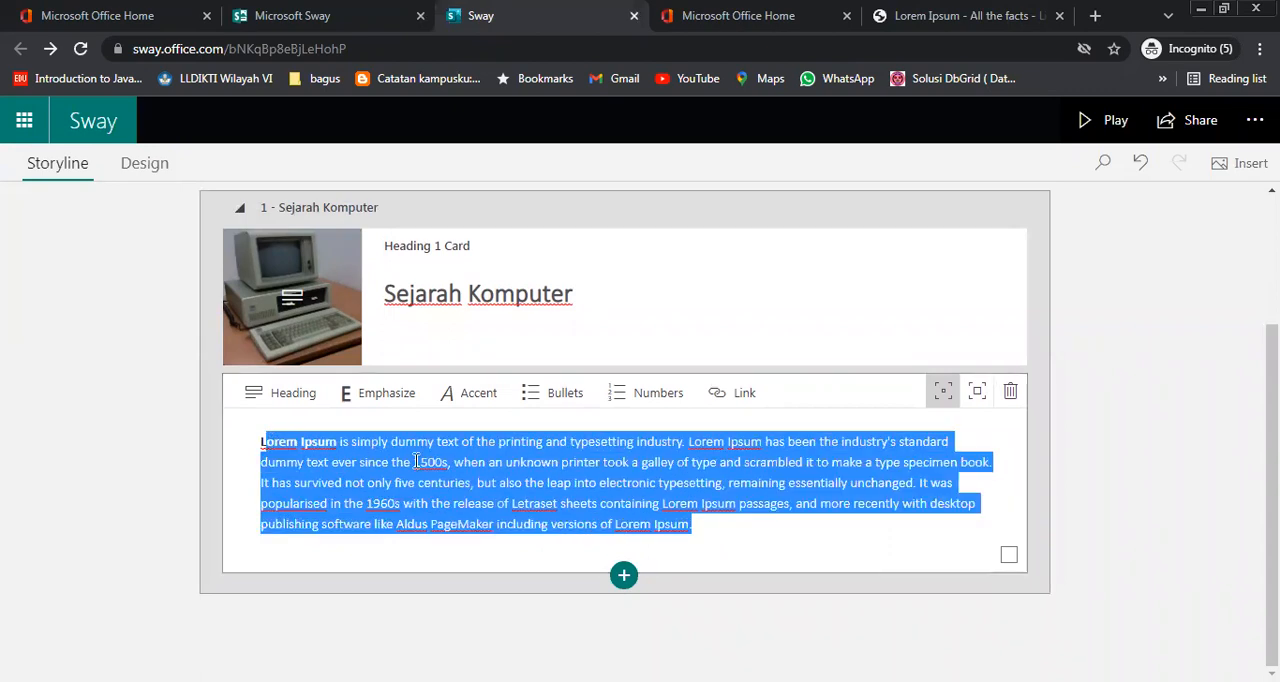
{"action": "left_click", "coordinate": [517, 520]}
{"action": "left_click_drag", "start_coordinate": [736, 524], "coordinate": [251, 443]}
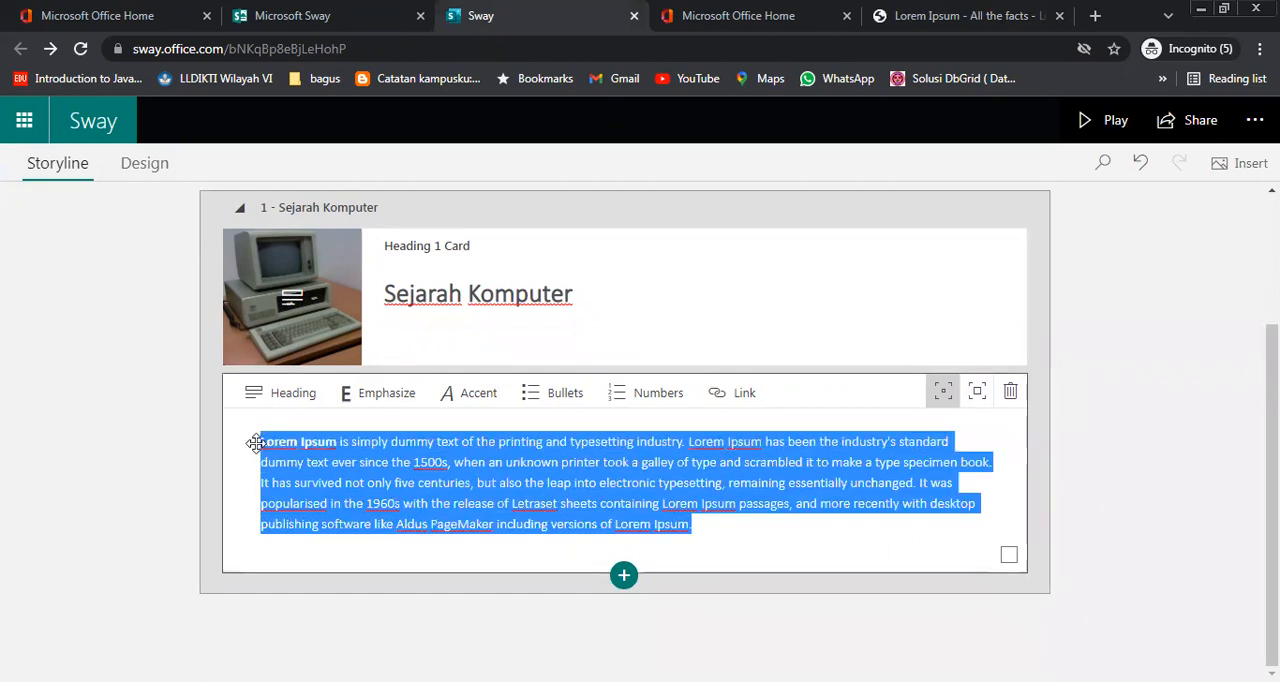
{"action": "left_click", "coordinate": [669, 482]}
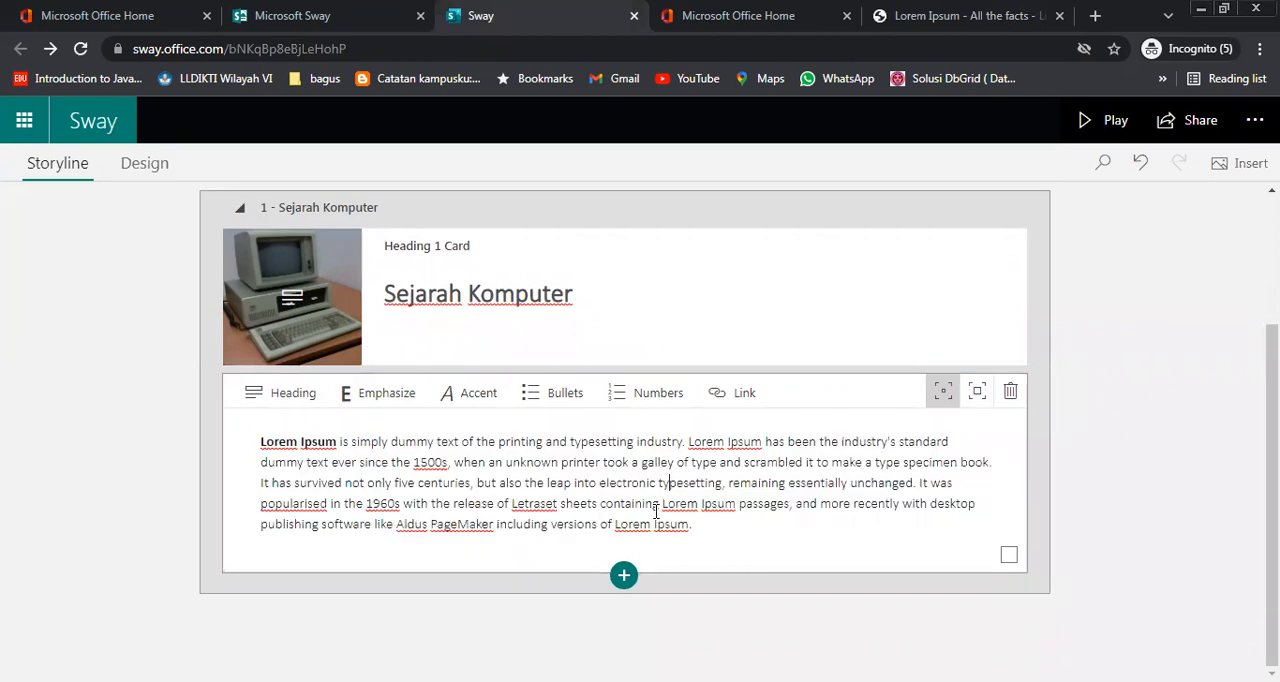
Add an image card below the text card using the 2400 x 1260 beige desktop computer from the suggested images
{"action": "left_click", "coordinate": [624, 577]}
{"action": "left_click", "coordinate": [622, 628]}
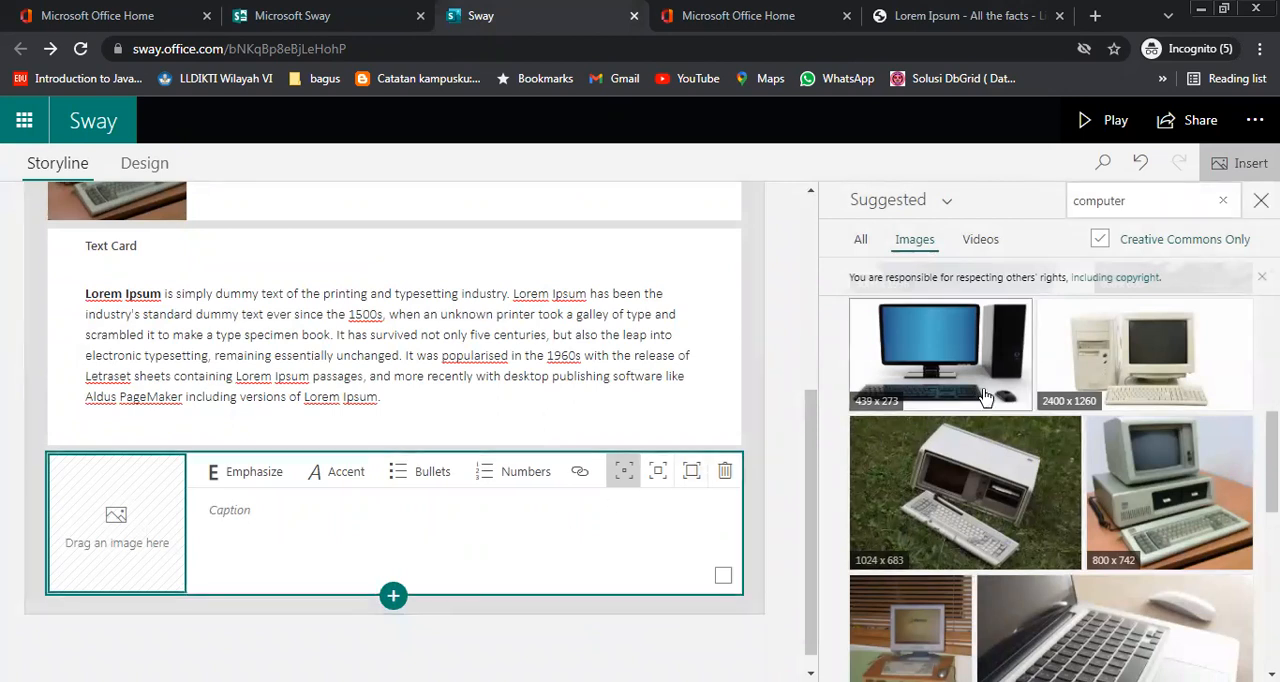
{"action": "scroll", "coordinate": [1125, 548], "scroll_direction": "down", "scroll_amount": 3}
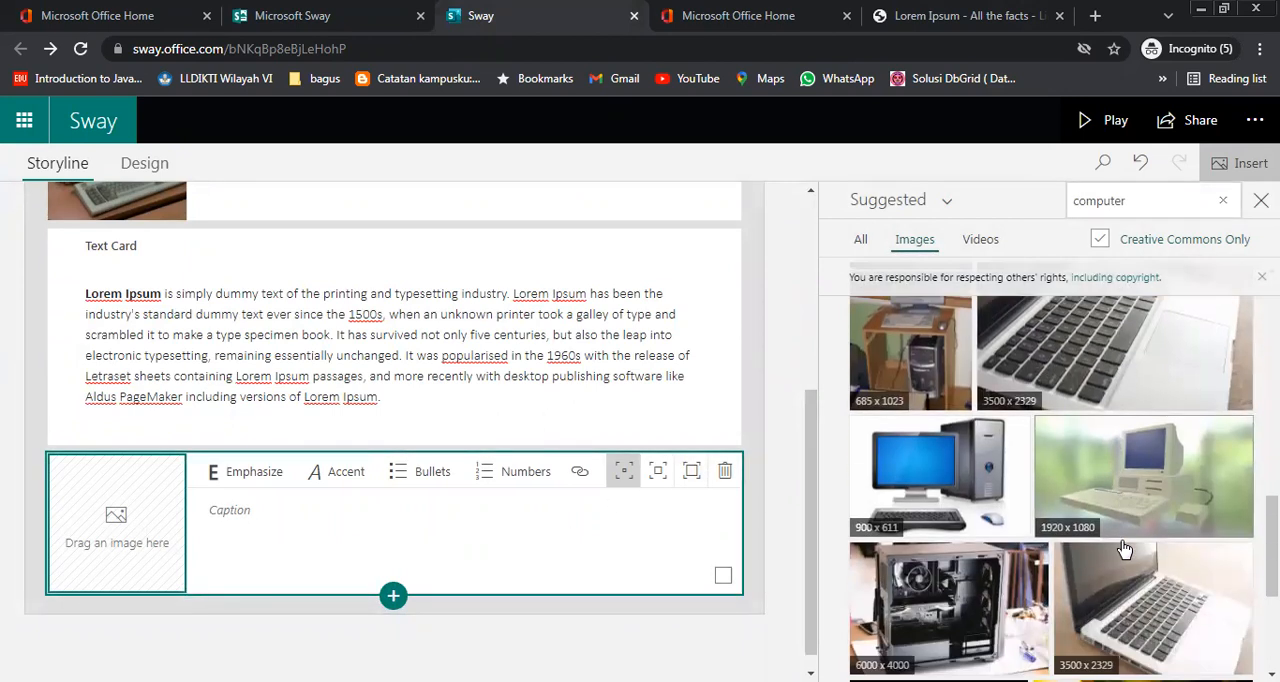
{"action": "scroll", "coordinate": [1125, 549], "scroll_direction": "down", "scroll_amount": 1}
{"action": "scroll", "coordinate": [1125, 549], "scroll_direction": "up", "scroll_amount": 5}
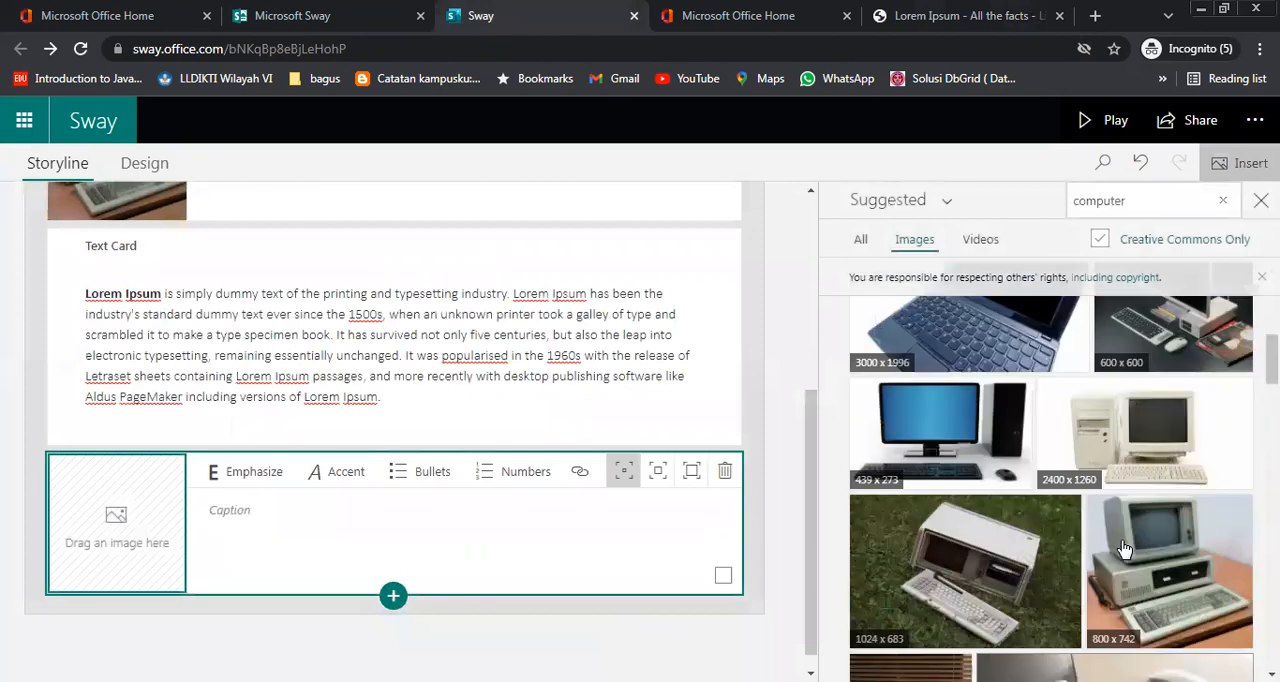
{"action": "left_click", "coordinate": [1147, 475]}
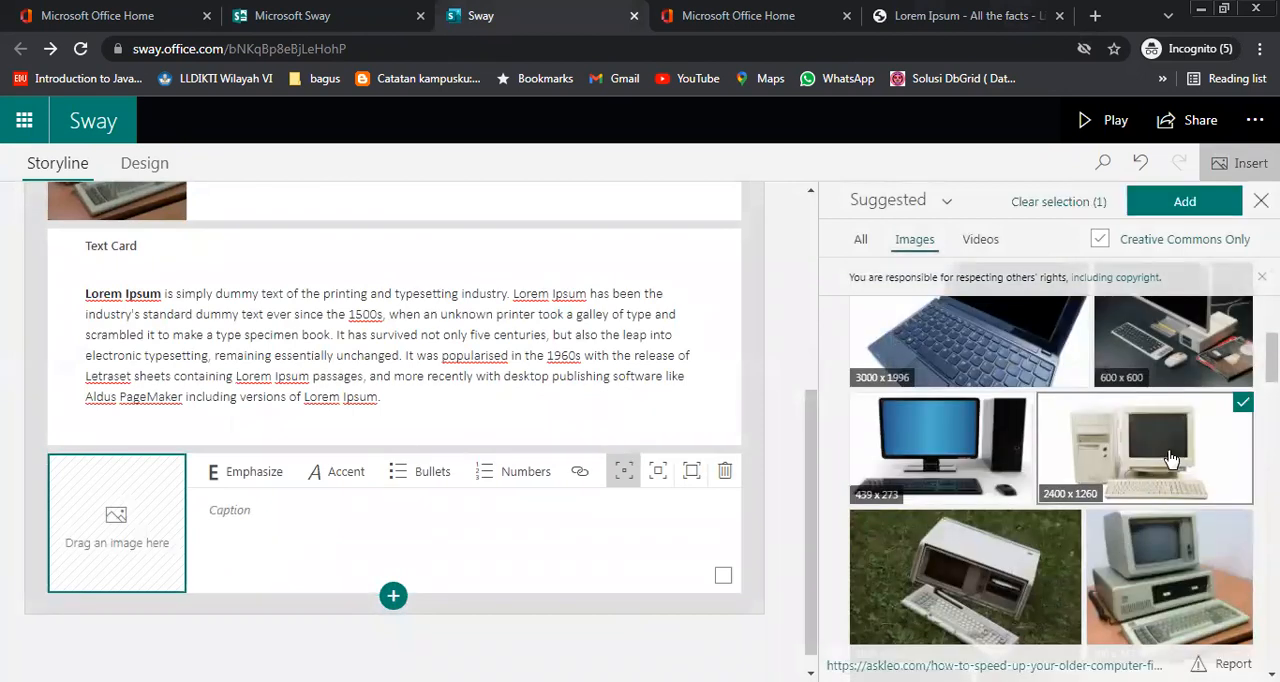
{"action": "left_click", "coordinate": [1186, 203]}
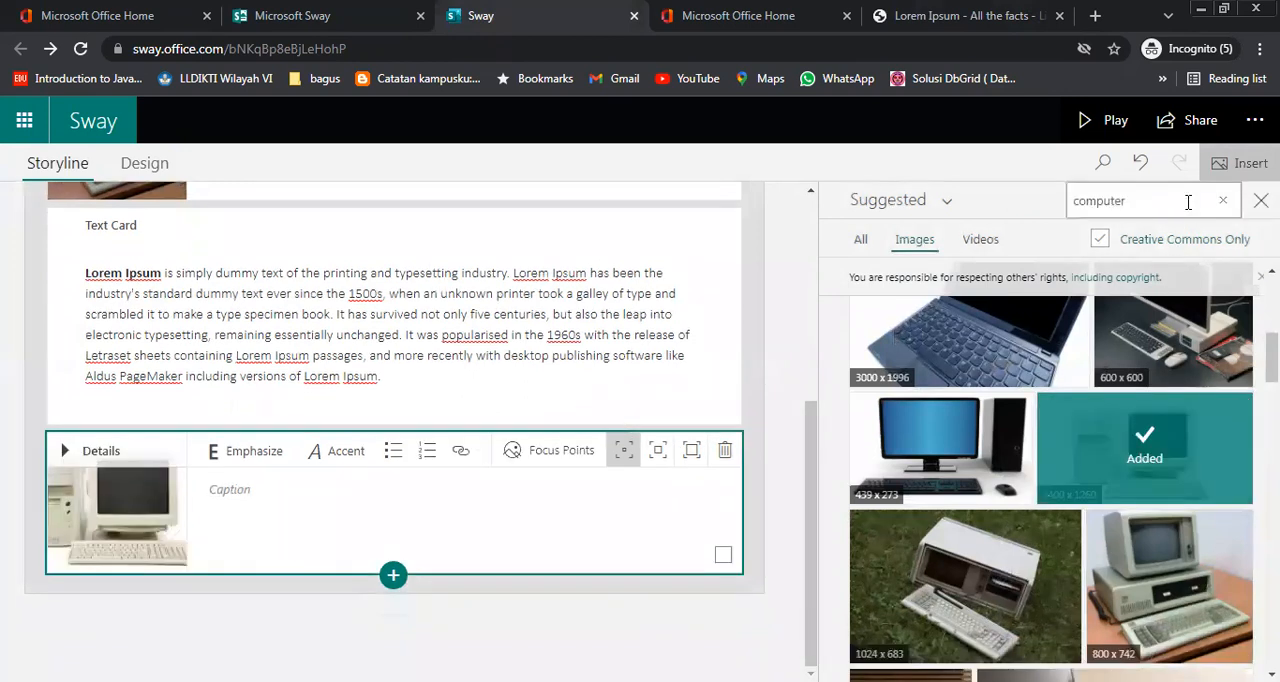
Add the 439 x 273 picture of a black desktop computer with a blue screen as another image card
{"action": "scroll", "coordinate": [1188, 573], "scroll_direction": "down", "scroll_amount": 1}
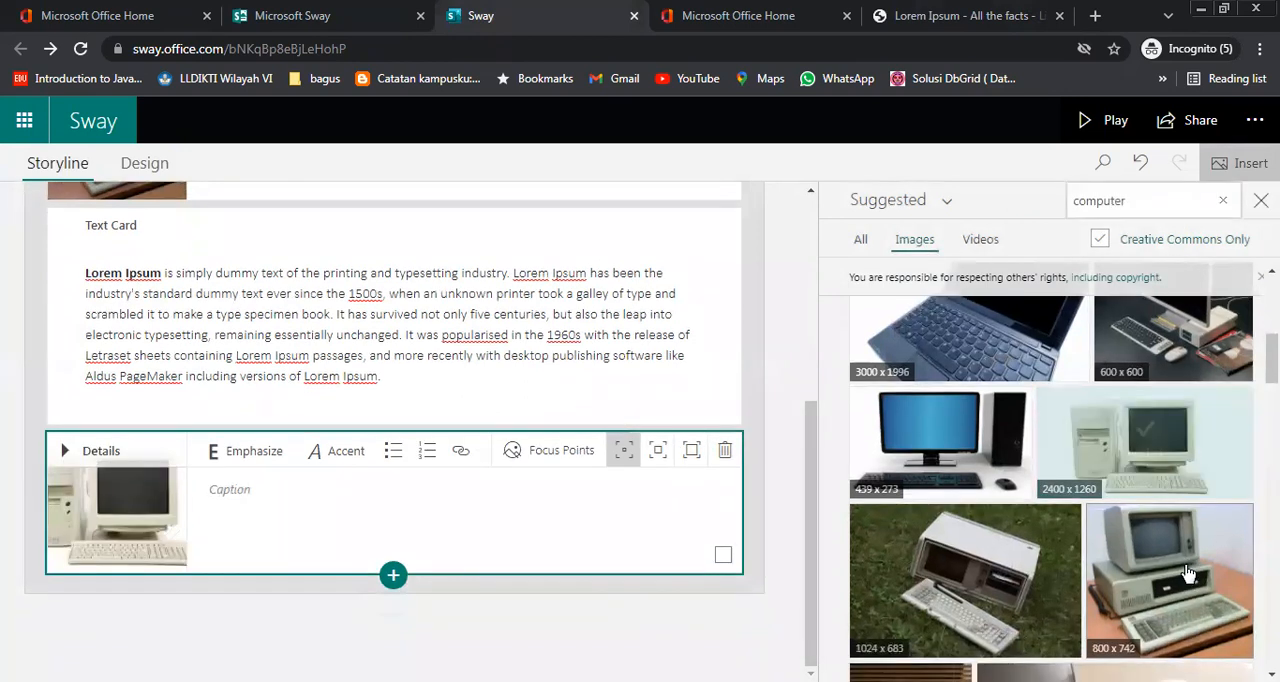
{"action": "scroll", "coordinate": [1188, 573], "scroll_direction": "up", "scroll_amount": 1}
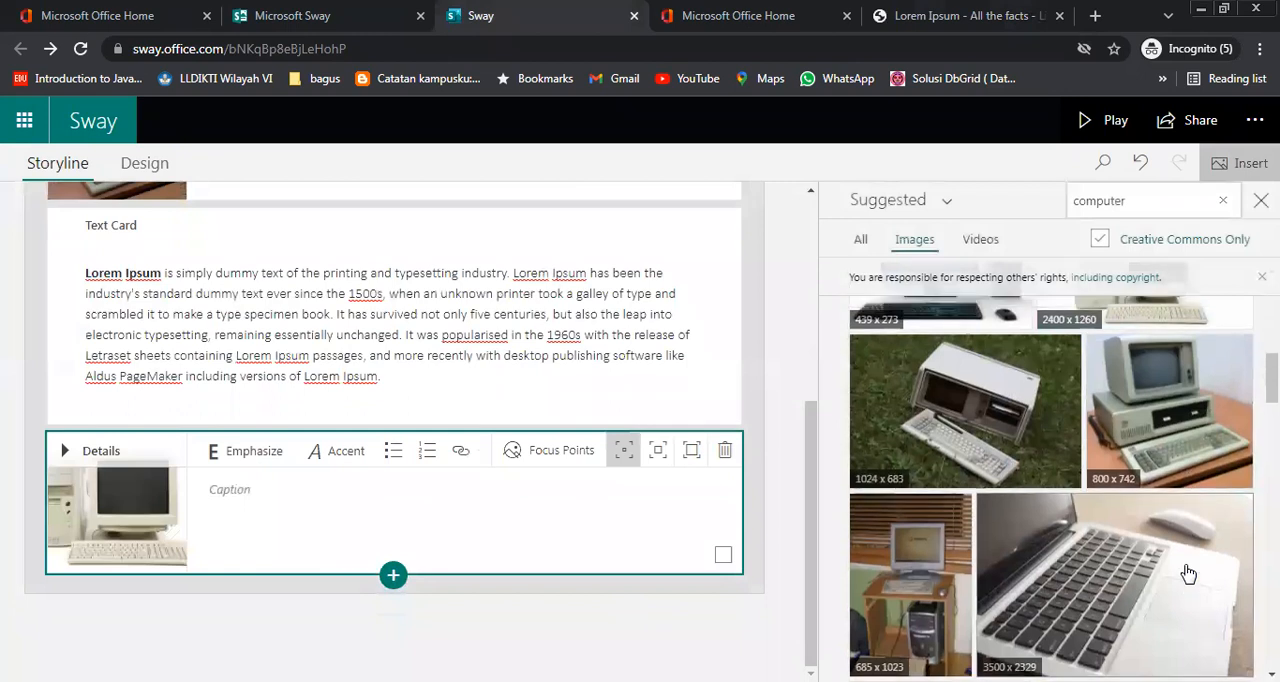
{"action": "left_click", "coordinate": [965, 460]}
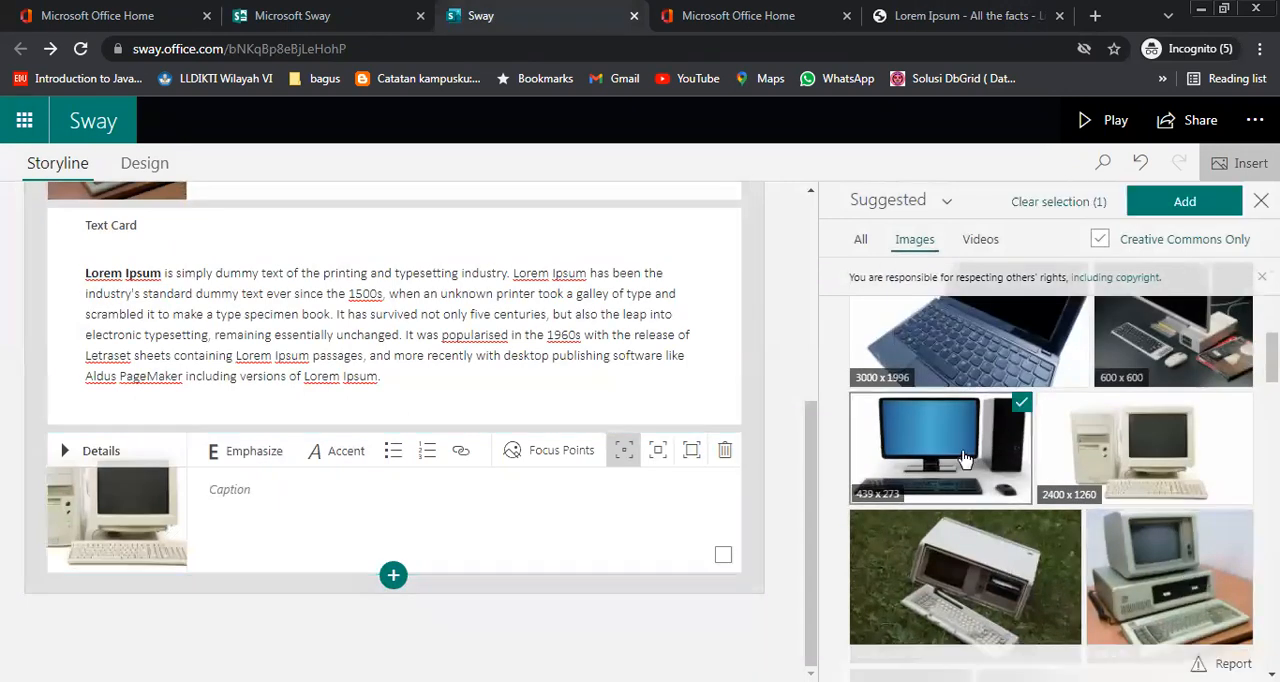
{"action": "left_click", "coordinate": [1183, 202]}
Add the 1280 x 720 picture of hands beside a laptop as a third image card
{"action": "scroll", "coordinate": [1171, 478], "scroll_direction": "down", "scroll_amount": 3}
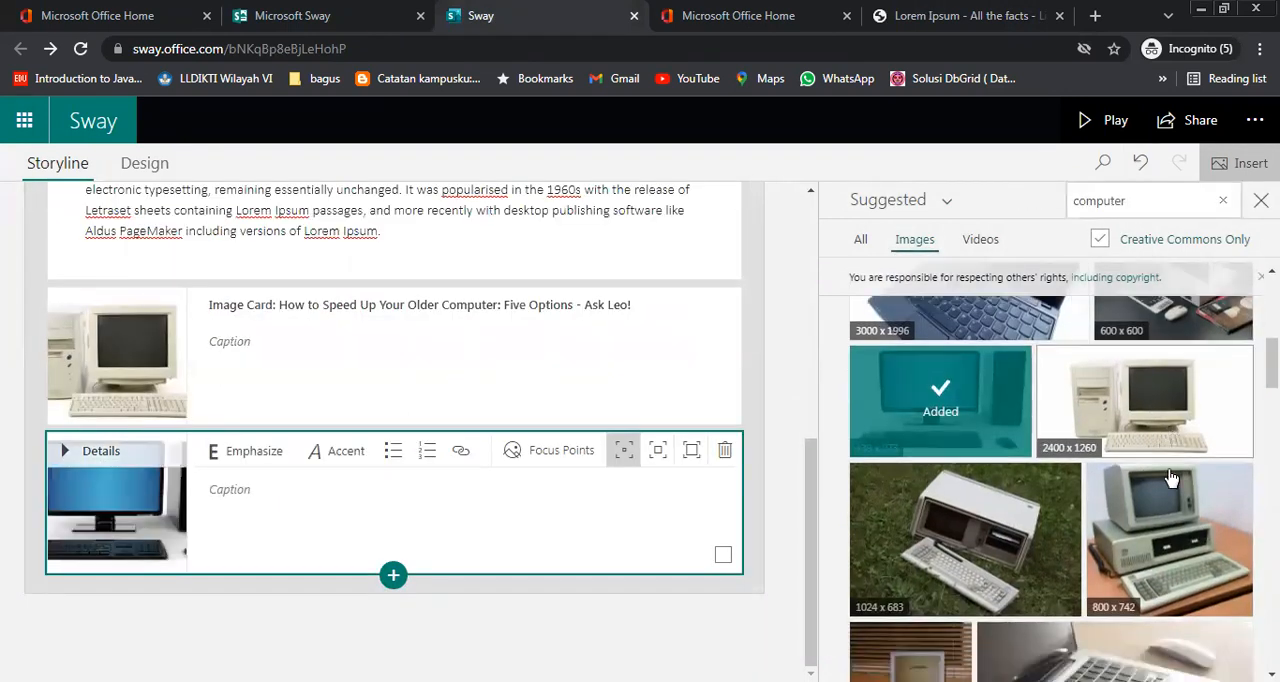
{"action": "scroll", "coordinate": [1171, 478], "scroll_direction": "down", "scroll_amount": 3}
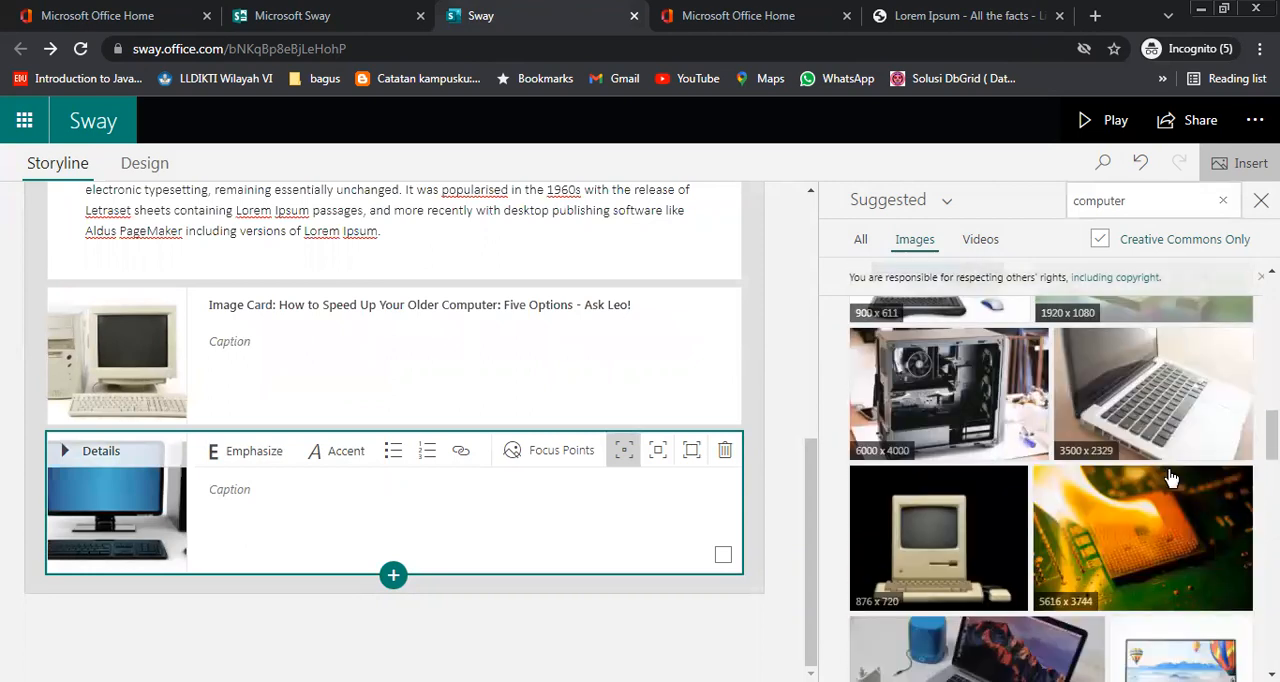
{"action": "scroll", "coordinate": [1171, 478], "scroll_direction": "down", "scroll_amount": 2}
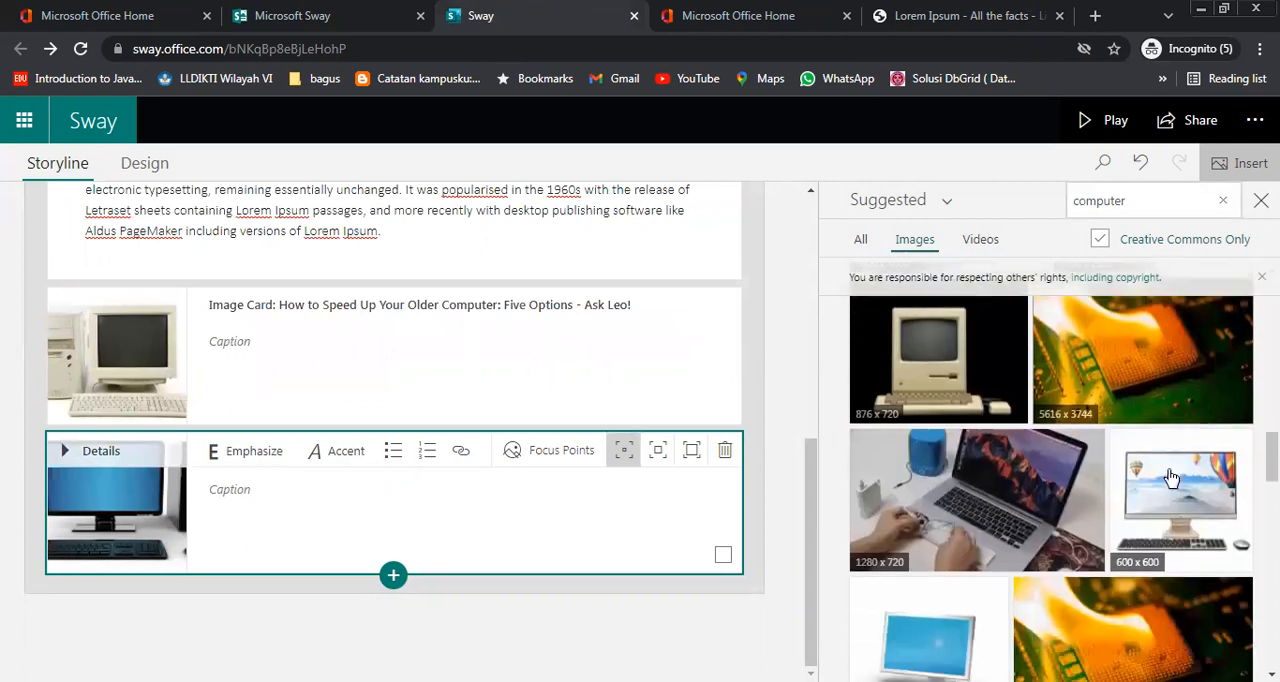
{"action": "left_click", "coordinate": [1025, 510]}
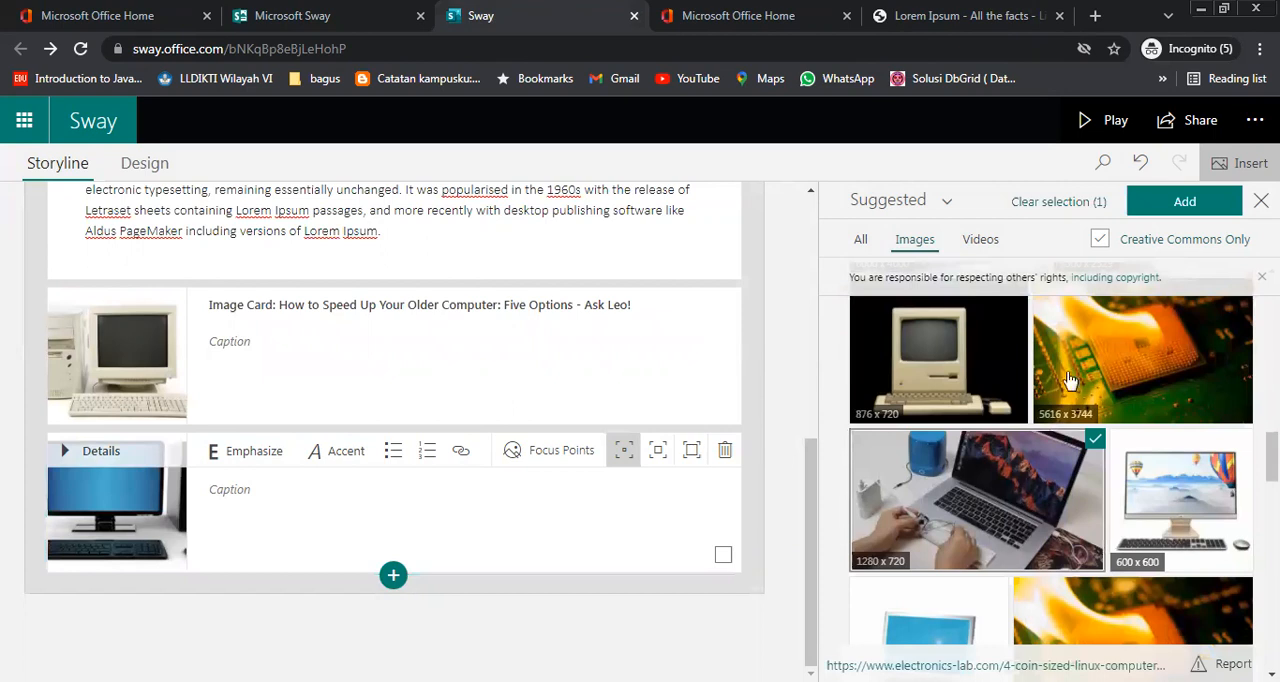
{"action": "left_click", "coordinate": [1178, 201]}
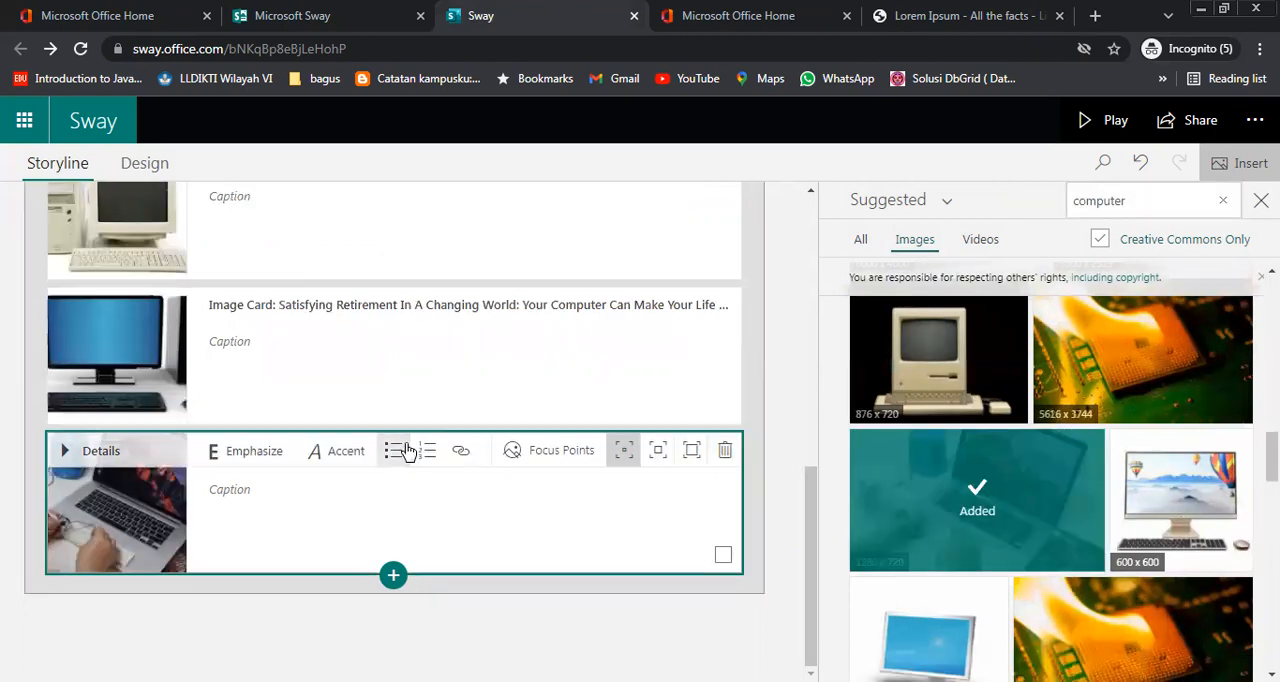
Play the presentation in its default layout and look through it from the title to the three computer images
{"action": "scroll", "coordinate": [408, 431], "scroll_direction": "up", "scroll_amount": 10}
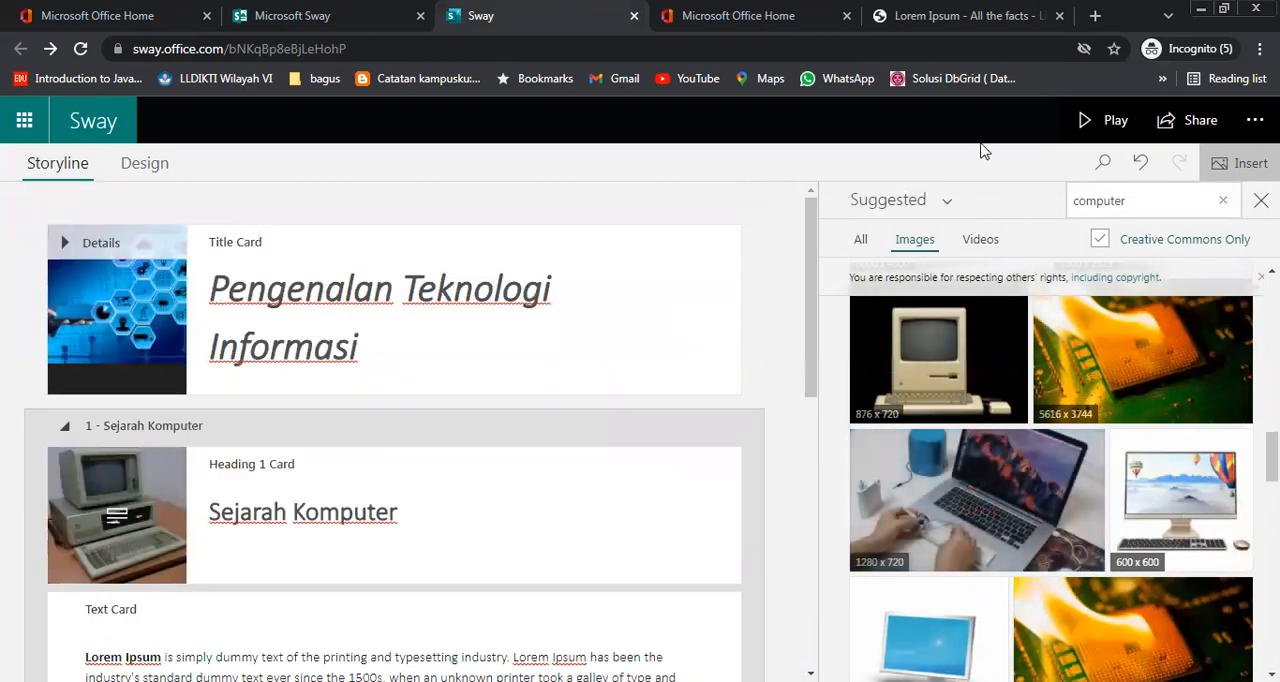
{"action": "left_click", "coordinate": [1108, 122]}
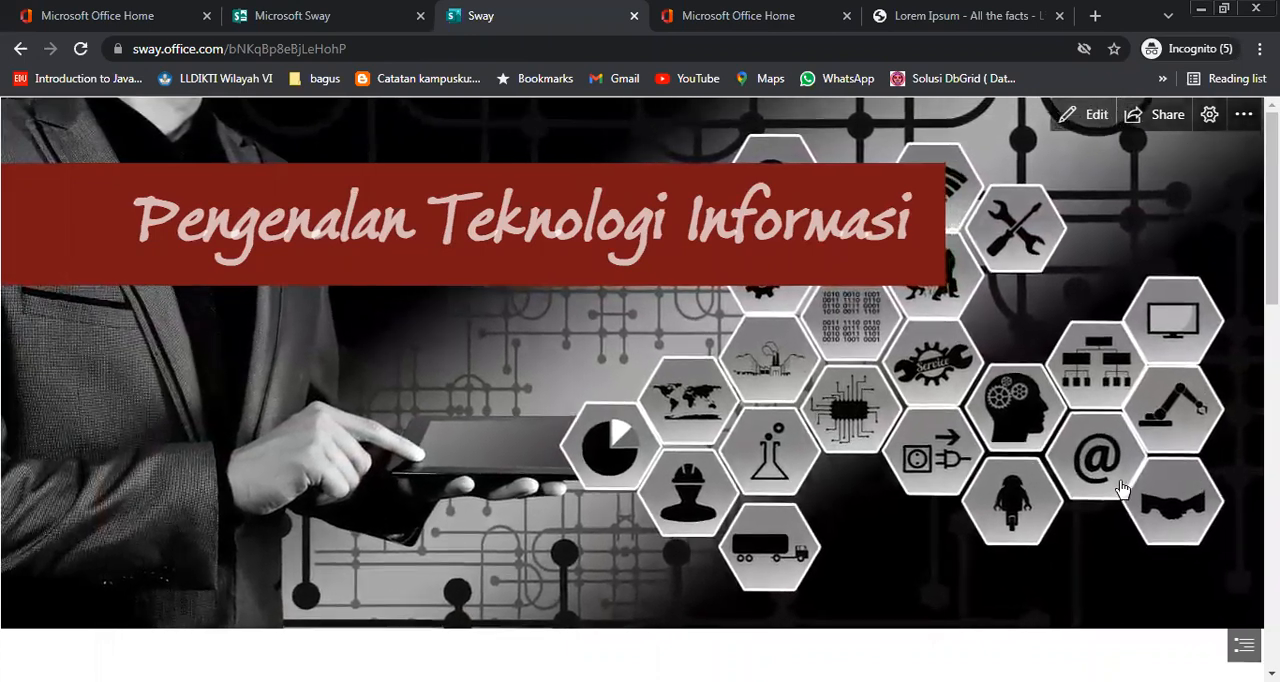
{"action": "scroll", "coordinate": [1120, 488], "scroll_direction": "down", "scroll_amount": 2}
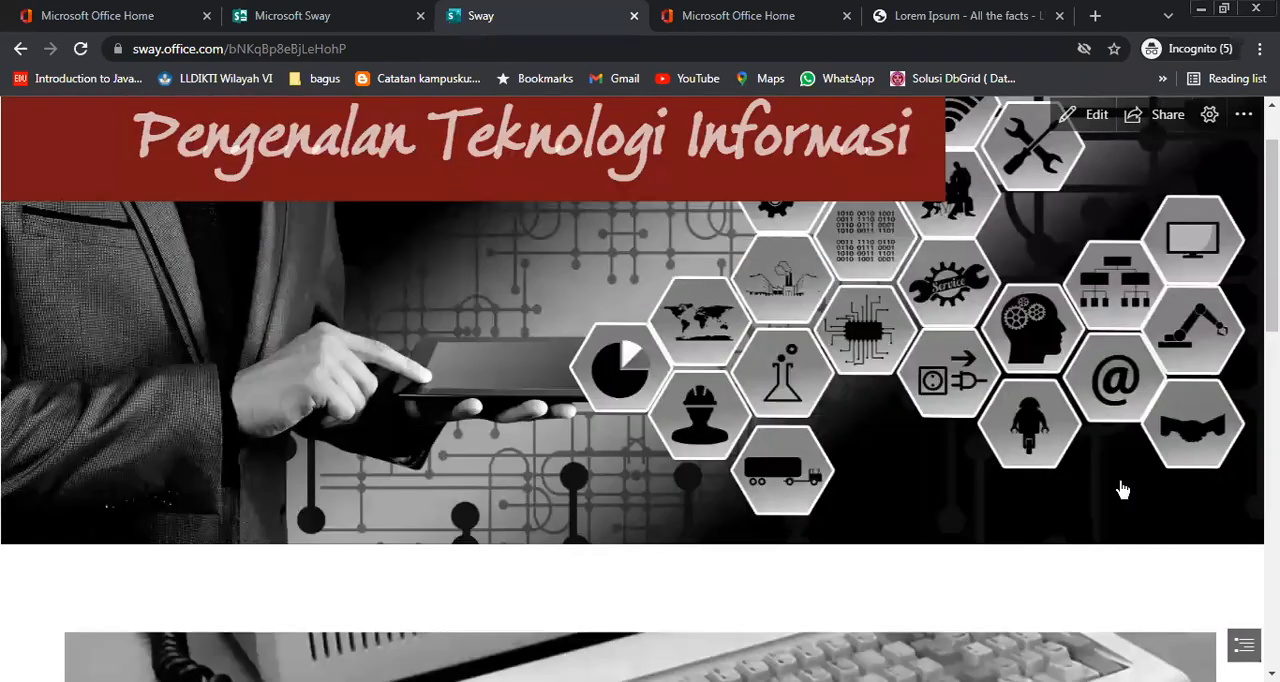
{"action": "scroll", "coordinate": [1122, 488], "scroll_direction": "down", "scroll_amount": 5}
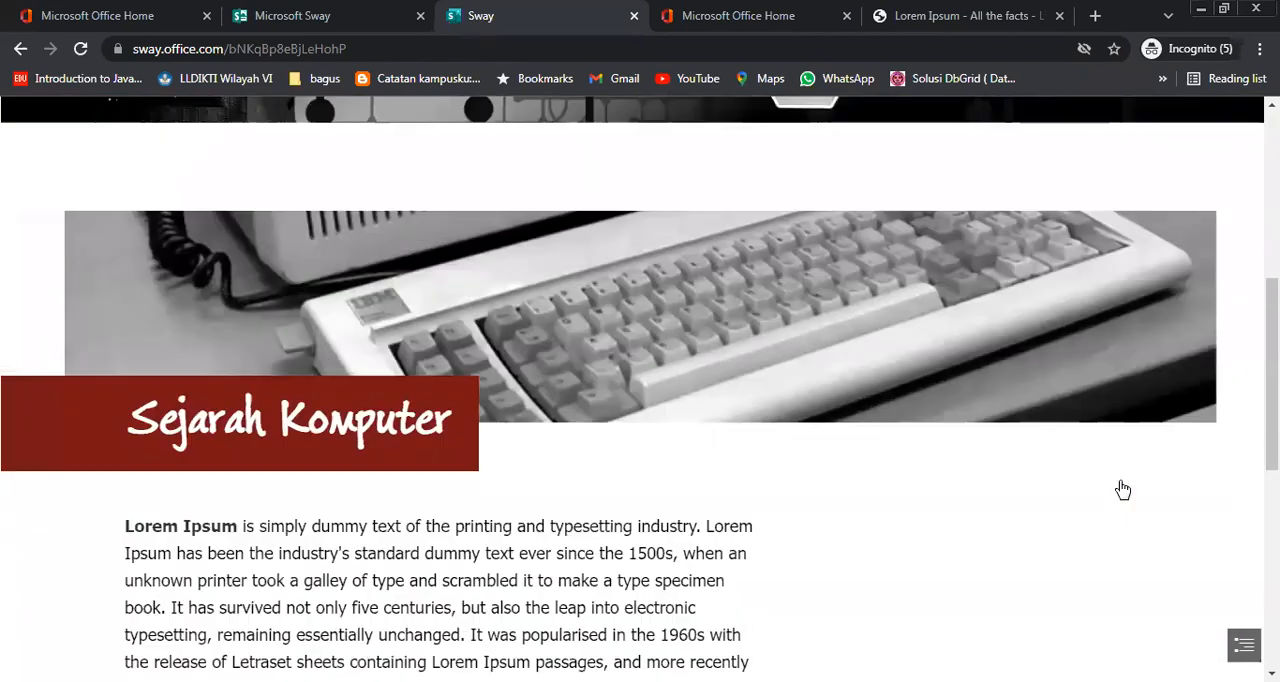
{"action": "scroll", "coordinate": [1122, 488], "scroll_direction": "down", "scroll_amount": 3}
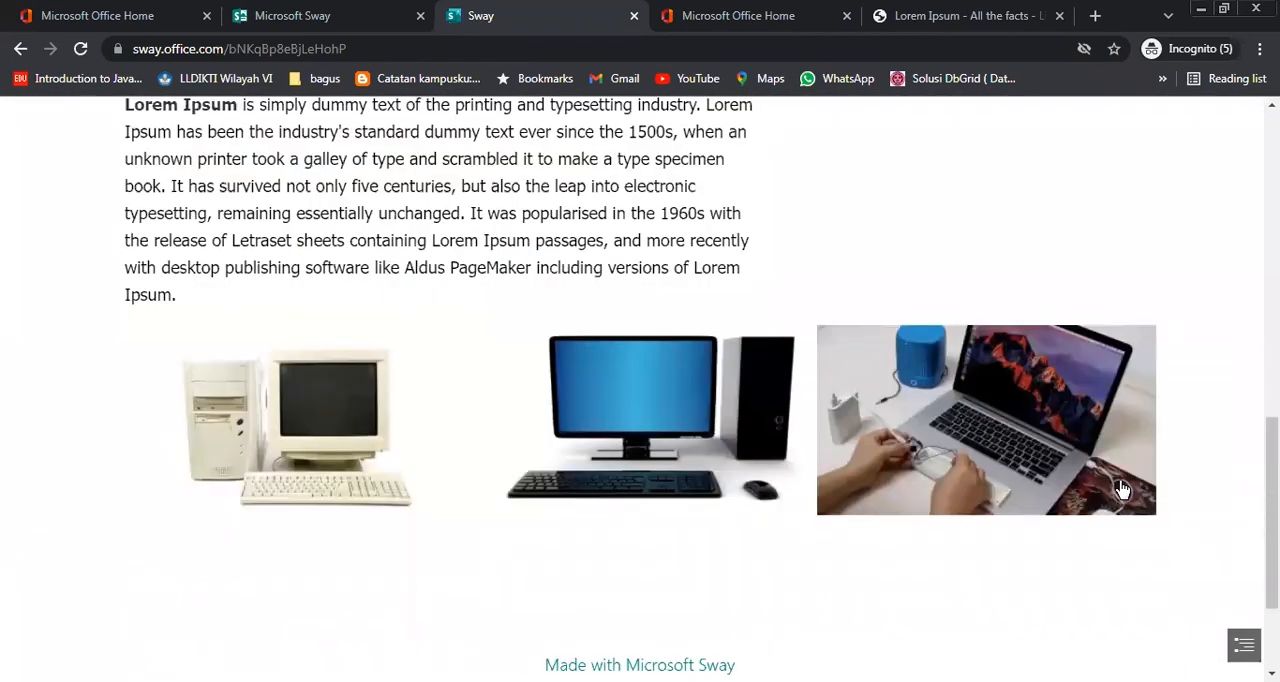
{"action": "scroll", "coordinate": [1122, 488], "scroll_direction": "up", "scroll_amount": 10}
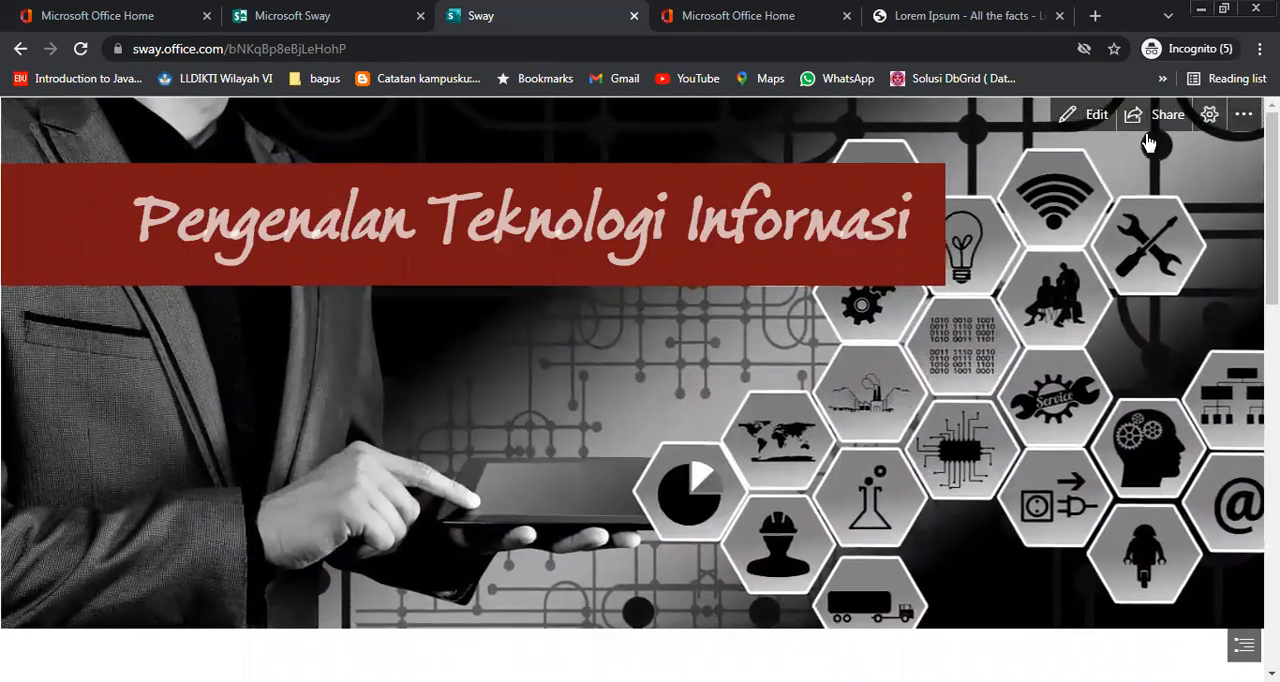
Switch the played presentation to the horizontally scrolling layout and page through it to the end
{"action": "left_click", "coordinate": [1209, 116]}
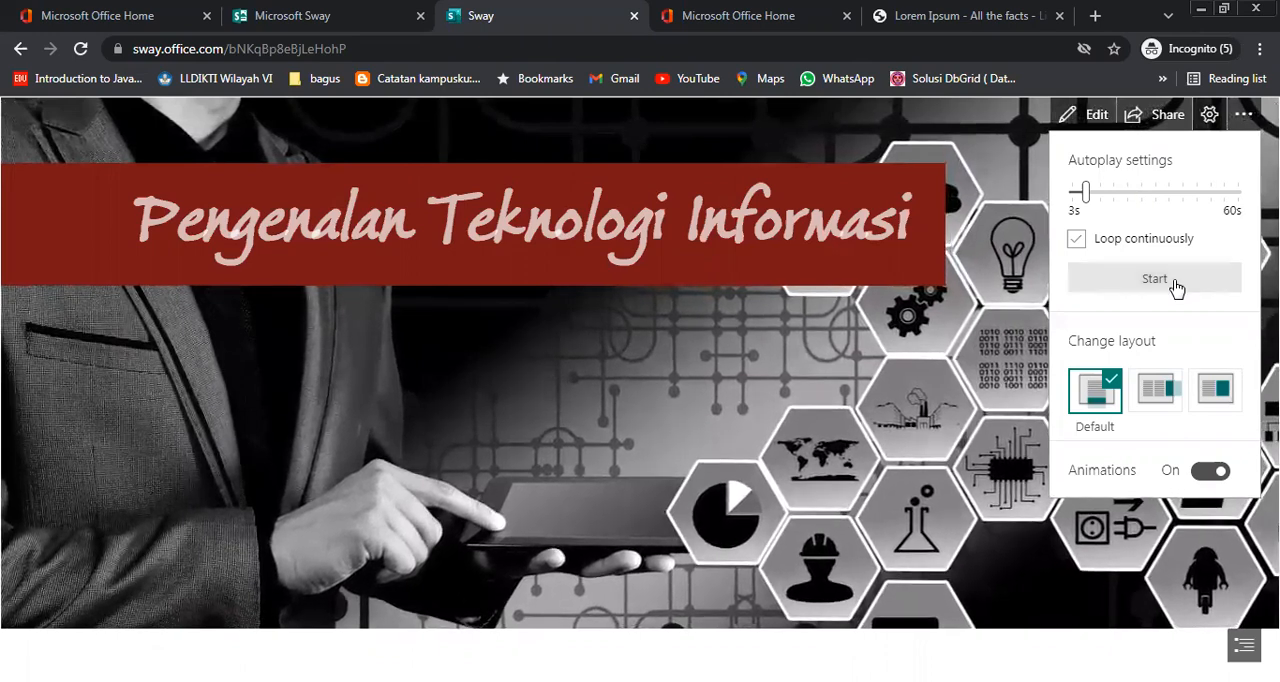
{"action": "left_click", "coordinate": [1164, 403]}
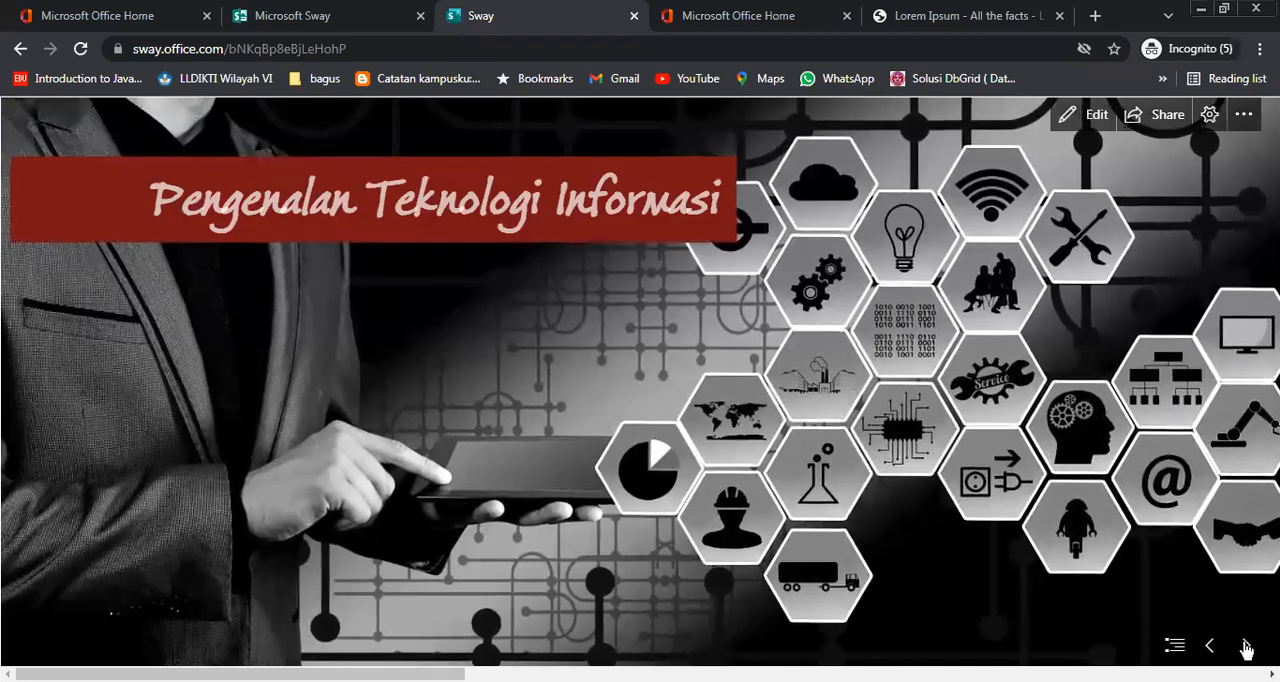
{"action": "left_click", "coordinate": [1245, 646]}
{"action": "left_click", "coordinate": [1245, 646]}
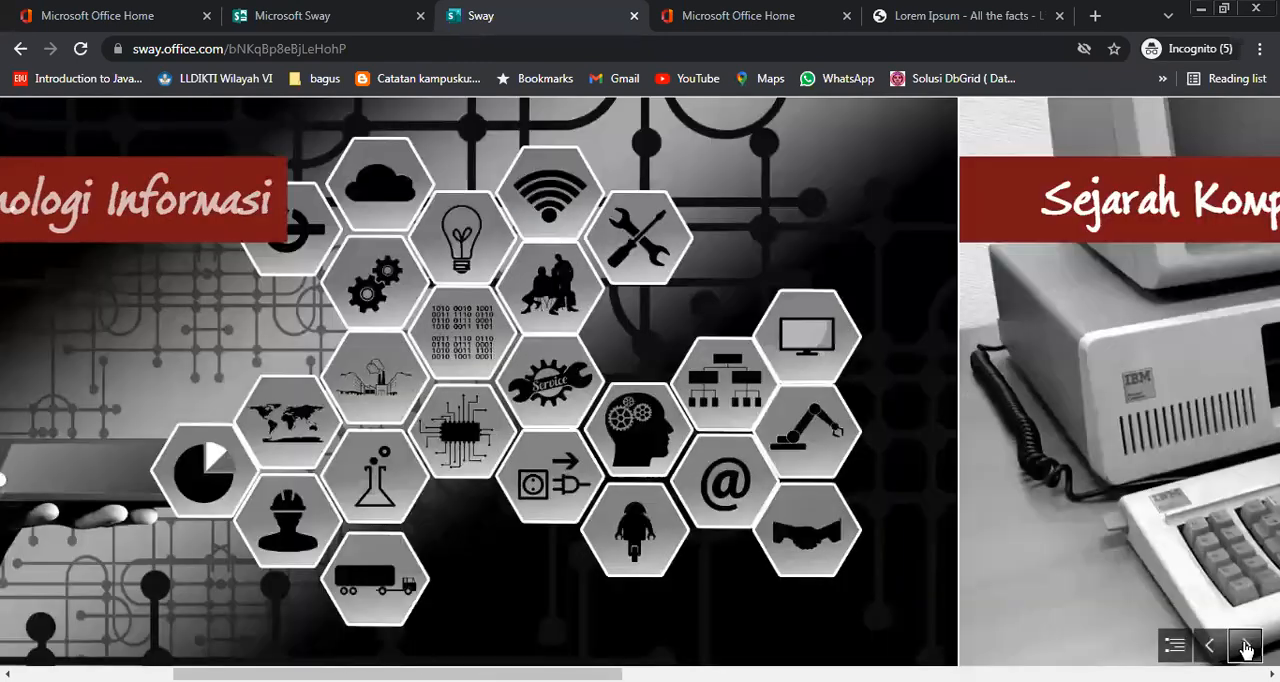
{"action": "left_click", "coordinate": [1245, 646]}
{"action": "left_click", "coordinate": [1245, 646]}
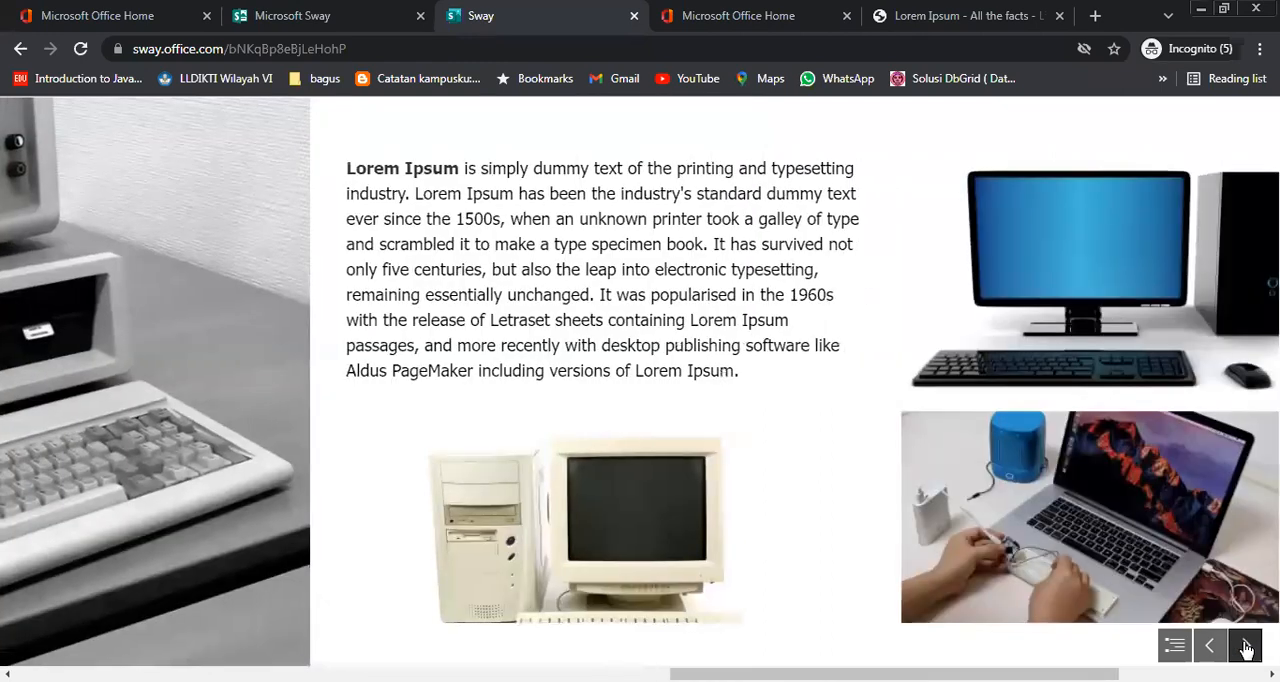
{"action": "left_click", "coordinate": [1245, 646]}
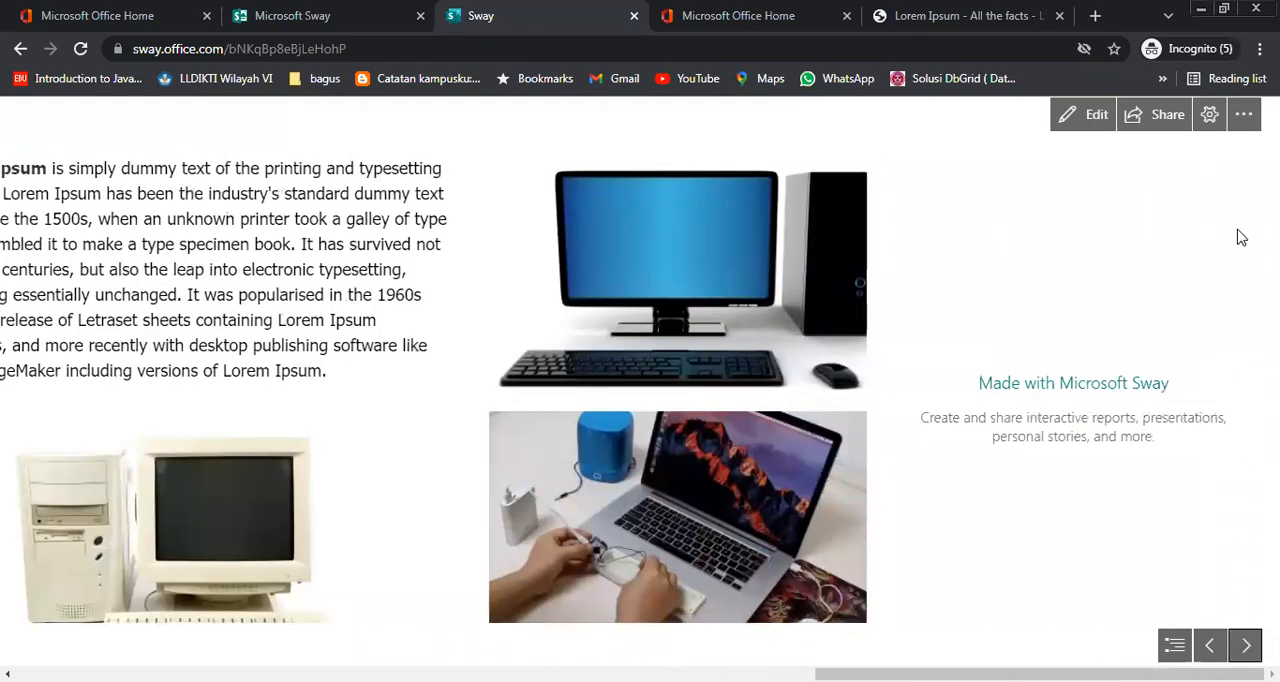
Preview the layout optimized for presentation, page through all slides from the title to the end, and return to editing
{"action": "left_click", "coordinate": [1209, 124]}
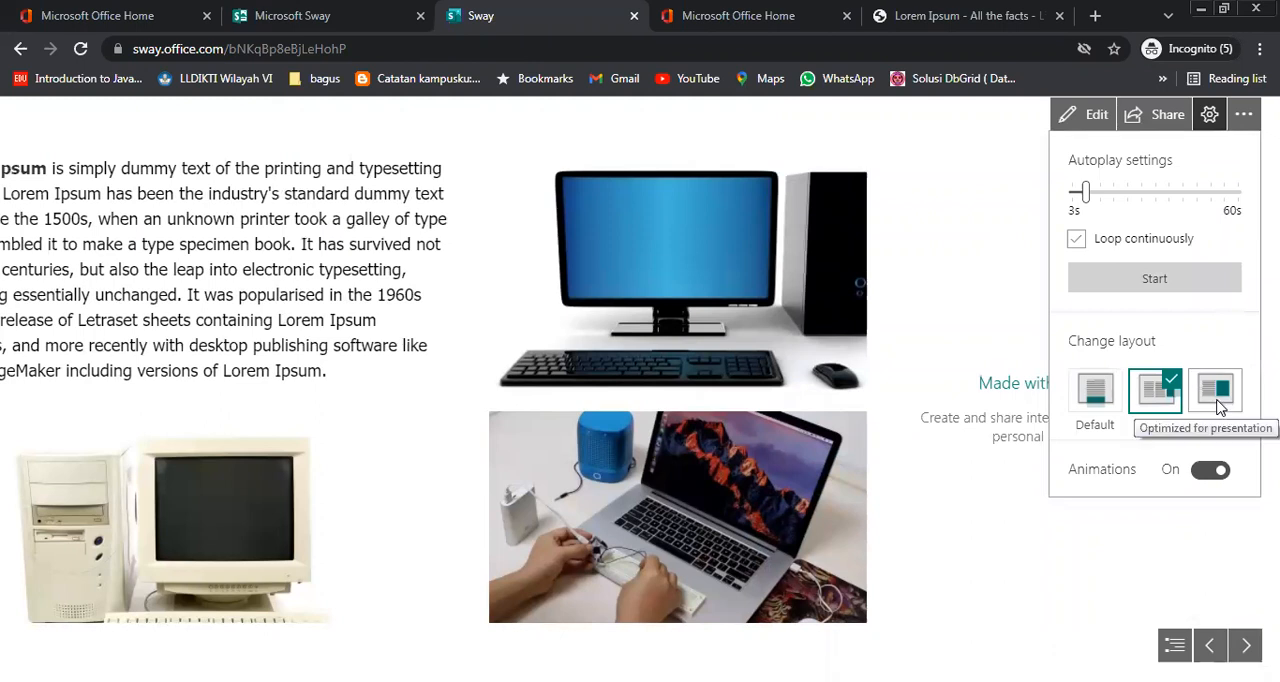
{"action": "left_click", "coordinate": [1216, 392]}
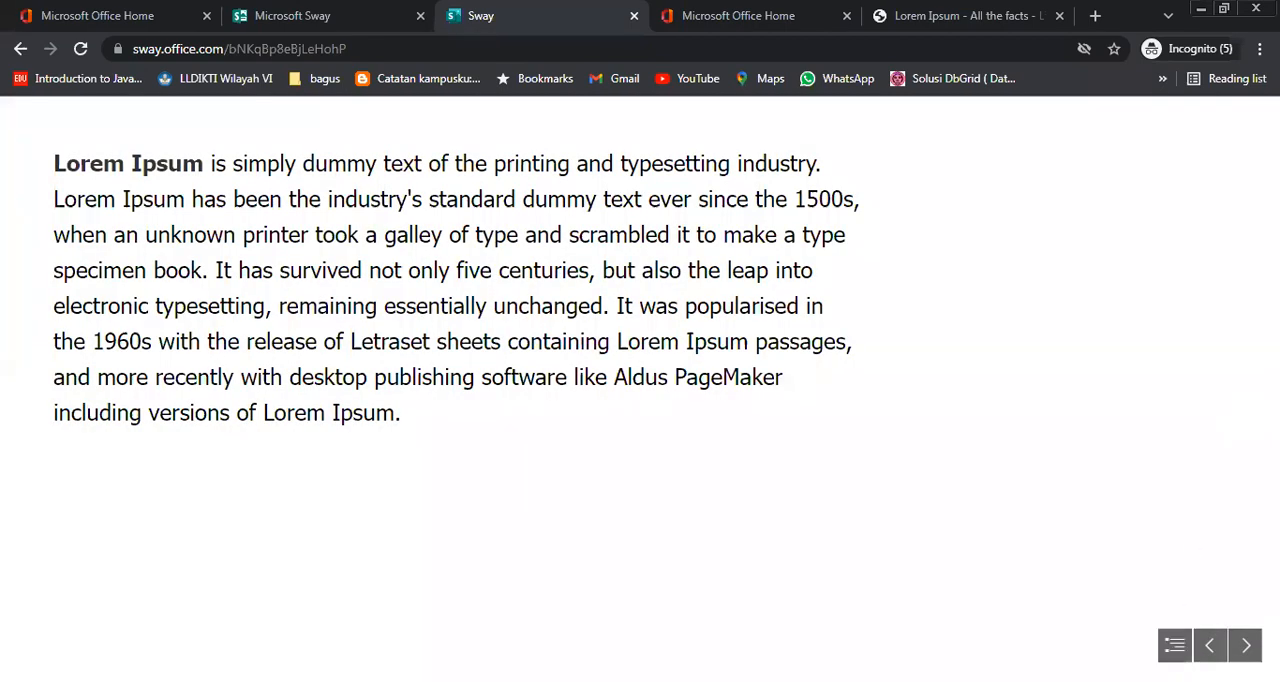
{"action": "left_click", "coordinate": [1209, 646]}
{"action": "left_click", "coordinate": [1209, 646]}
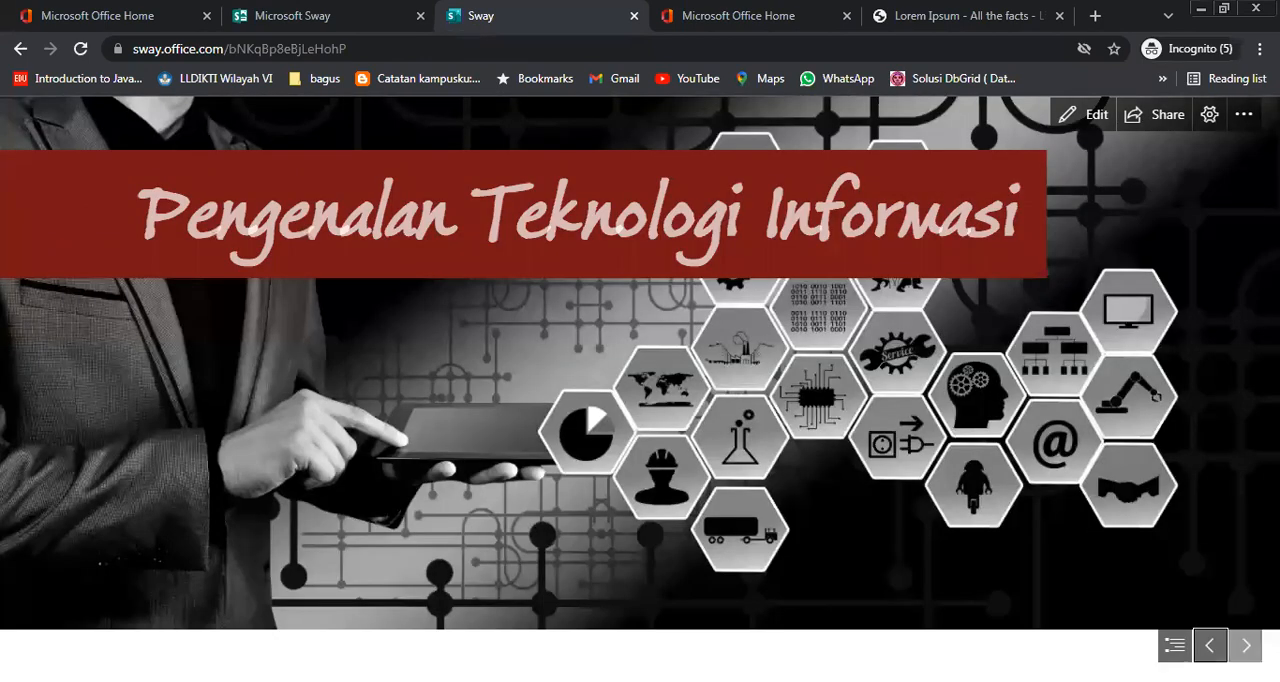
{"action": "left_click", "coordinate": [1245, 645]}
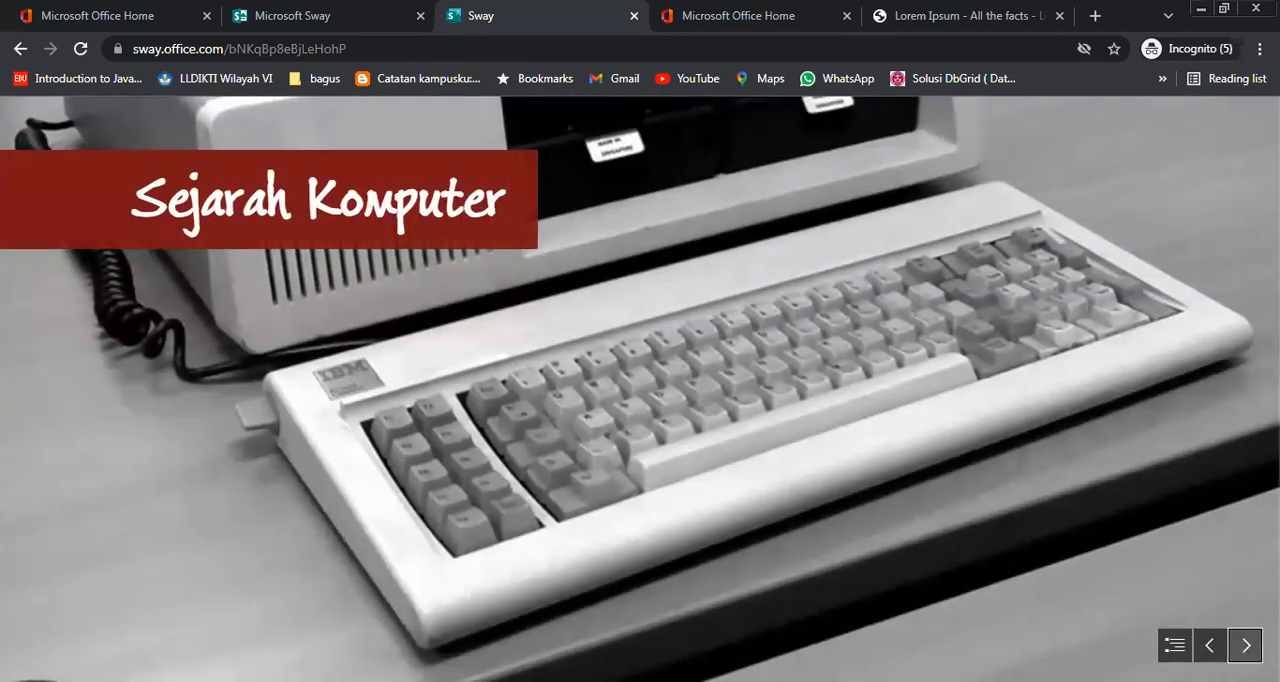
{"action": "left_click", "coordinate": [1245, 645]}
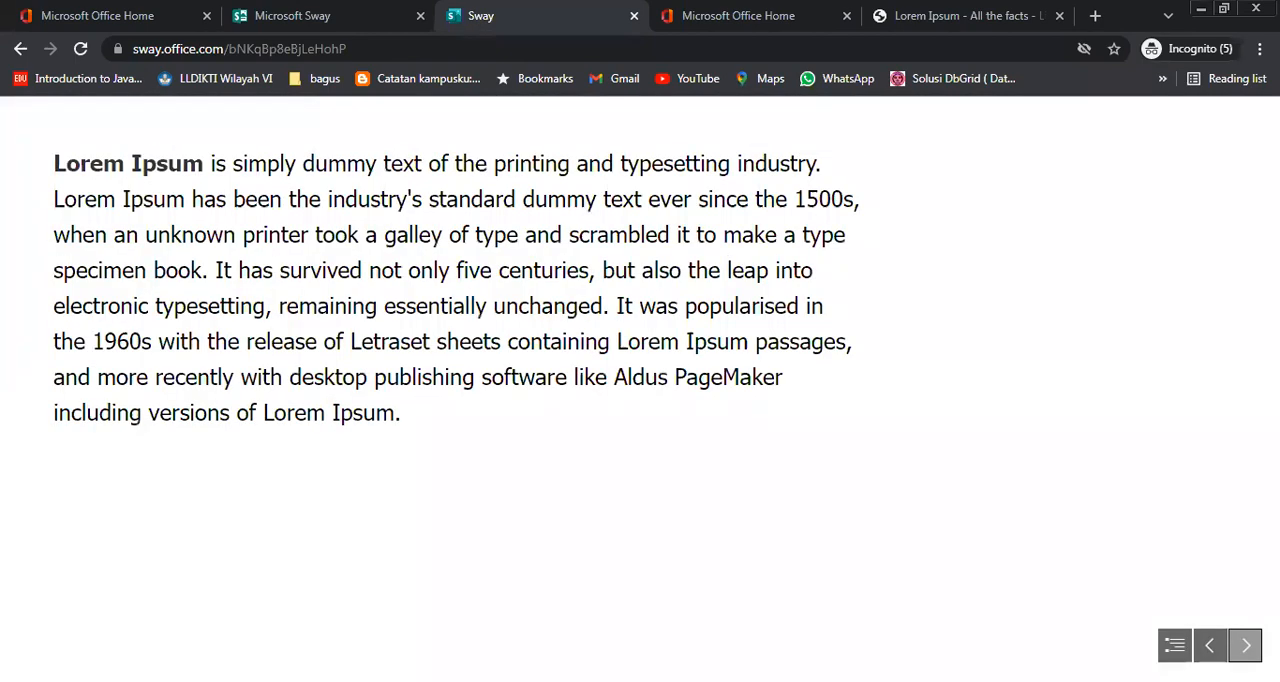
{"action": "left_click", "coordinate": [1245, 645]}
{"action": "left_click", "coordinate": [1245, 645]}
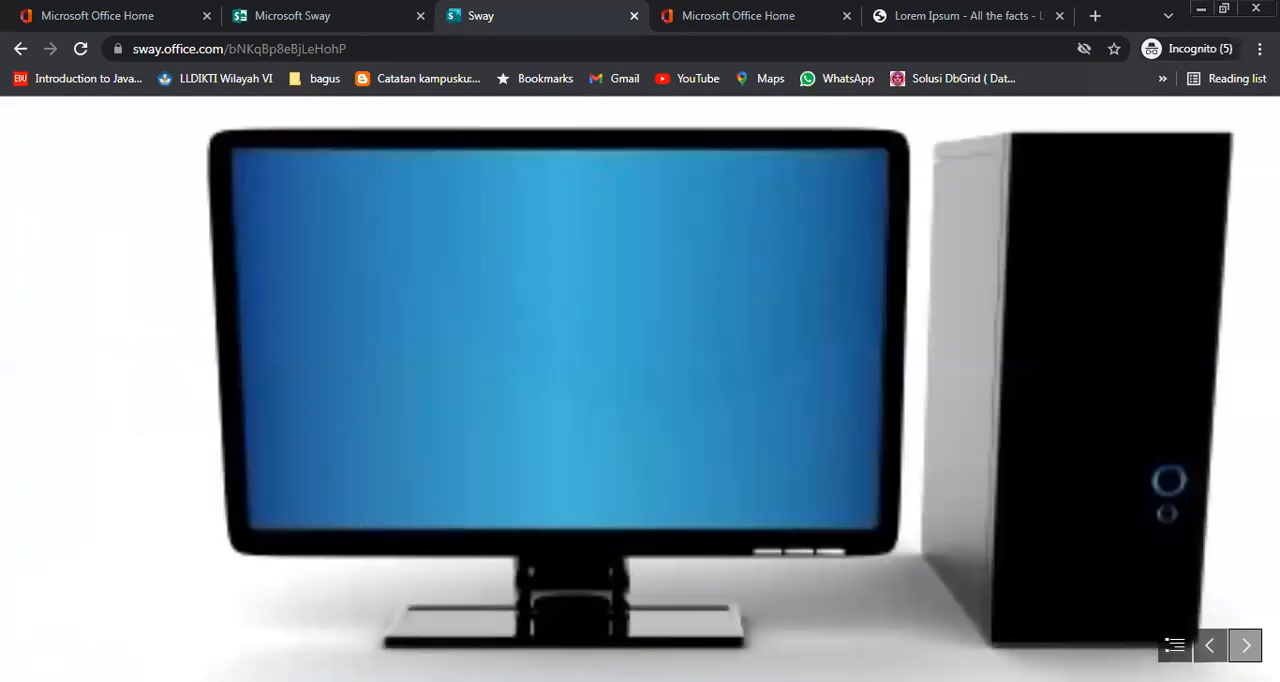
{"action": "left_click", "coordinate": [1245, 645]}
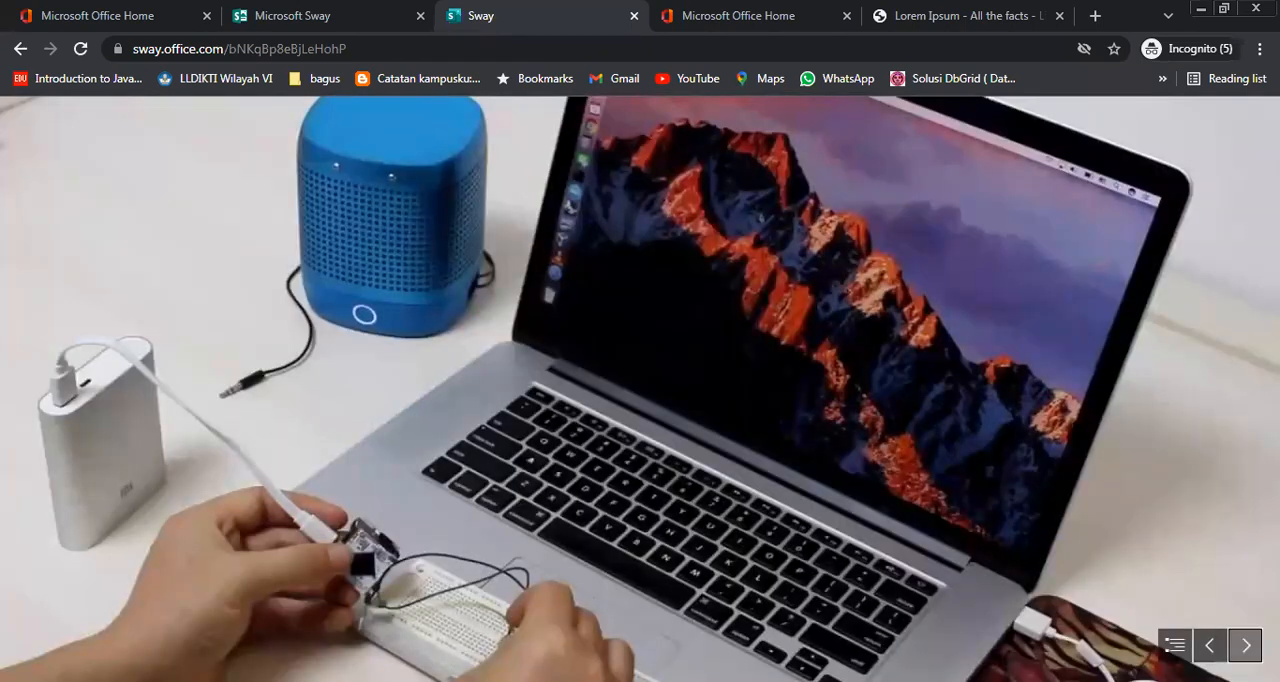
{"action": "left_click", "coordinate": [1245, 645]}
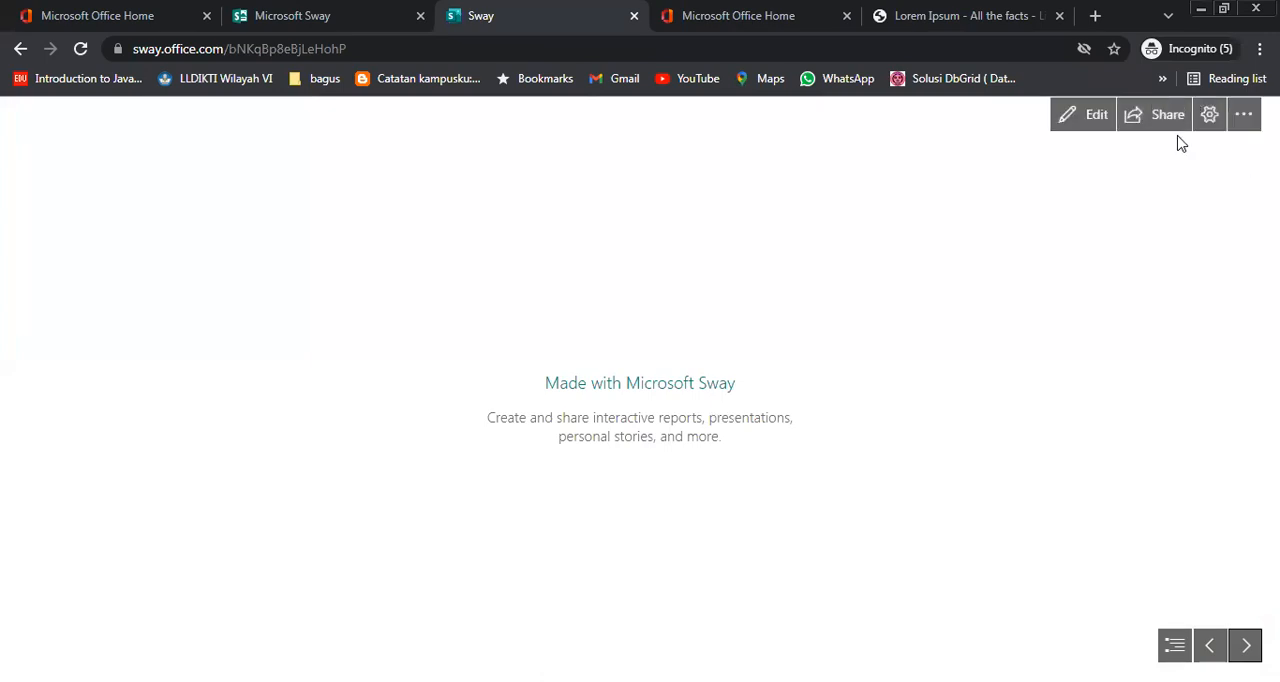
{"action": "left_click", "coordinate": [1094, 120]}
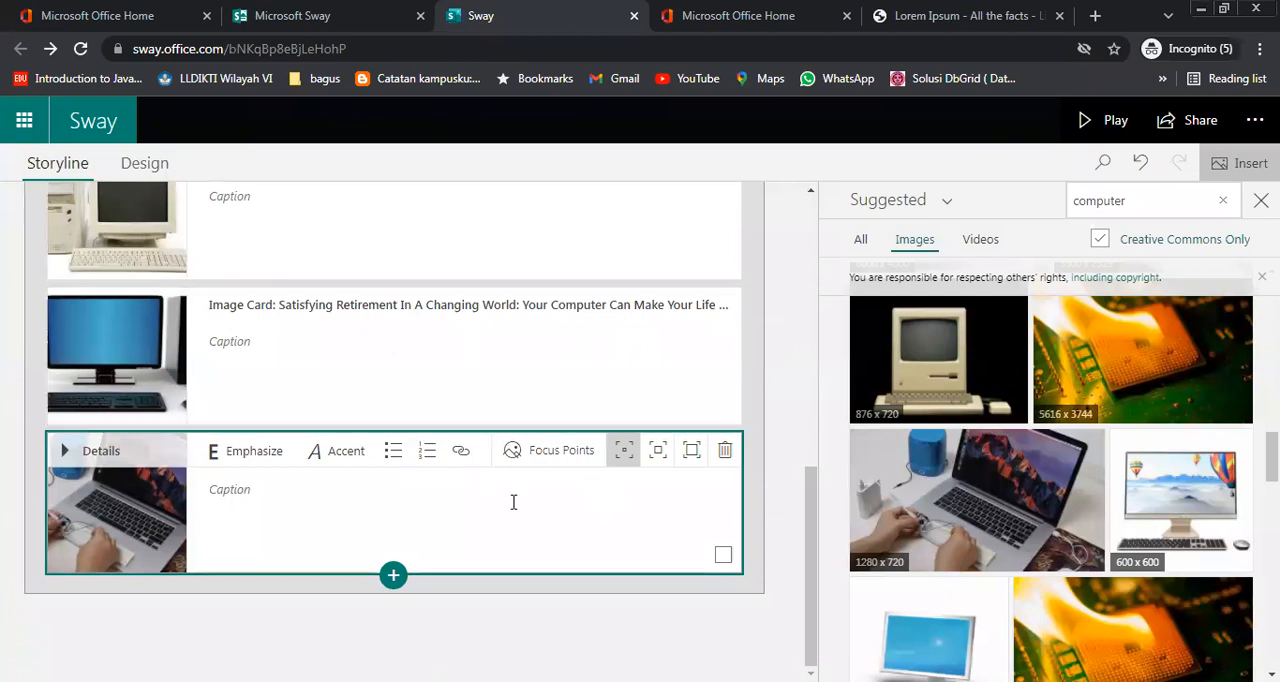
Group the three computer image cards below the Lorem Ipsum text and set the group type to Stack
{"action": "left_click", "coordinate": [394, 576]}
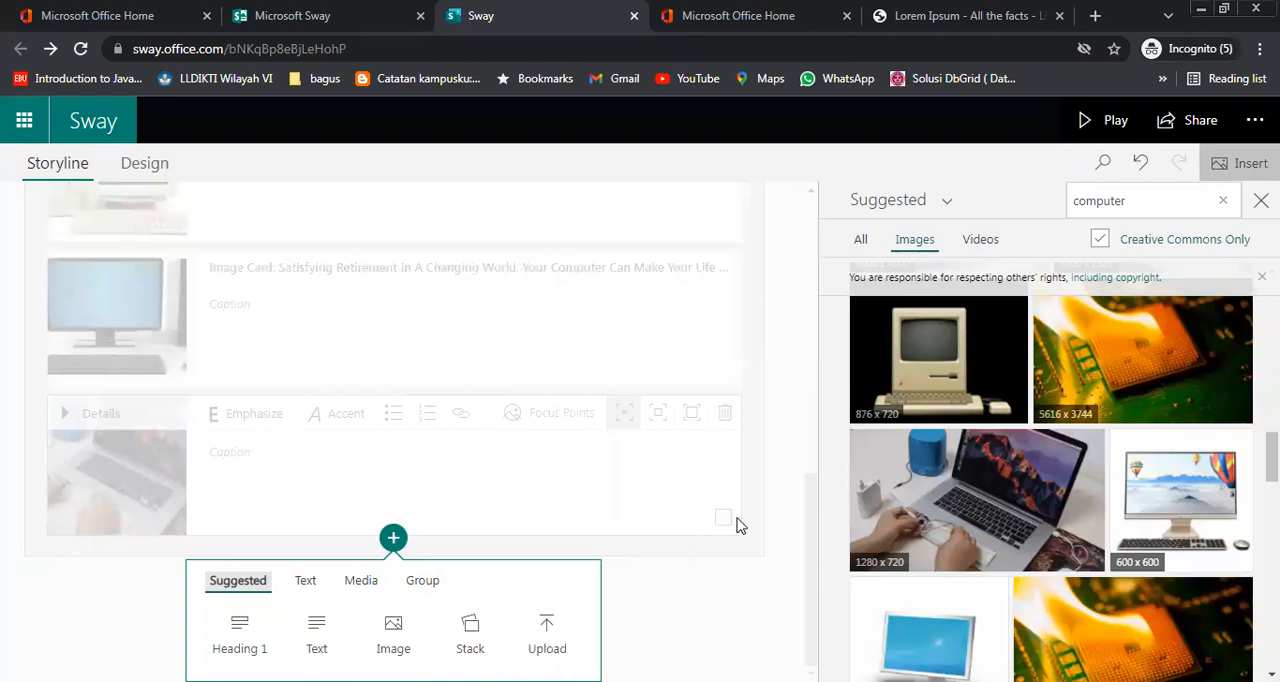
{"action": "left_click", "coordinate": [811, 508]}
{"action": "scroll", "coordinate": [406, 421], "scroll_direction": "up", "scroll_amount": 2}
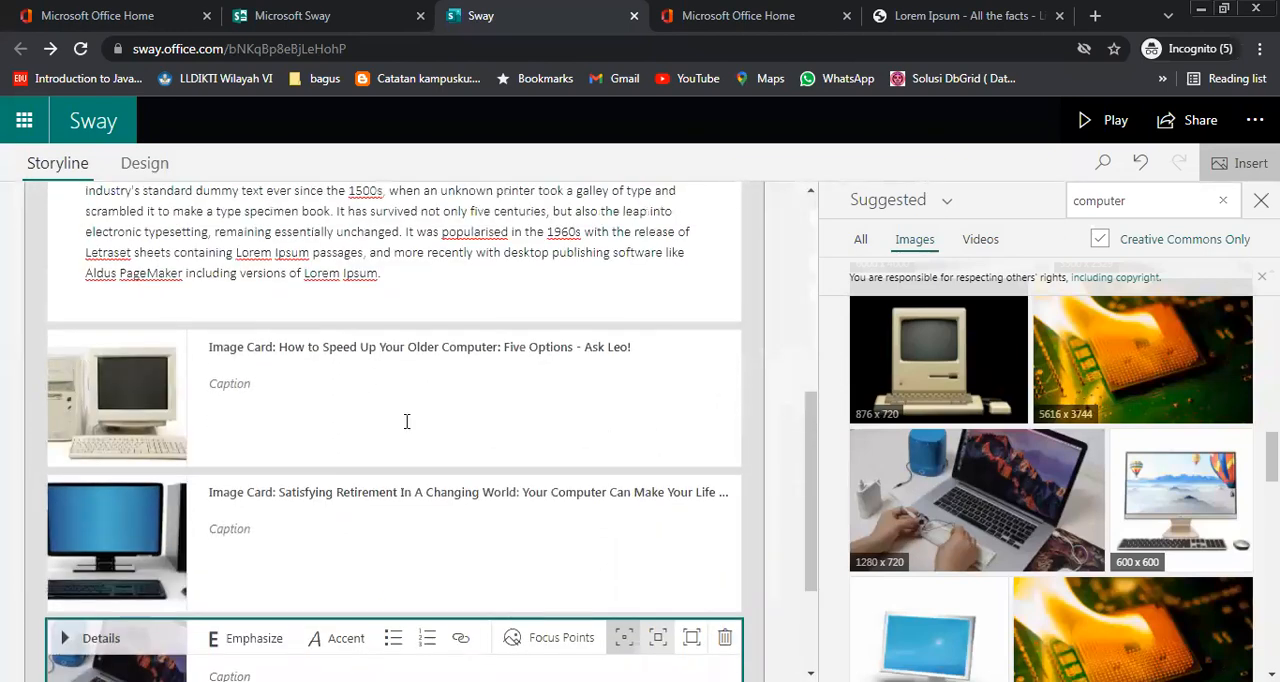
{"action": "left_click", "coordinate": [534, 412]}
{"action": "left_click", "coordinate": [723, 453]}
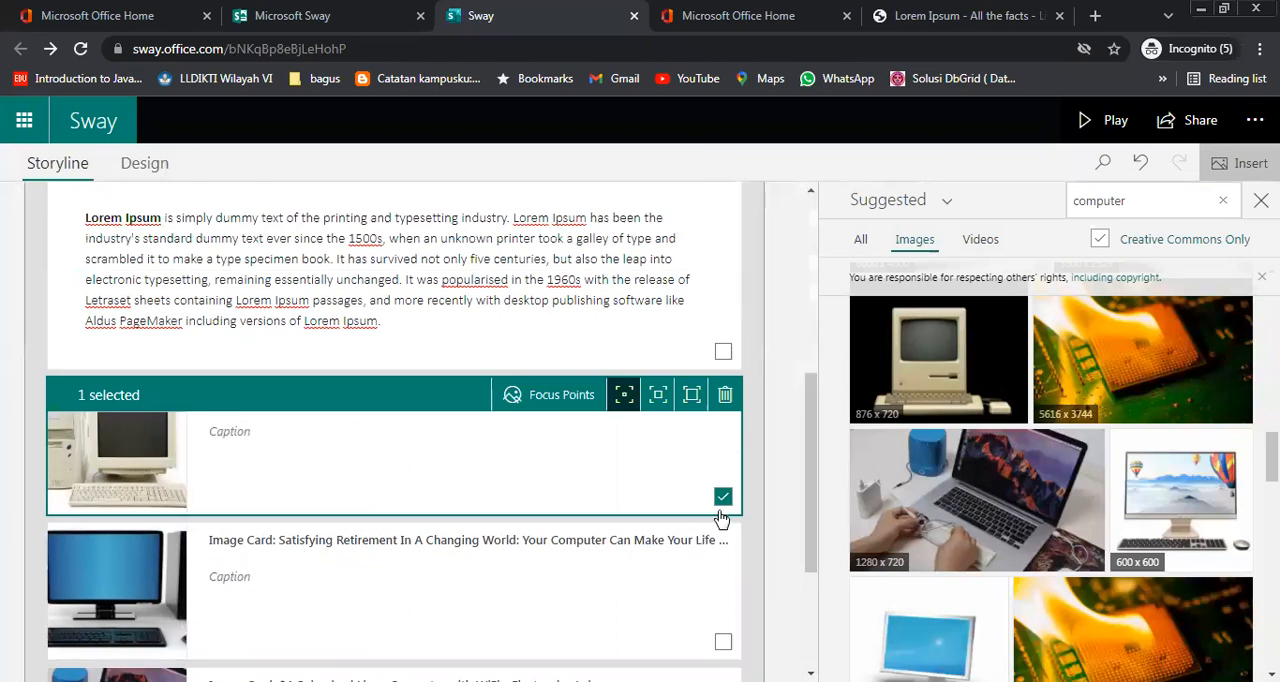
{"action": "key", "text": "ctrl"}
{"action": "left_click", "coordinate": [727, 644]}
{"action": "scroll", "coordinate": [750, 610], "scroll_direction": "down", "scroll_amount": 2}
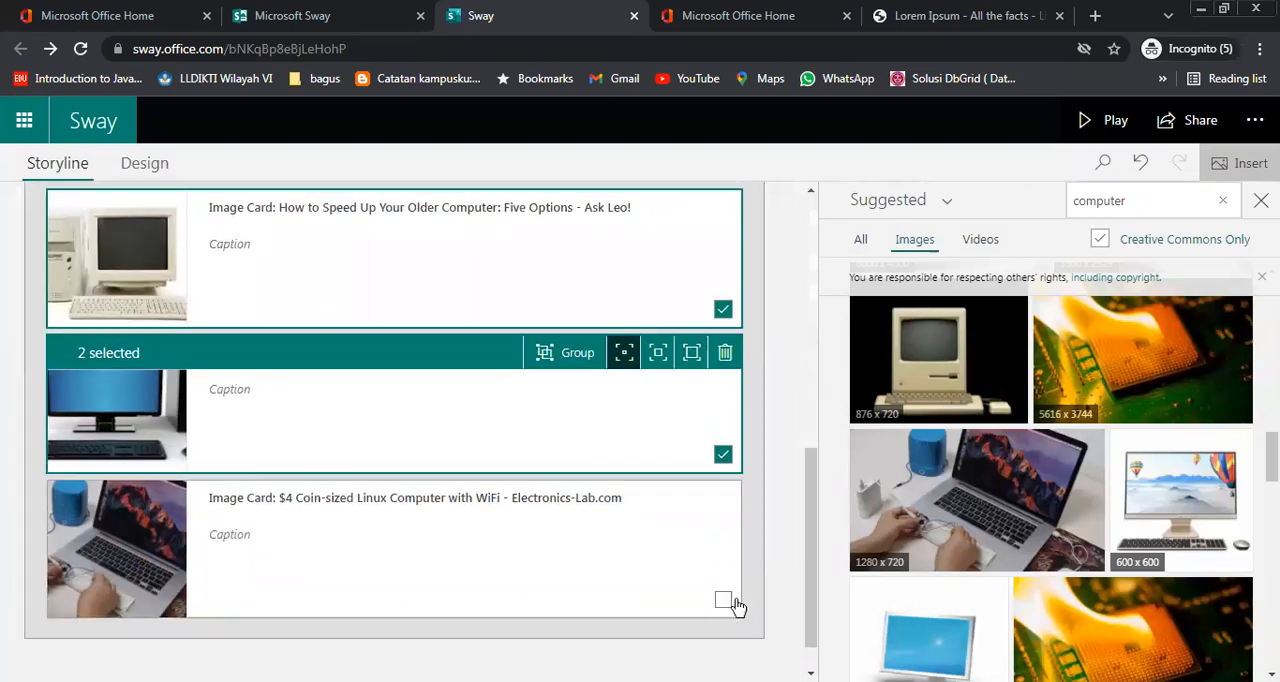
{"action": "left_click", "coordinate": [723, 604]}
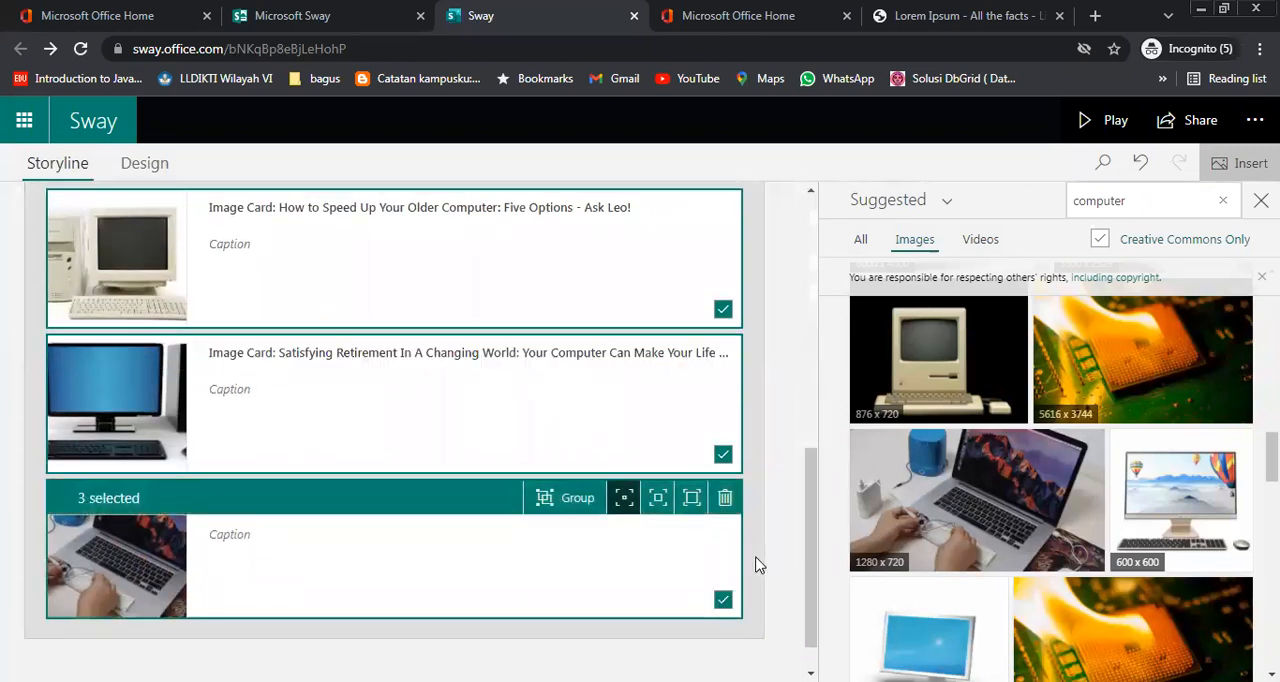
{"action": "left_click", "coordinate": [550, 497]}
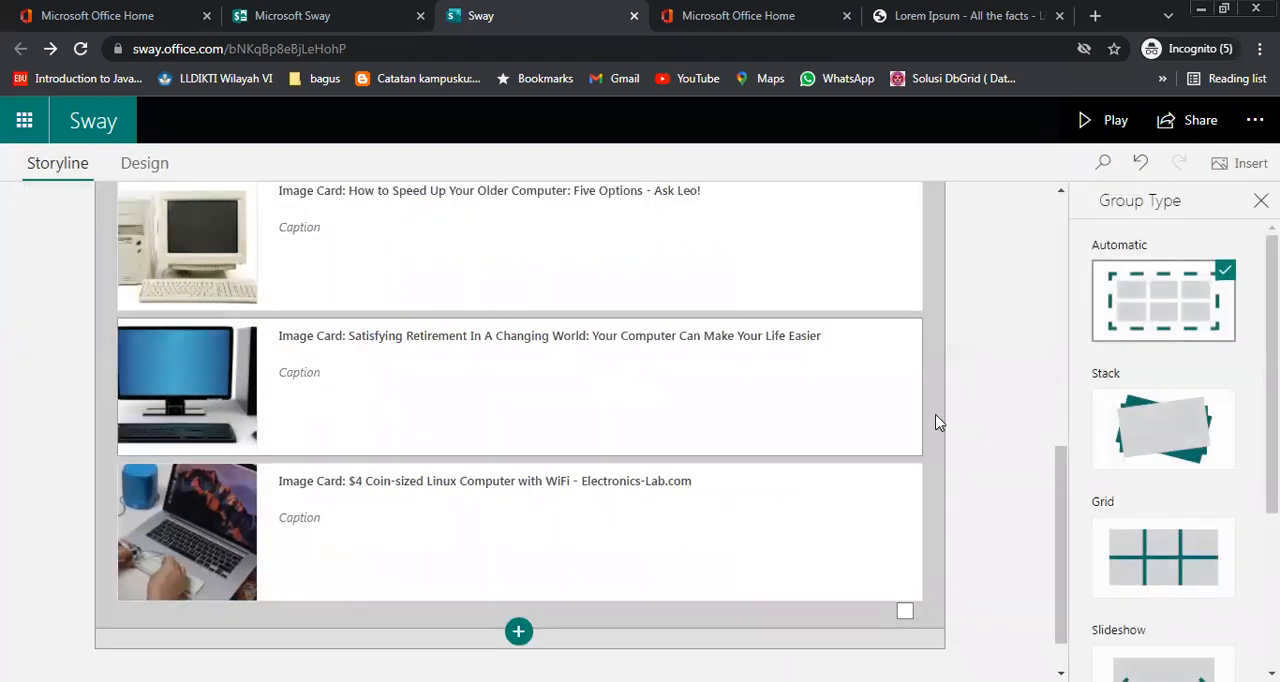
{"action": "left_click", "coordinate": [1182, 426]}
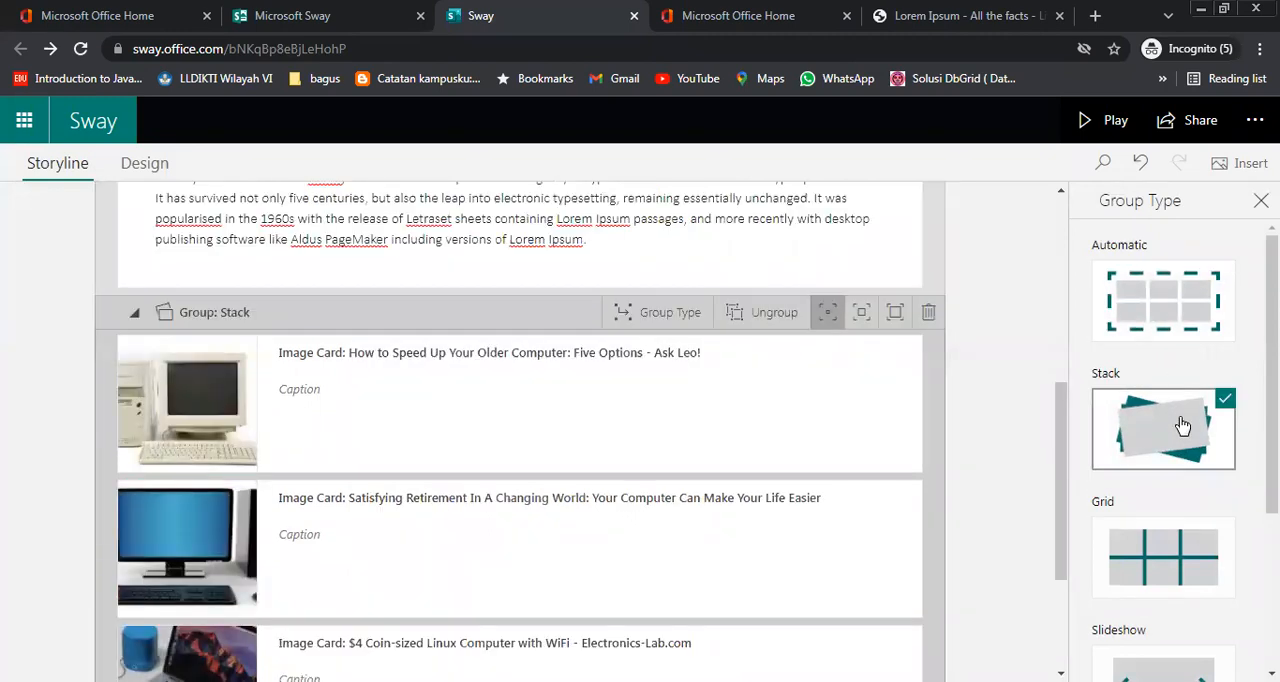
Play the presentation, flip through the image stack beside the Sejarah Komputer text, and return to editing
{"action": "left_click", "coordinate": [1108, 120]}
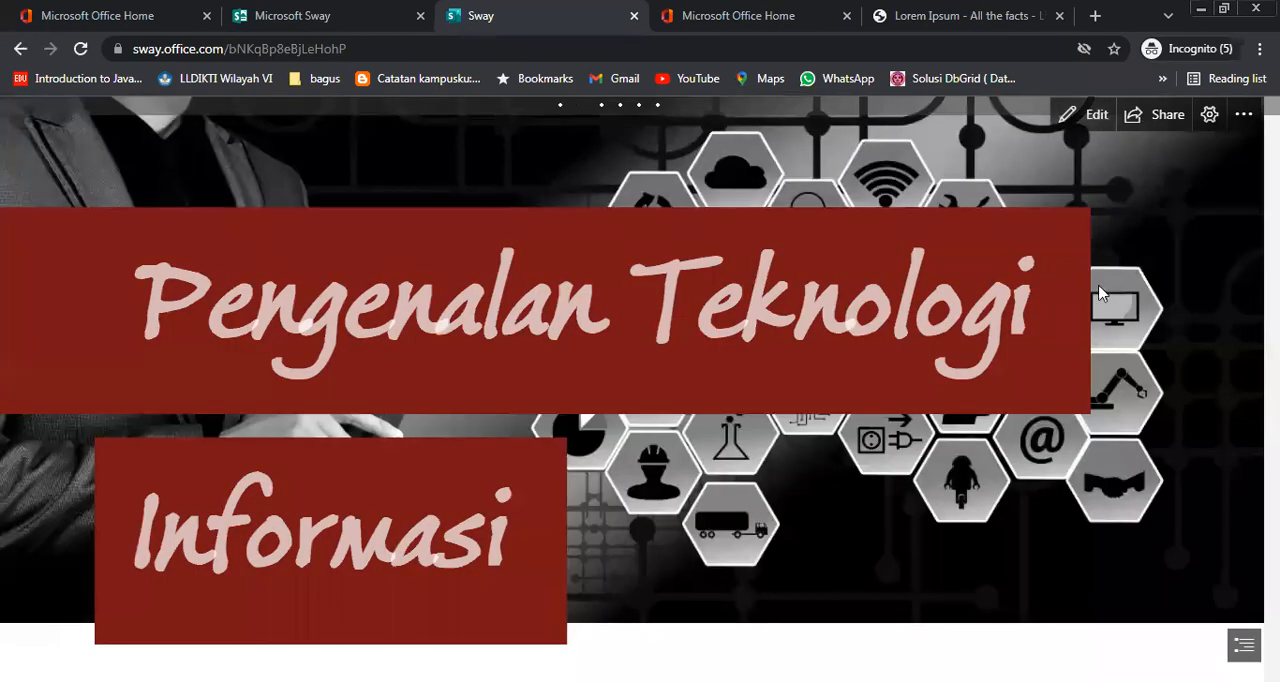
{"action": "scroll", "coordinate": [1177, 500], "scroll_direction": "down", "scroll_amount": 3}
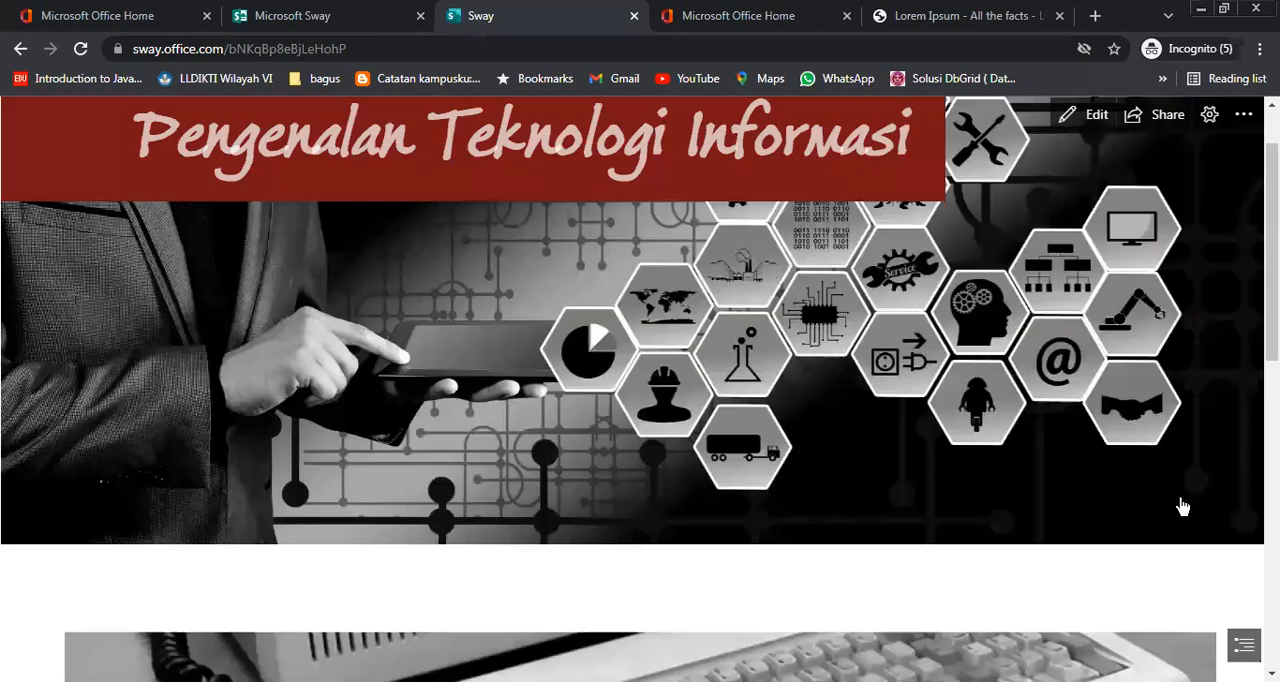
{"action": "scroll", "coordinate": [1182, 506], "scroll_direction": "down", "scroll_amount": 8}
{"action": "scroll", "coordinate": [1182, 506], "scroll_direction": "up", "scroll_amount": 2}
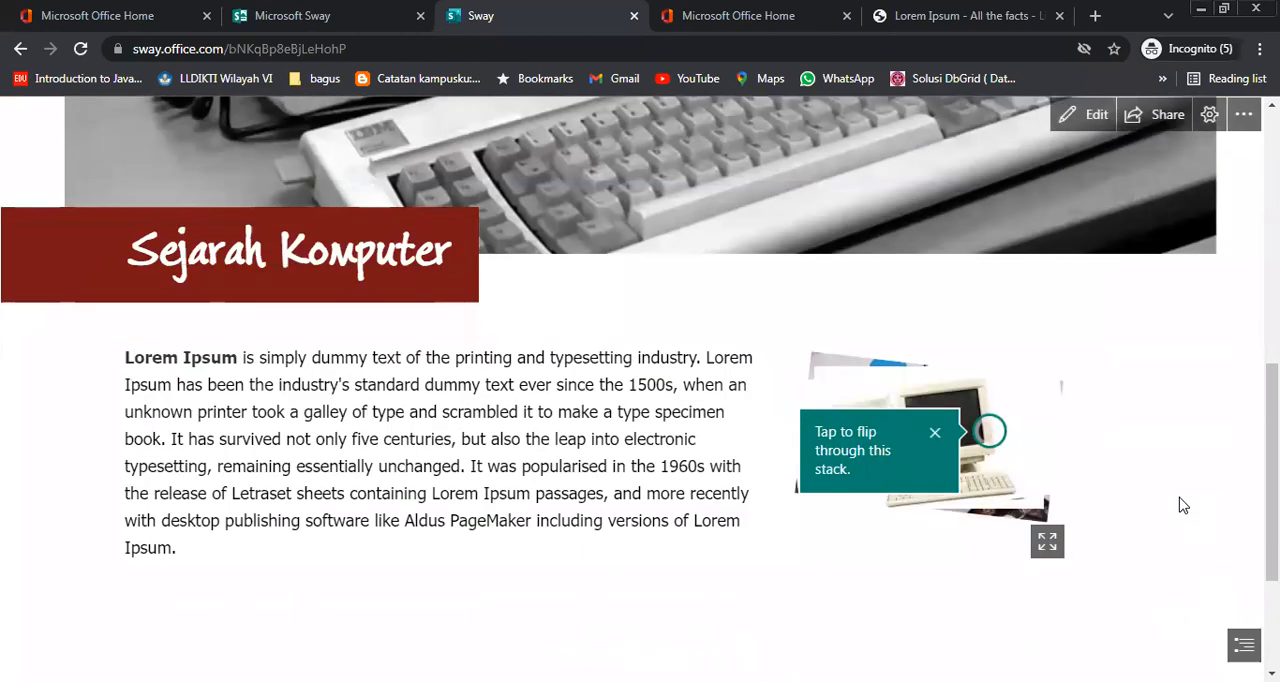
{"action": "left_click", "coordinate": [978, 444]}
{"action": "left_click", "coordinate": [978, 444]}
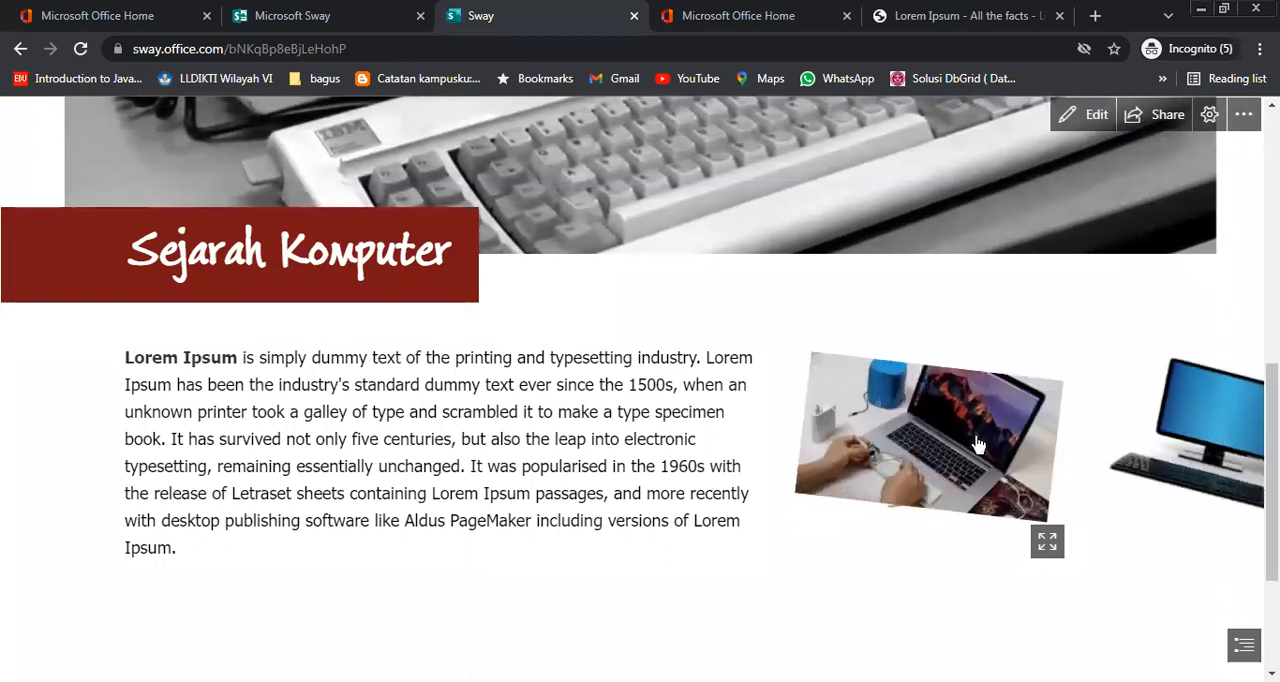
{"action": "left_click", "coordinate": [978, 444]}
{"action": "left_click", "coordinate": [978, 444]}
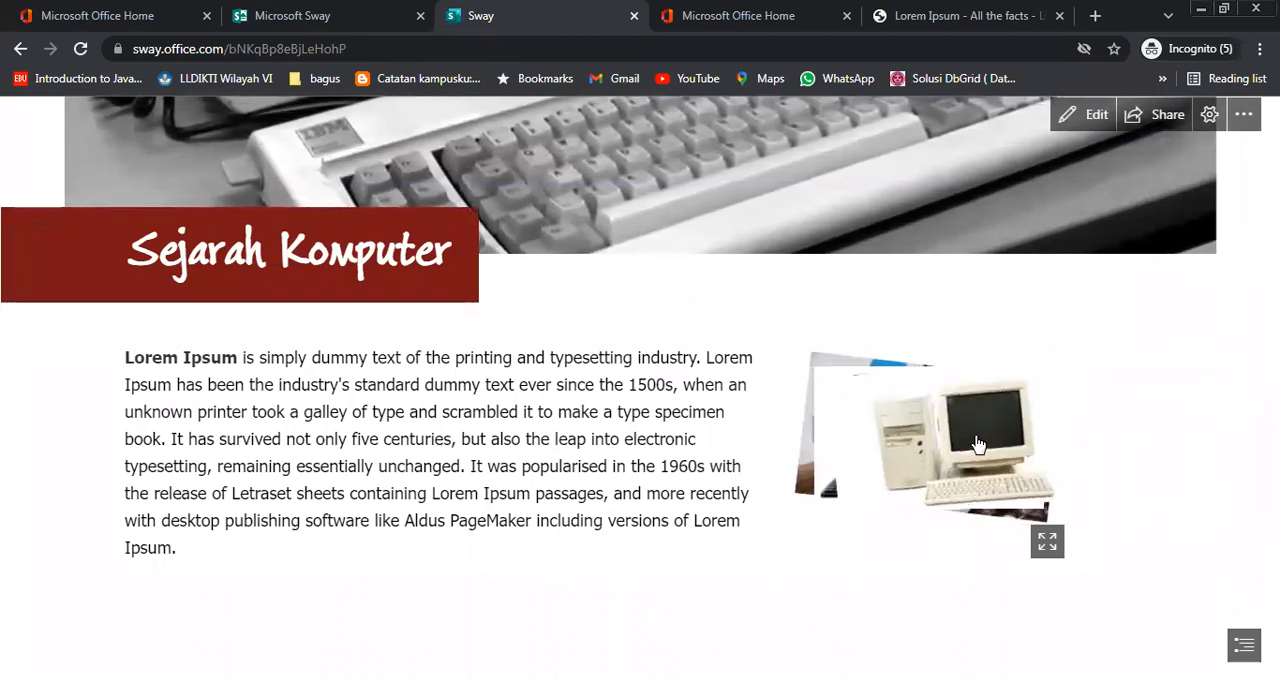
{"action": "left_click", "coordinate": [978, 444]}
{"action": "left_click", "coordinate": [978, 444]}
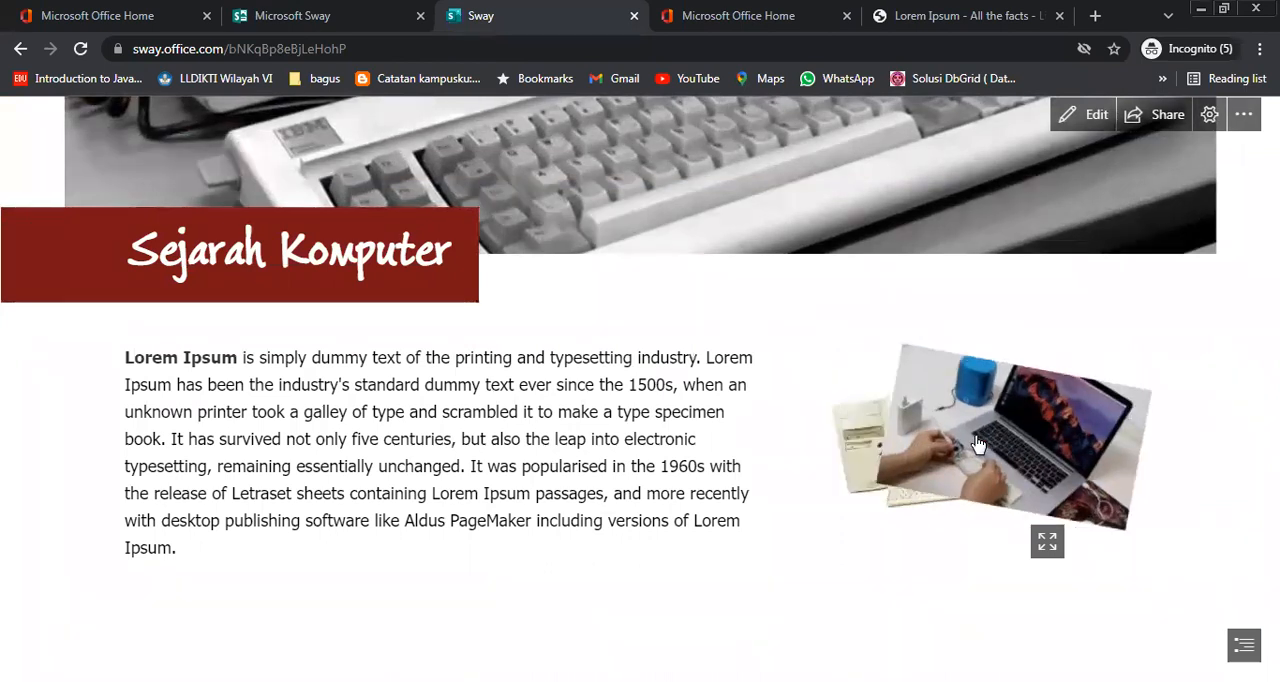
{"action": "left_click", "coordinate": [978, 444]}
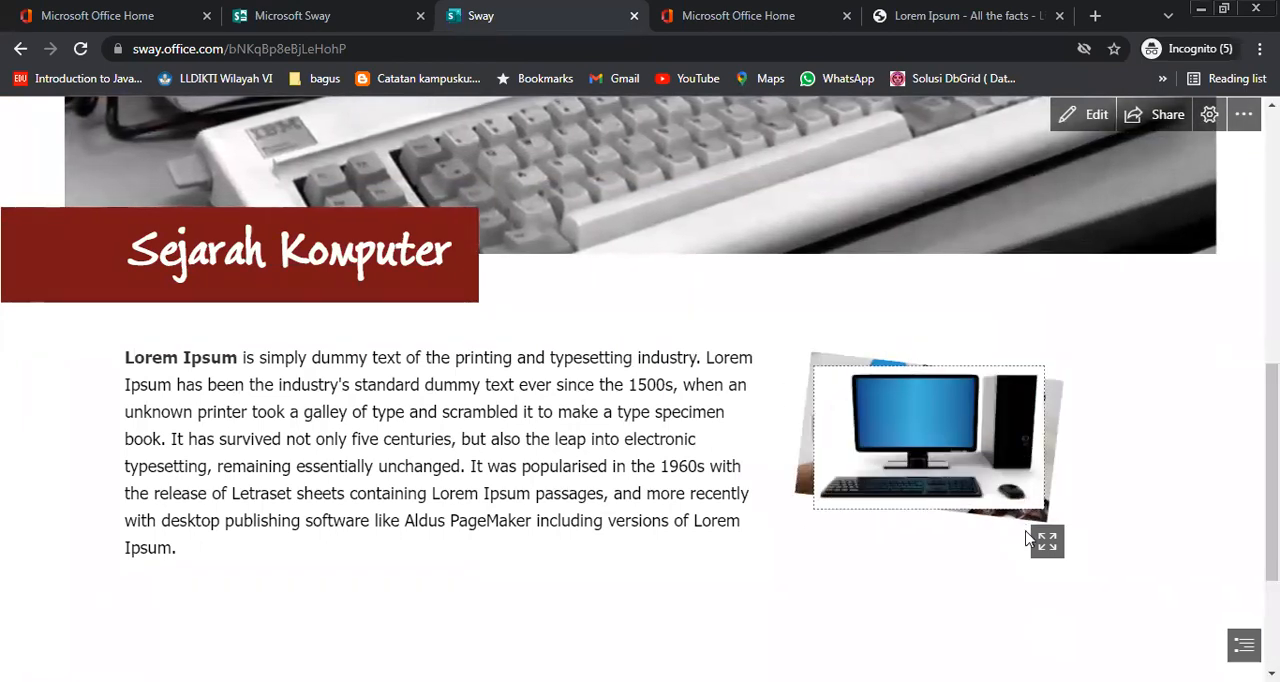
{"action": "left_click", "coordinate": [1066, 118]}
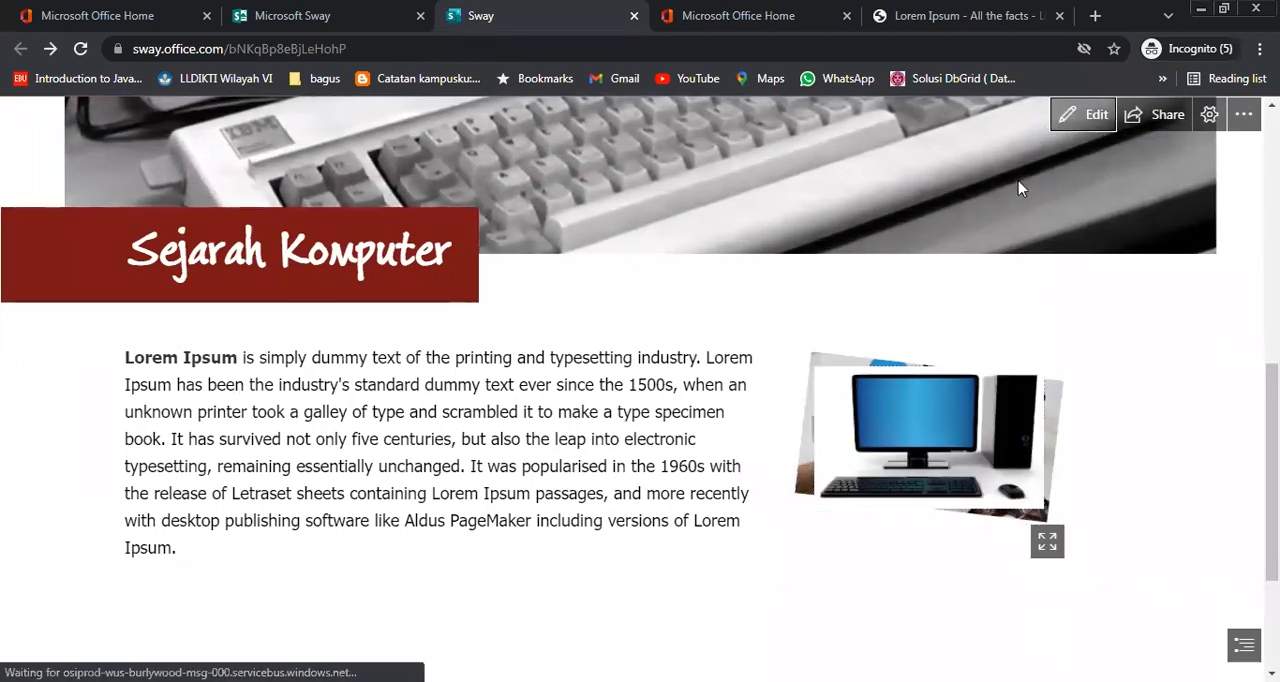
Look over the three computer image cards in the stack group and collapse the group
{"action": "scroll", "coordinate": [786, 471], "scroll_direction": "down", "scroll_amount": 2}
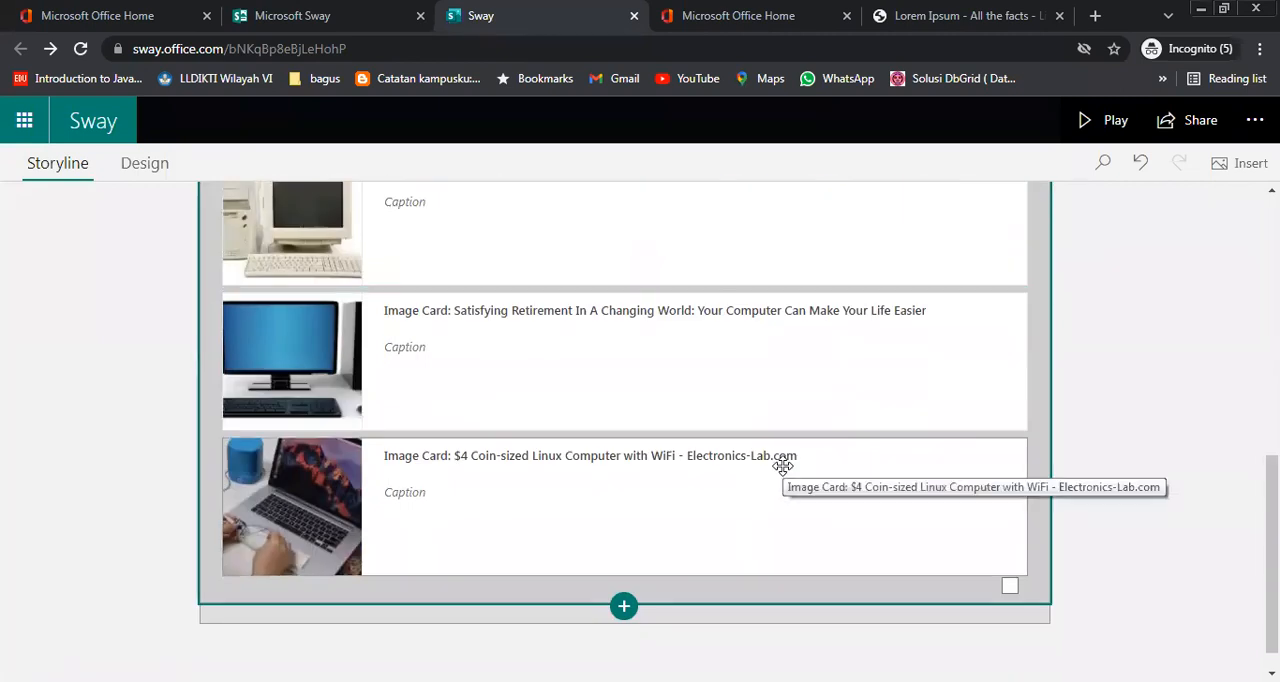
{"action": "scroll", "coordinate": [782, 466], "scroll_direction": "up", "scroll_amount": 2}
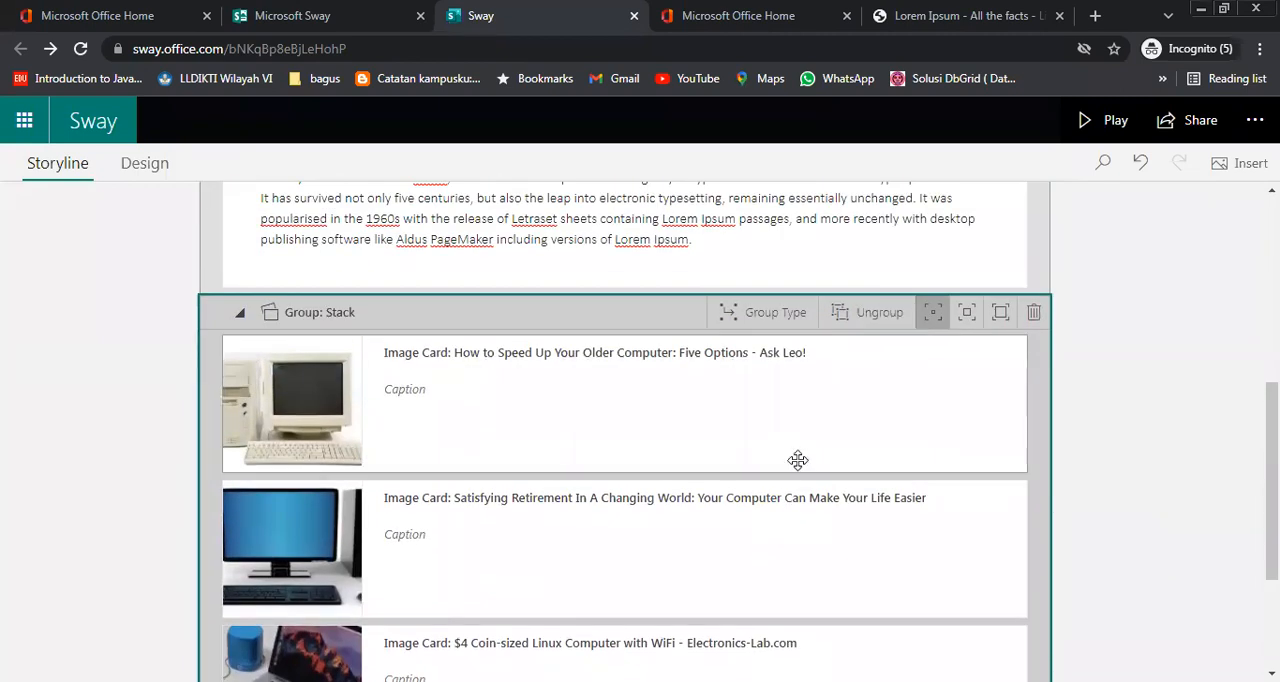
{"action": "scroll", "coordinate": [845, 427], "scroll_direction": "down", "scroll_amount": 2}
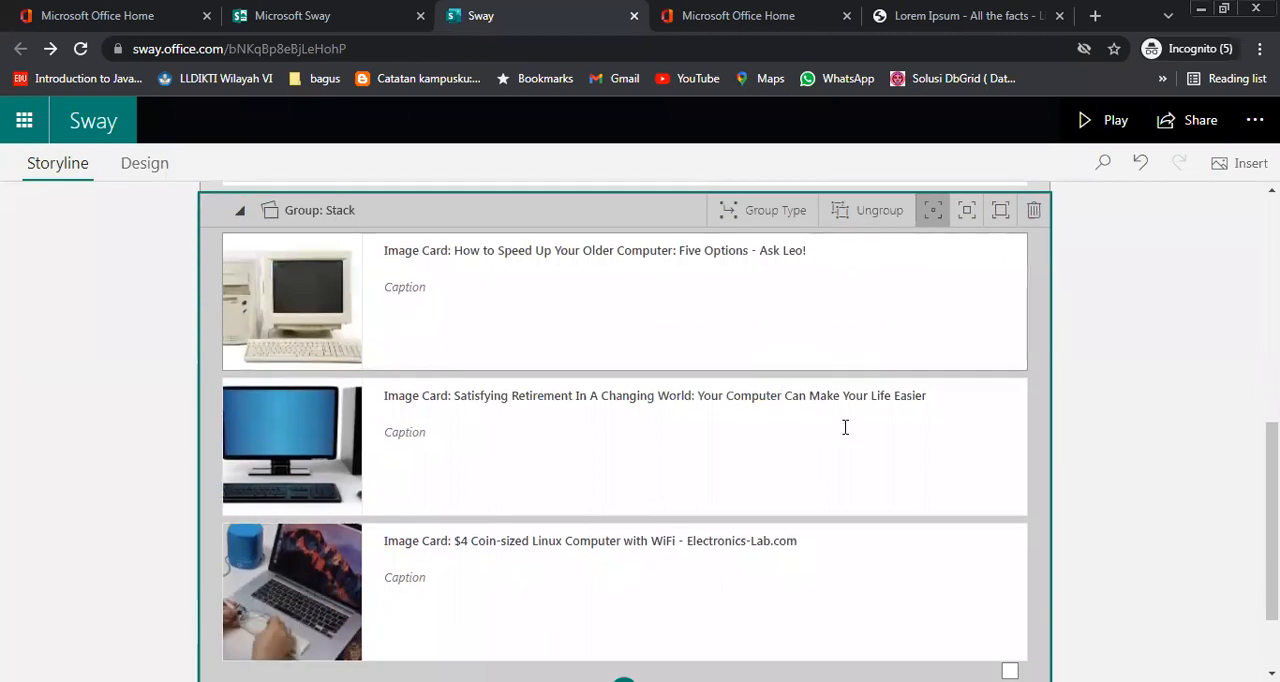
{"action": "scroll", "coordinate": [847, 440], "scroll_direction": "up", "scroll_amount": 2}
{"action": "scroll", "coordinate": [880, 480], "scroll_direction": "down", "scroll_amount": 2}
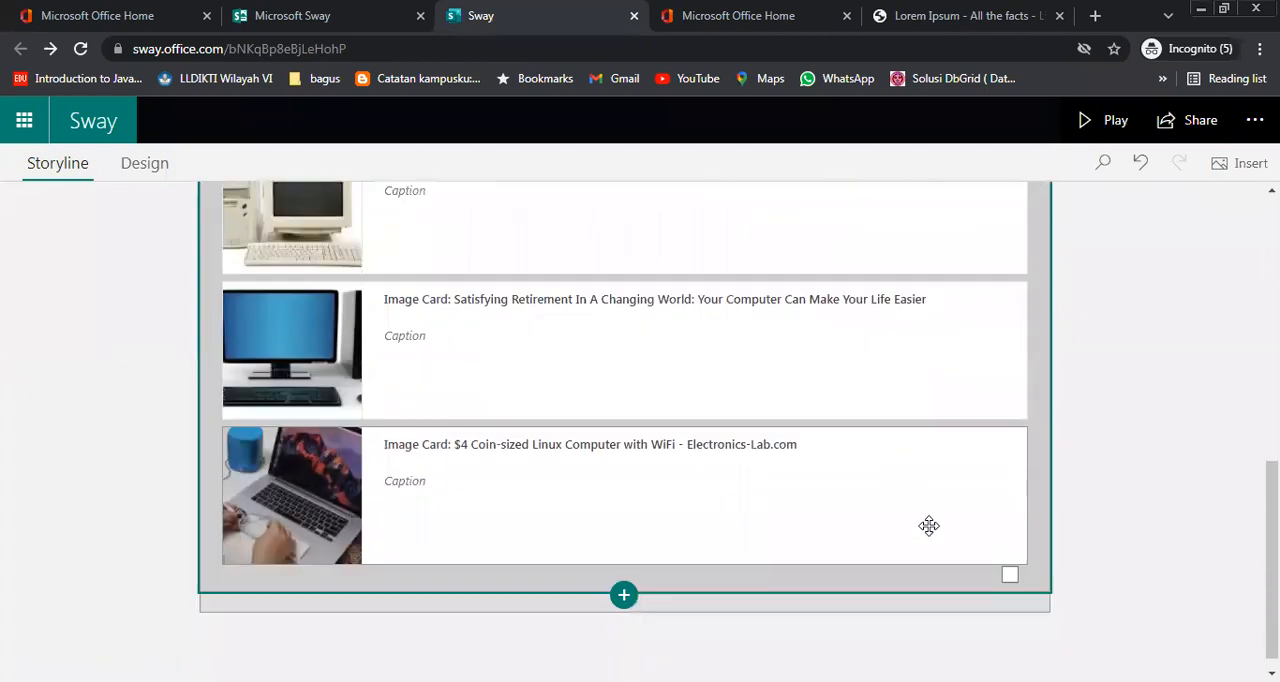
{"action": "left_click", "coordinate": [1009, 558]}
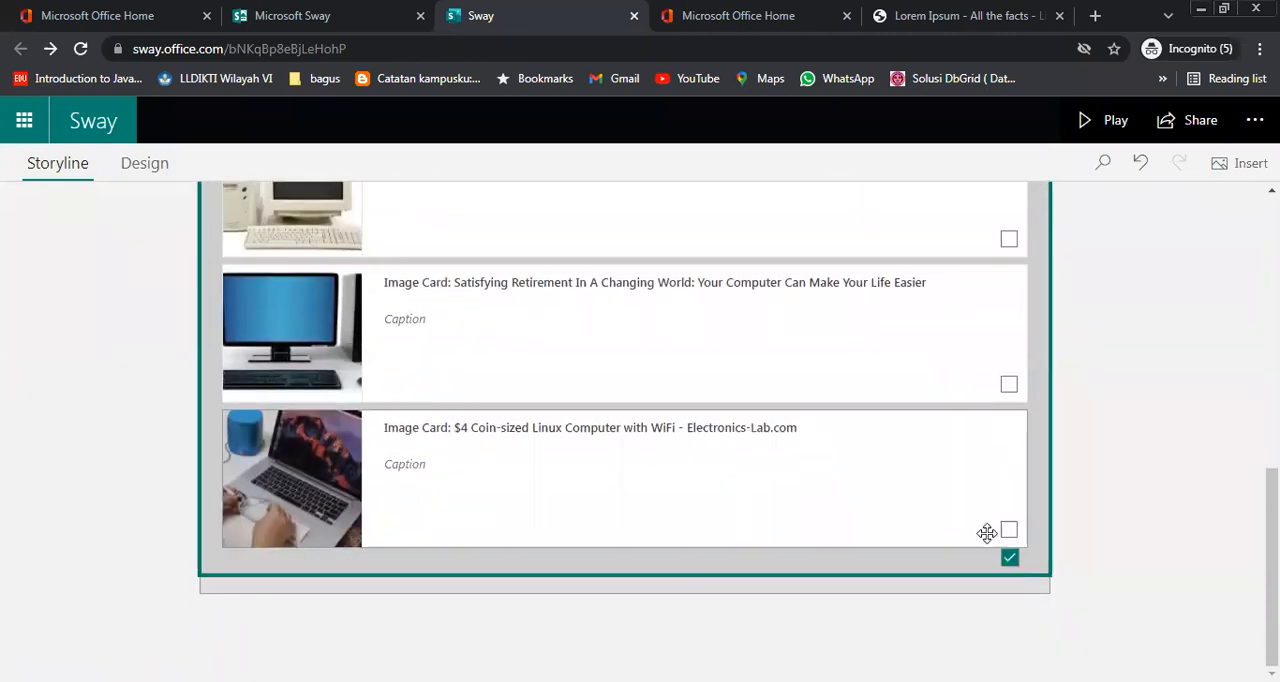
{"action": "left_click", "coordinate": [1009, 558]}
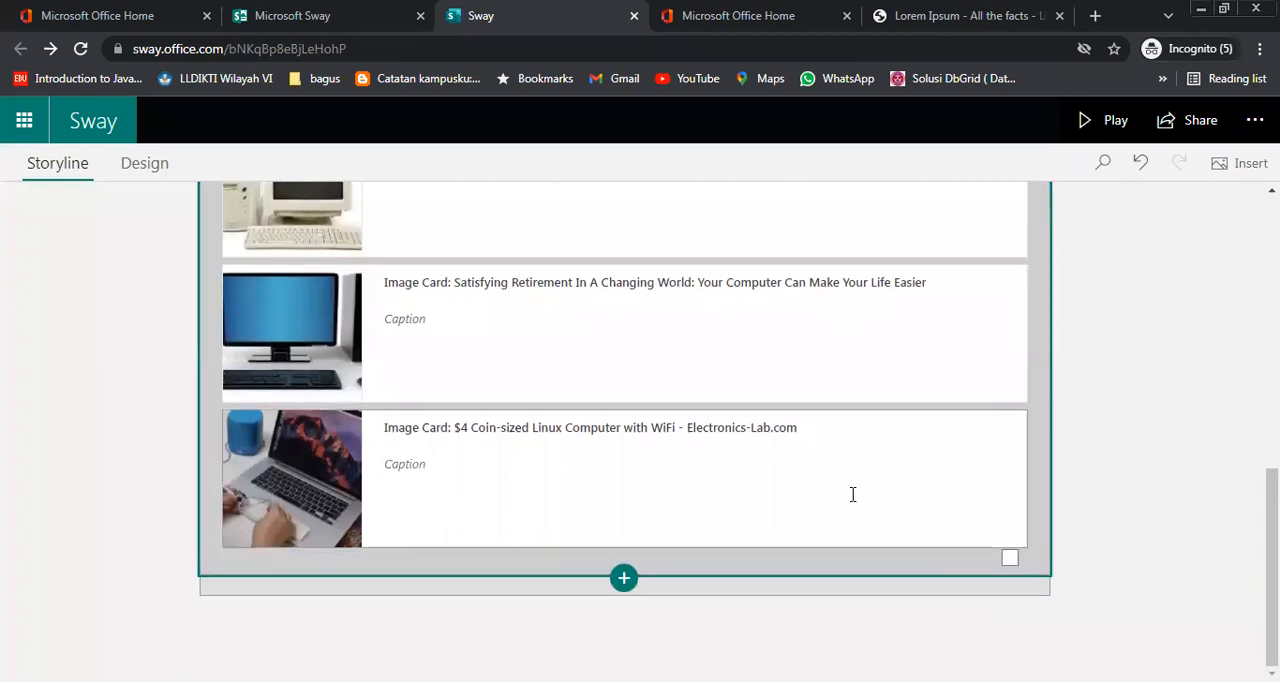
{"action": "scroll", "coordinate": [800, 480], "scroll_direction": "up", "scroll_amount": 3}
{"action": "left_click", "coordinate": [759, 472]}
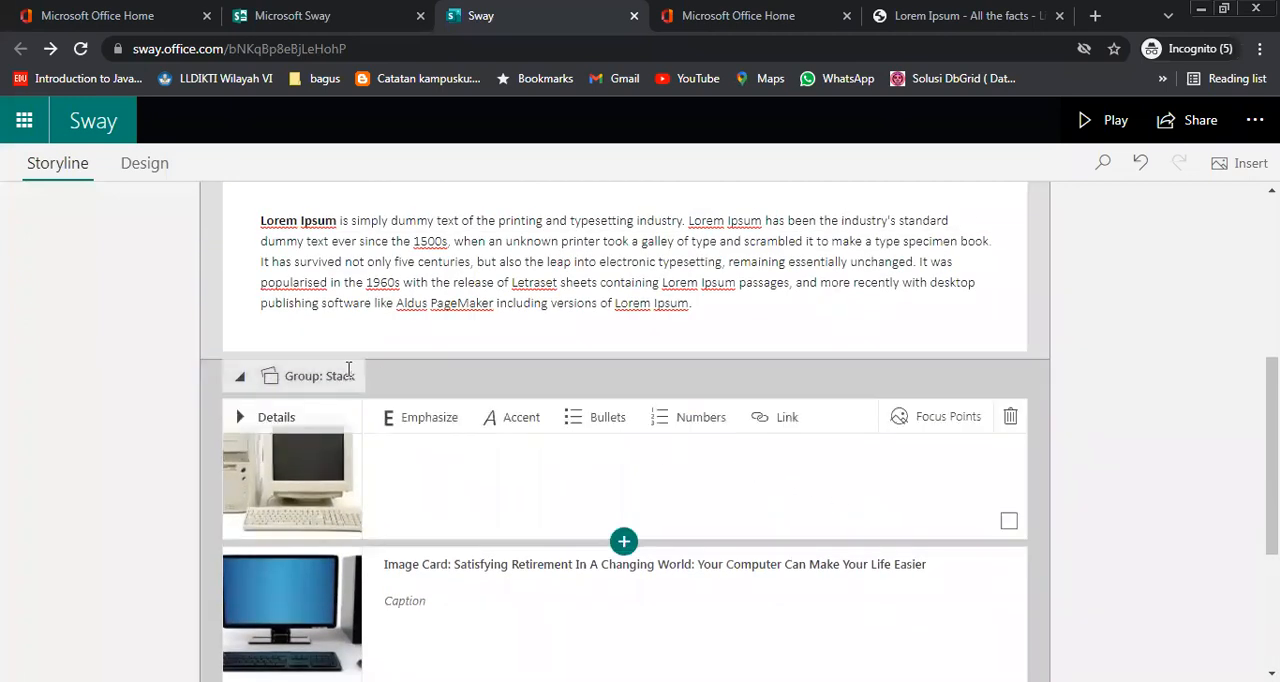
{"action": "left_click", "coordinate": [348, 375]}
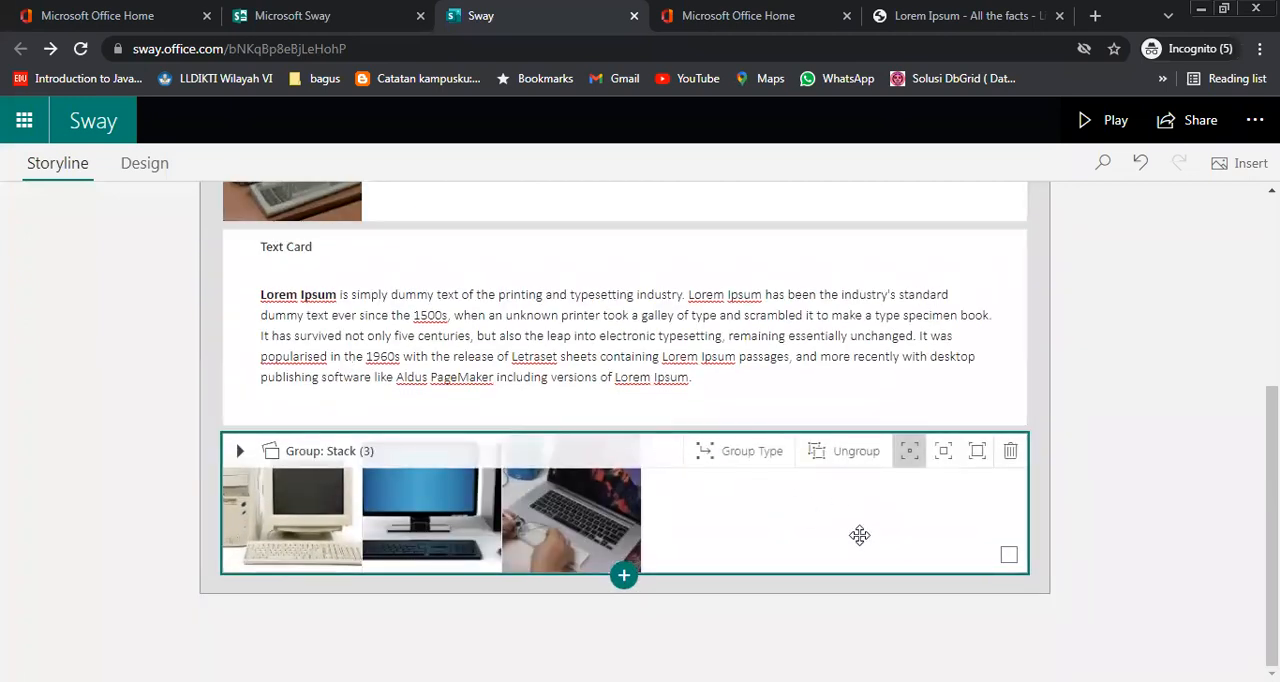
Change the group type of the three computer images to the single-image Slideshow without thumbnails
{"action": "scroll", "coordinate": [850, 530], "scroll_direction": "up", "scroll_amount": 3}
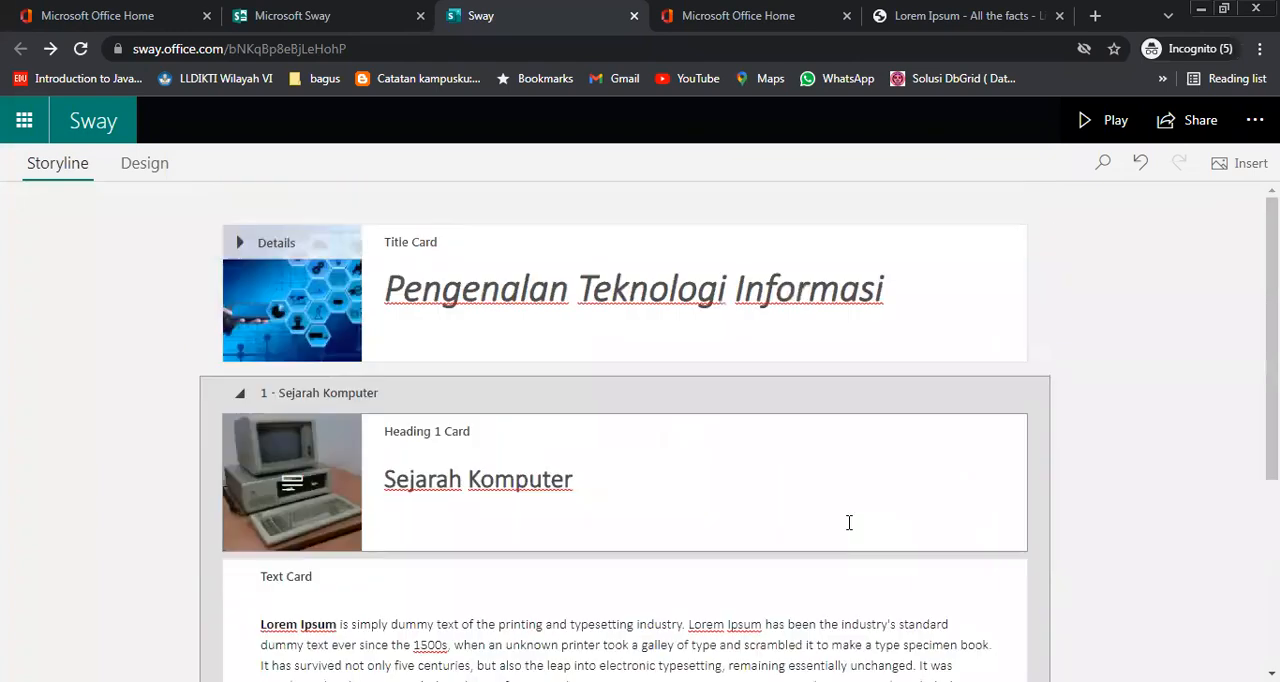
{"action": "scroll", "coordinate": [849, 523], "scroll_direction": "down", "scroll_amount": 3}
{"action": "scroll", "coordinate": [750, 466], "scroll_direction": "down", "scroll_amount": 1}
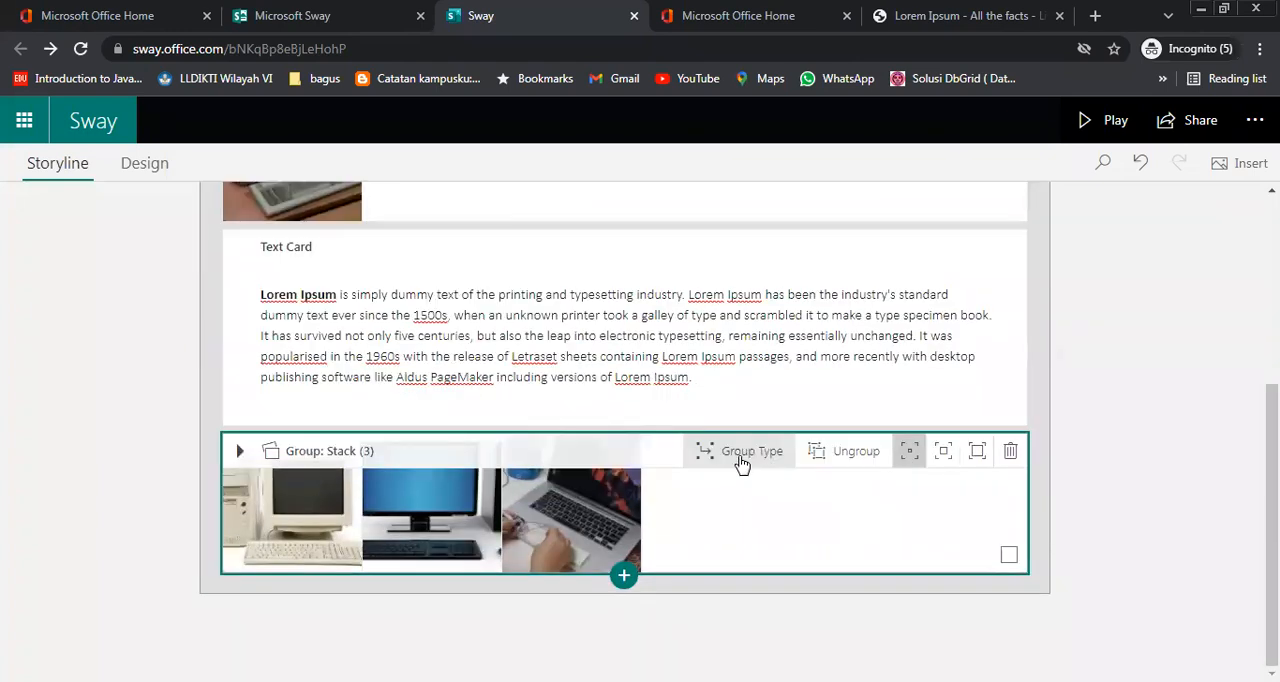
{"action": "left_click", "coordinate": [739, 461]}
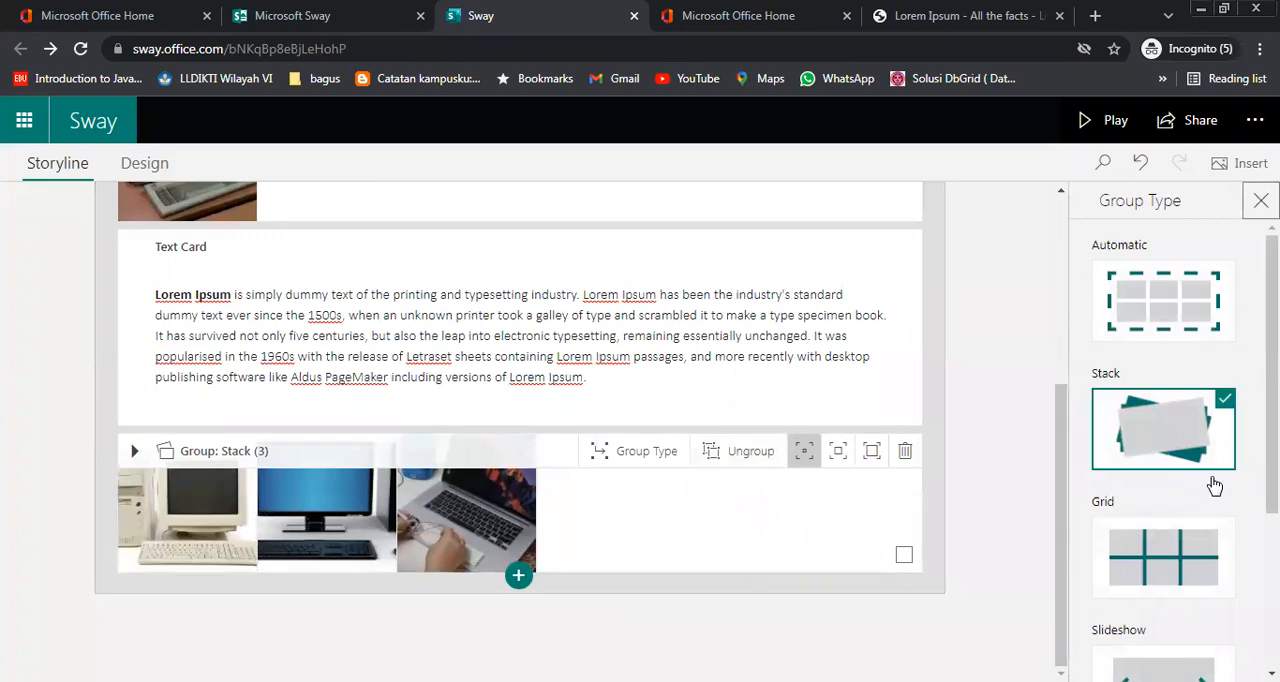
{"action": "scroll", "coordinate": [1213, 485], "scroll_direction": "down", "scroll_amount": 2}
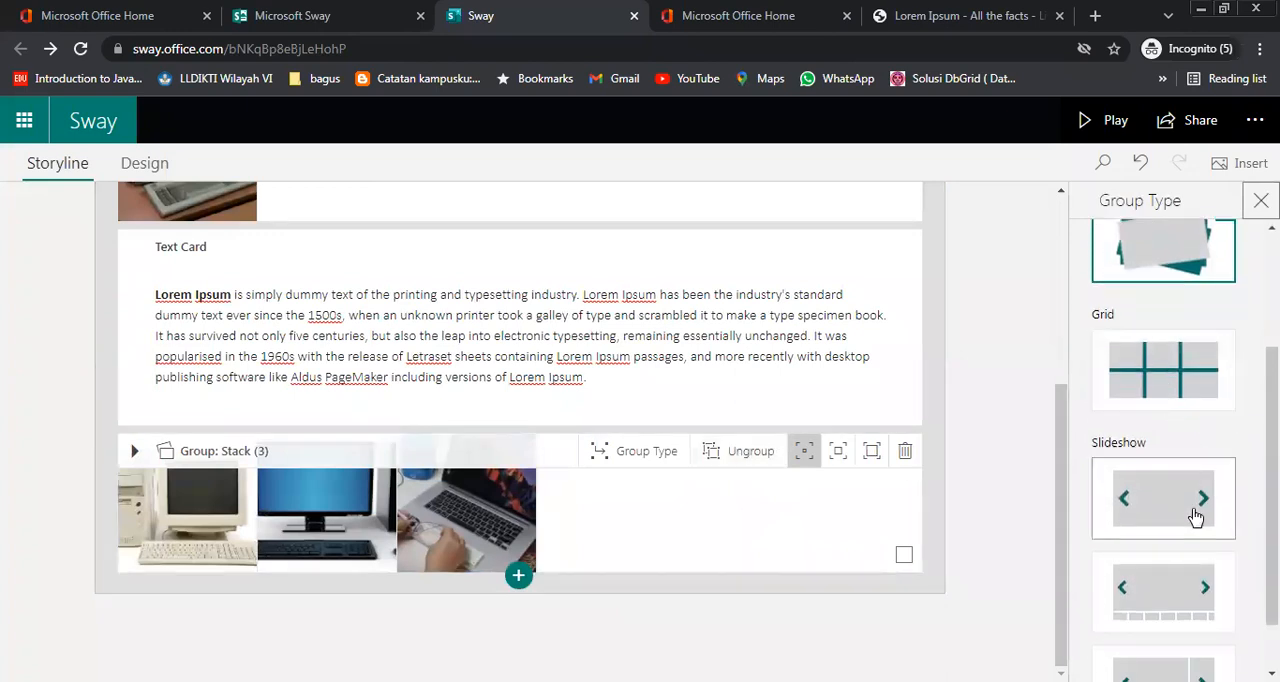
{"action": "scroll", "coordinate": [1198, 516], "scroll_direction": "down", "scroll_amount": 1}
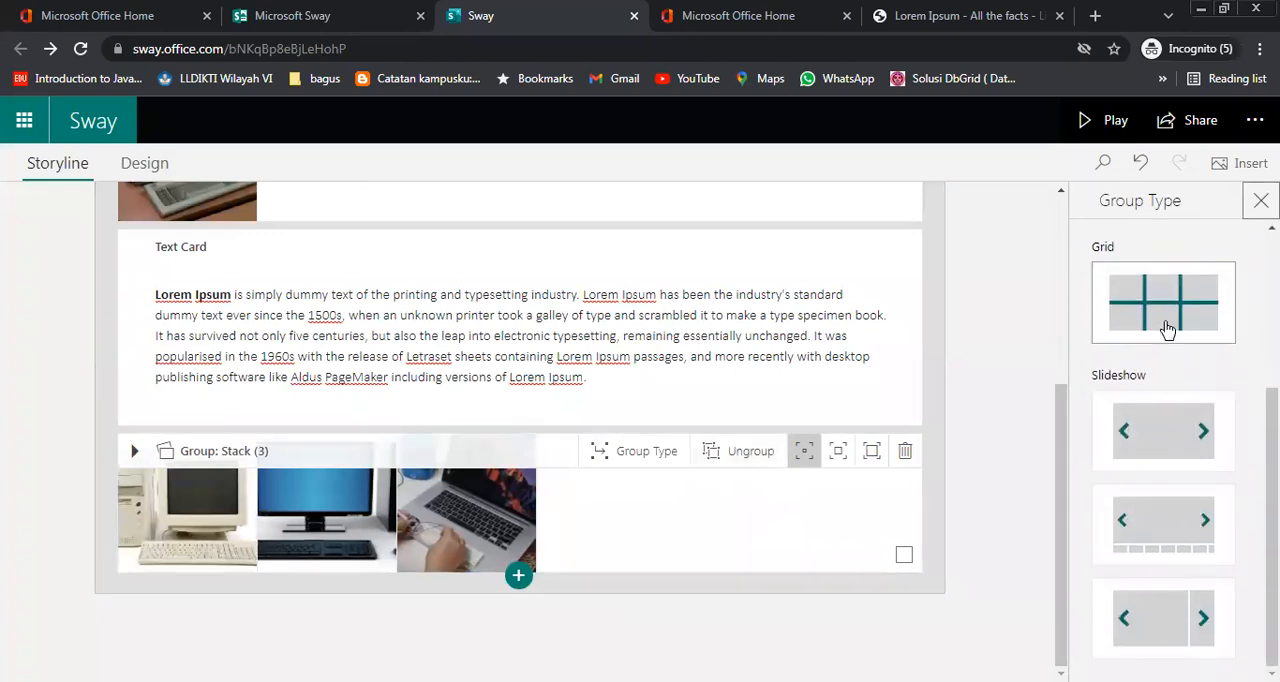
{"action": "left_click", "coordinate": [1168, 432]}
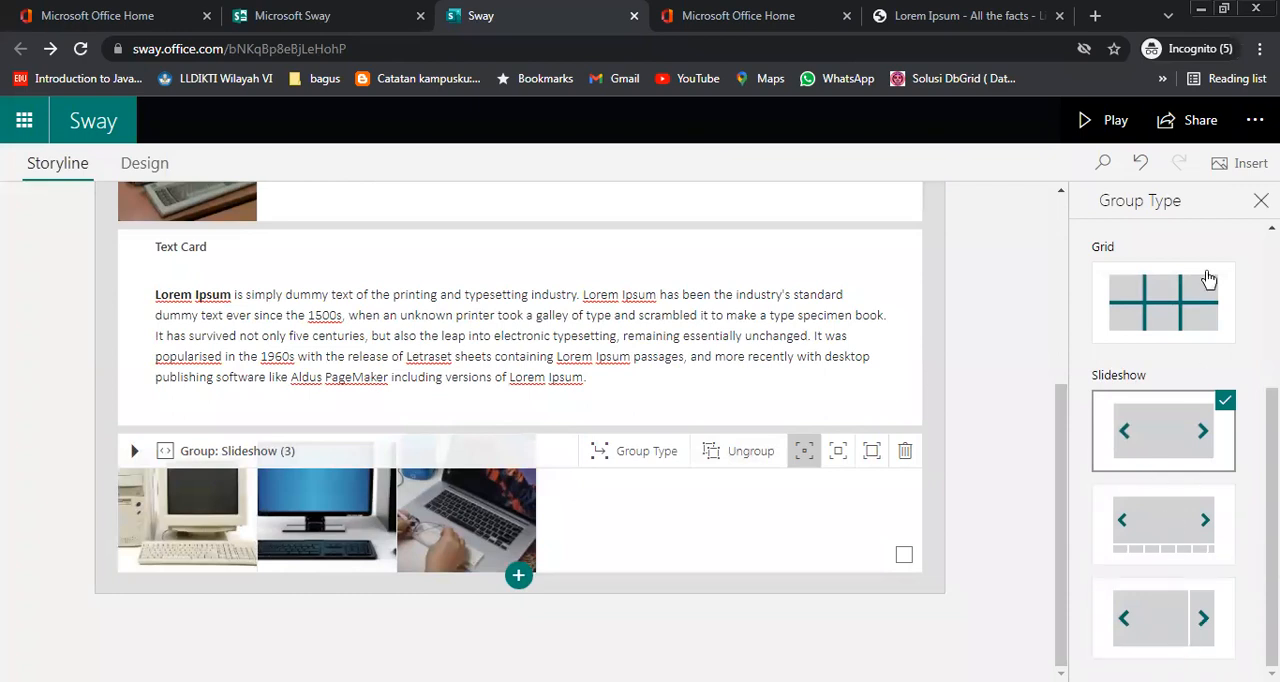
Play the presentation, flip through the image slideshow beside the Sejarah Komputer text, close the enlarged image, and return to editing
{"action": "left_click", "coordinate": [1112, 120]}
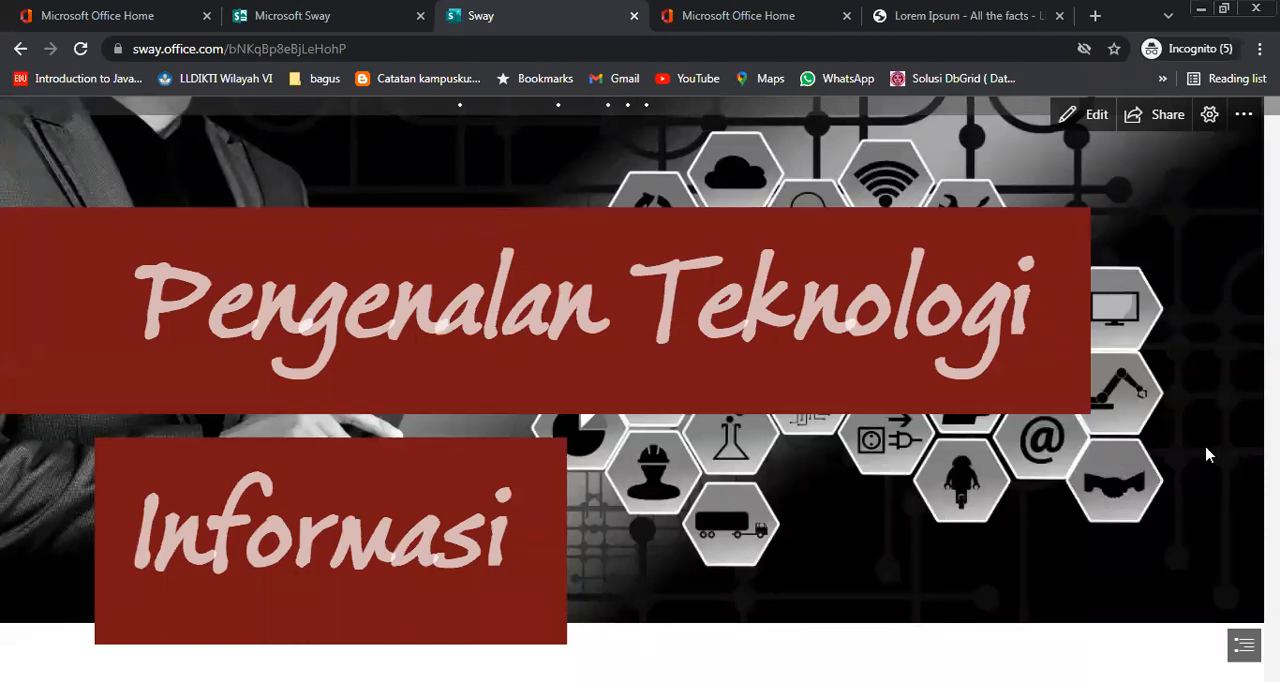
{"action": "scroll", "coordinate": [1210, 480], "scroll_direction": "down", "scroll_amount": 3}
{"action": "scroll", "coordinate": [1222, 543], "scroll_direction": "down", "scroll_amount": 5}
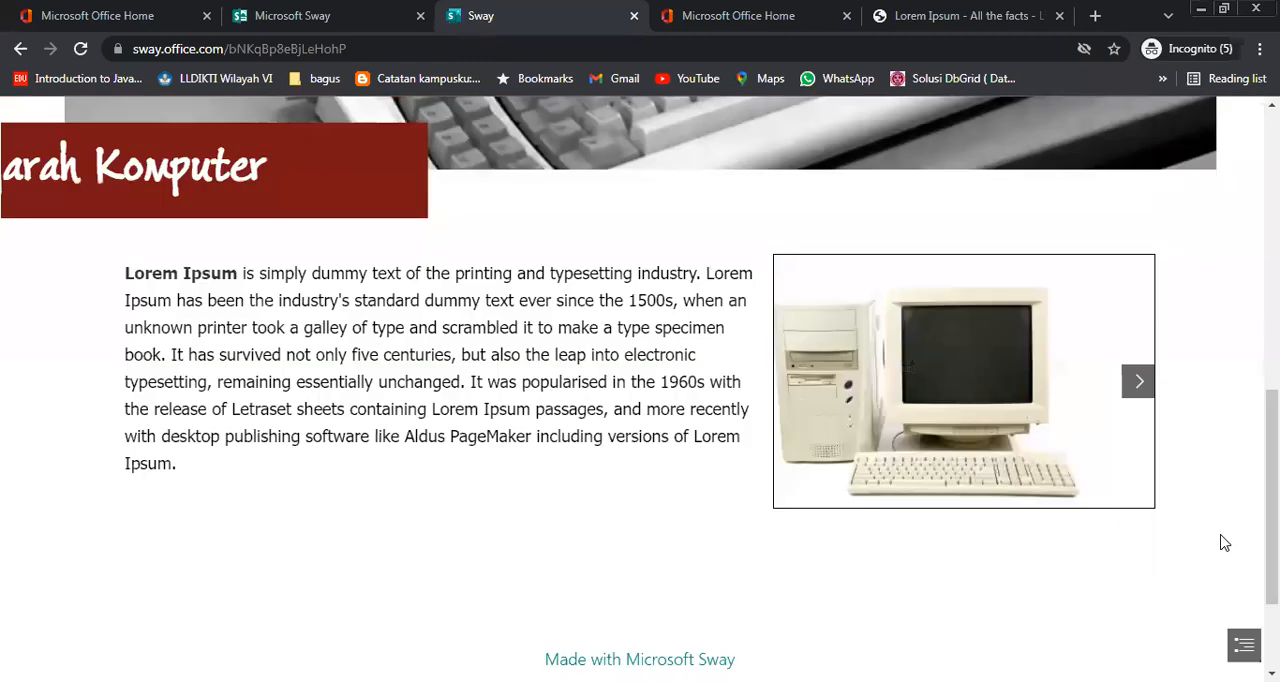
{"action": "left_click", "coordinate": [1141, 388]}
{"action": "left_click", "coordinate": [1141, 388]}
{"action": "left_click", "coordinate": [1141, 389]}
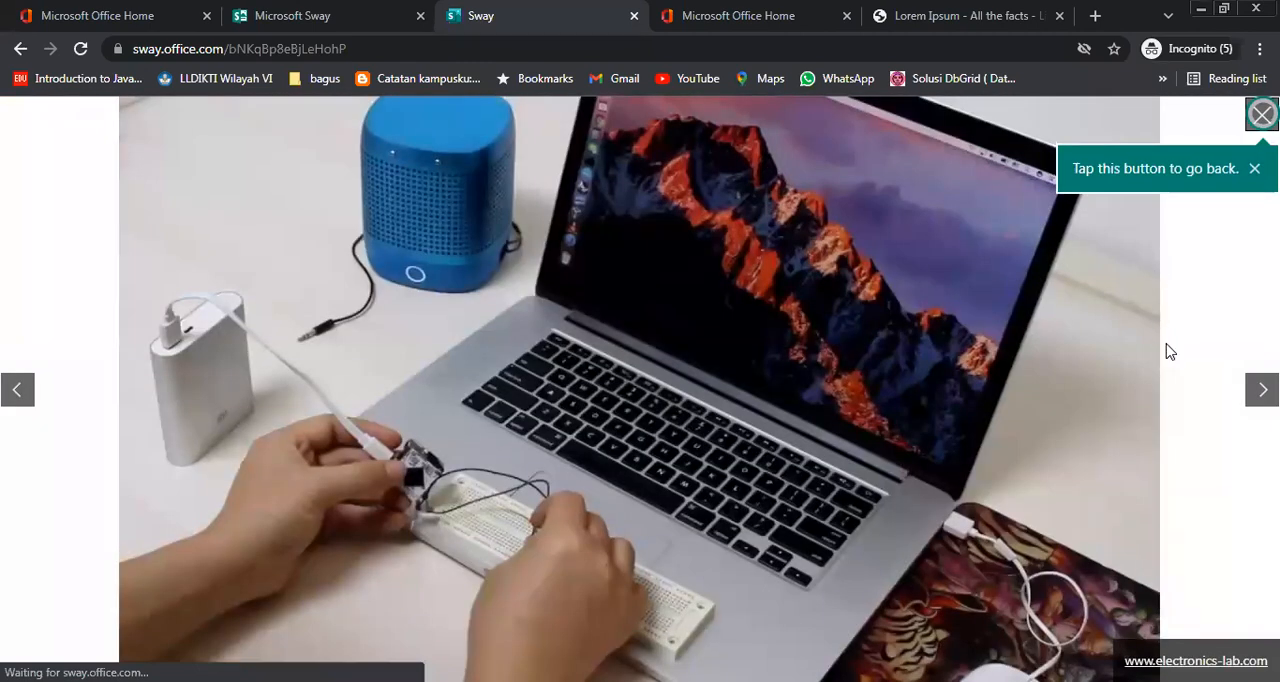
{"action": "left_click", "coordinate": [1262, 390]}
{"action": "left_click", "coordinate": [1262, 390]}
{"action": "left_click", "coordinate": [1262, 390]}
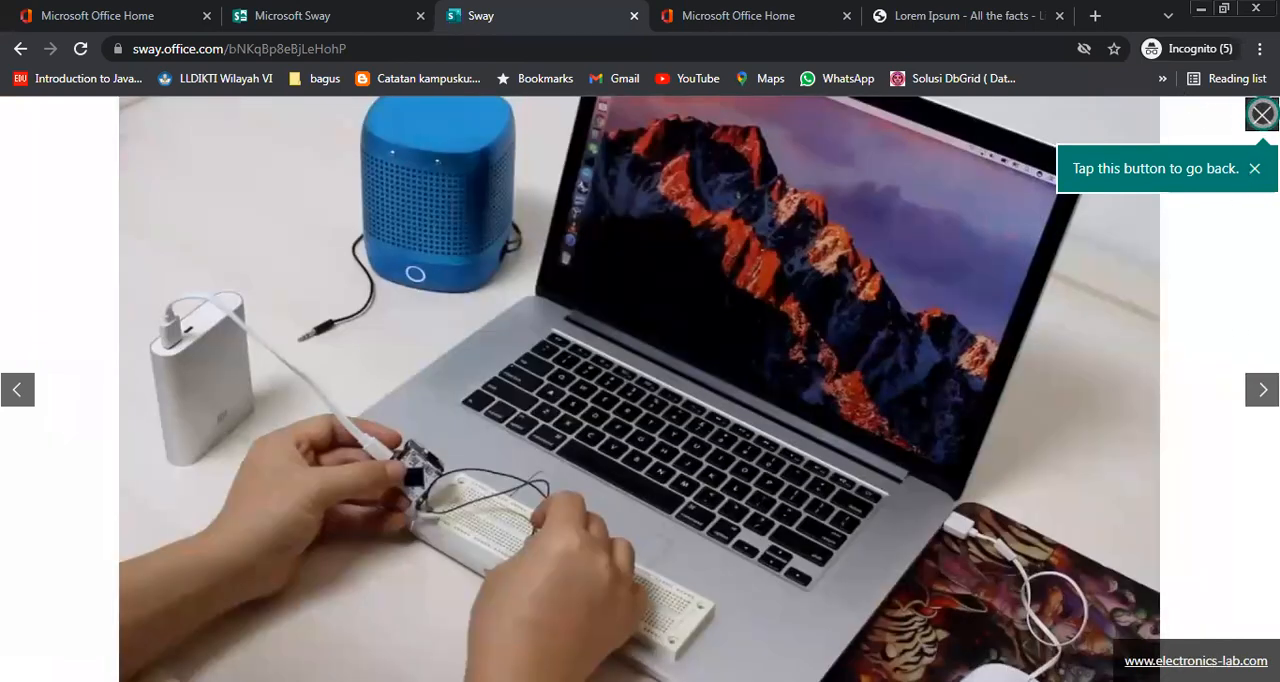
{"action": "left_click", "coordinate": [1262, 113]}
{"action": "left_click", "coordinate": [1085, 116]}
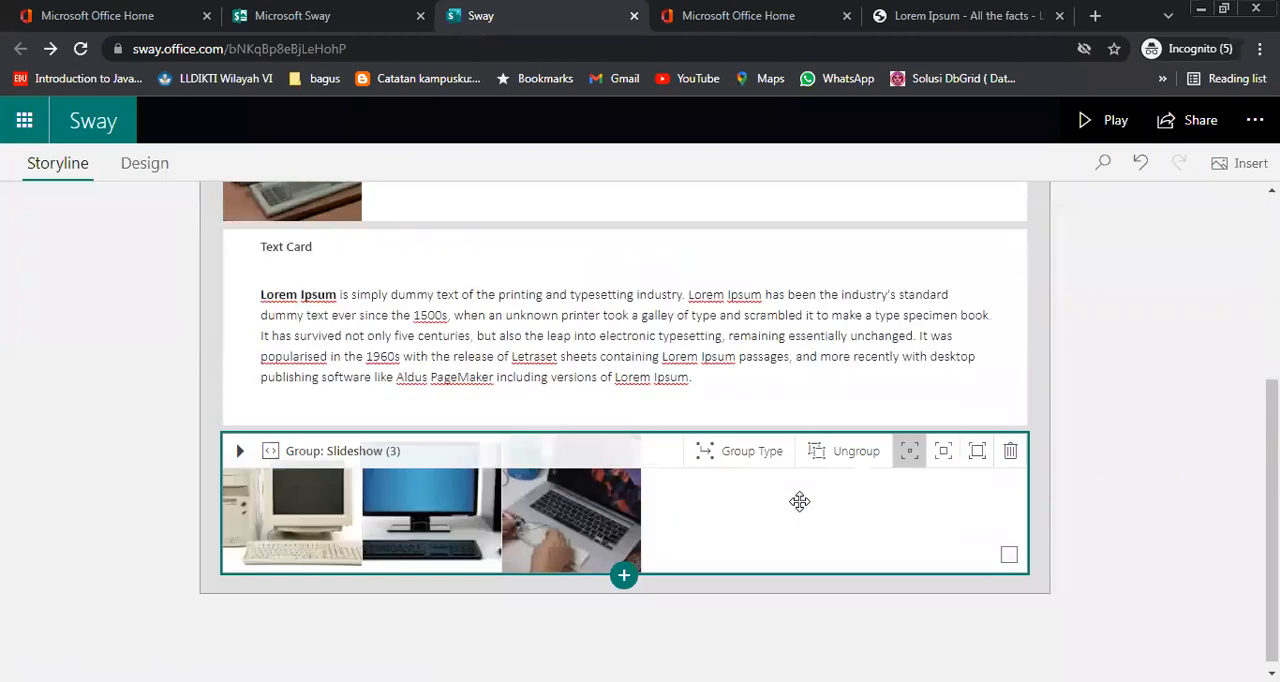
Insert a new Stack group below the slideshow group and start an image card in it
{"action": "left_click", "coordinate": [623, 578]}
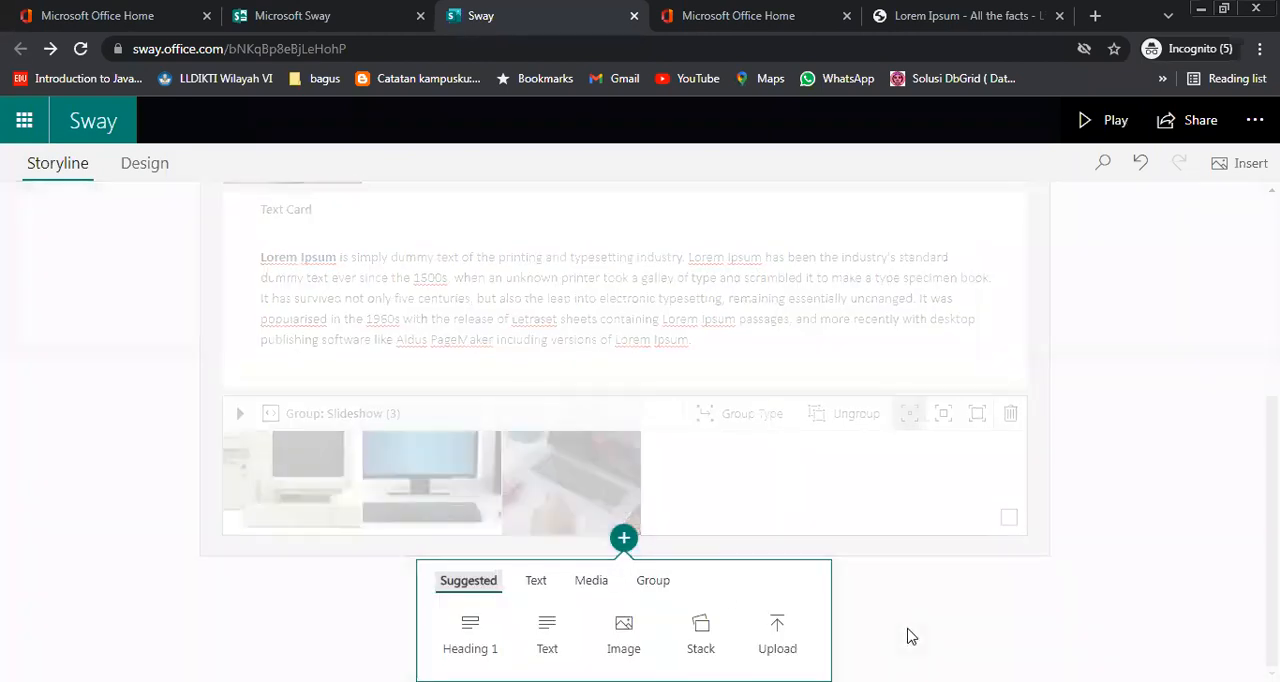
{"action": "left_click", "coordinate": [718, 638]}
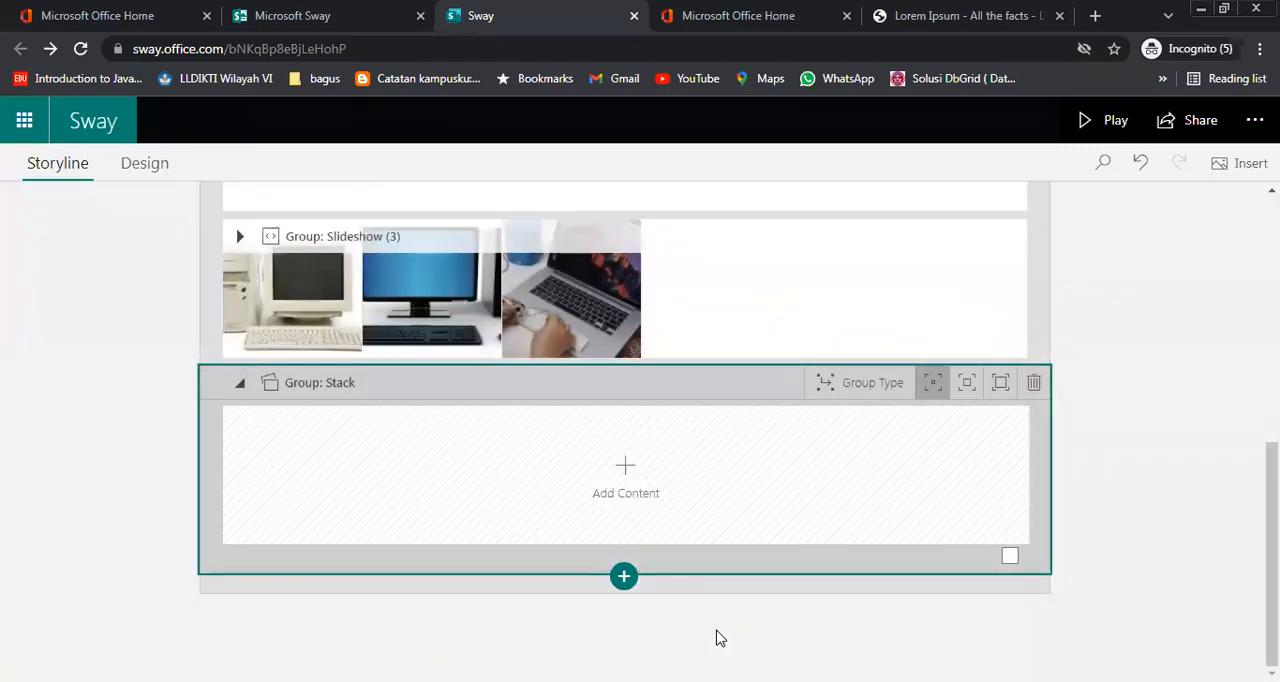
{"action": "left_click", "coordinate": [626, 488]}
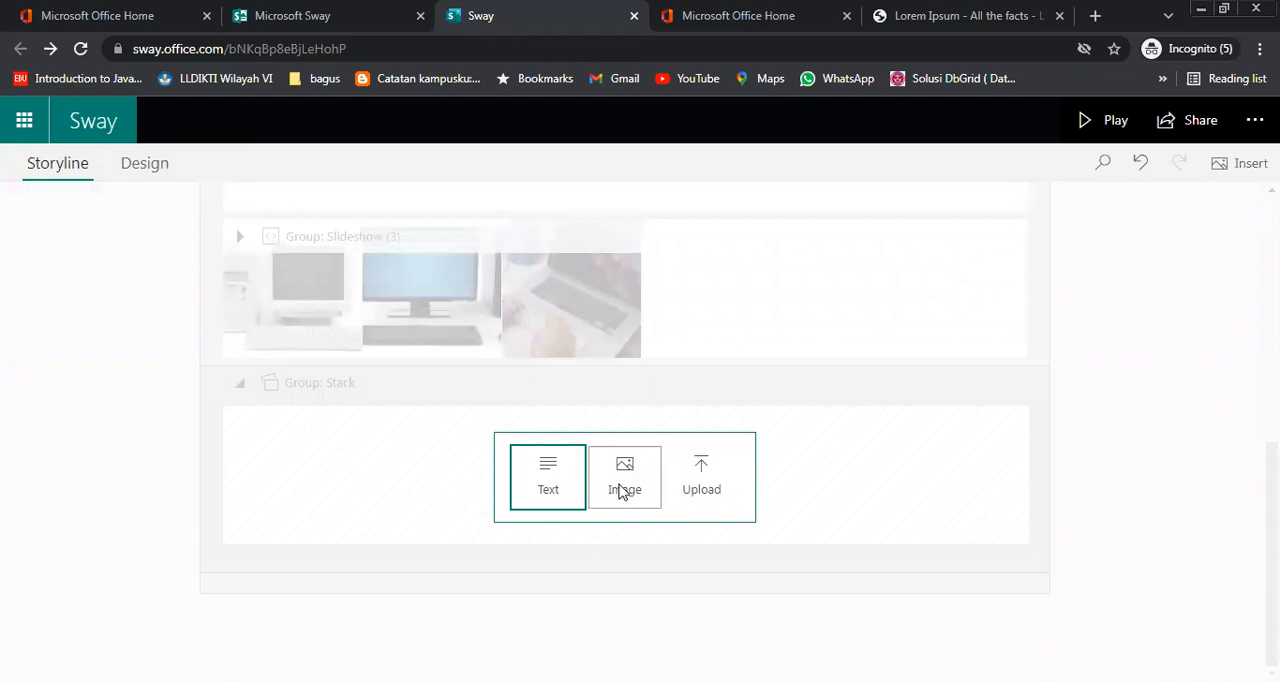
{"action": "left_click", "coordinate": [623, 487]}
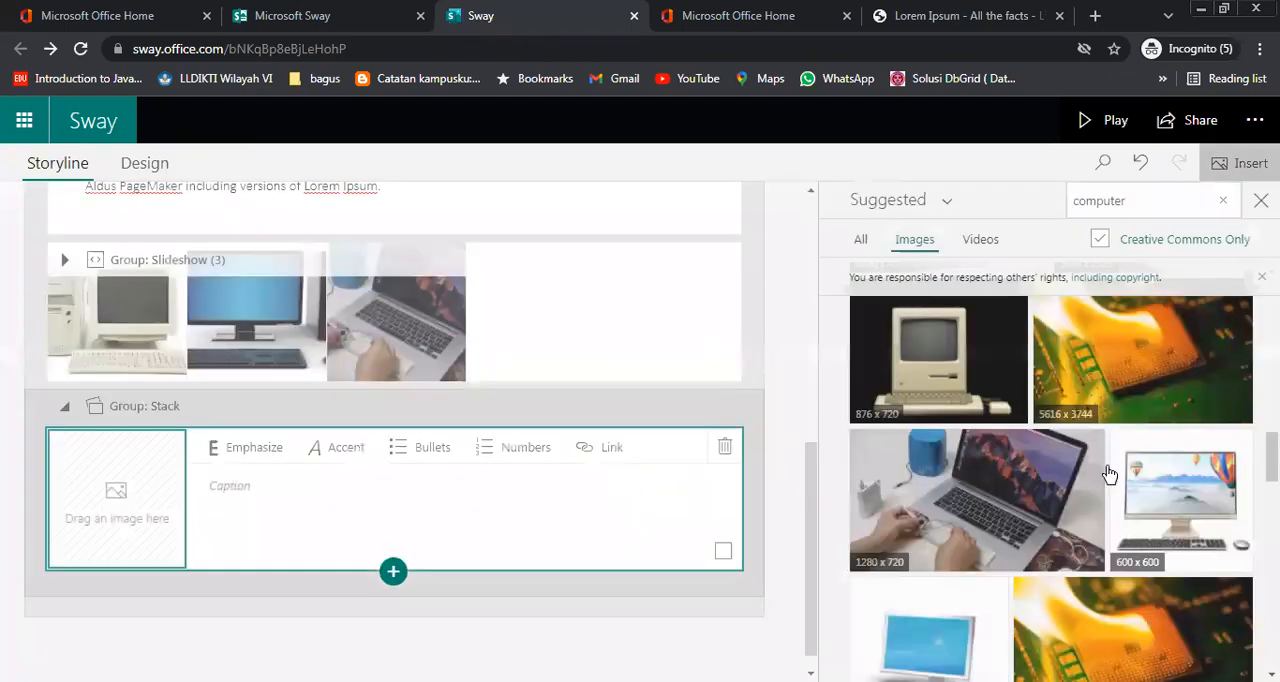
Search the suggested Creative Commons images for "notebook"
{"action": "double_click", "coordinate": [1092, 206]}
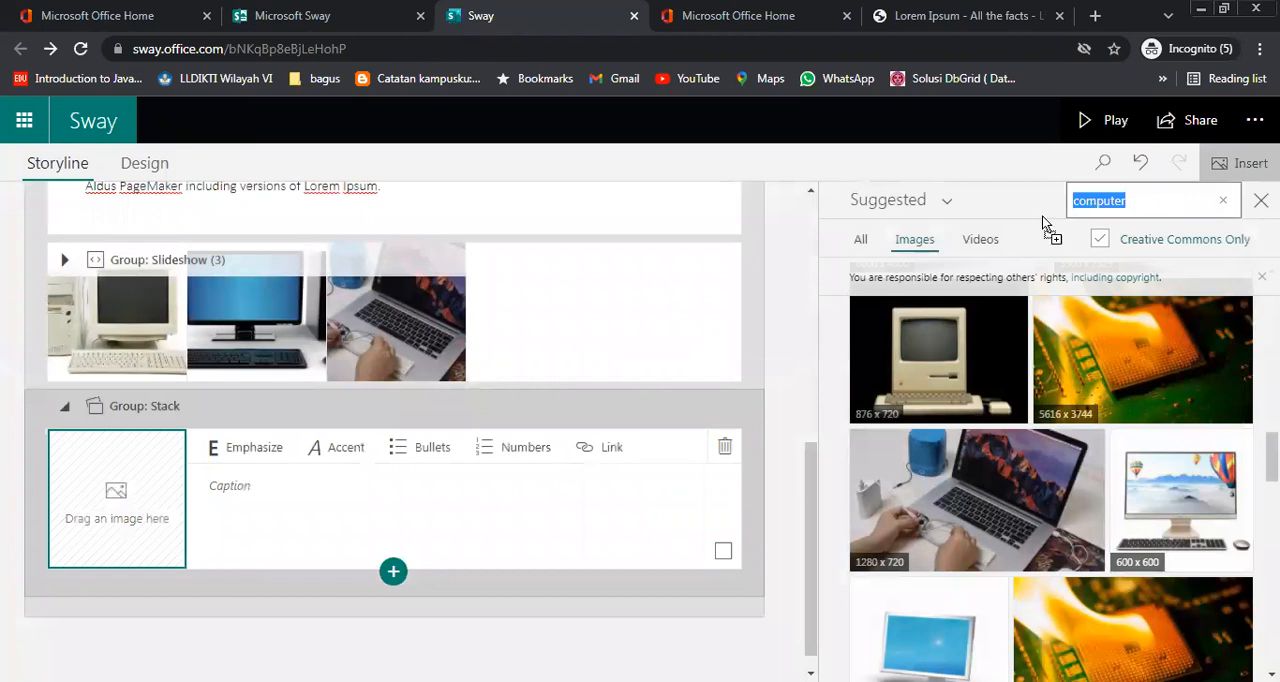
{"action": "type", "text": "notebook"}
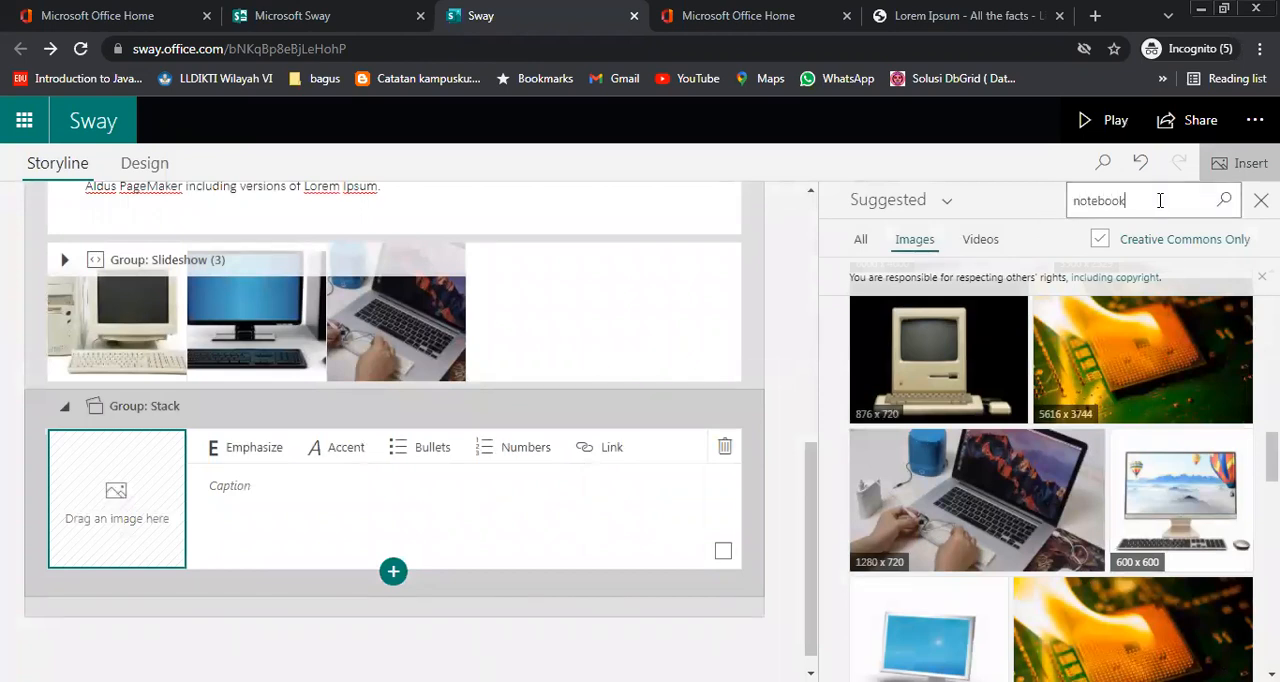
{"action": "key", "text": "Return"}
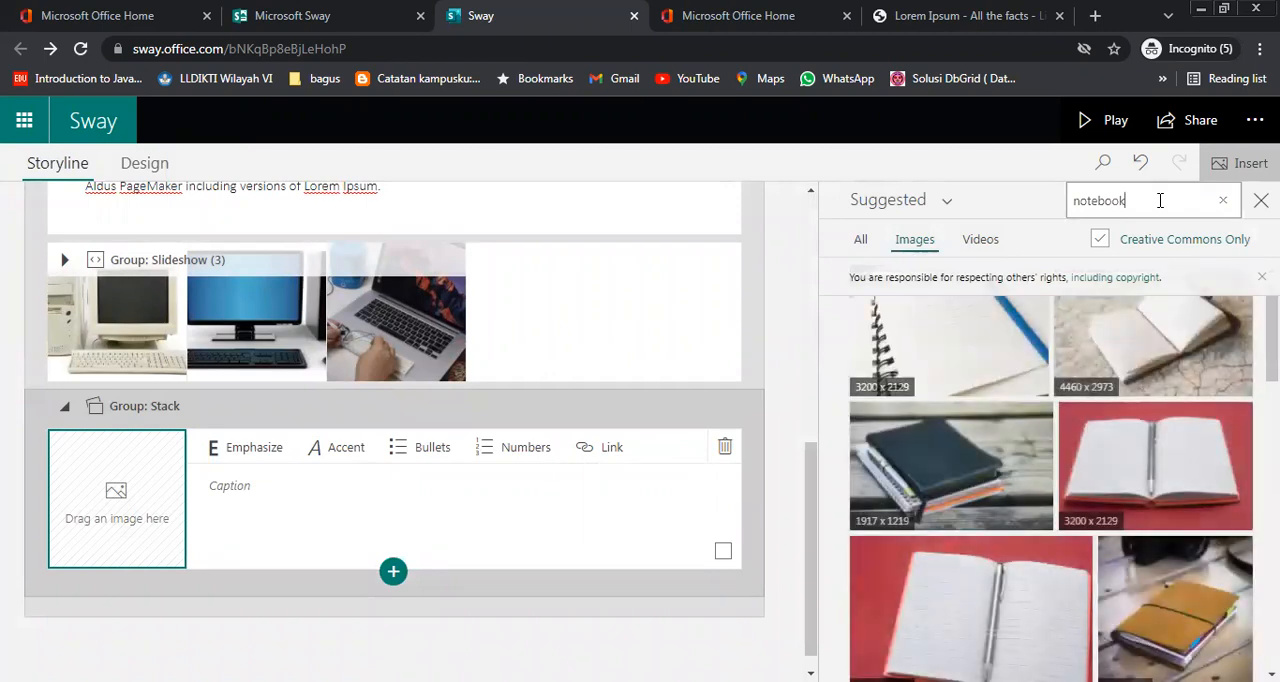
Search the suggested images for "laptop" and browse the results
{"action": "left_click_drag", "start_coordinate": [1160, 200], "coordinate": [1040, 220]}
{"action": "type", "text": "lapt"}
{"action": "key", "text": "Return"}
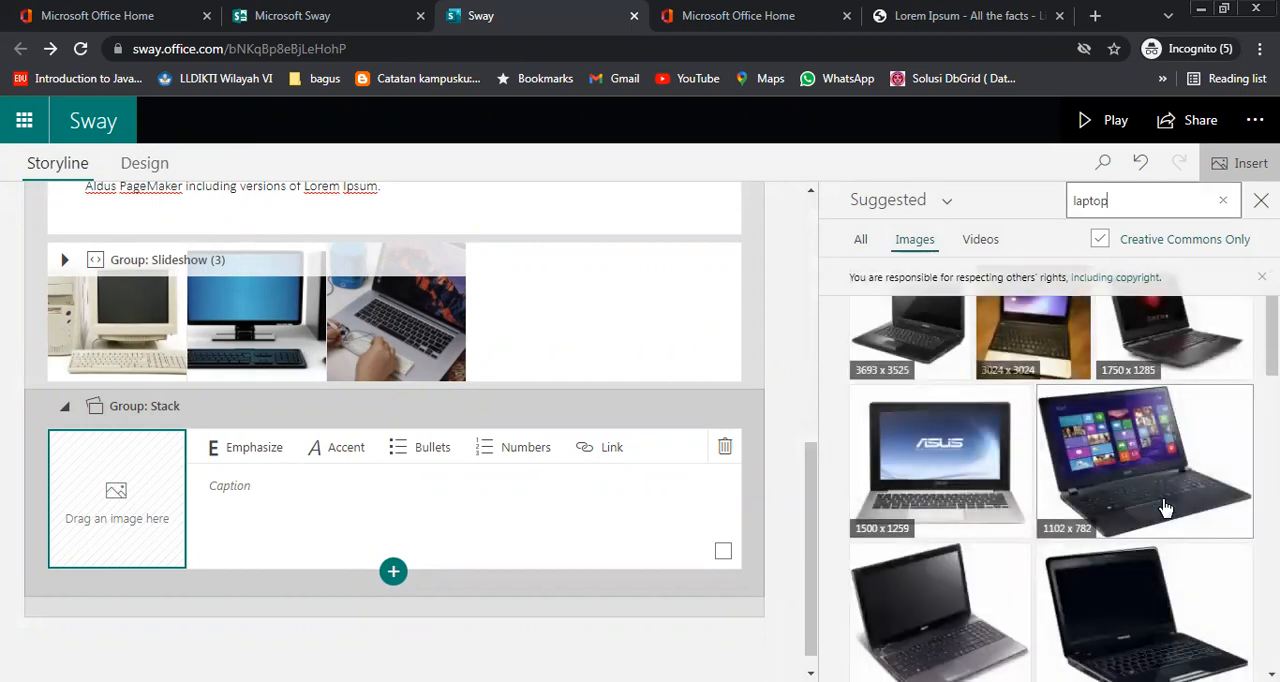
{"action": "scroll", "coordinate": [1165, 508], "scroll_direction": "down", "scroll_amount": 8}
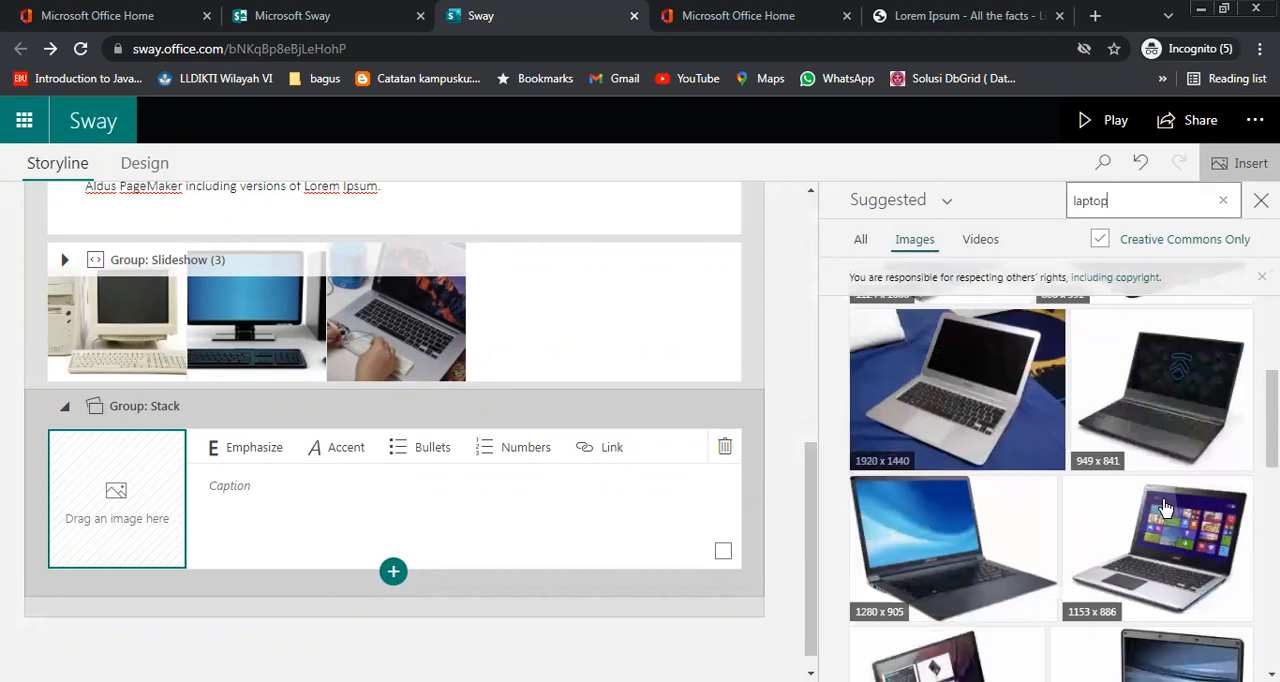
{"action": "scroll", "coordinate": [1165, 508], "scroll_direction": "up", "scroll_amount": 4}
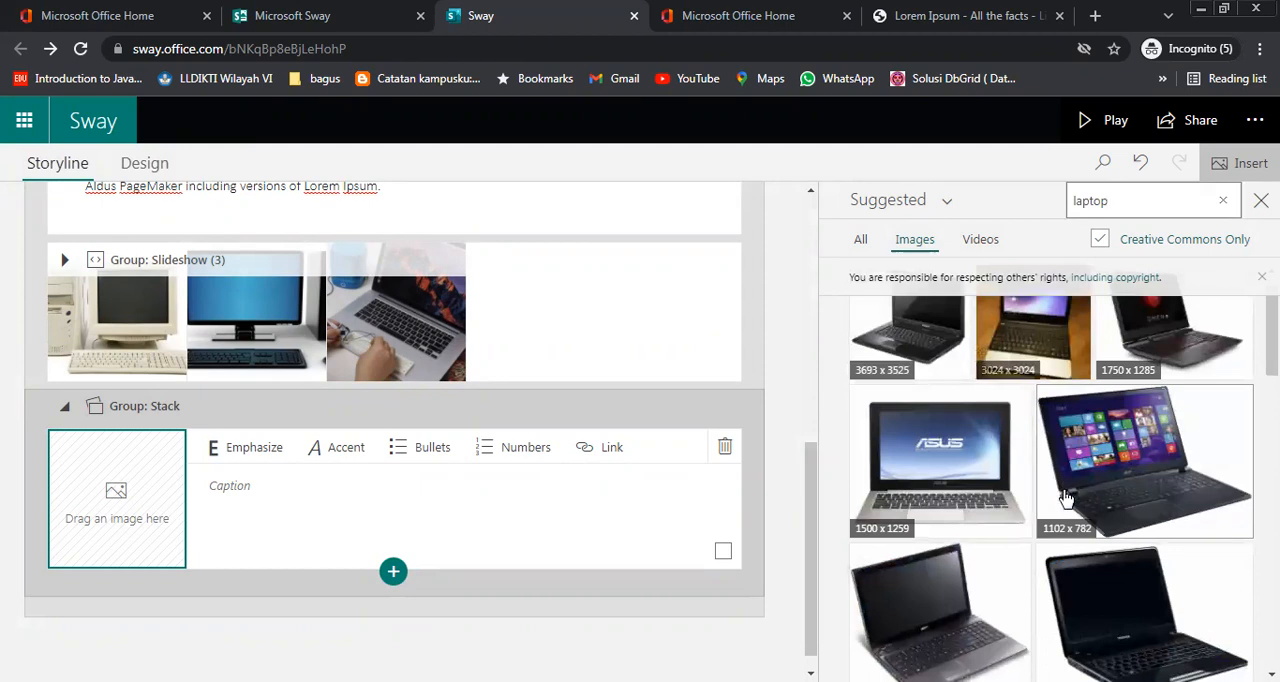
Add the 1102 x 782, 1153 x 886 and 2078 x 1342 laptop images to the new stack group
{"action": "left_click", "coordinate": [1100, 473]}
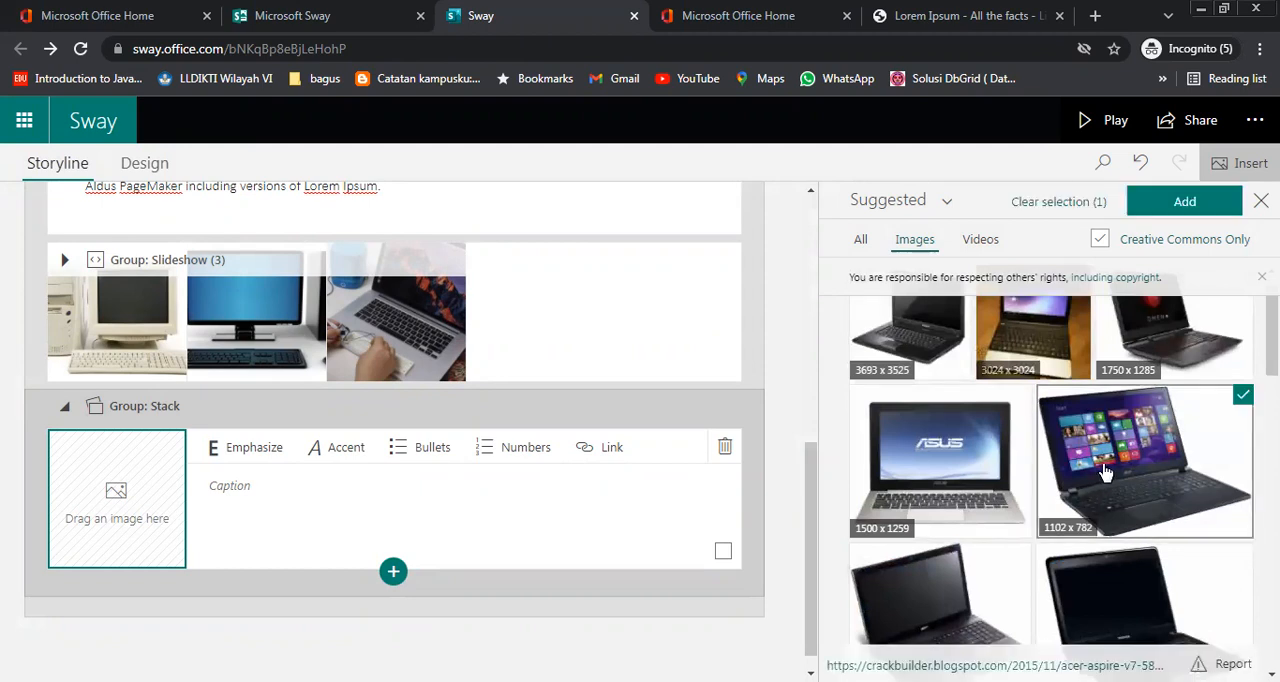
{"action": "left_click", "coordinate": [1170, 598]}
{"action": "scroll", "coordinate": [1170, 598], "scroll_direction": "down", "scroll_amount": 1}
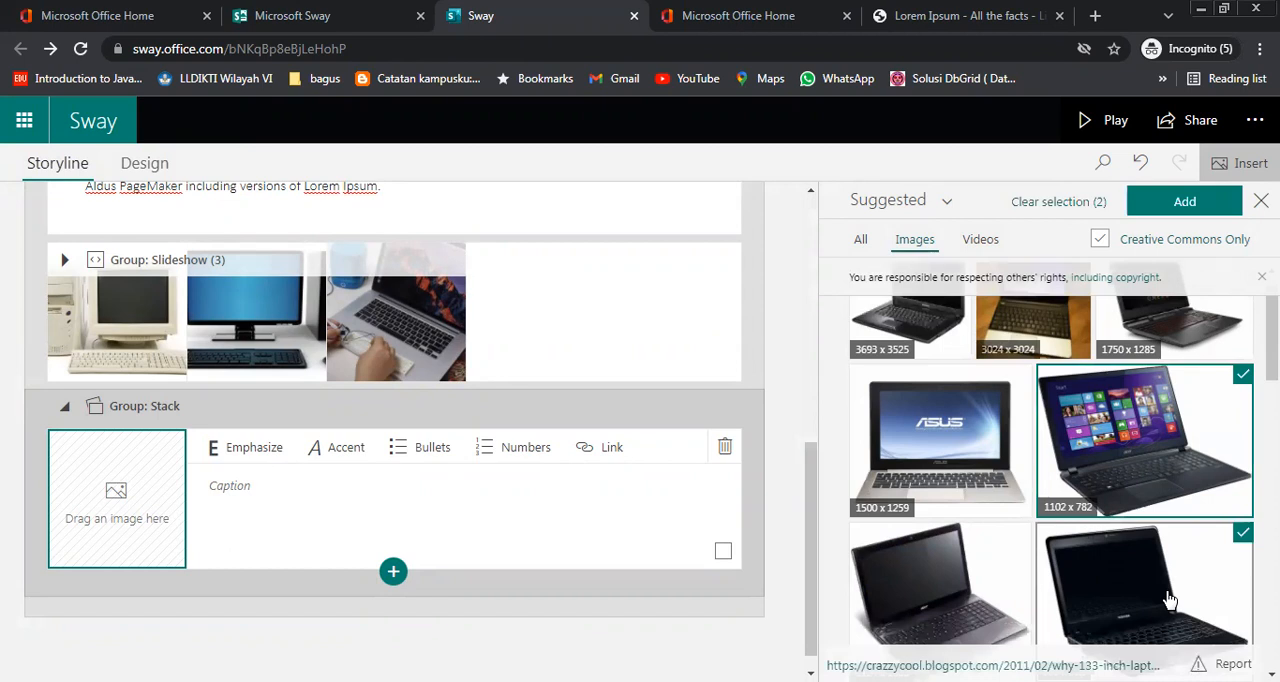
{"action": "scroll", "coordinate": [1170, 598], "scroll_direction": "down", "scroll_amount": 2}
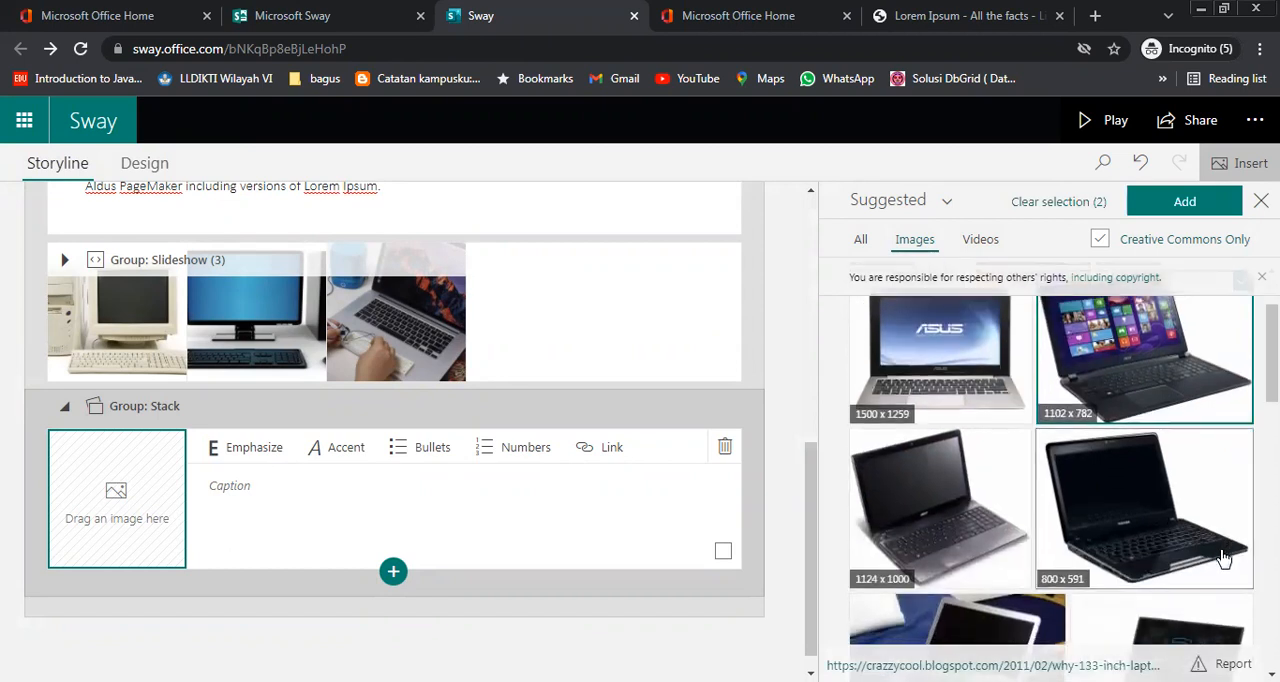
{"action": "scroll", "coordinate": [1222, 558], "scroll_direction": "down", "scroll_amount": 5}
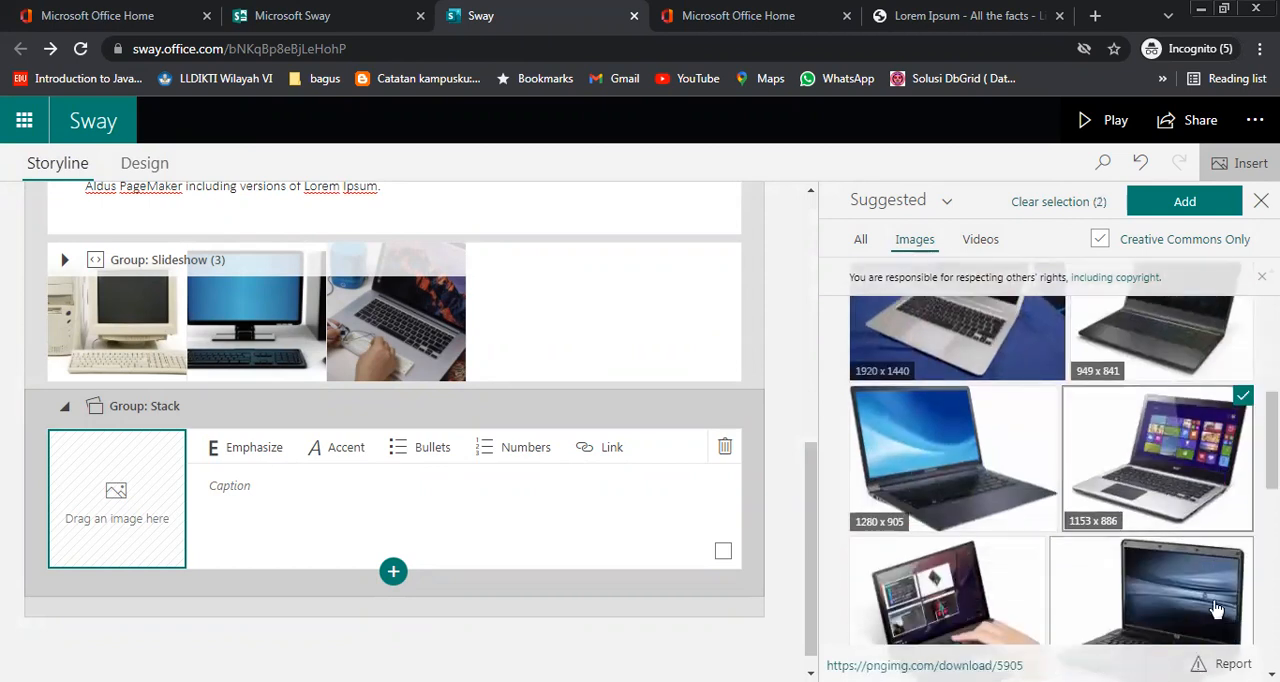
{"action": "scroll", "coordinate": [1216, 608], "scroll_direction": "down", "scroll_amount": 2}
{"action": "scroll", "coordinate": [1049, 523], "scroll_direction": "down", "scroll_amount": 2}
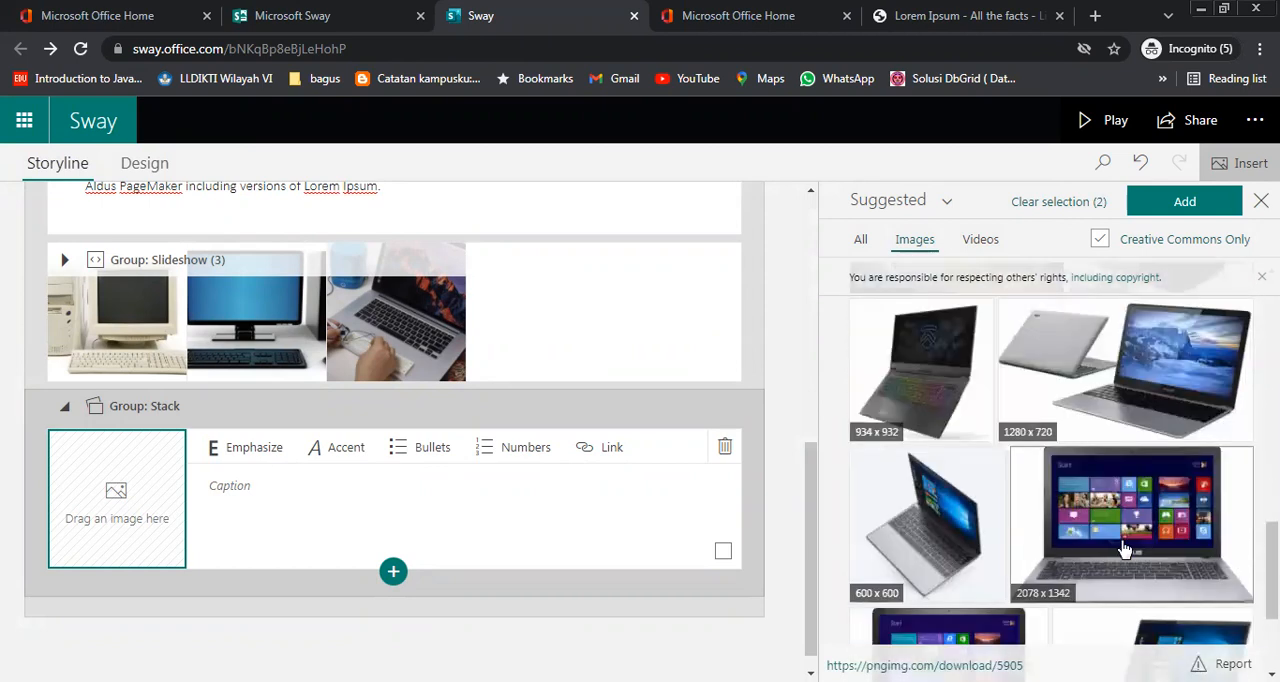
{"action": "left_click", "coordinate": [1124, 549]}
{"action": "left_click", "coordinate": [1199, 200]}
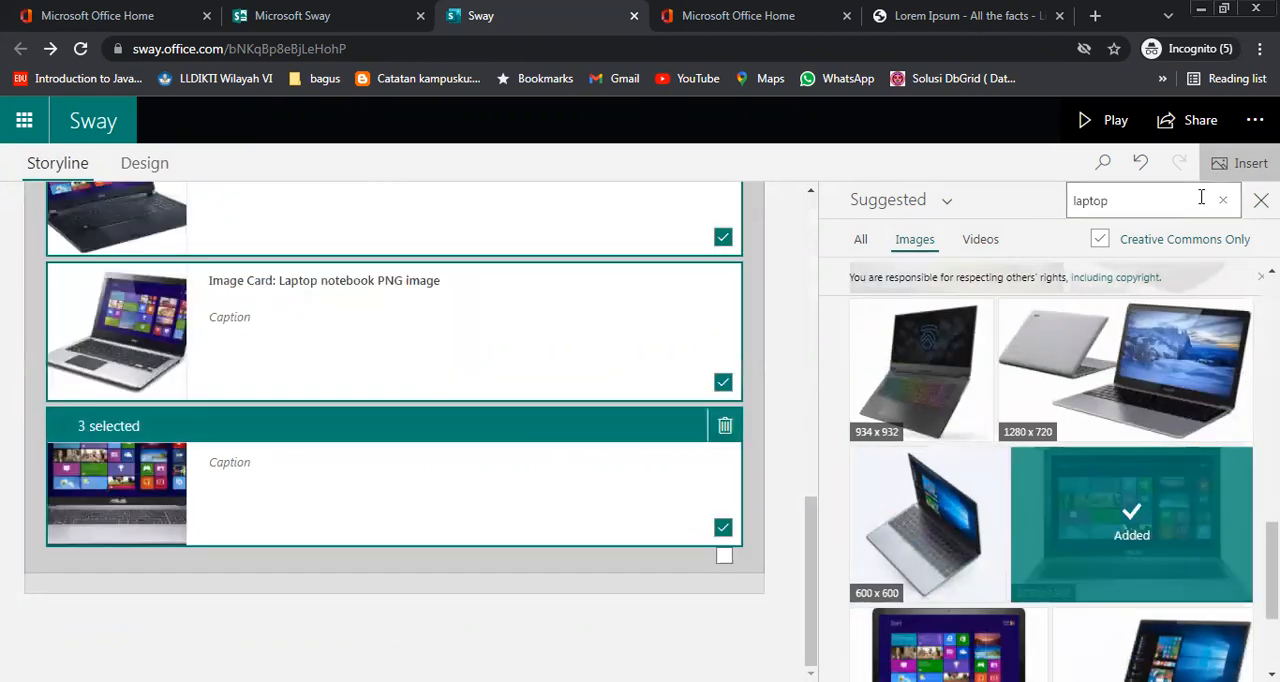
Review the laptop cards in the Stack group and close the image suggestions
{"action": "scroll", "coordinate": [537, 434], "scroll_direction": "up", "scroll_amount": 4}
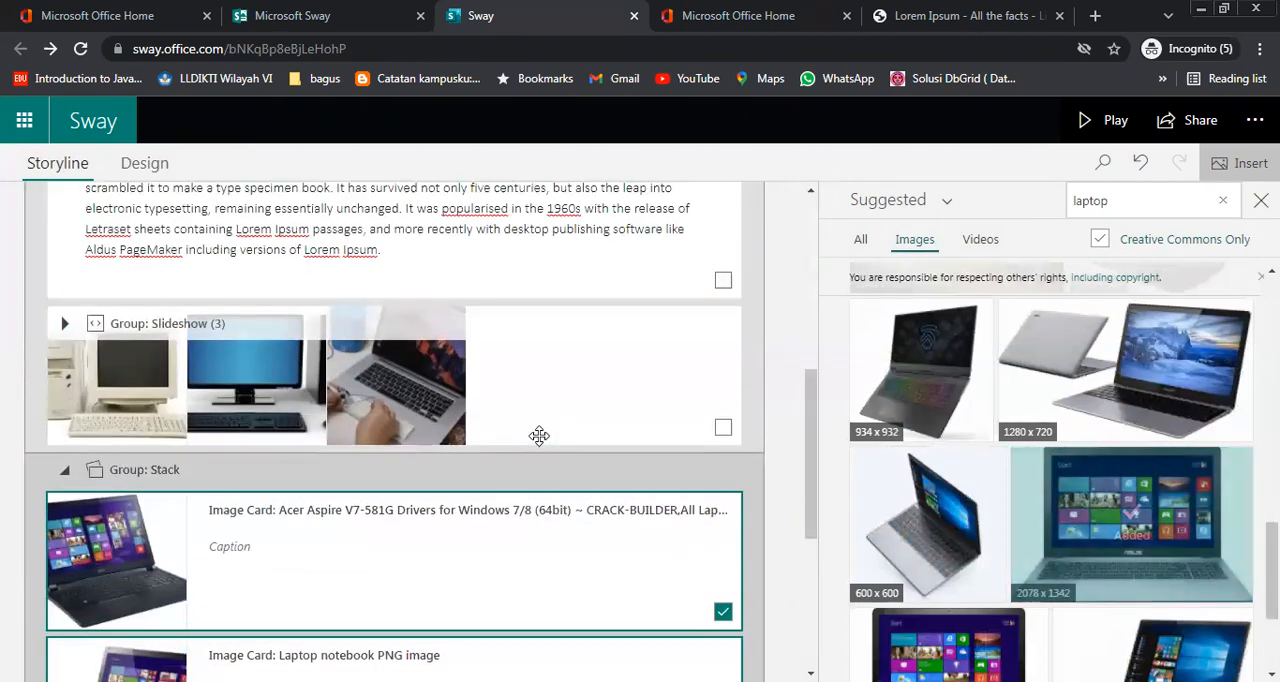
{"action": "scroll", "coordinate": [542, 433], "scroll_direction": "down", "scroll_amount": 3}
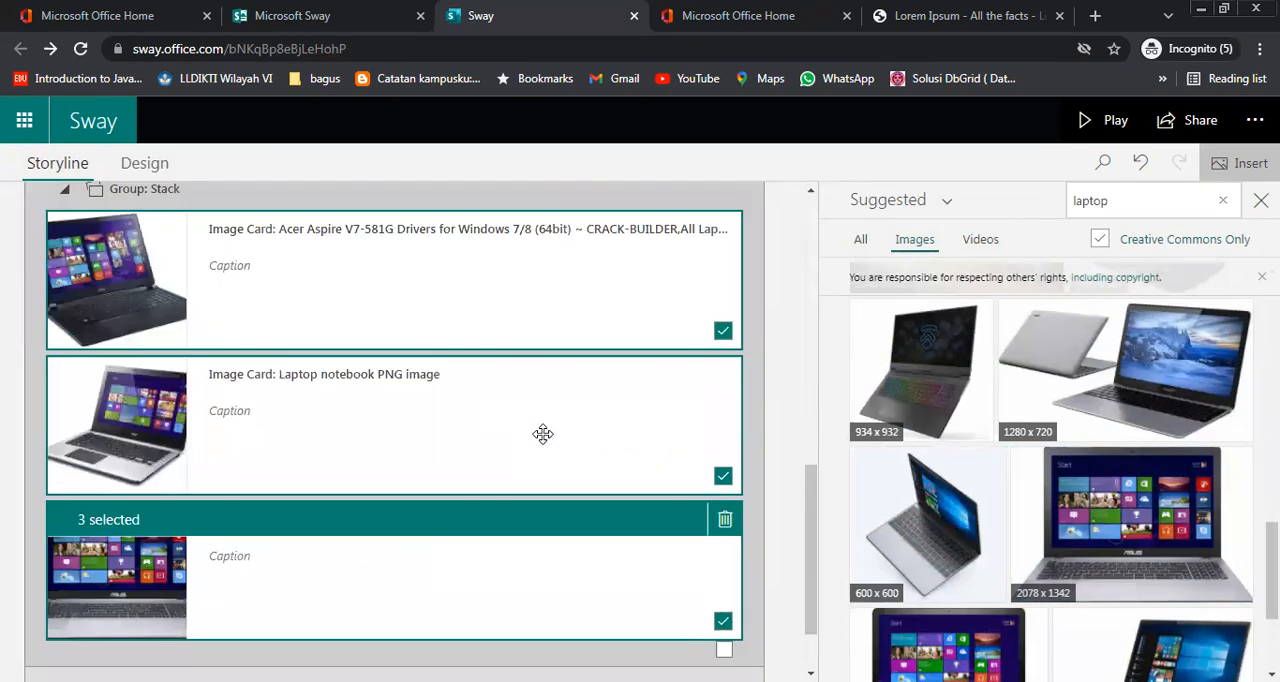
{"action": "scroll", "coordinate": [542, 433], "scroll_direction": "up", "scroll_amount": 3}
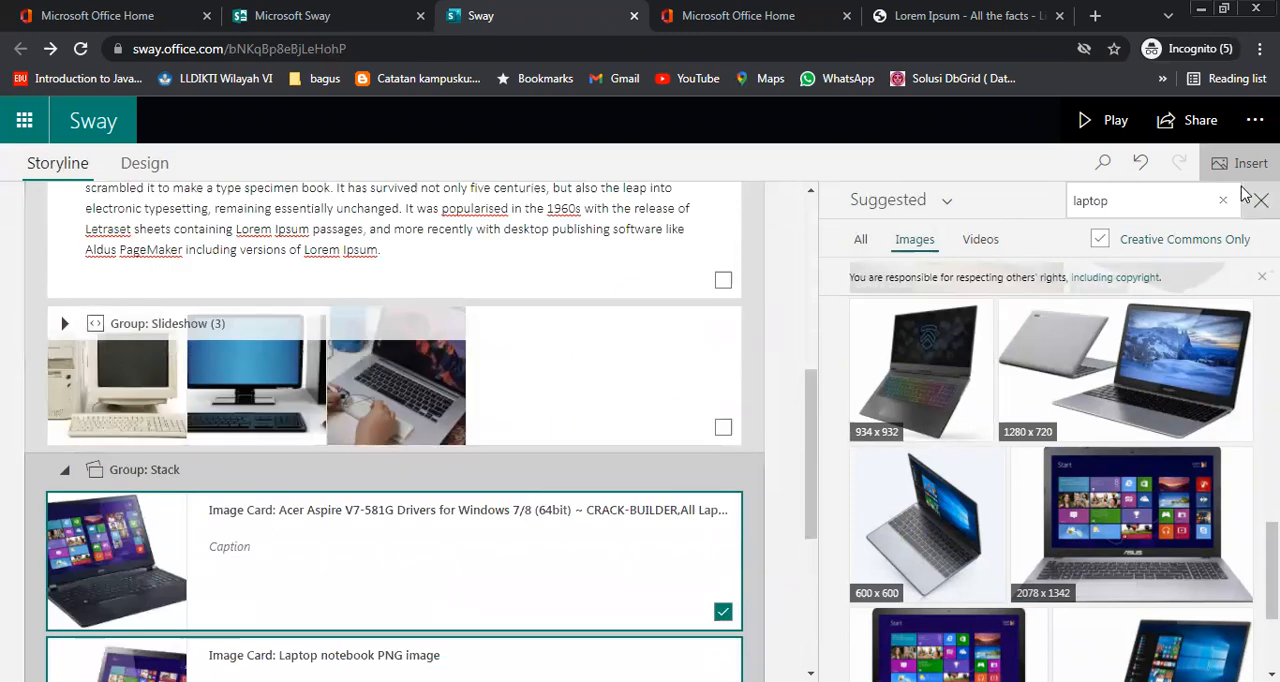
{"action": "left_click", "coordinate": [1261, 200]}
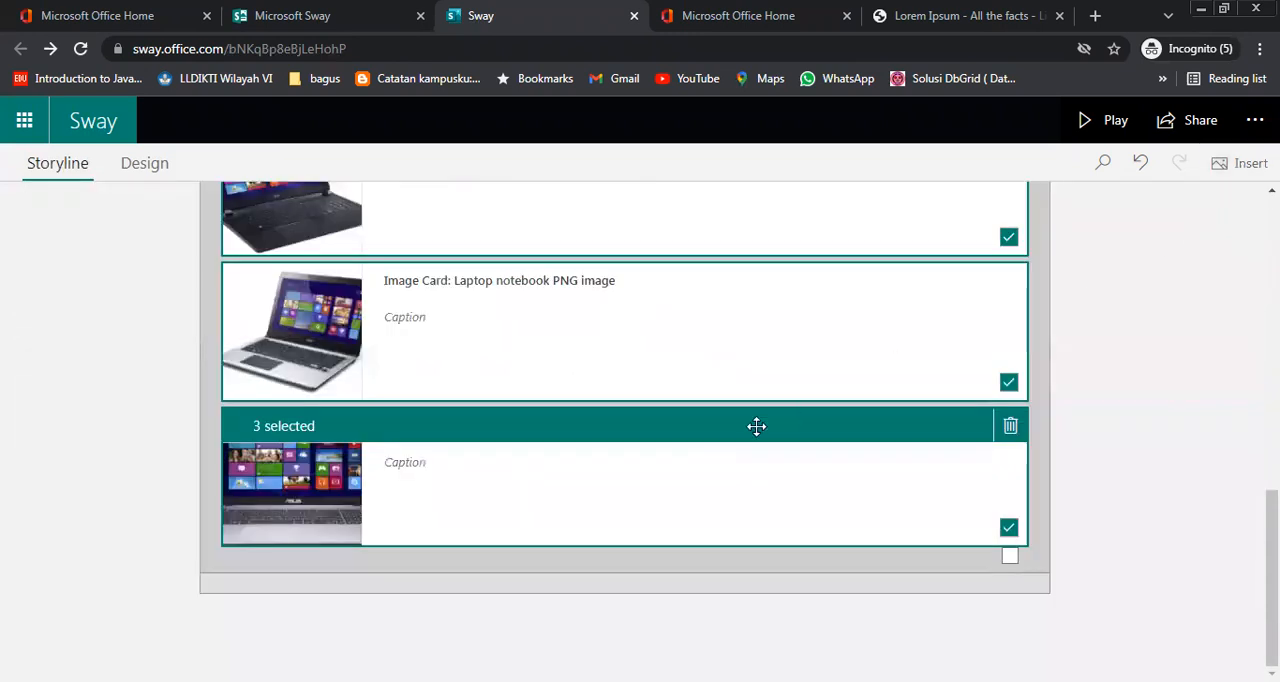
{"action": "scroll", "coordinate": [712, 503], "scroll_direction": "up", "scroll_amount": 1}
{"action": "scroll", "coordinate": [725, 503], "scroll_direction": "up", "scroll_amount": 3}
{"action": "left_click", "coordinate": [706, 477]}
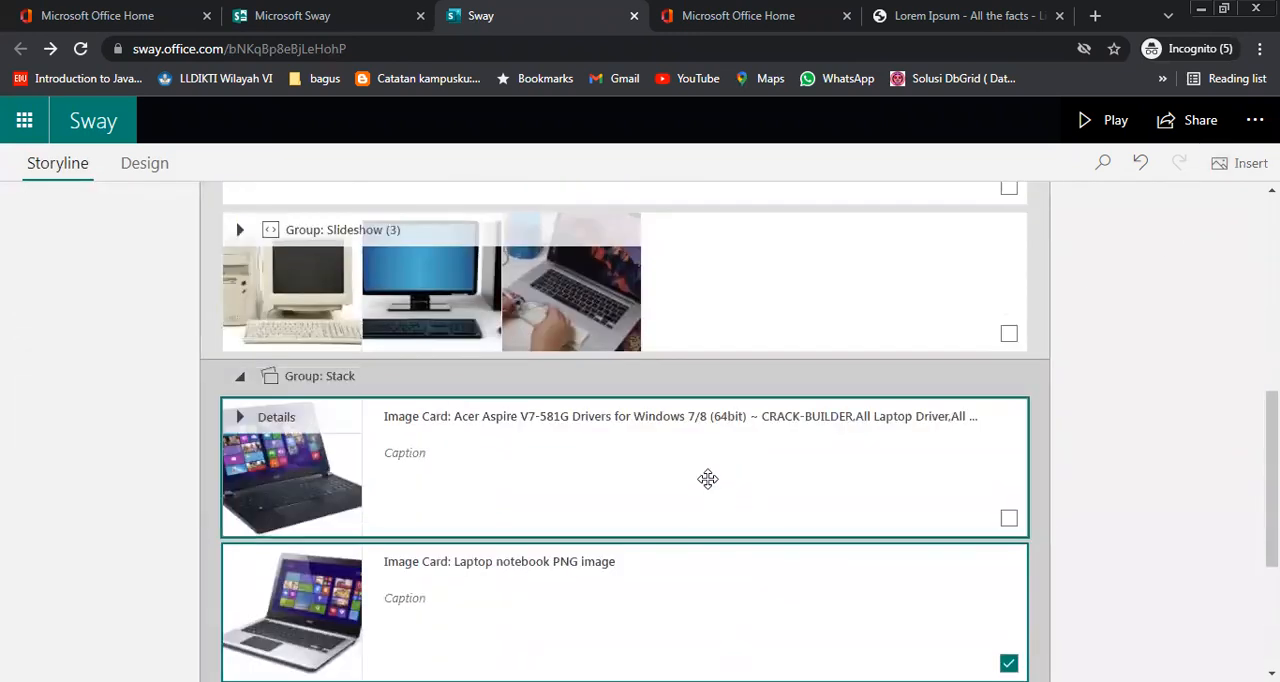
{"action": "left_click", "coordinate": [811, 502]}
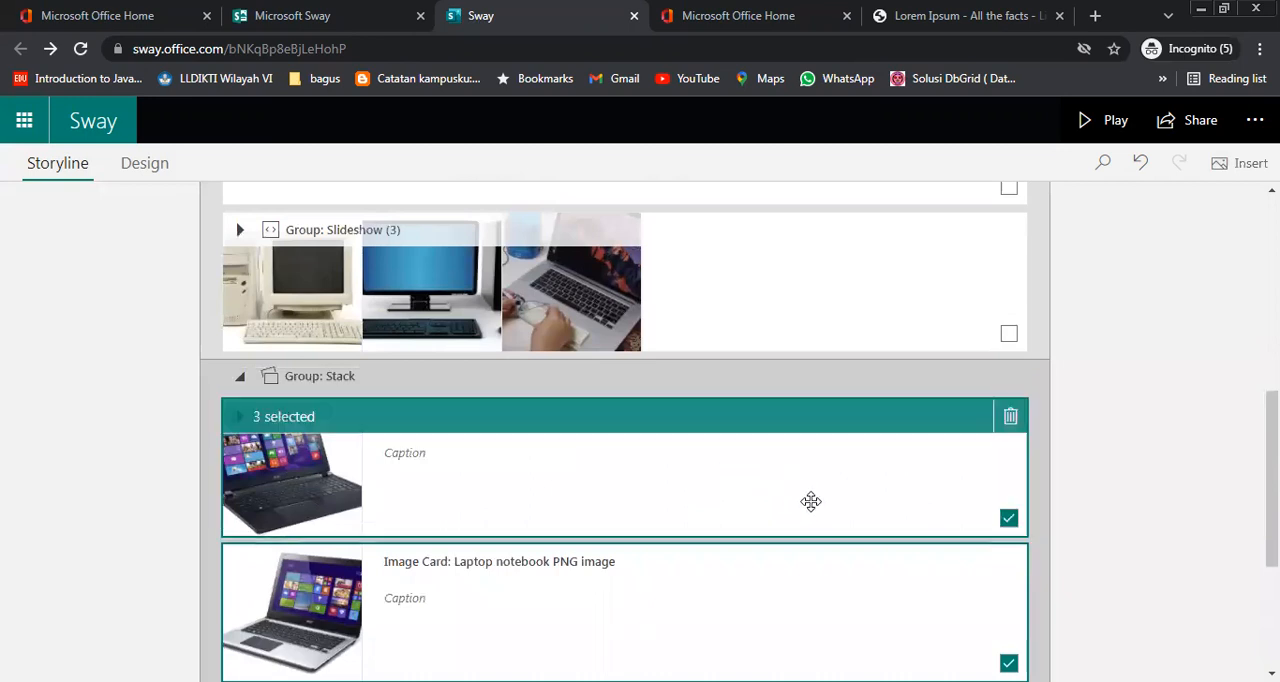
Preview the presentation down to the Sejarah Komputer section, advance its slideshow by one image, and return to editing
{"action": "left_click", "coordinate": [1109, 125]}
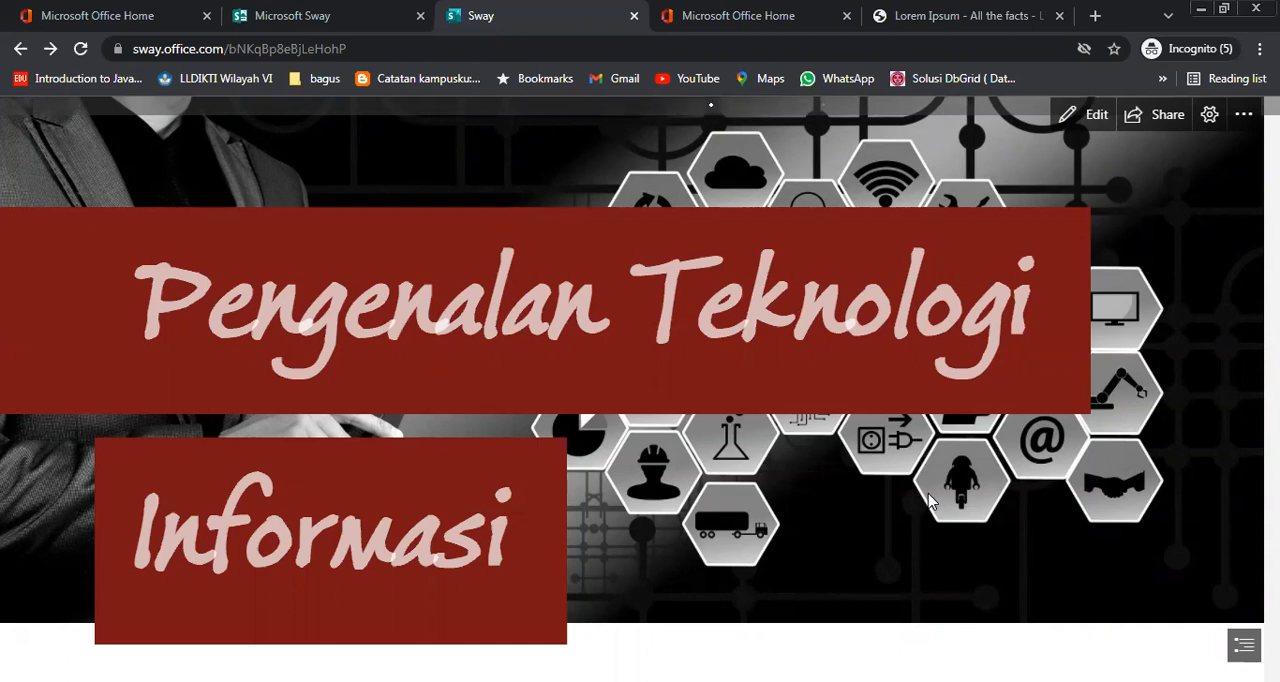
{"action": "scroll", "coordinate": [929, 500], "scroll_direction": "down", "scroll_amount": 3}
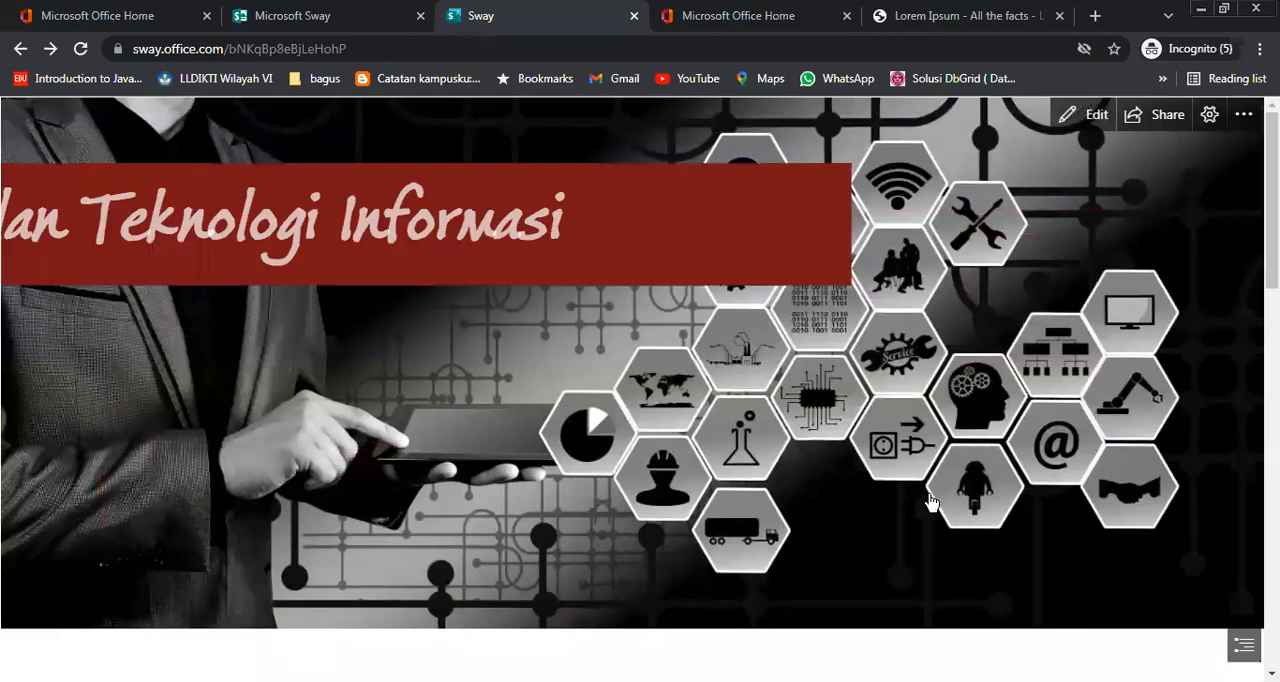
{"action": "scroll", "coordinate": [929, 500], "scroll_direction": "down", "scroll_amount": 10}
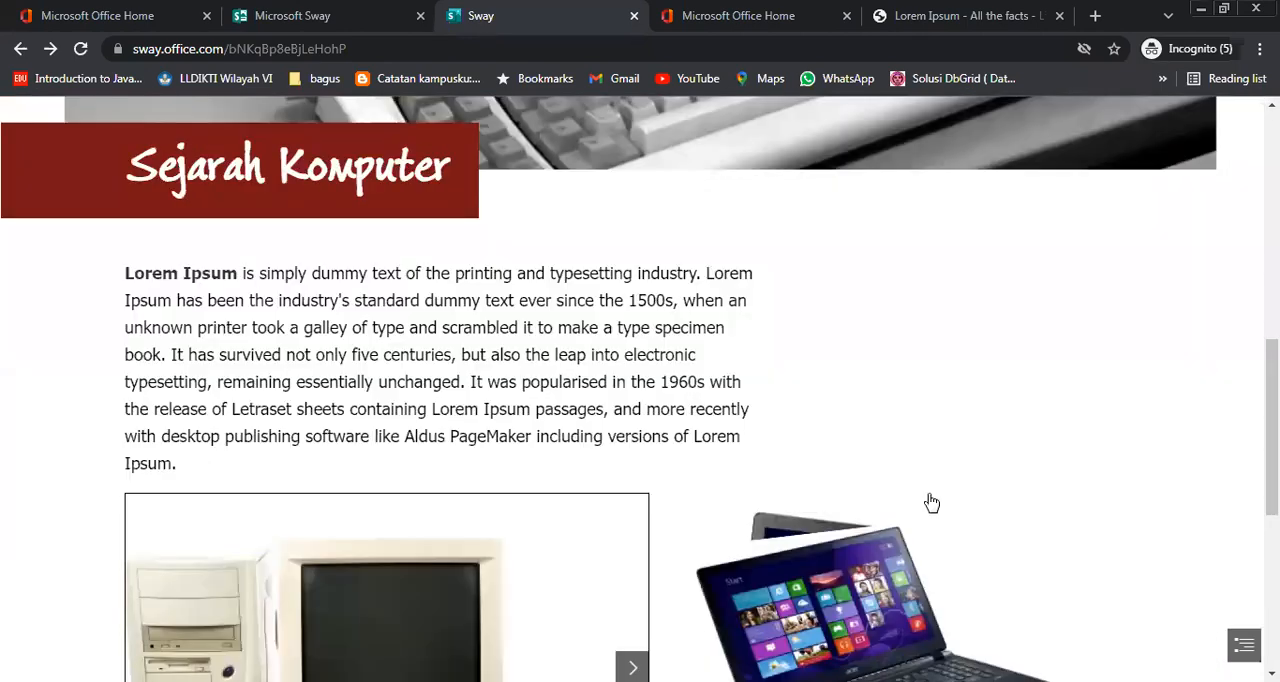
{"action": "scroll", "coordinate": [929, 502], "scroll_direction": "up", "scroll_amount": 3}
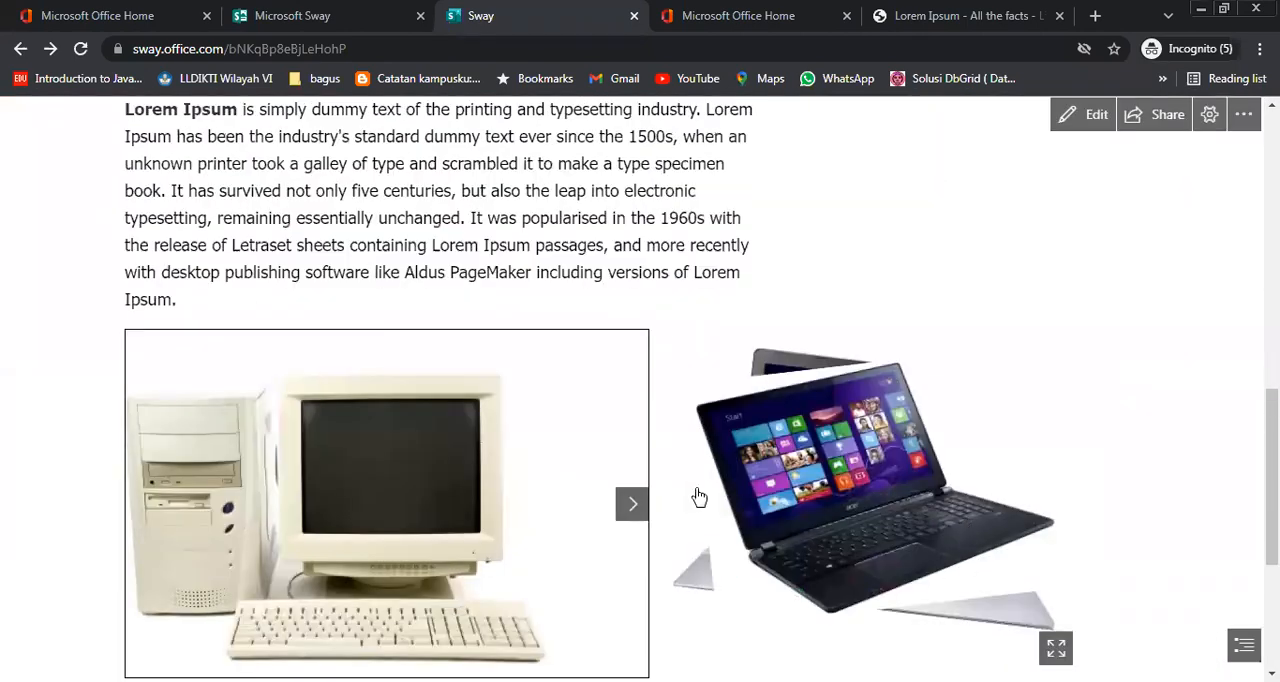
{"action": "left_click", "coordinate": [628, 506]}
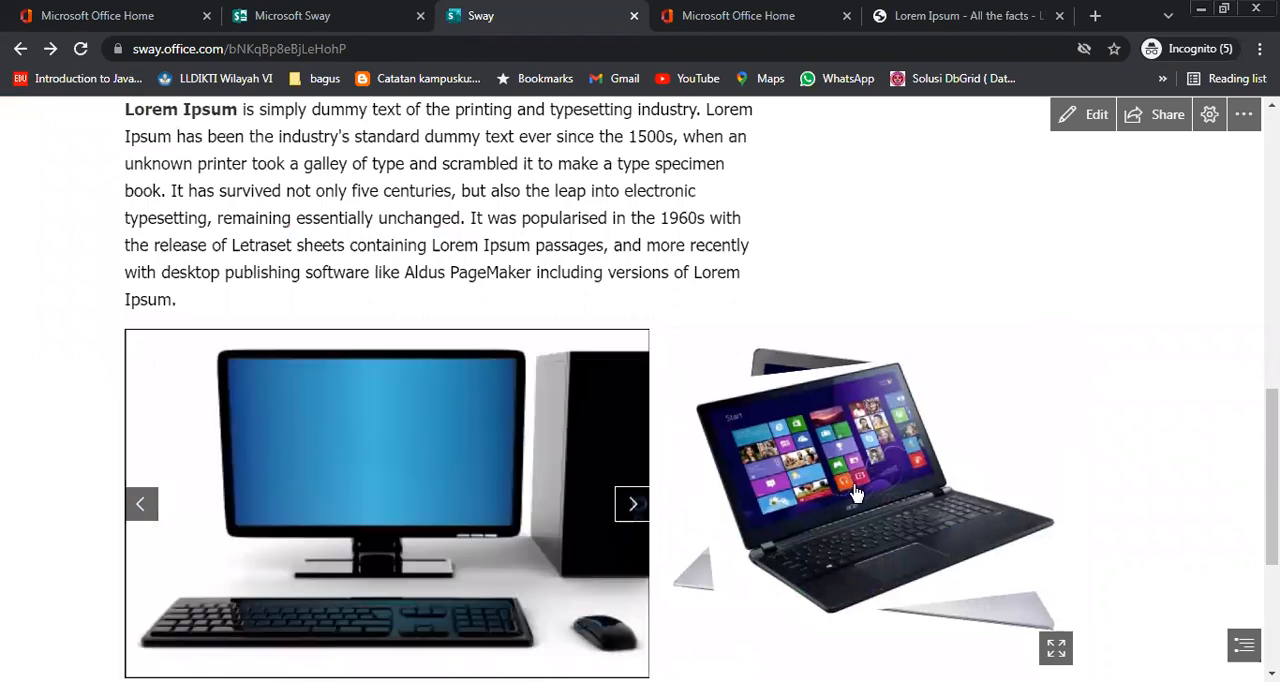
{"action": "scroll", "coordinate": [1009, 485], "scroll_direction": "down", "scroll_amount": 3}
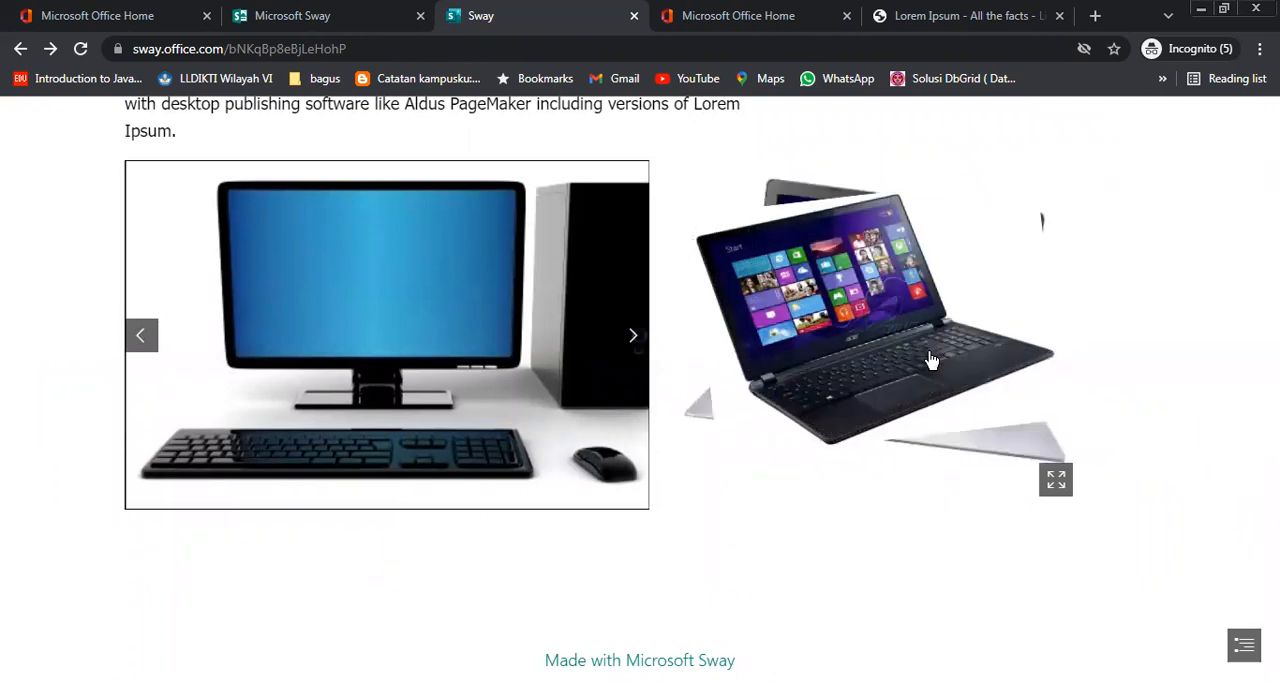
{"action": "scroll", "coordinate": [883, 519], "scroll_direction": "down", "scroll_amount": 2}
{"action": "scroll", "coordinate": [883, 542], "scroll_direction": "up", "scroll_amount": 3}
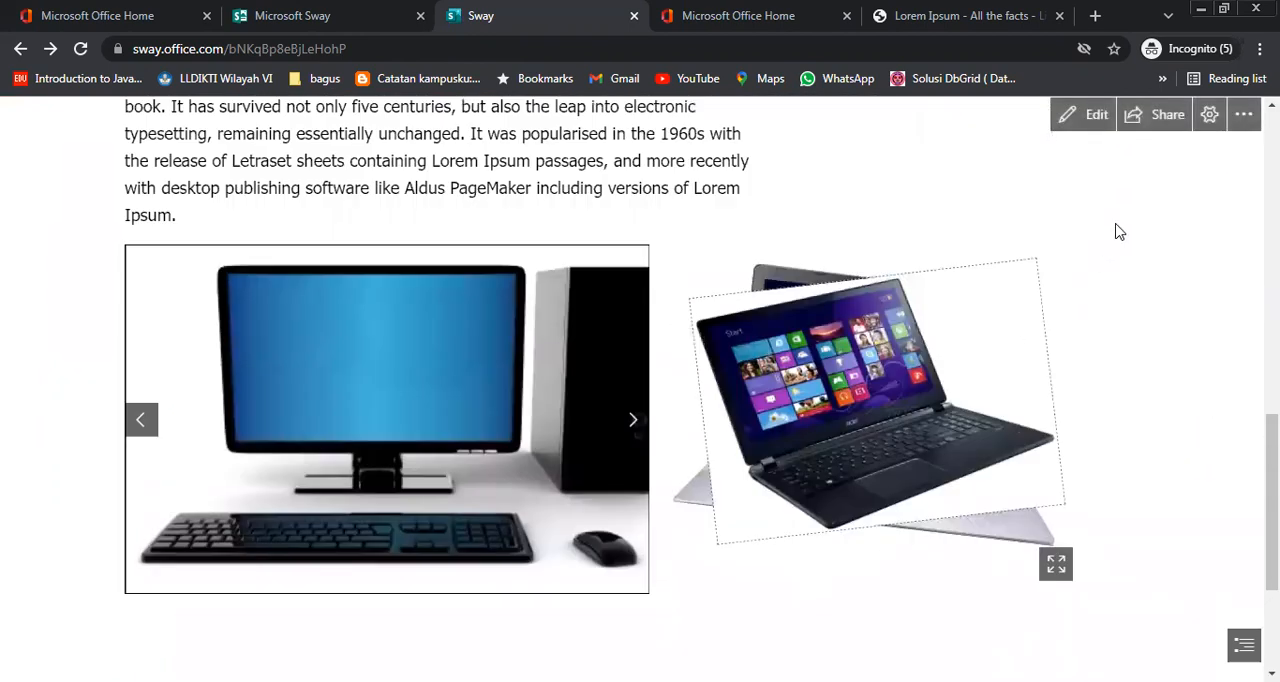
{"action": "left_click", "coordinate": [1090, 114]}
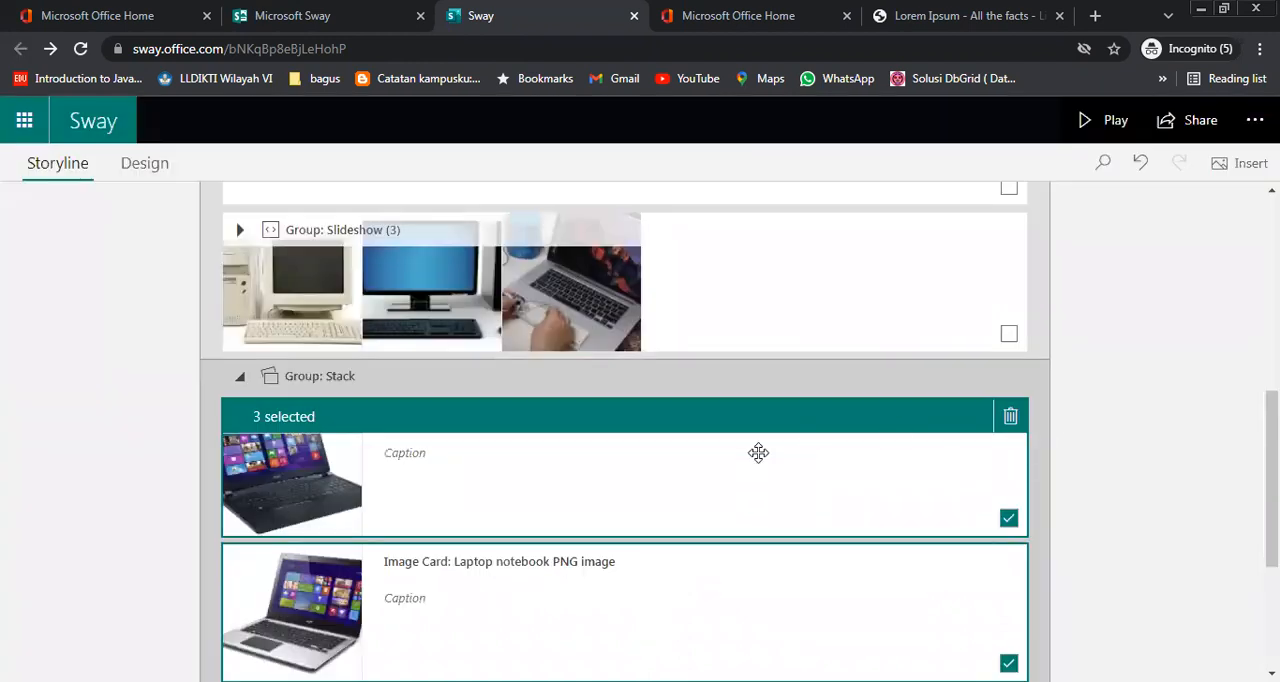
Deselect the stack's laptop cards and start uploading a file as a new card below the Stack group
{"action": "scroll", "coordinate": [758, 453], "scroll_direction": "down", "scroll_amount": 2}
{"action": "scroll", "coordinate": [758, 453], "scroll_direction": "up", "scroll_amount": 2}
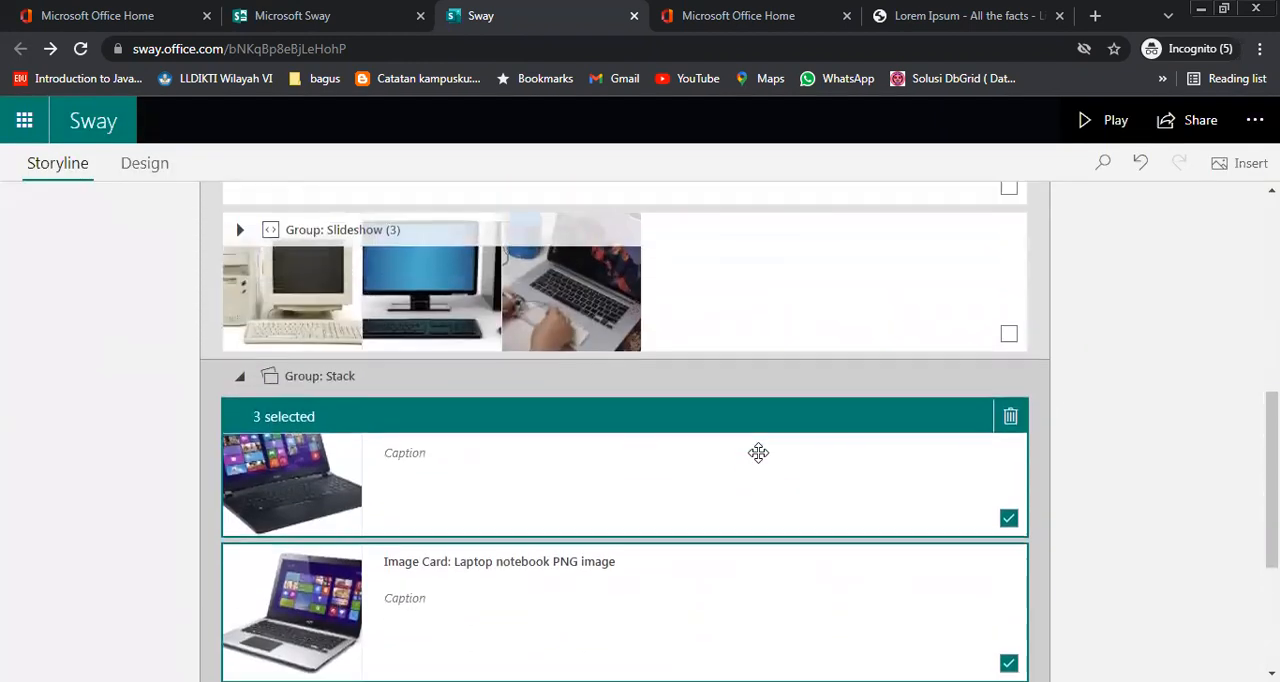
{"action": "scroll", "coordinate": [758, 453], "scroll_direction": "up", "scroll_amount": 1}
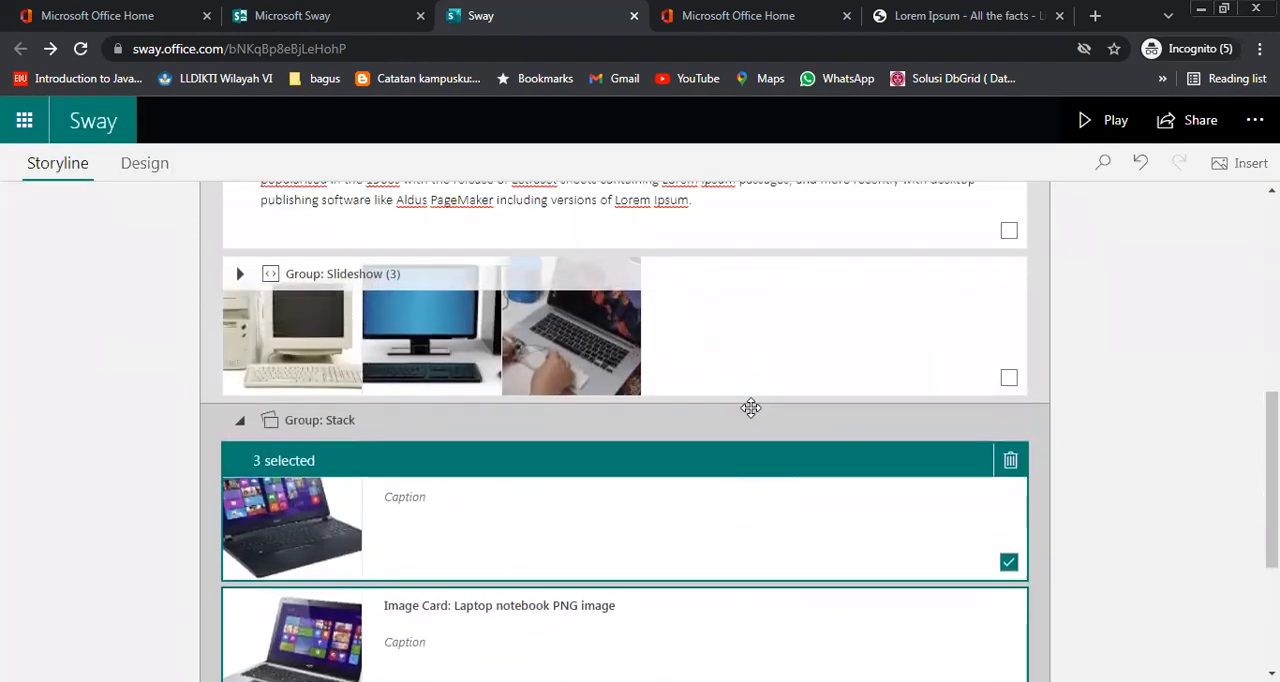
{"action": "scroll", "coordinate": [760, 454], "scroll_direction": "down", "scroll_amount": 1}
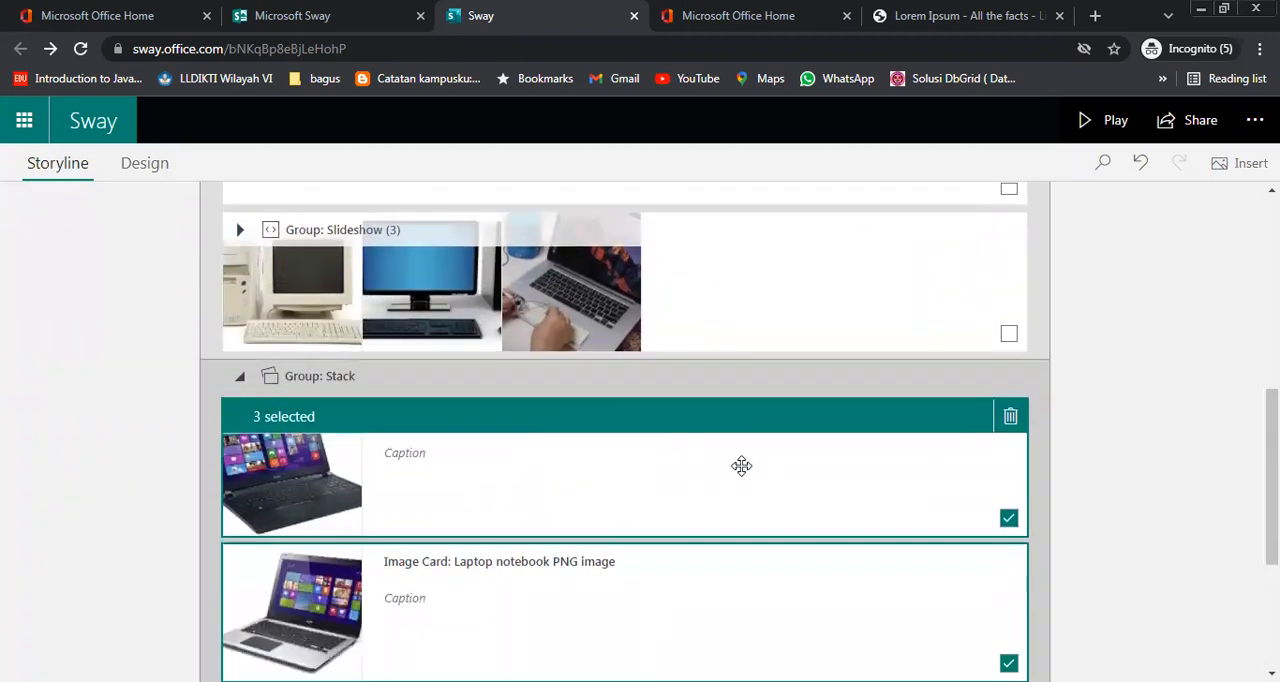
{"action": "scroll", "coordinate": [794, 483], "scroll_direction": "down", "scroll_amount": 3}
{"action": "scroll", "coordinate": [794, 483], "scroll_direction": "up", "scroll_amount": 4}
{"action": "scroll", "coordinate": [711, 486], "scroll_direction": "down", "scroll_amount": 4}
{"action": "left_click", "coordinate": [791, 486]}
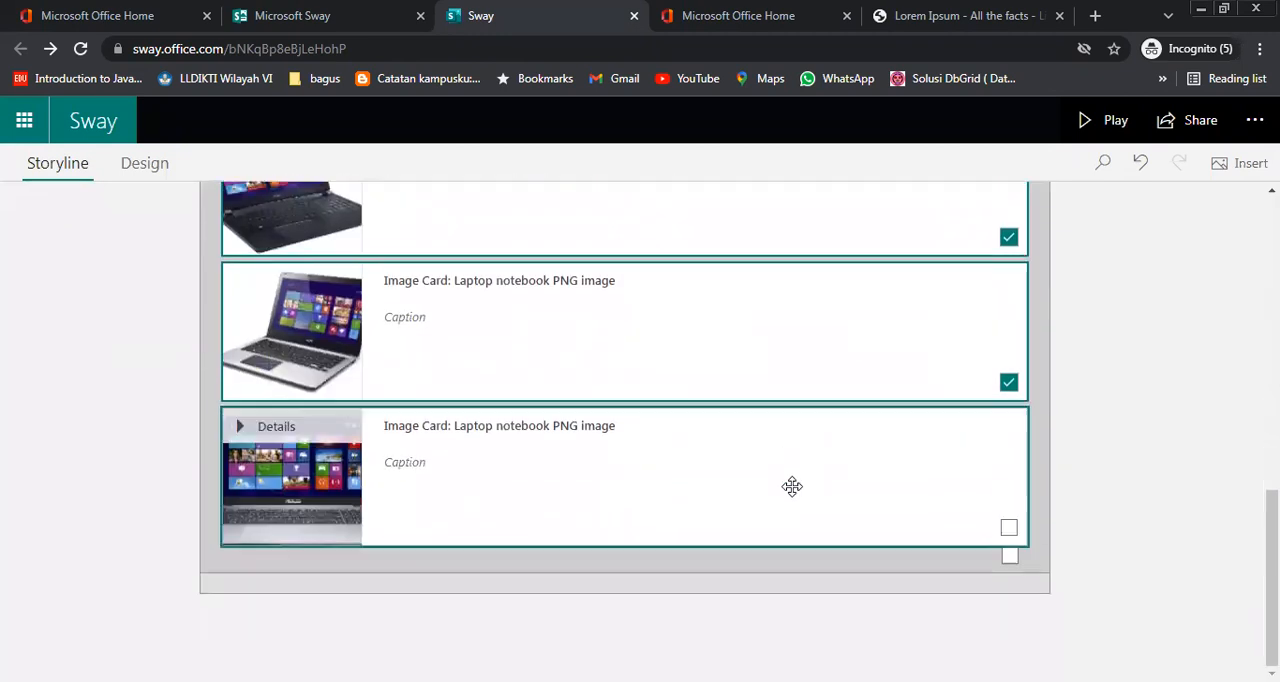
{"action": "left_click", "coordinate": [806, 560]}
{"action": "scroll", "coordinate": [790, 585], "scroll_direction": "up", "scroll_amount": 1}
{"action": "scroll", "coordinate": [771, 603], "scroll_direction": "down", "scroll_amount": 1}
{"action": "left_click", "coordinate": [719, 589]}
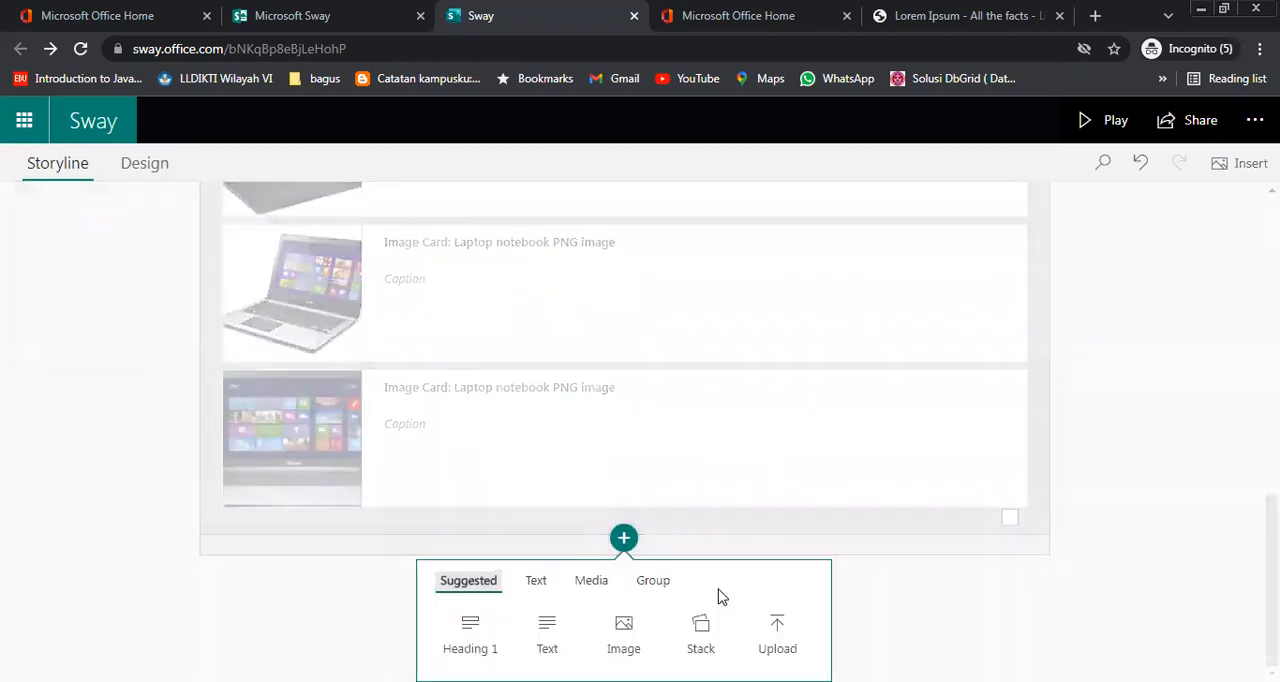
{"action": "left_click", "coordinate": [777, 630]}
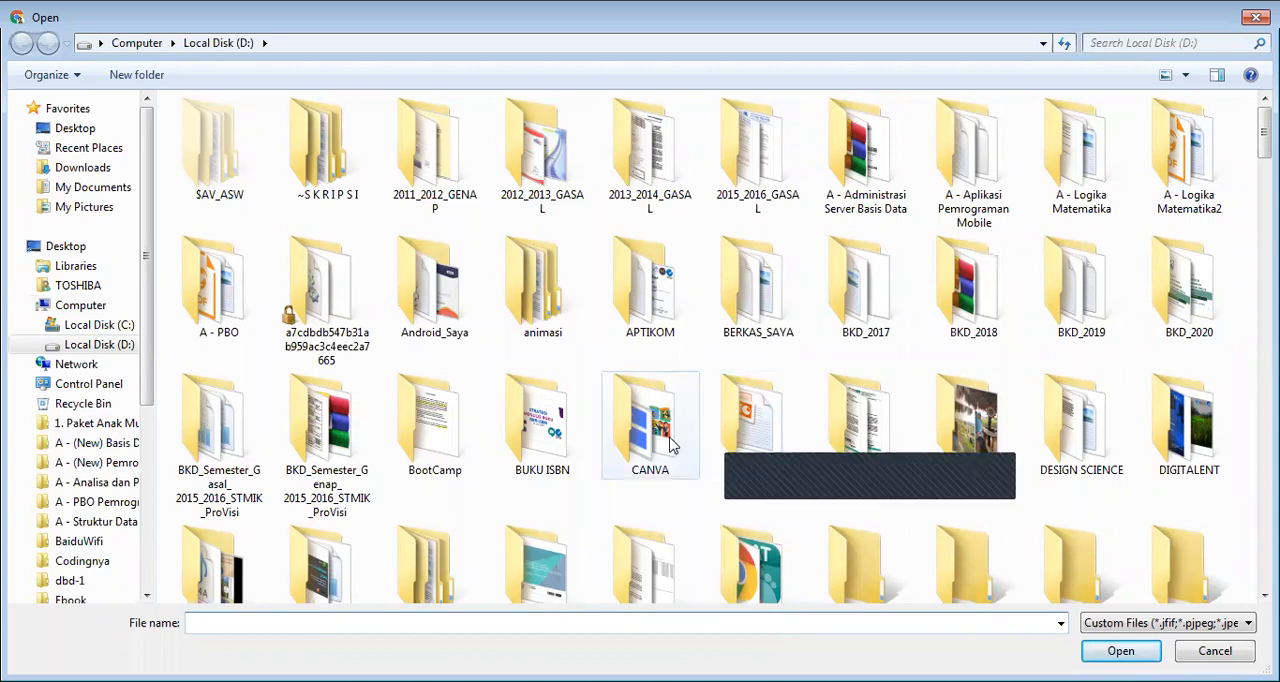
Upload the video "Meet Sway, in King's schools, Seattle.mp4" from the Downloads folder
{"action": "left_click", "coordinate": [103, 343]}
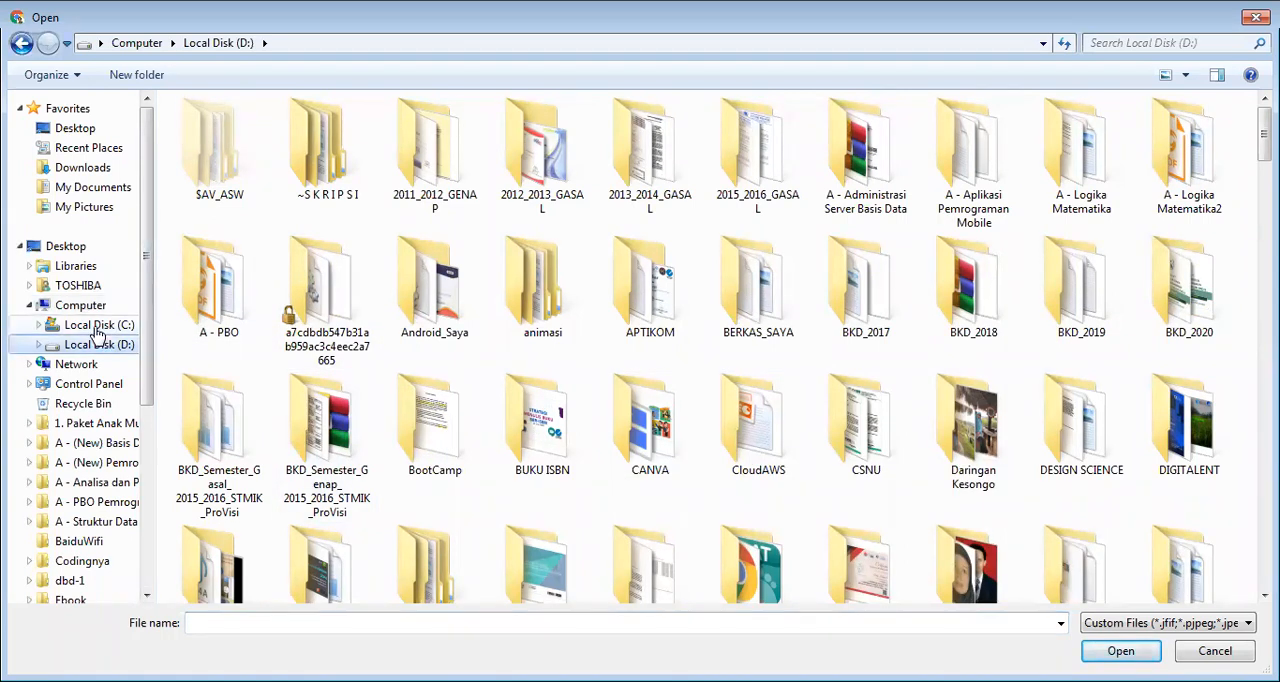
{"action": "left_click", "coordinate": [95, 328]}
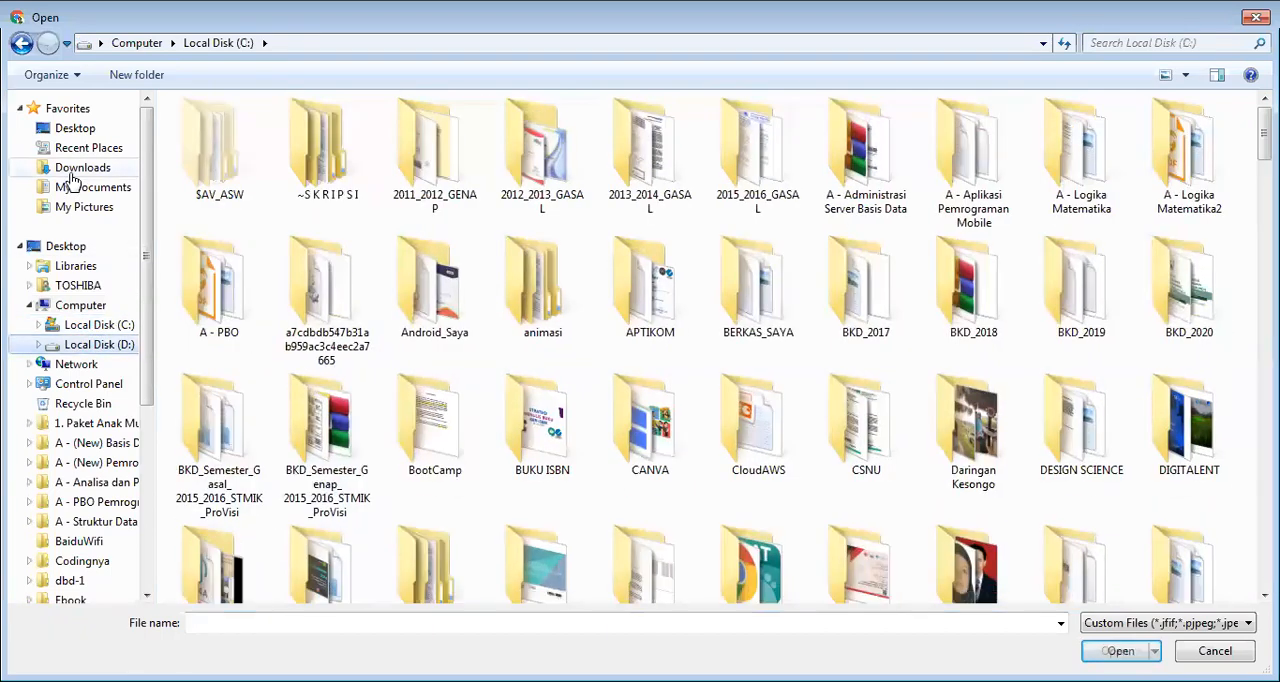
{"action": "left_click", "coordinate": [72, 170]}
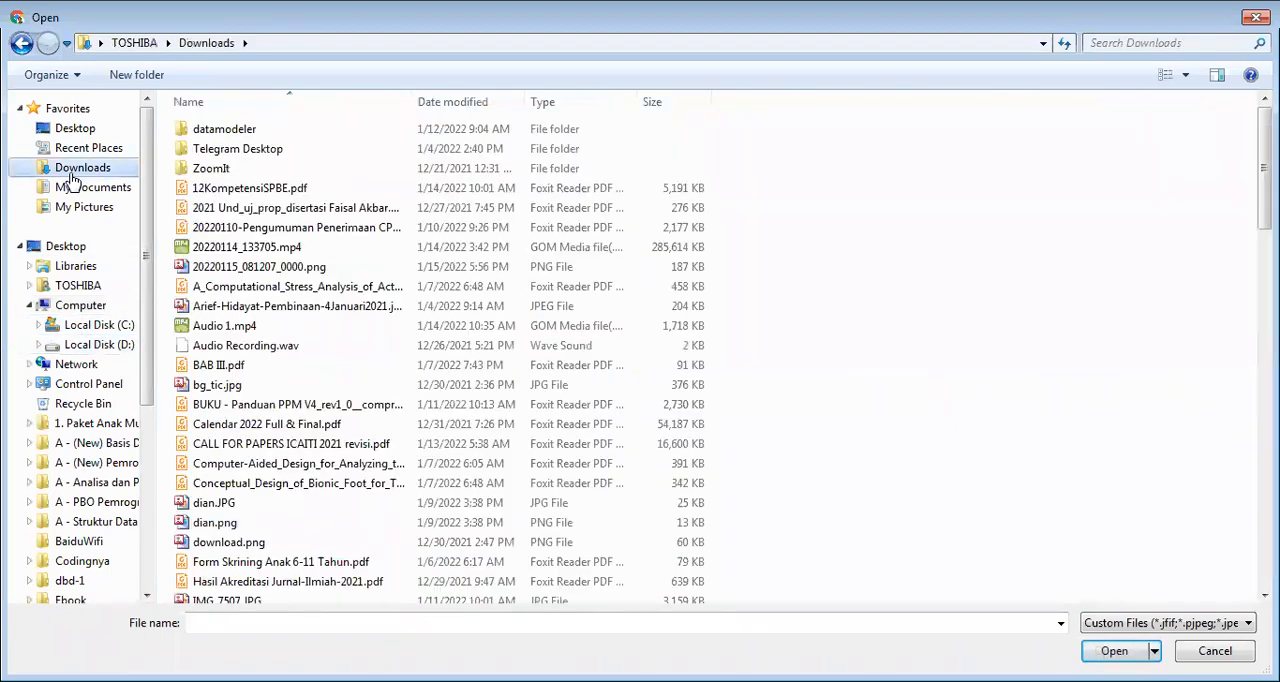
{"action": "left_click", "coordinate": [240, 247]}
{"action": "scroll", "coordinate": [355, 368], "scroll_direction": "down", "scroll_amount": 3}
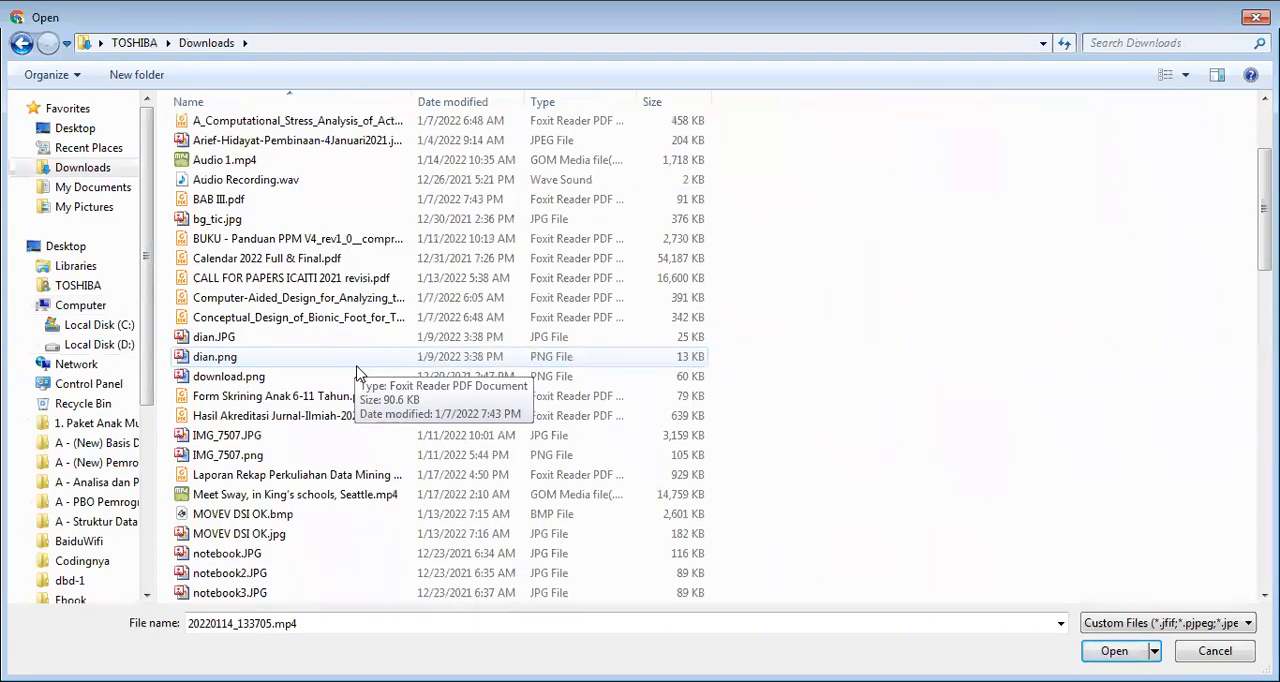
{"action": "left_click", "coordinate": [341, 497]}
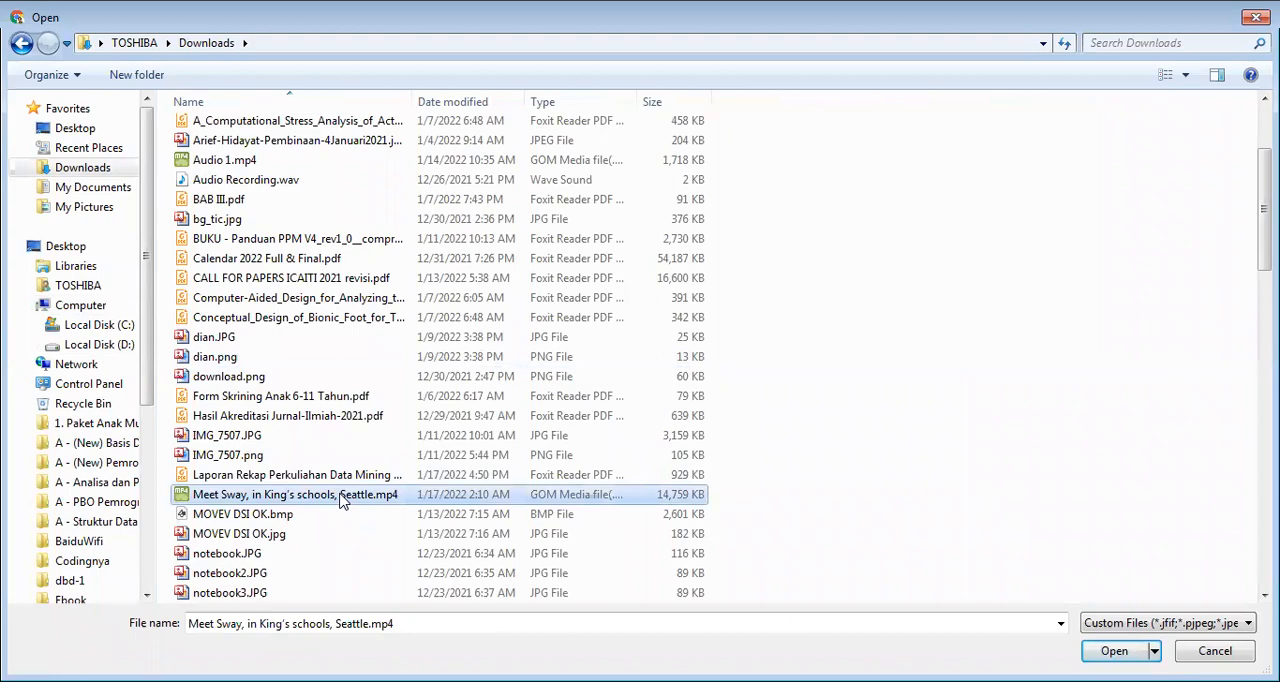
{"action": "left_click", "coordinate": [1089, 651]}
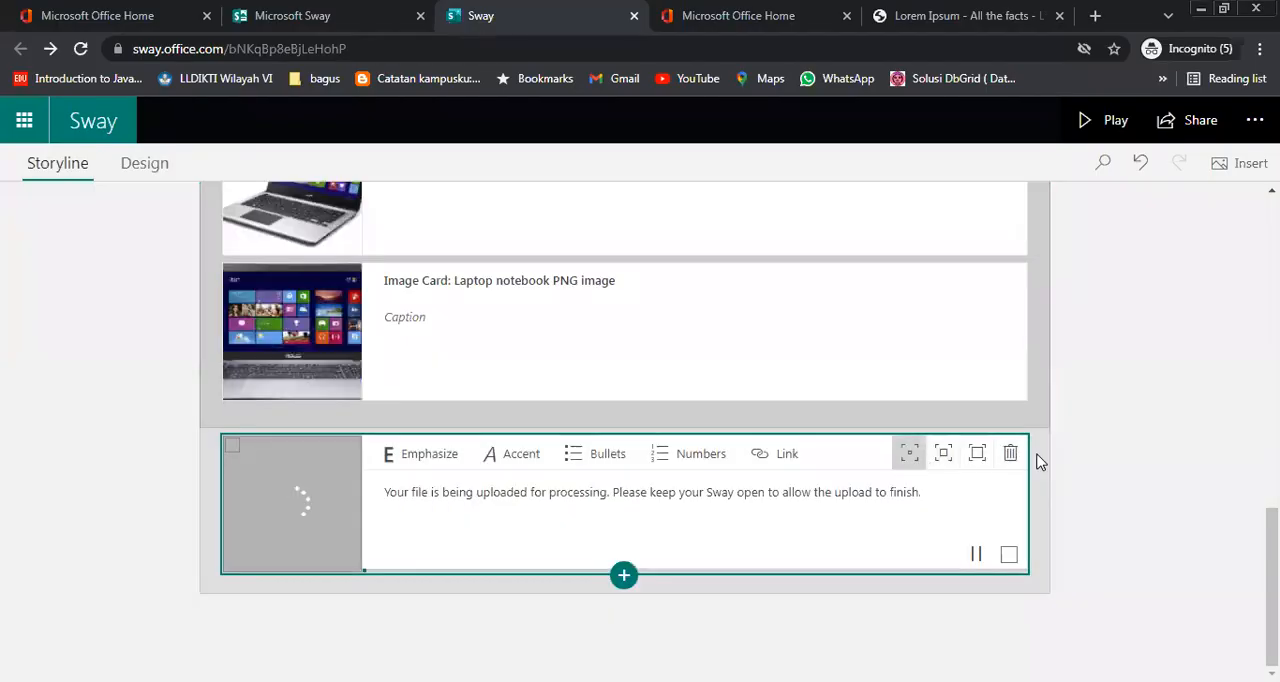
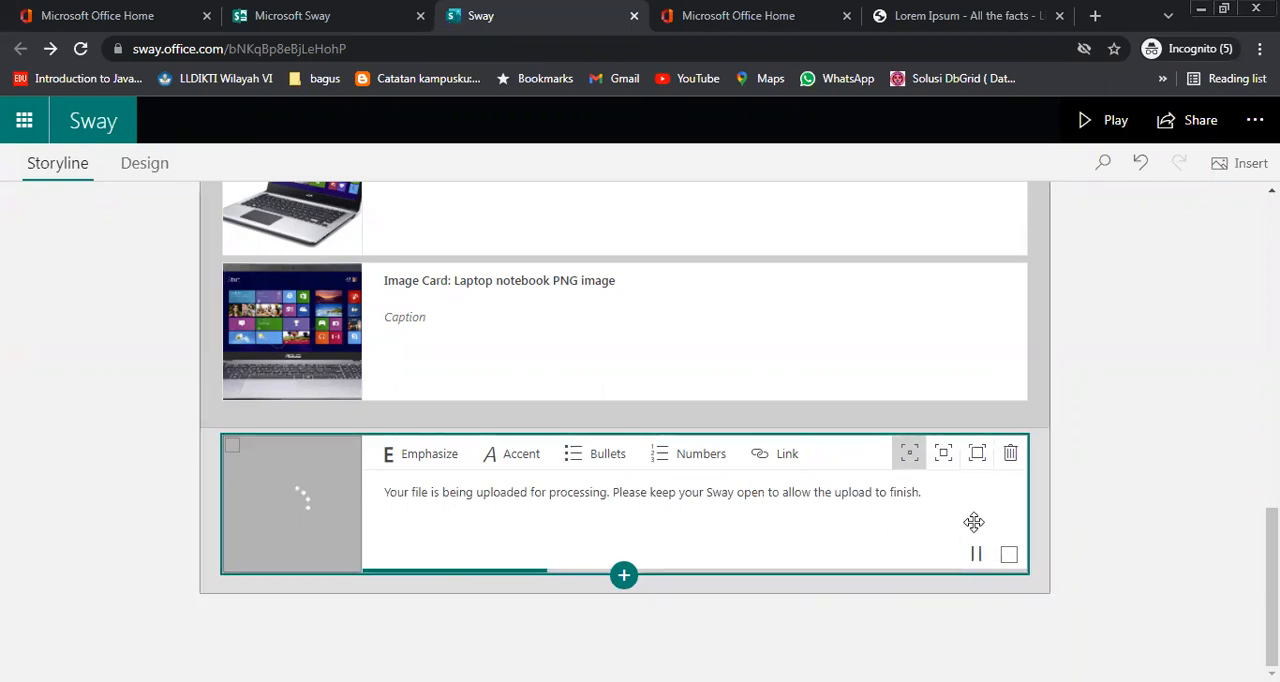
Add an Embed media card below the uploading video card and start entering its embed code
{"action": "left_click", "coordinate": [622, 577]}
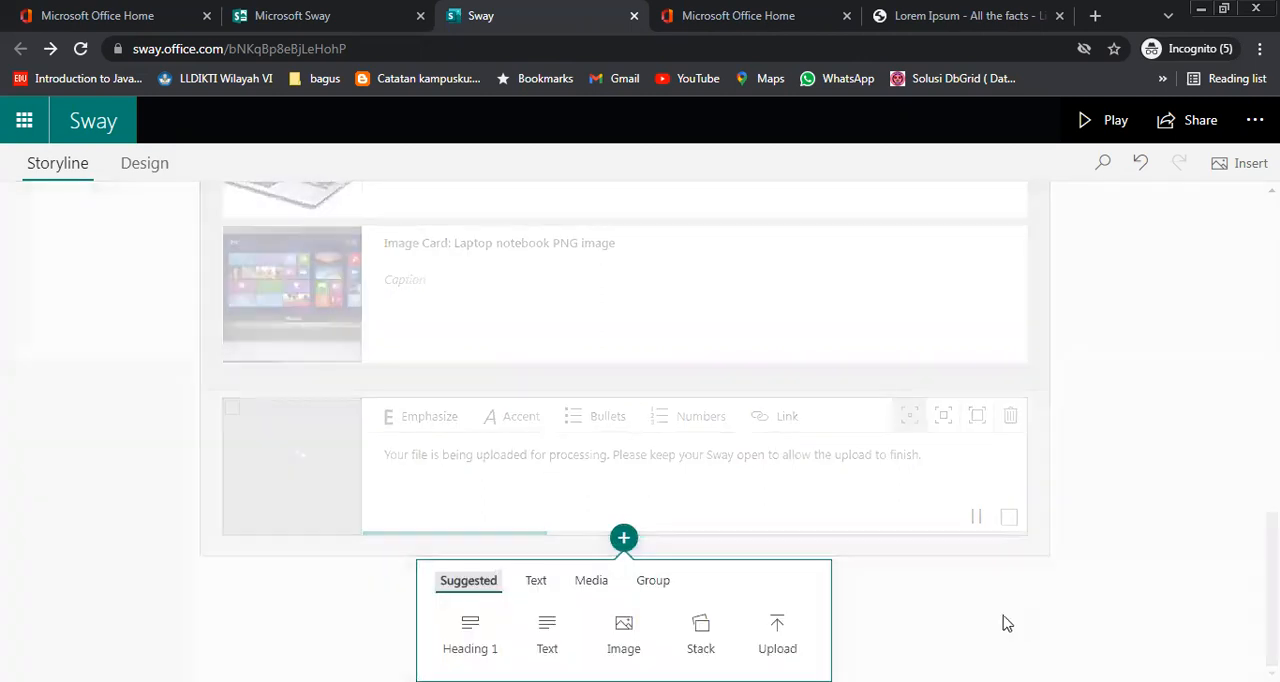
{"action": "left_click", "coordinate": [537, 585]}
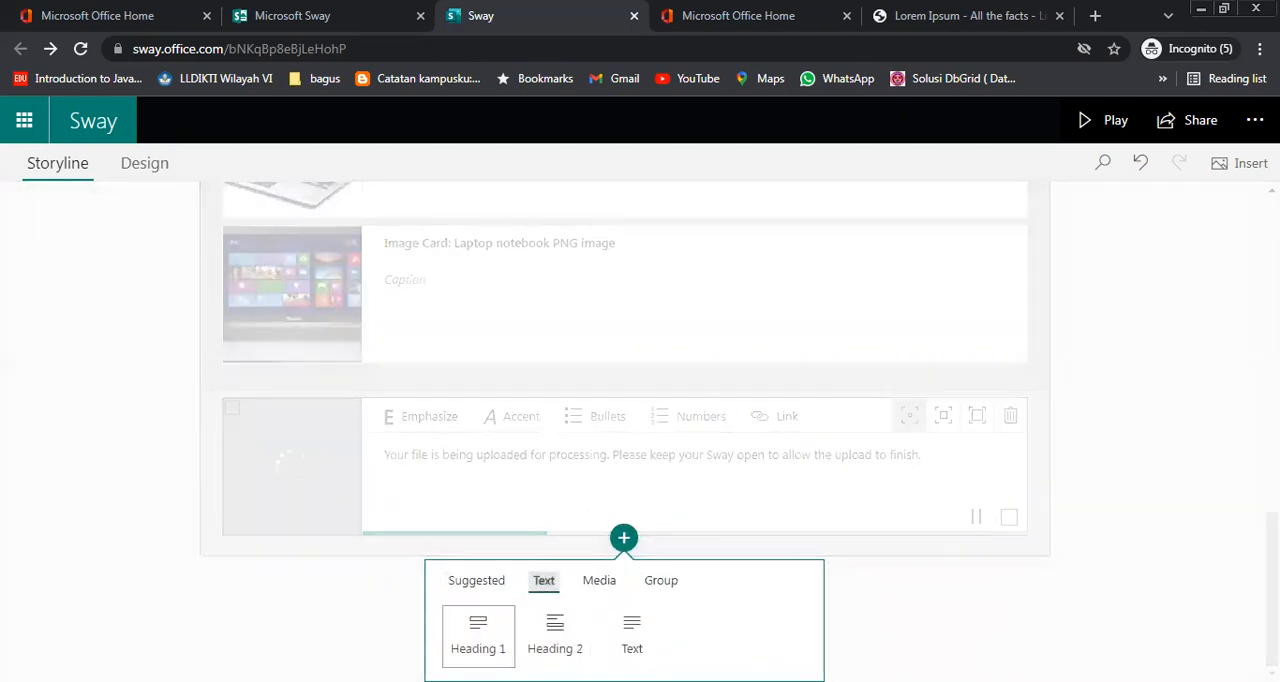
{"action": "left_click", "coordinate": [604, 582]}
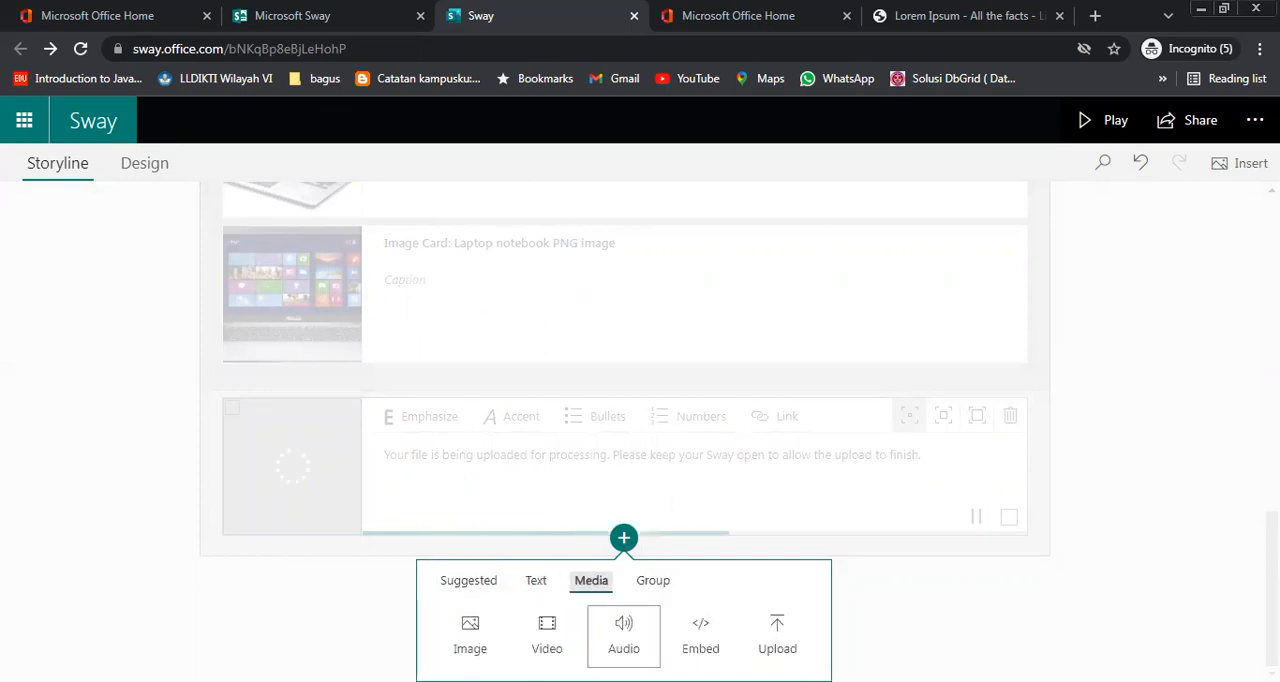
{"action": "left_click", "coordinate": [652, 581]}
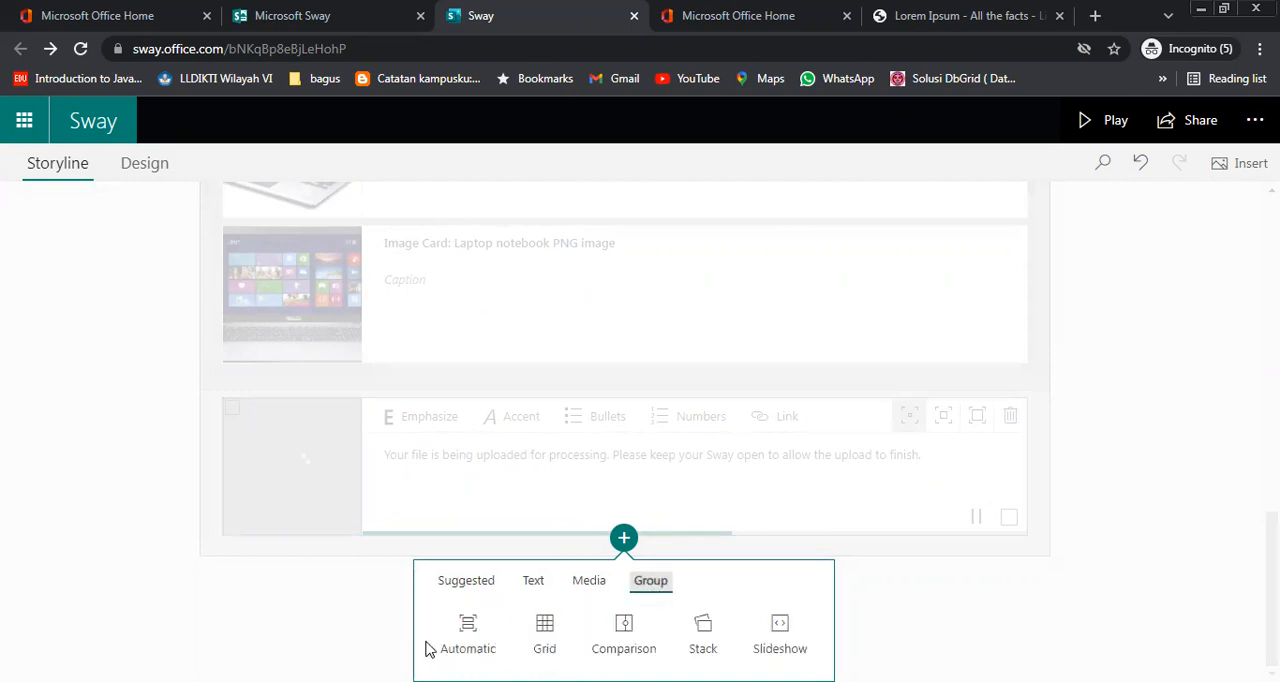
{"action": "left_click", "coordinate": [596, 583]}
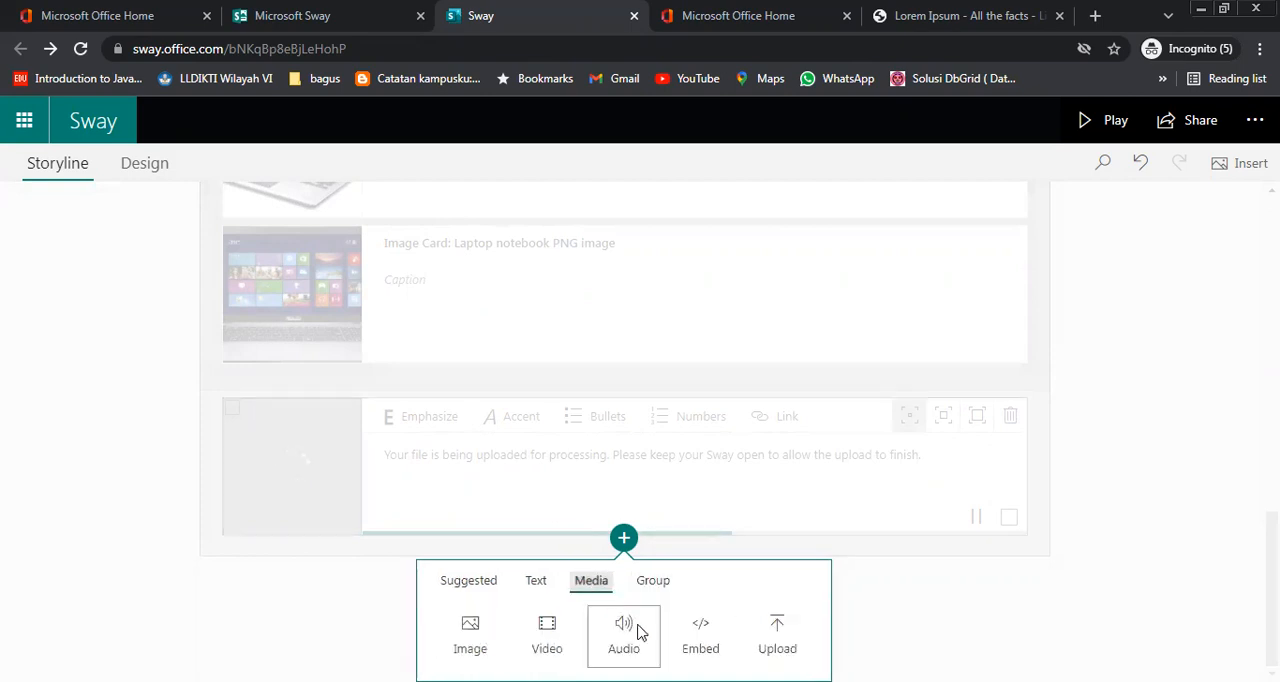
{"action": "left_click", "coordinate": [714, 643]}
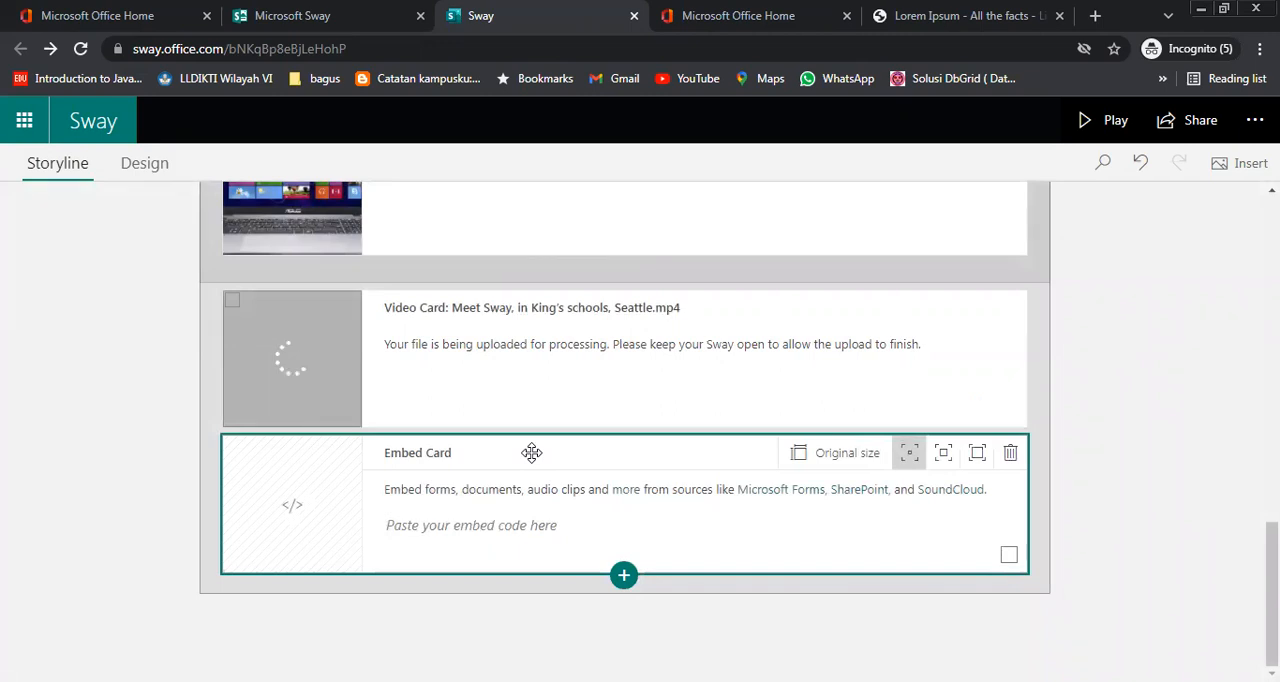
{"action": "left_click", "coordinate": [518, 525]}
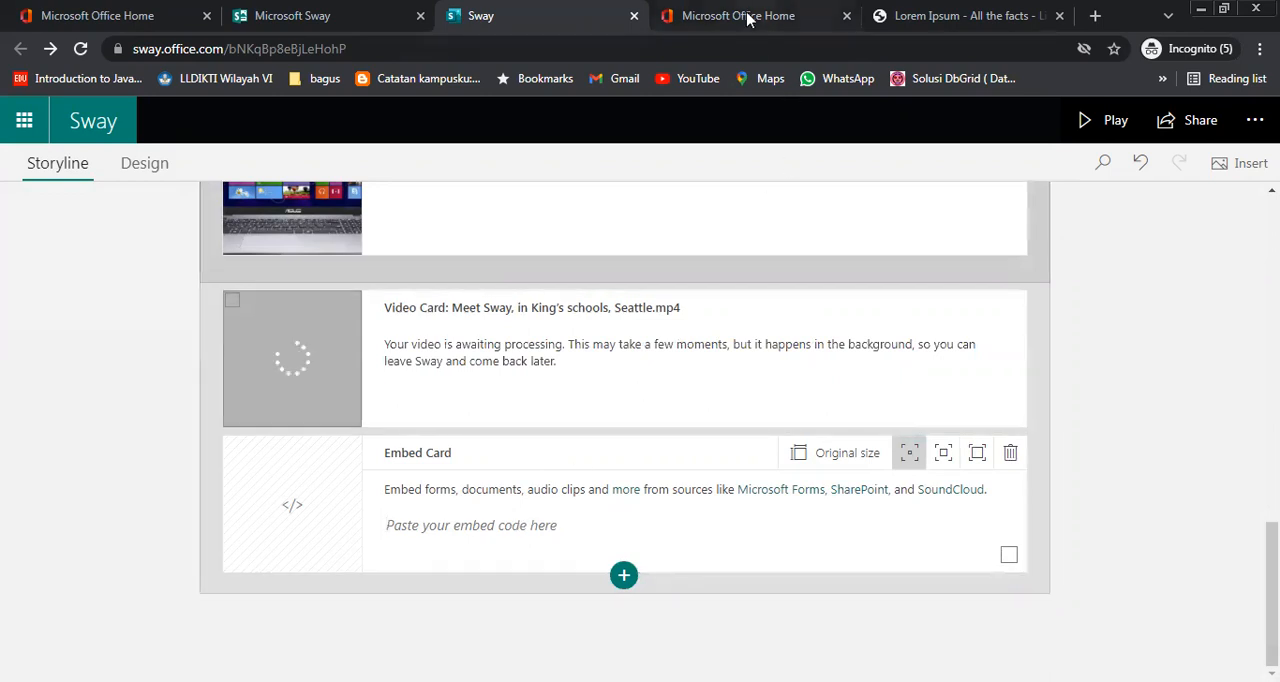
Switch to the Lorem Ipsum browser tab, open YouTube there and search for "microsoft sway"
{"action": "mouse_move", "coordinate": [748, 18]}
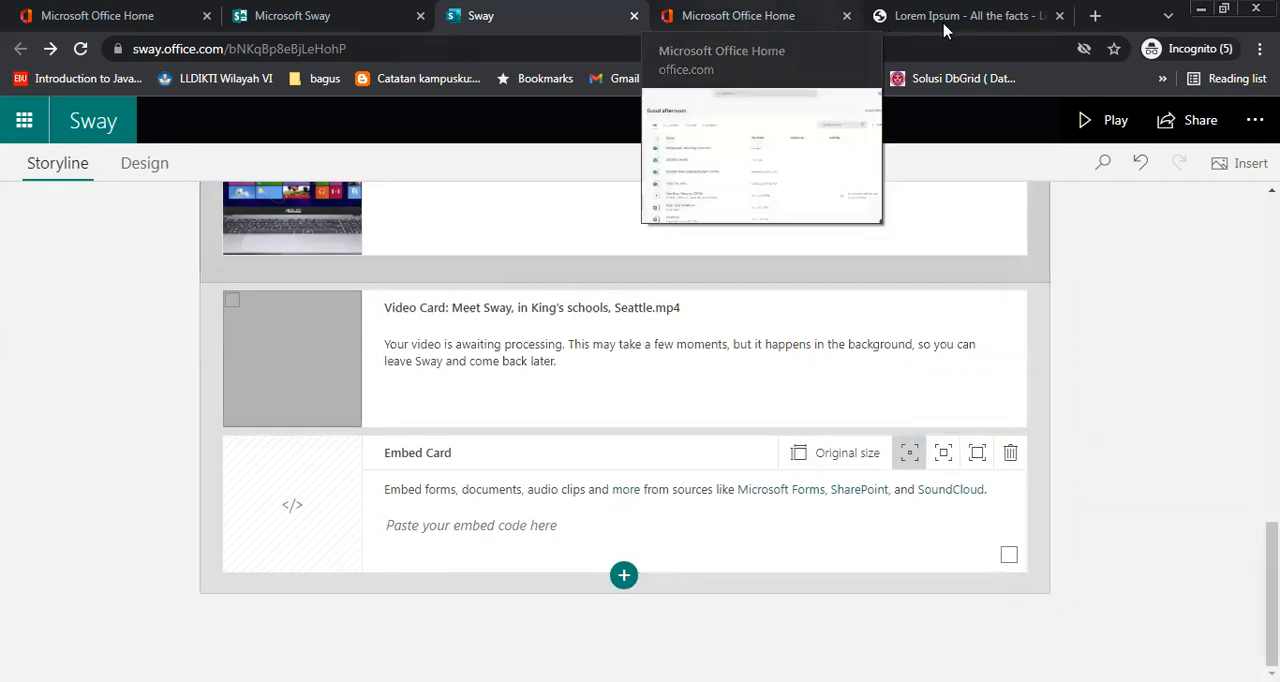
{"action": "left_click", "coordinate": [890, 15]}
{"action": "left_click", "coordinate": [698, 78]}
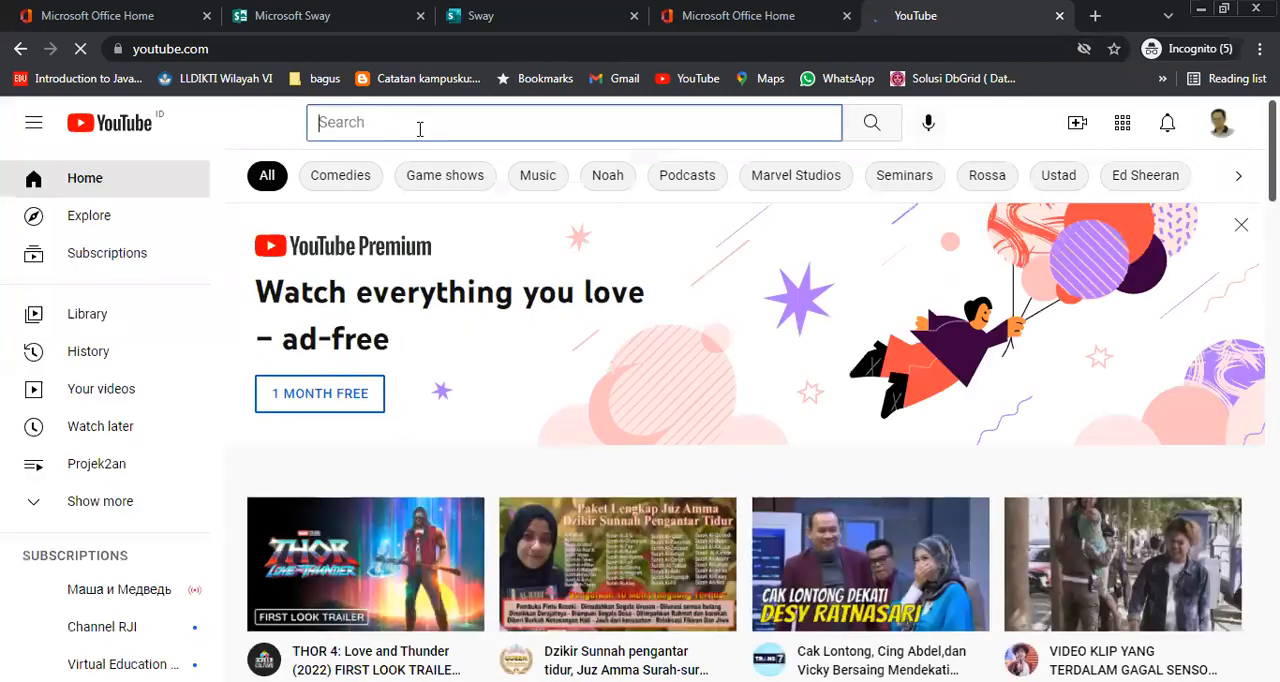
{"action": "type", "text": "sway"}
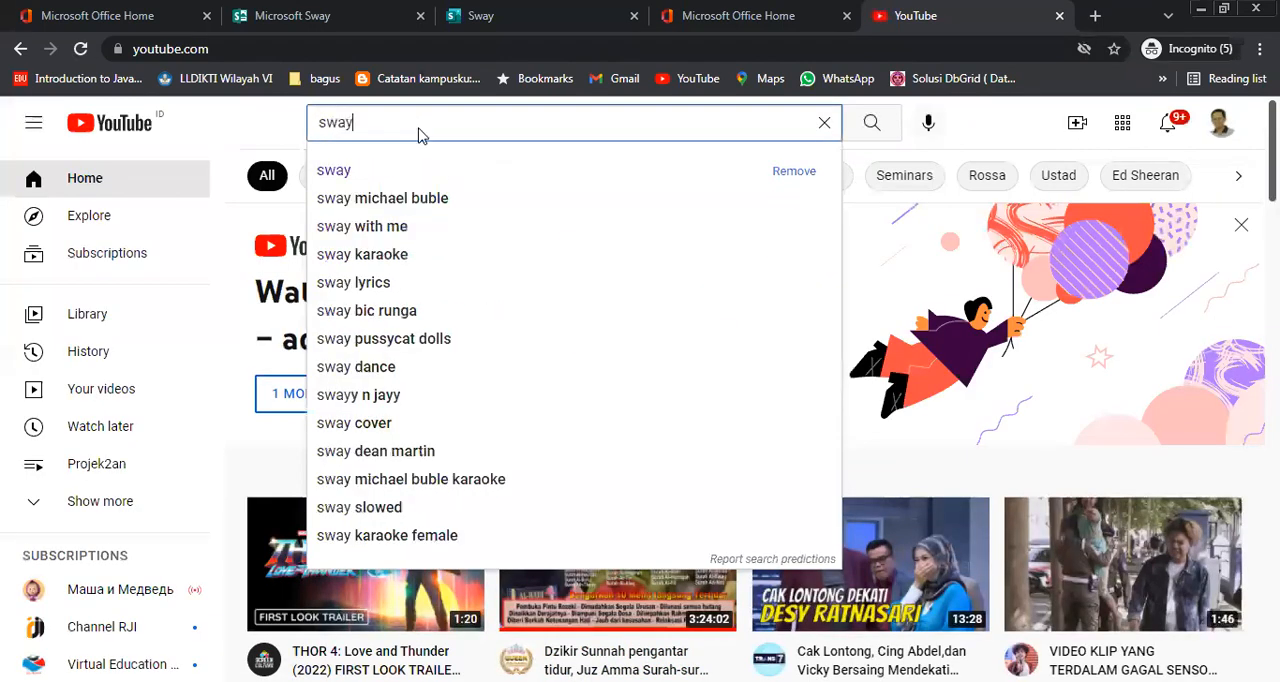
{"action": "key", "text": "Return"}
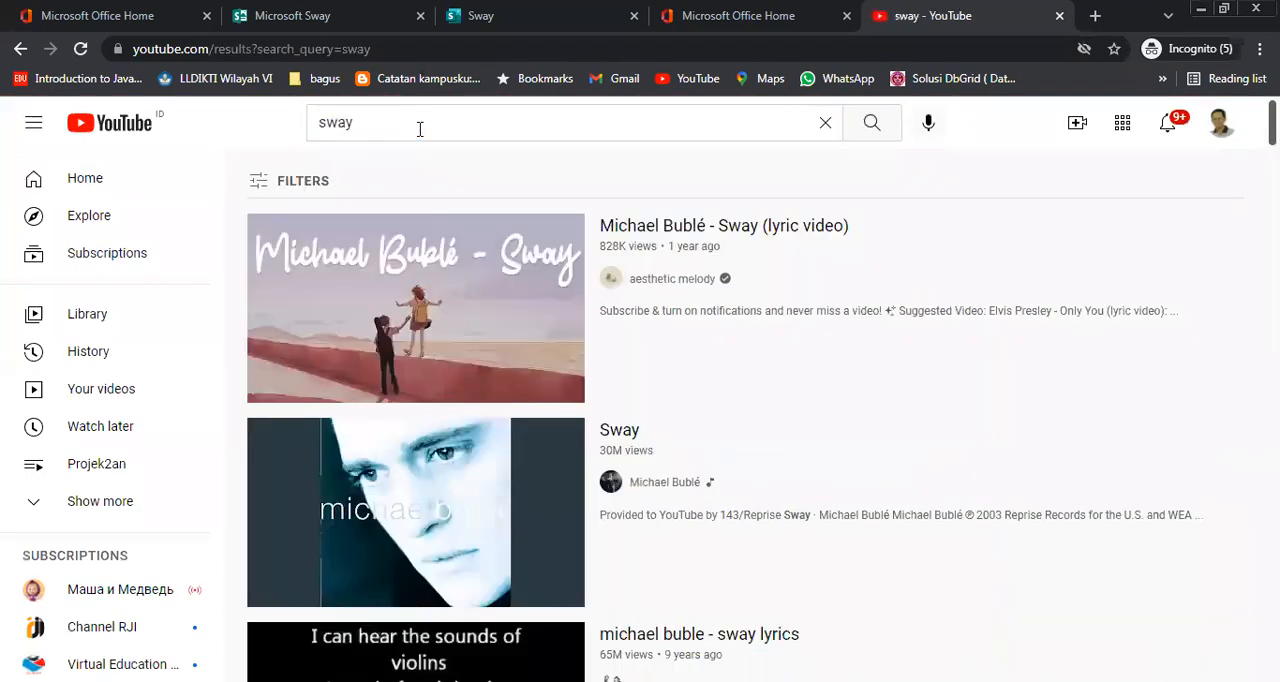
{"action": "left_click", "coordinate": [365, 122]}
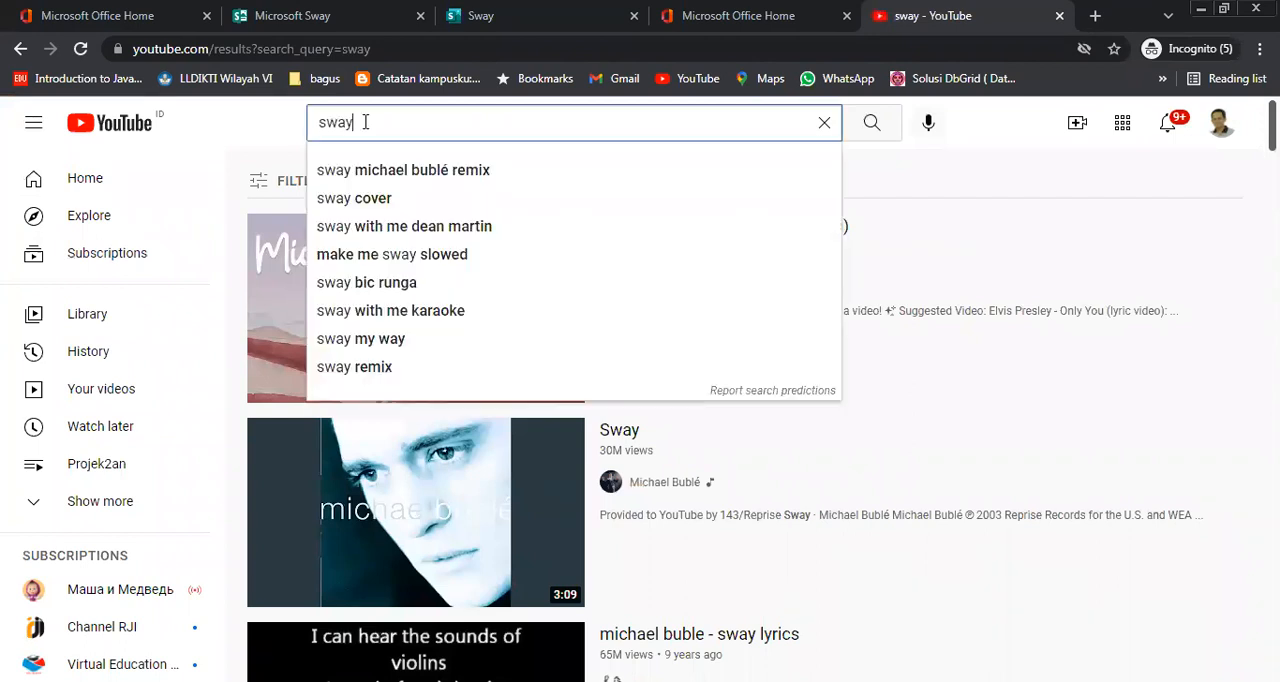
{"action": "type", "text": "microsoft"}
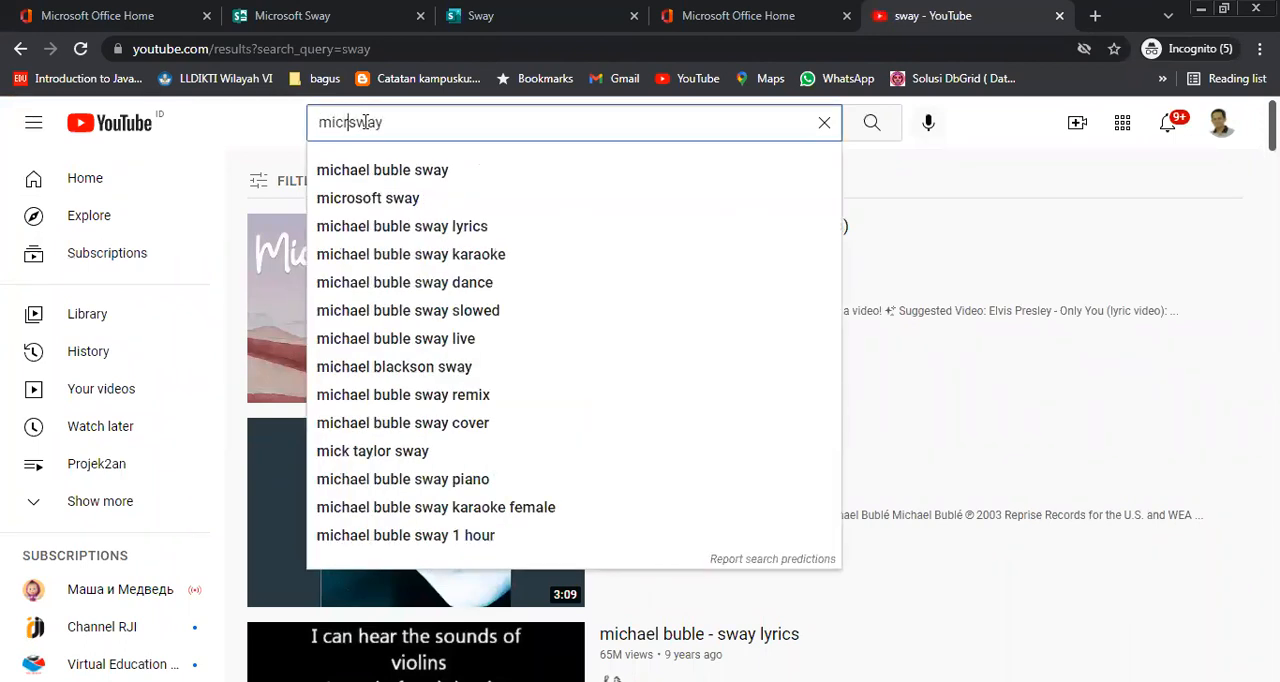
{"action": "key", "text": "Return"}
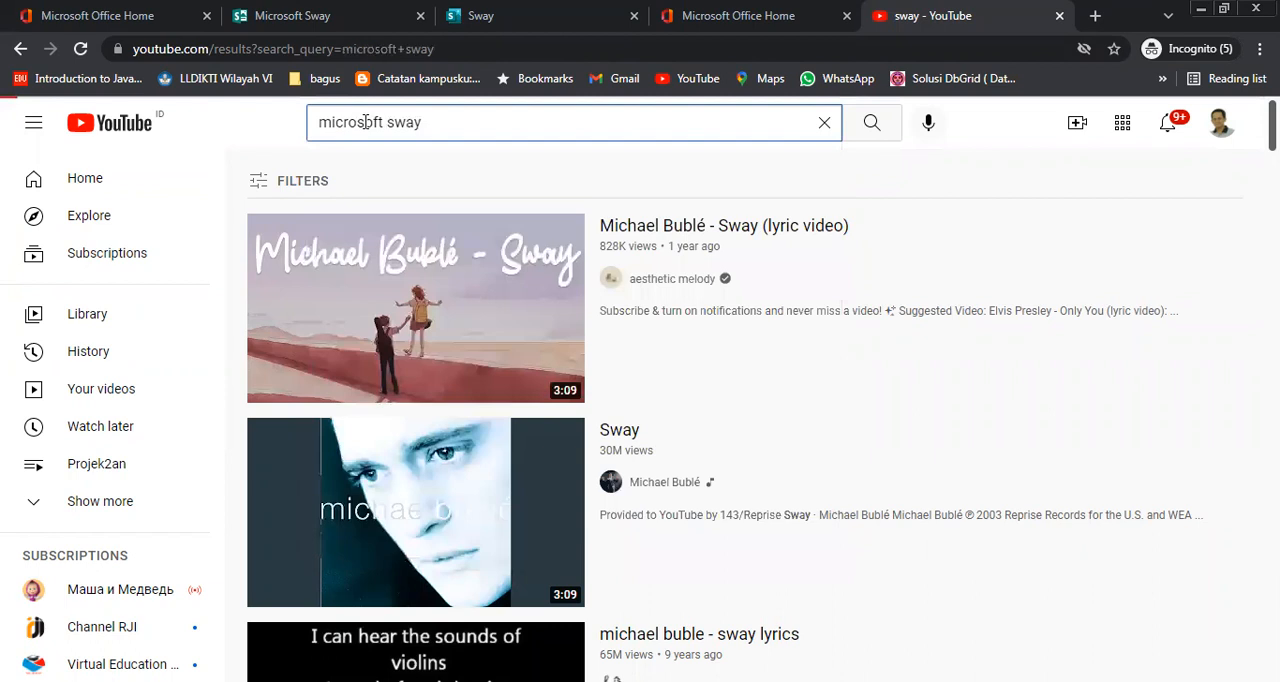
Open the video "What is Microsoft Sway 2021" from the search results and pause its playback
{"action": "scroll", "coordinate": [808, 430], "scroll_direction": "down", "scroll_amount": 5}
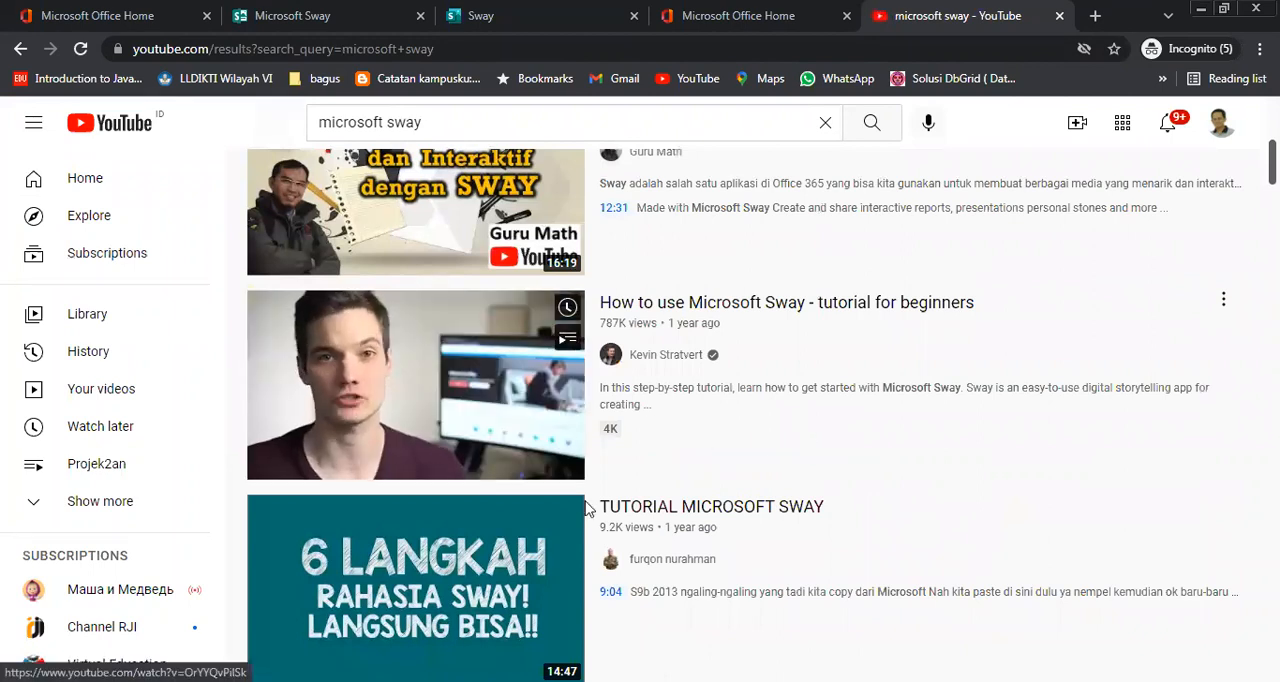
{"action": "scroll", "coordinate": [690, 525], "scroll_direction": "down", "scroll_amount": 3}
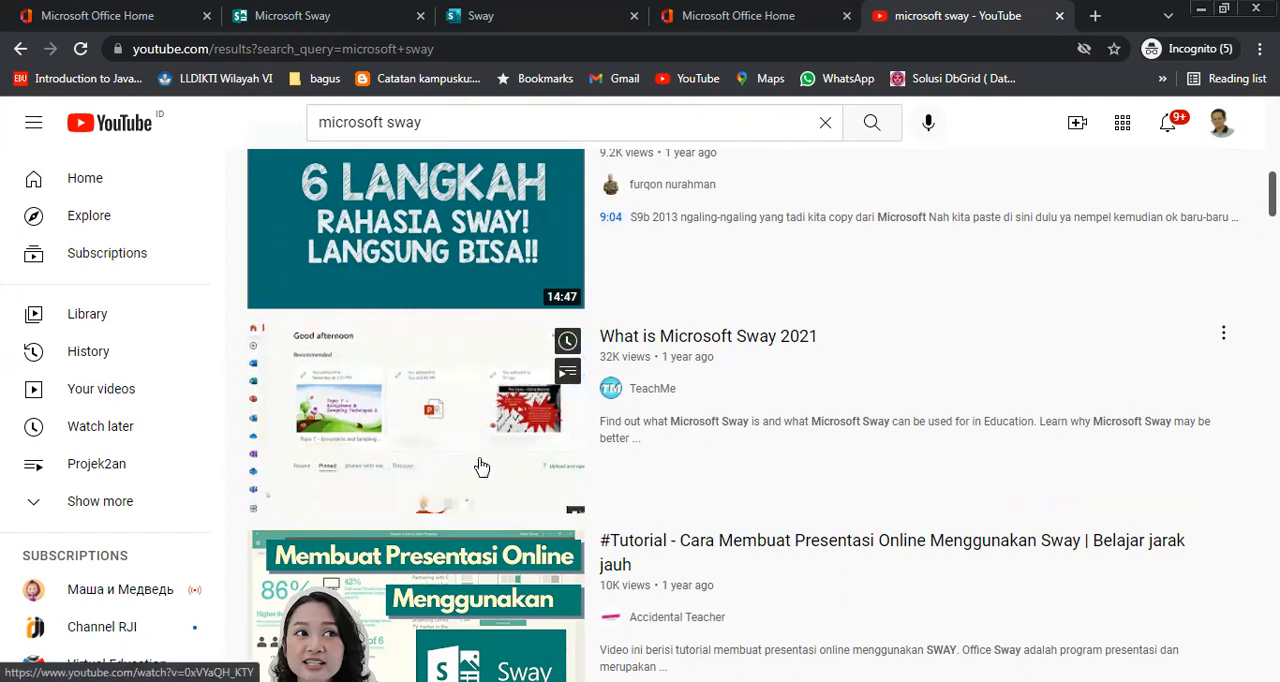
{"action": "left_click", "coordinate": [530, 453]}
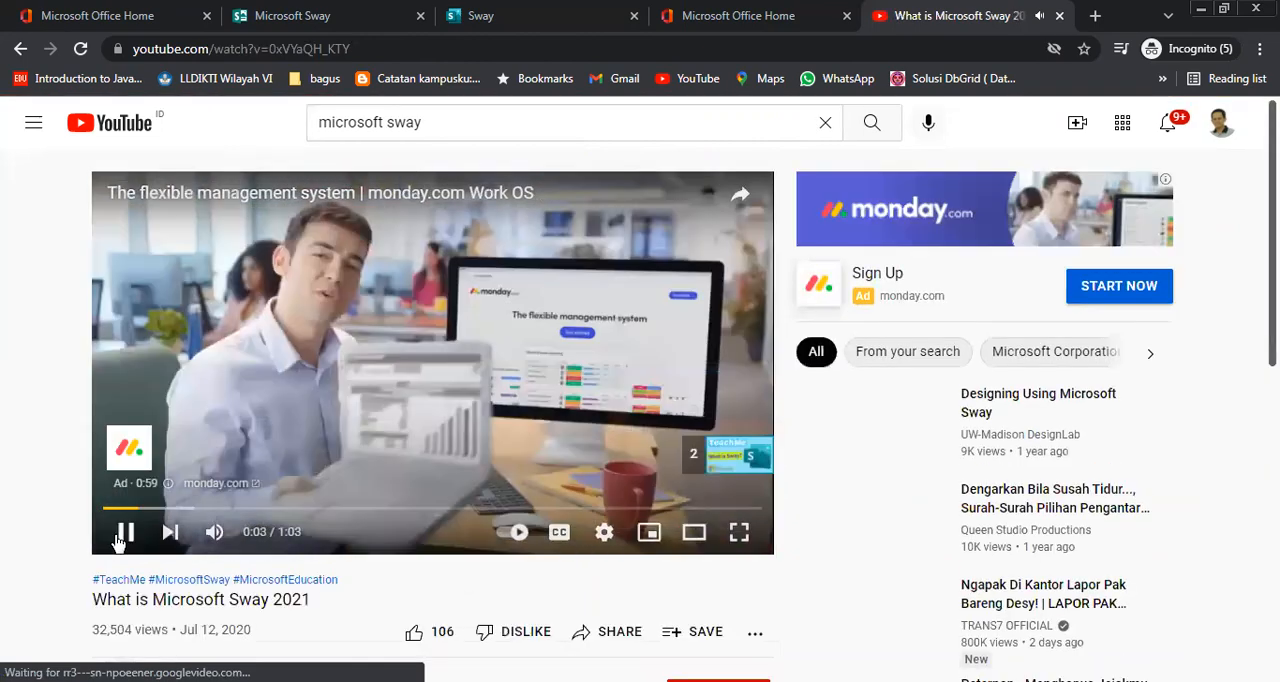
{"action": "left_click", "coordinate": [120, 538]}
Copy the YouTube video's iframe embed code and paste it into the Embed card in Sway
{"action": "scroll", "coordinate": [493, 459], "scroll_direction": "down", "scroll_amount": 2}
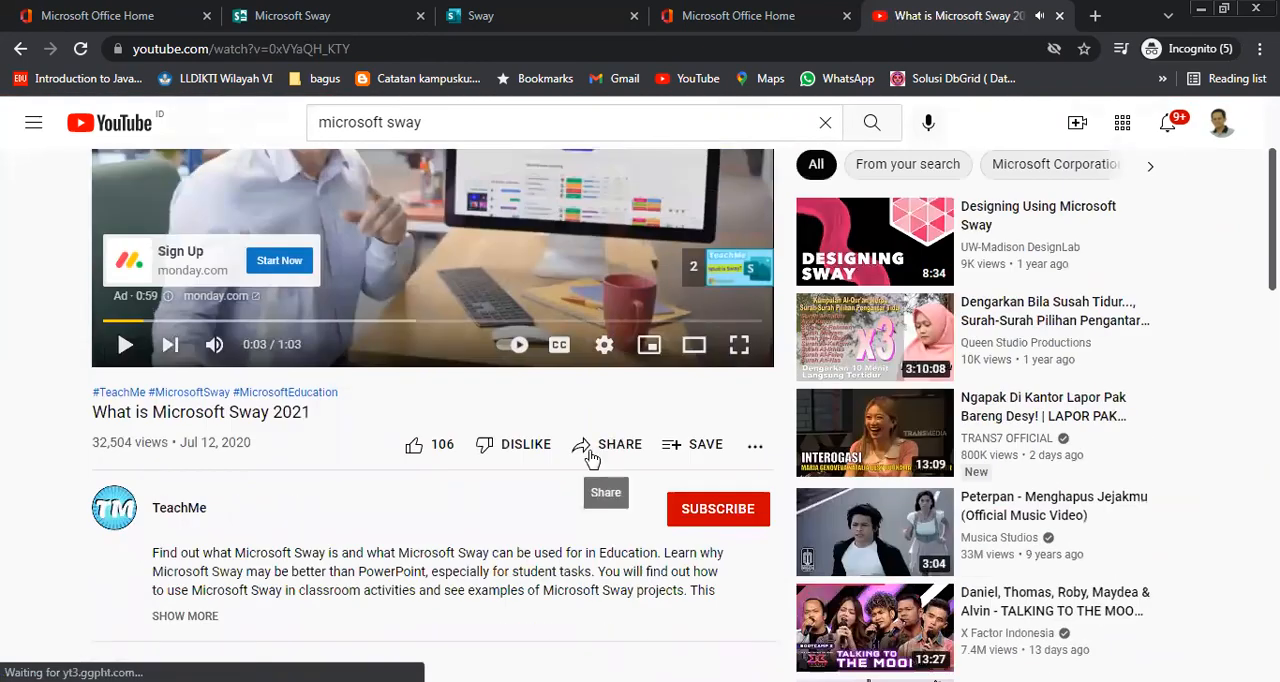
{"action": "scroll", "coordinate": [588, 455], "scroll_direction": "down", "scroll_amount": 1}
{"action": "left_click", "coordinate": [602, 350]}
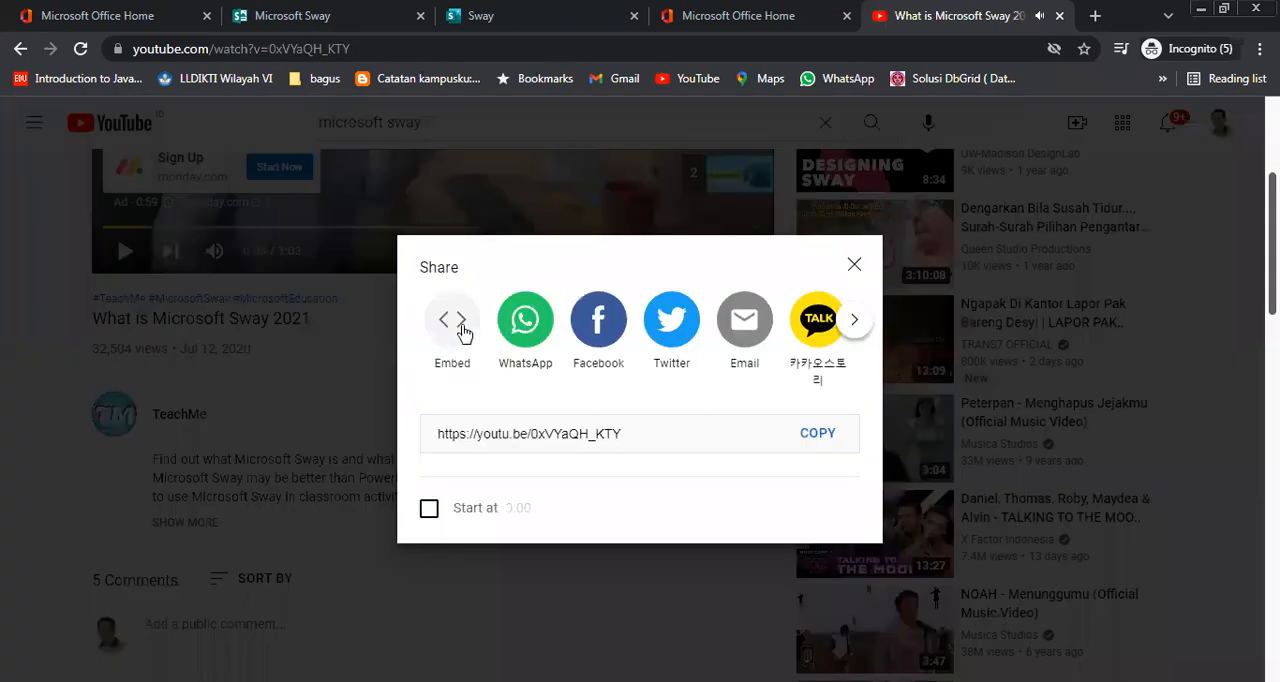
{"action": "left_click", "coordinate": [456, 322]}
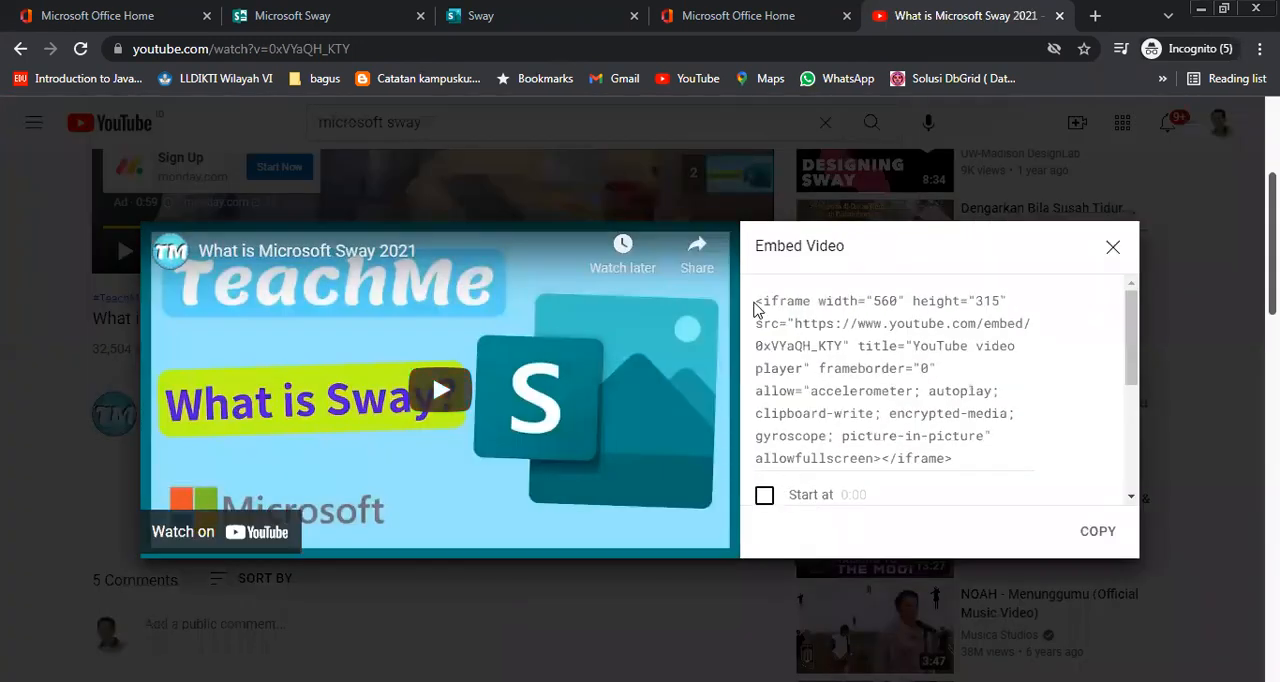
{"action": "left_click", "coordinate": [1102, 536]}
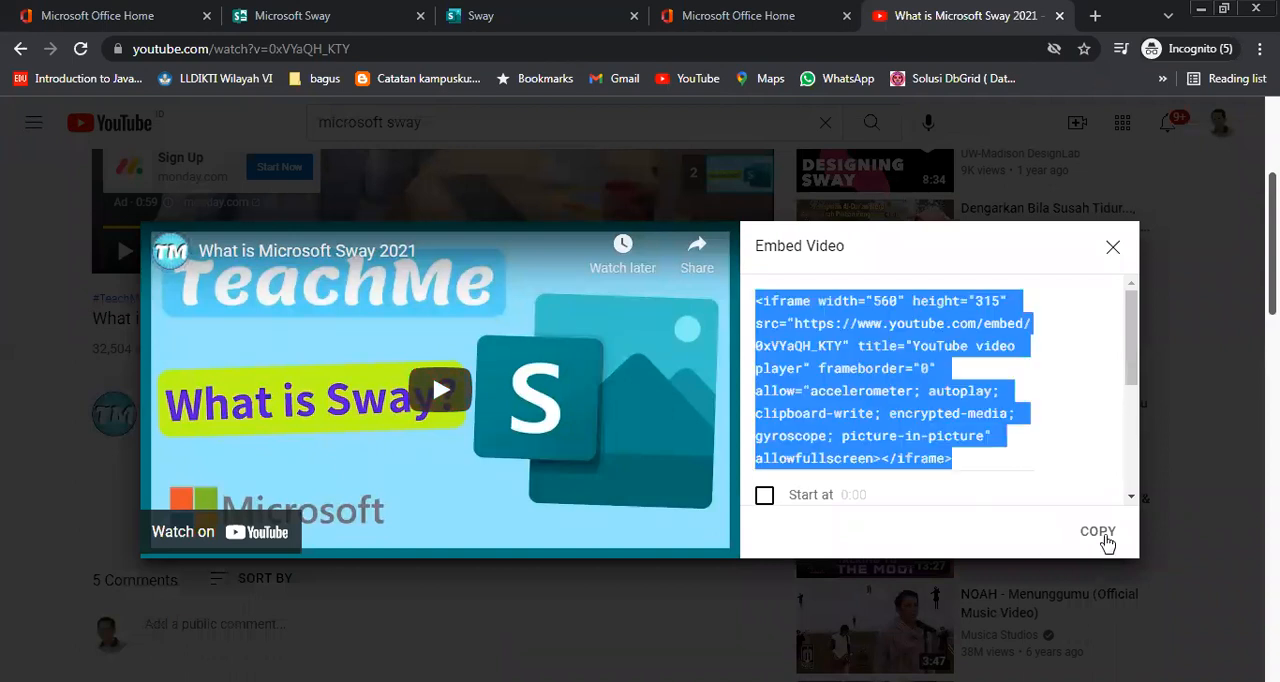
{"action": "left_click", "coordinate": [574, 18]}
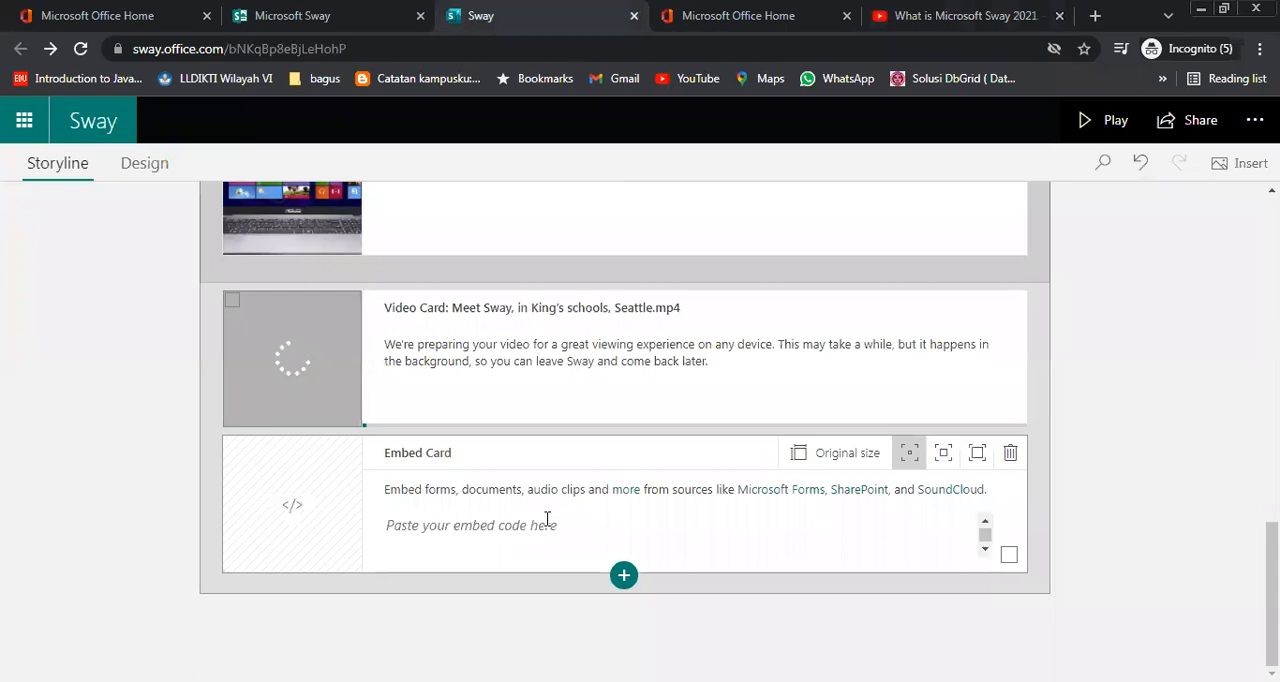
{"action": "key", "text": "ctrl+v"}
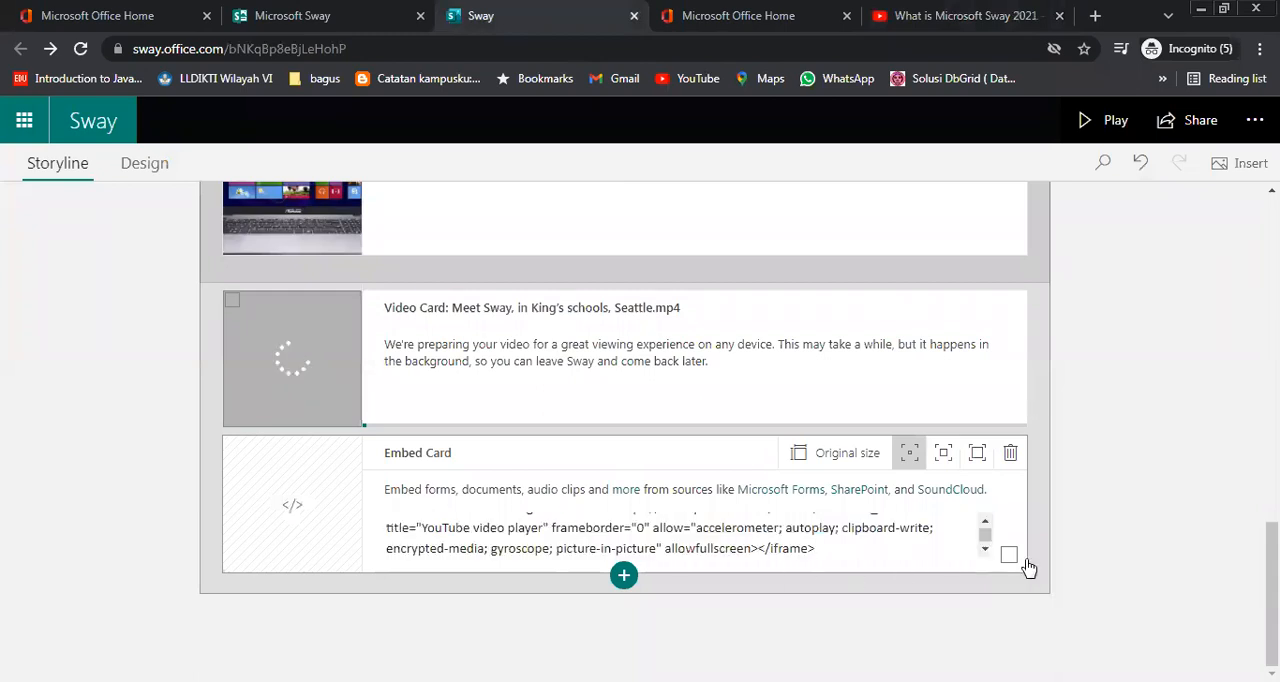
Preview the presentation down to the end of the Sejarah Komputer section to check the embedded video
{"action": "left_click", "coordinate": [1120, 125]}
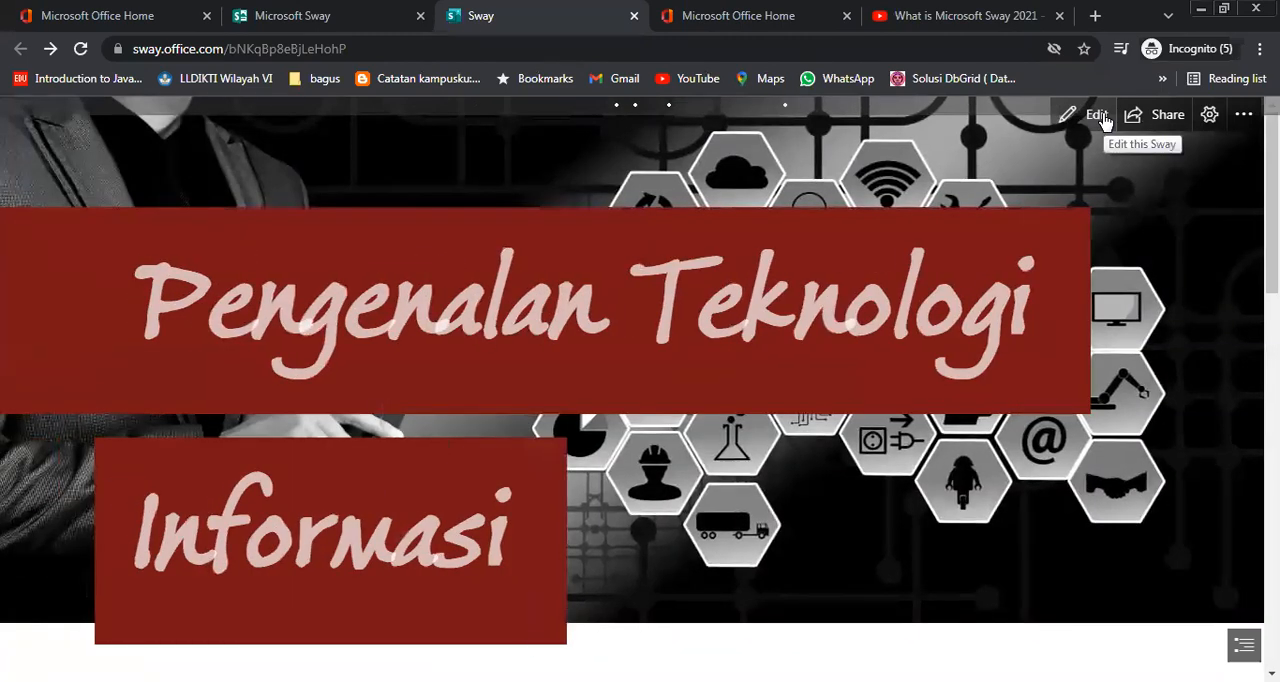
{"action": "left_click", "coordinate": [1097, 115]}
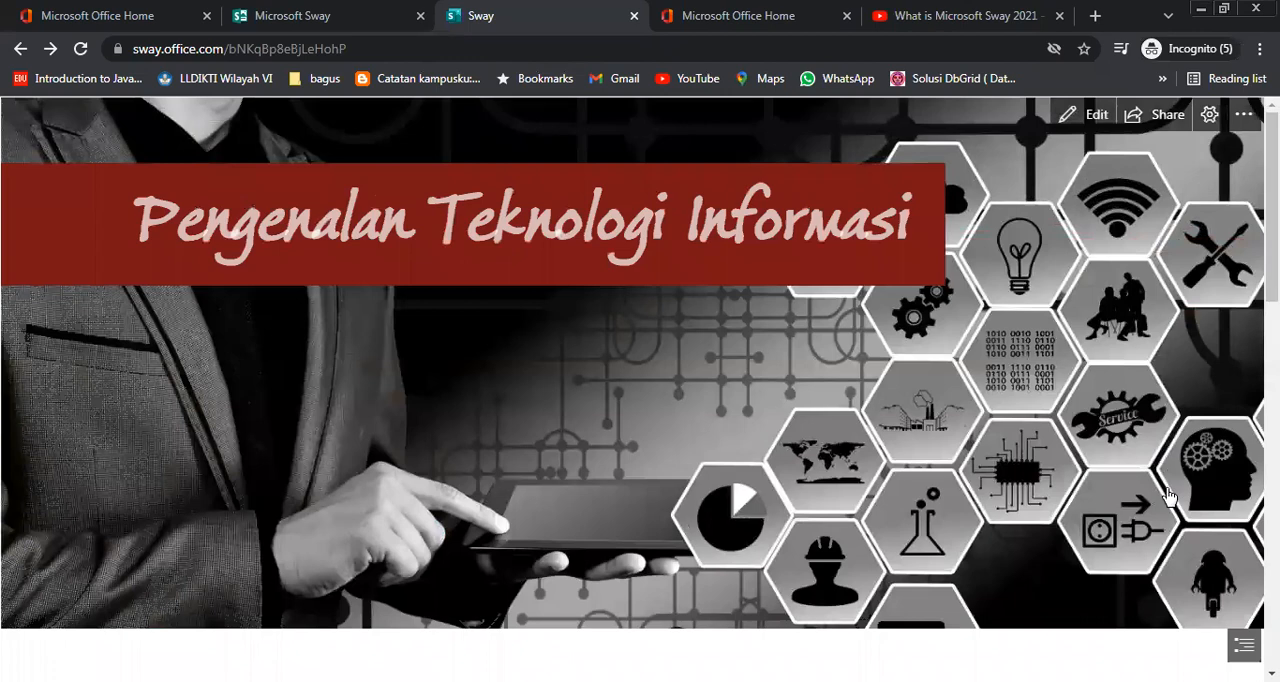
{"action": "scroll", "coordinate": [1169, 497], "scroll_direction": "down", "scroll_amount": 3}
{"action": "scroll", "coordinate": [1169, 497], "scroll_direction": "down", "scroll_amount": 4}
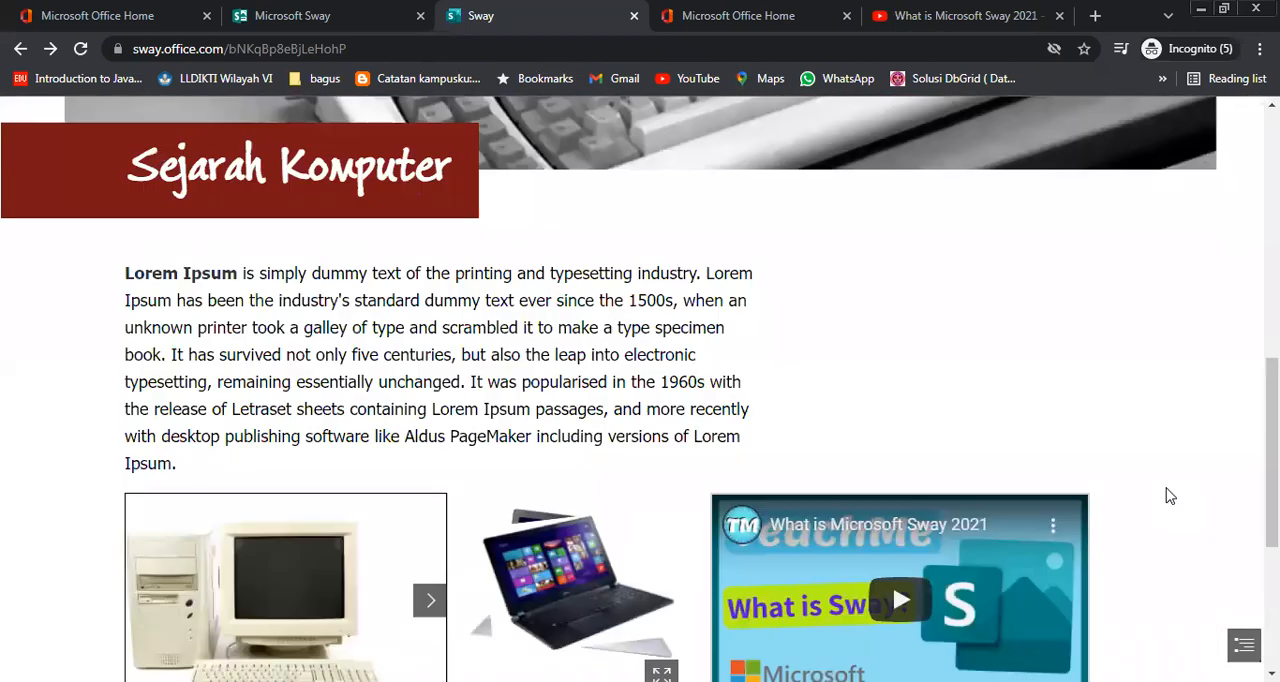
{"action": "scroll", "coordinate": [1170, 497], "scroll_direction": "down", "scroll_amount": 2}
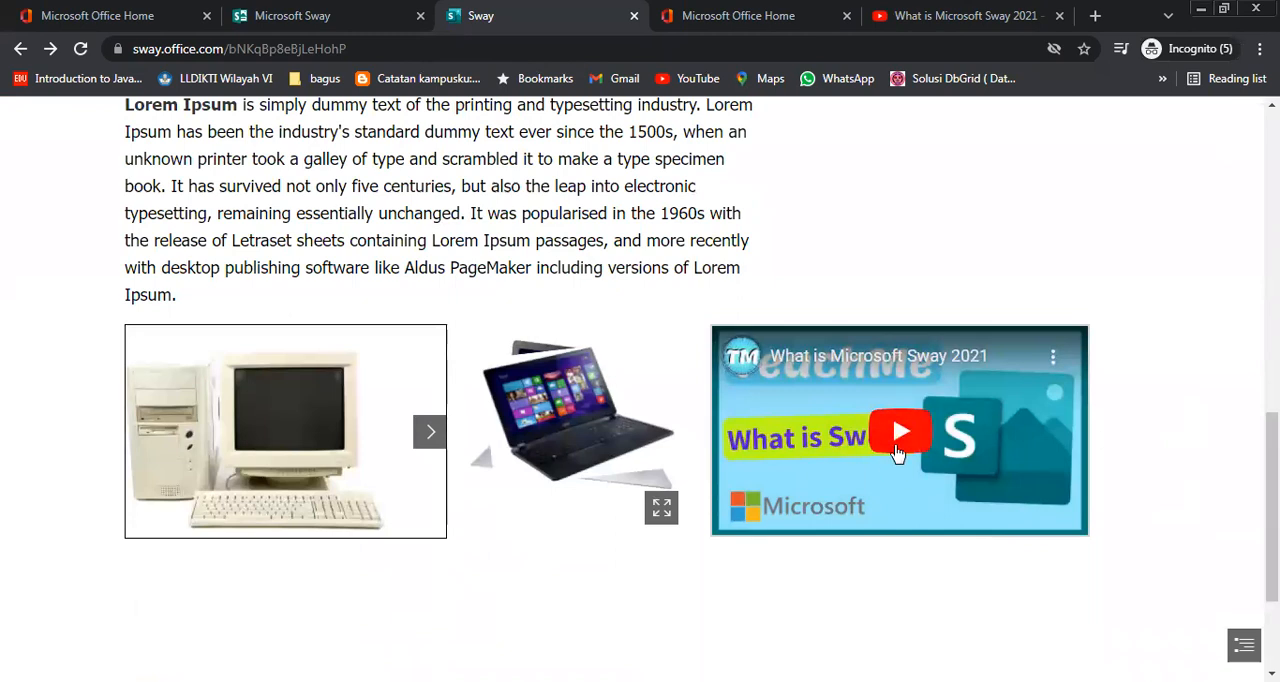
{"action": "scroll", "coordinate": [1100, 474], "scroll_direction": "down", "scroll_amount": 2}
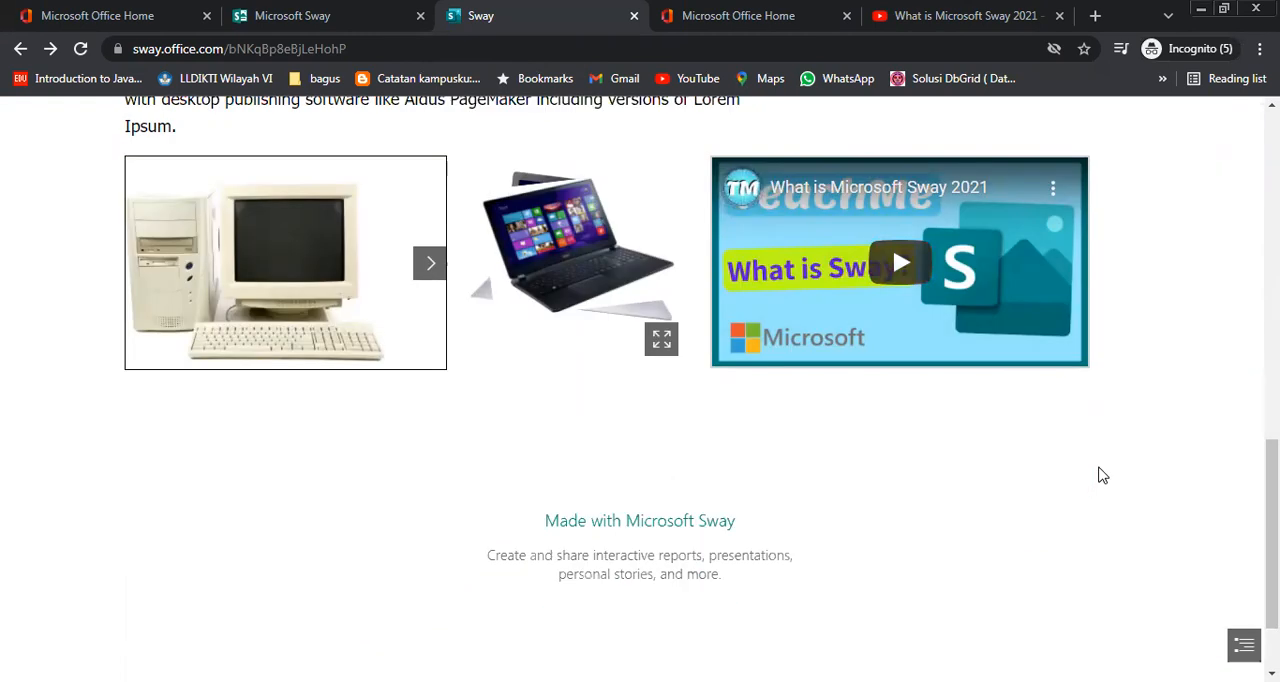
{"action": "scroll", "coordinate": [1100, 474], "scroll_direction": "up", "scroll_amount": 3}
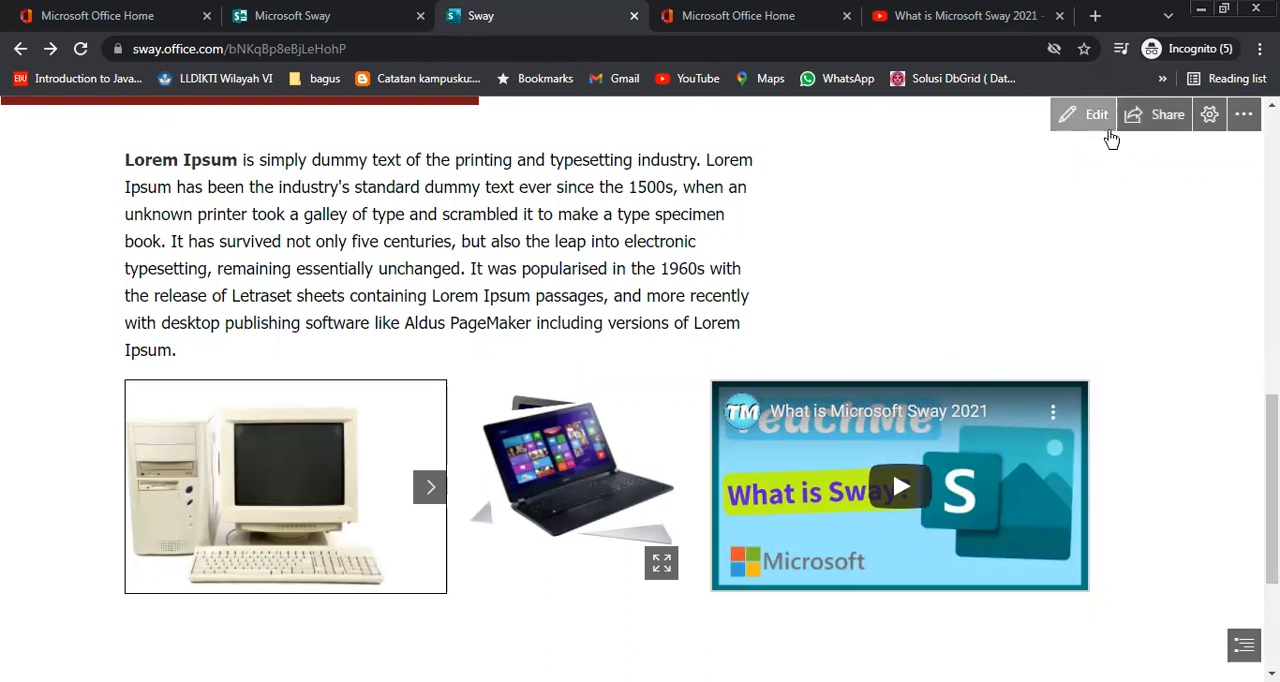
Change the presentation to the third layout, which pages slide by slide, and advance to the embedded YouTube video
{"action": "left_click", "coordinate": [1209, 114]}
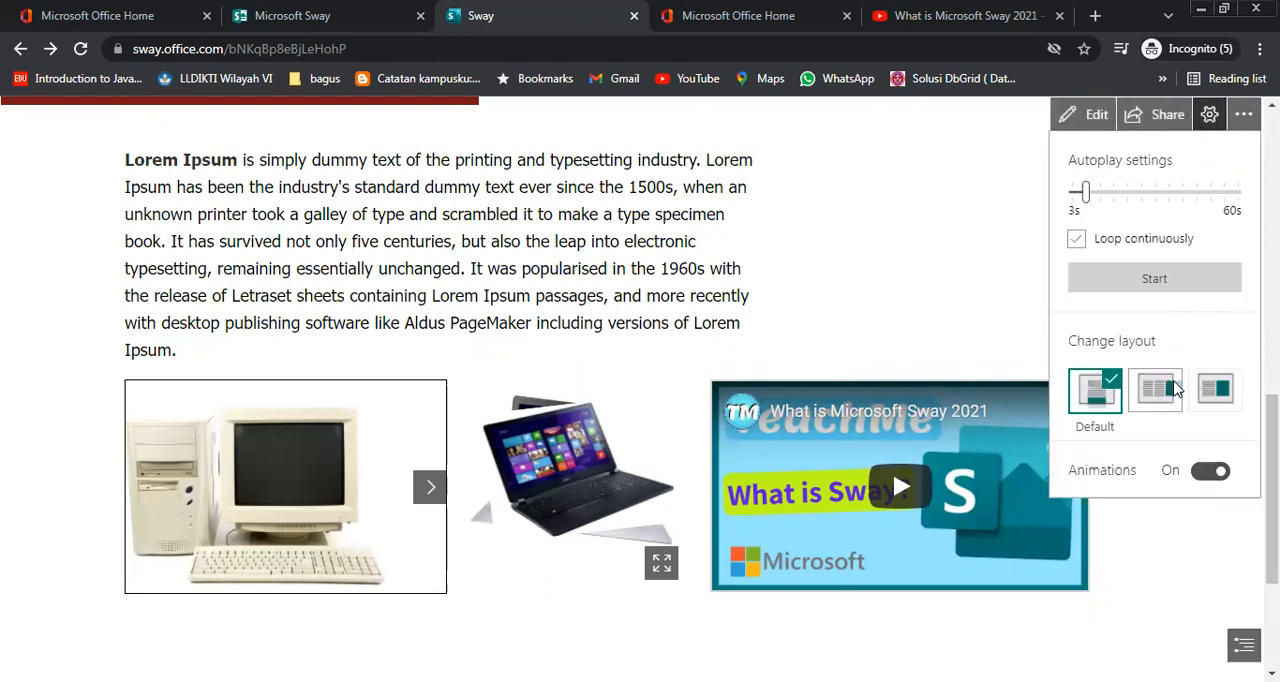
{"action": "left_click", "coordinate": [1213, 392]}
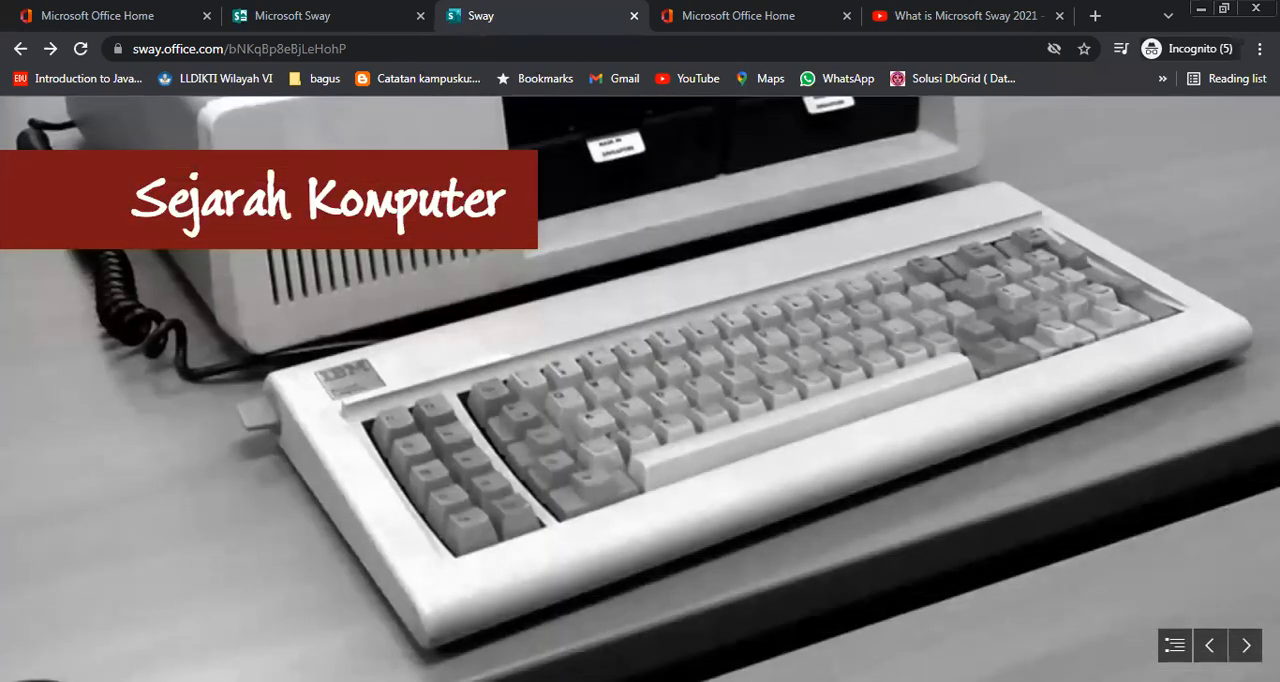
{"action": "left_click", "coordinate": [1245, 645]}
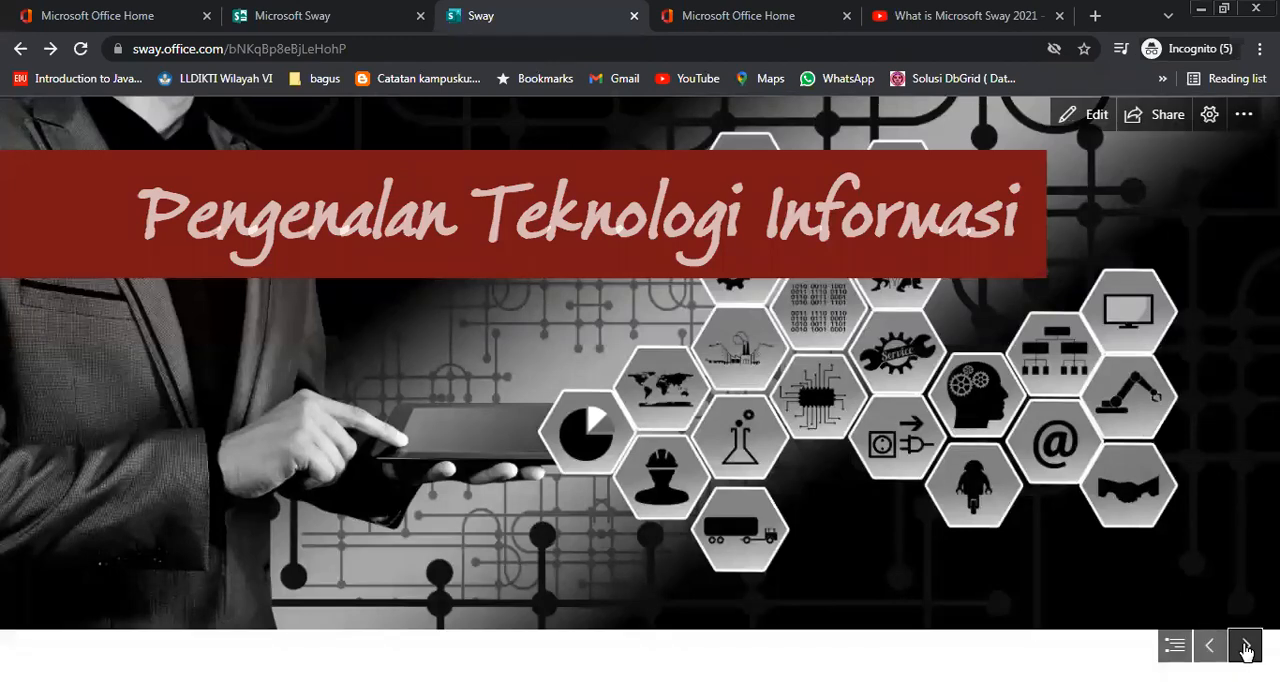
{"action": "left_click", "coordinate": [1245, 645]}
{"action": "left_click", "coordinate": [1245, 645]}
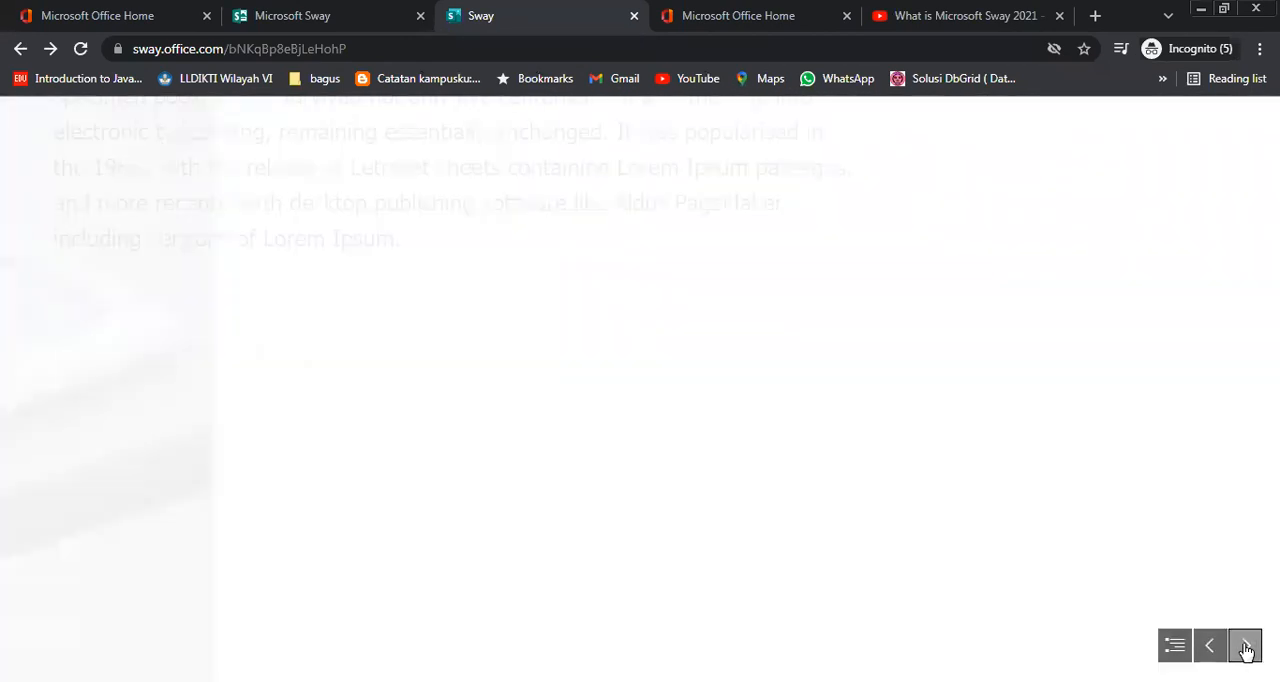
{"action": "left_click", "coordinate": [1245, 645]}
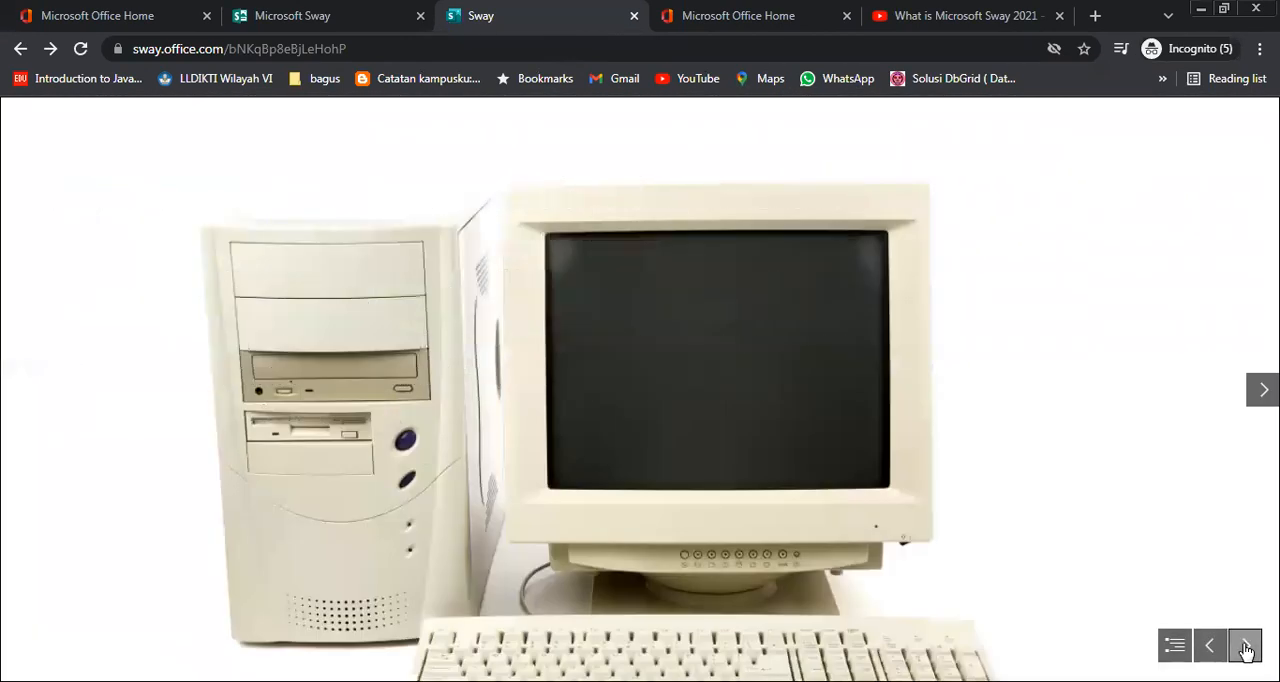
{"action": "left_click", "coordinate": [1245, 645]}
{"action": "left_click", "coordinate": [1245, 645]}
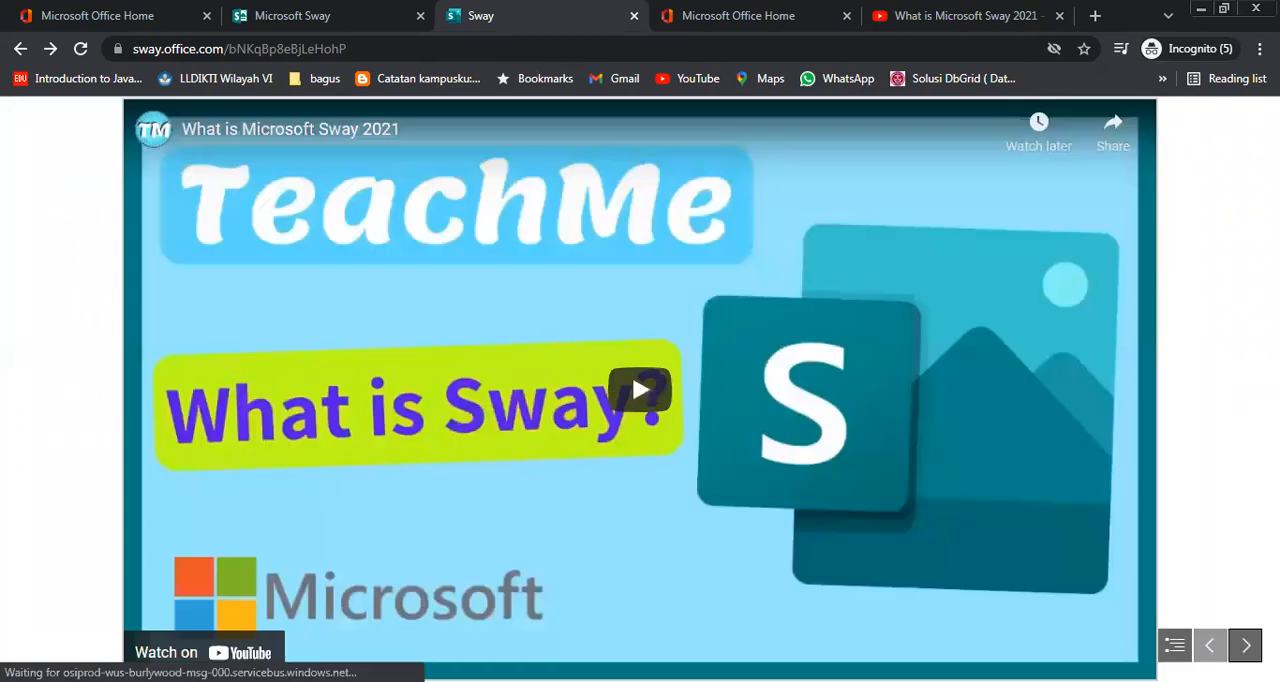
Page back to the computer slideshow, browse its images, and advance past the laptop stack to the embedded YouTube video
{"action": "left_click", "coordinate": [1209, 645]}
{"action": "left_click", "coordinate": [1209, 645]}
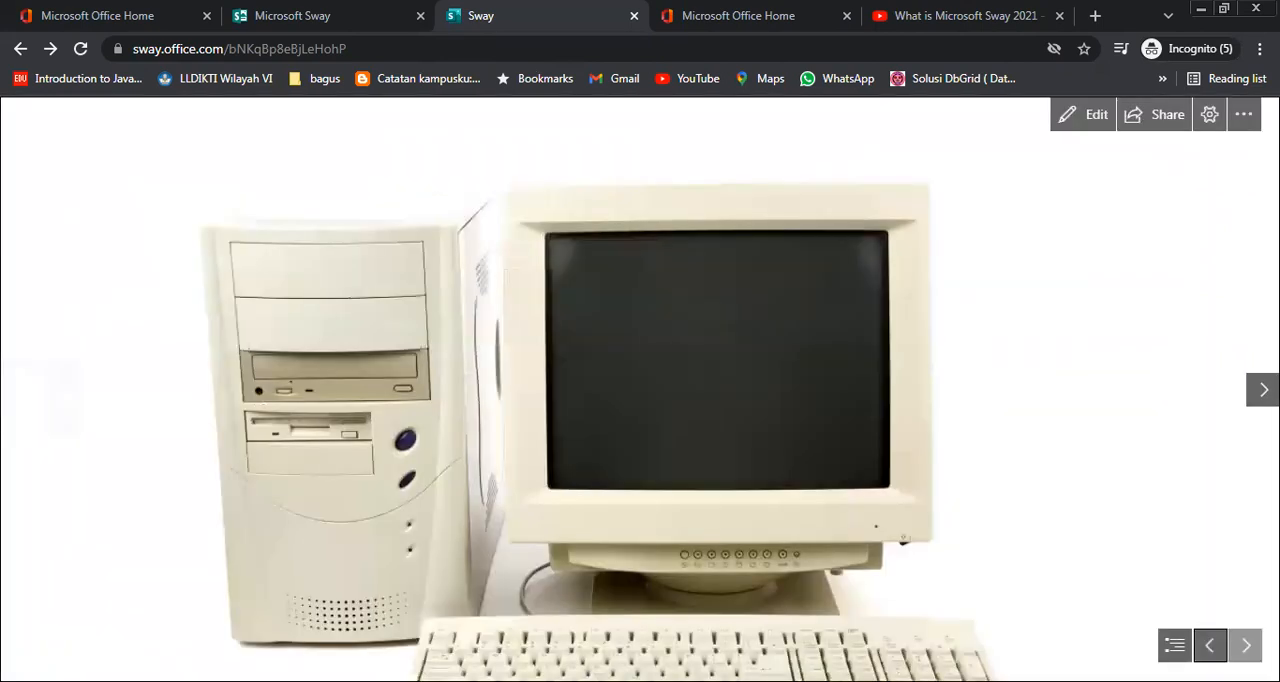
{"action": "left_click", "coordinate": [1252, 395]}
{"action": "left_click", "coordinate": [1251, 394]}
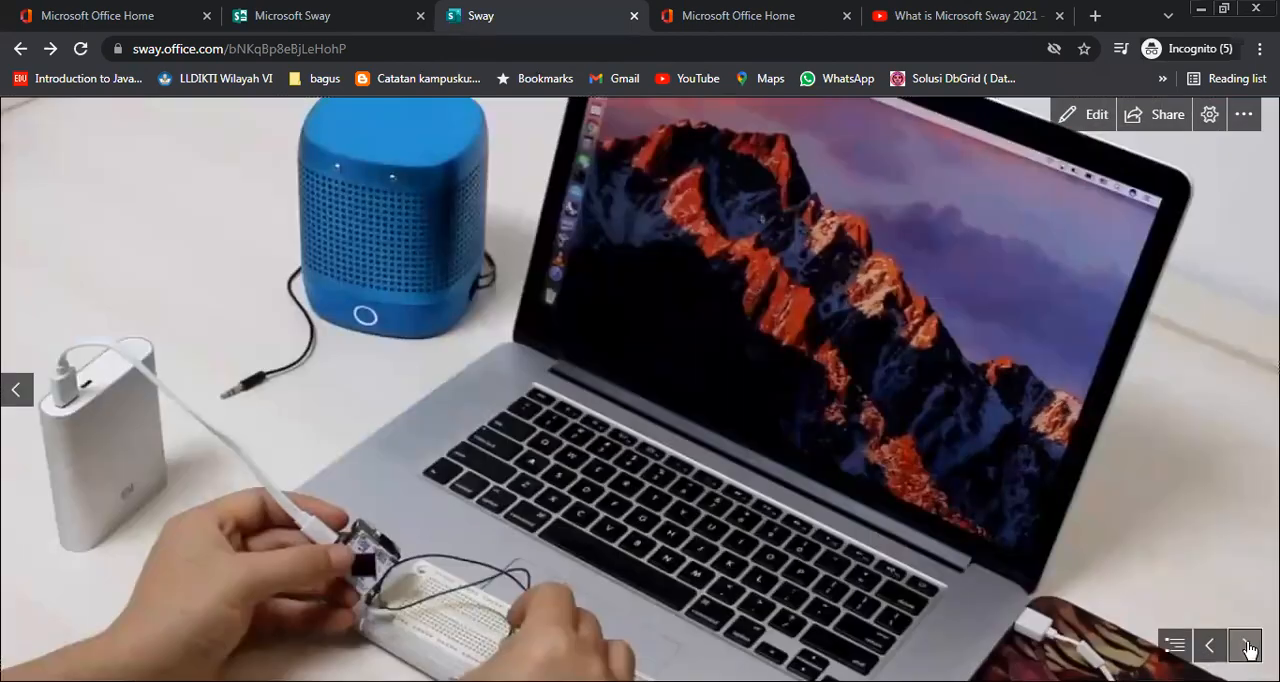
{"action": "left_click", "coordinate": [1246, 646]}
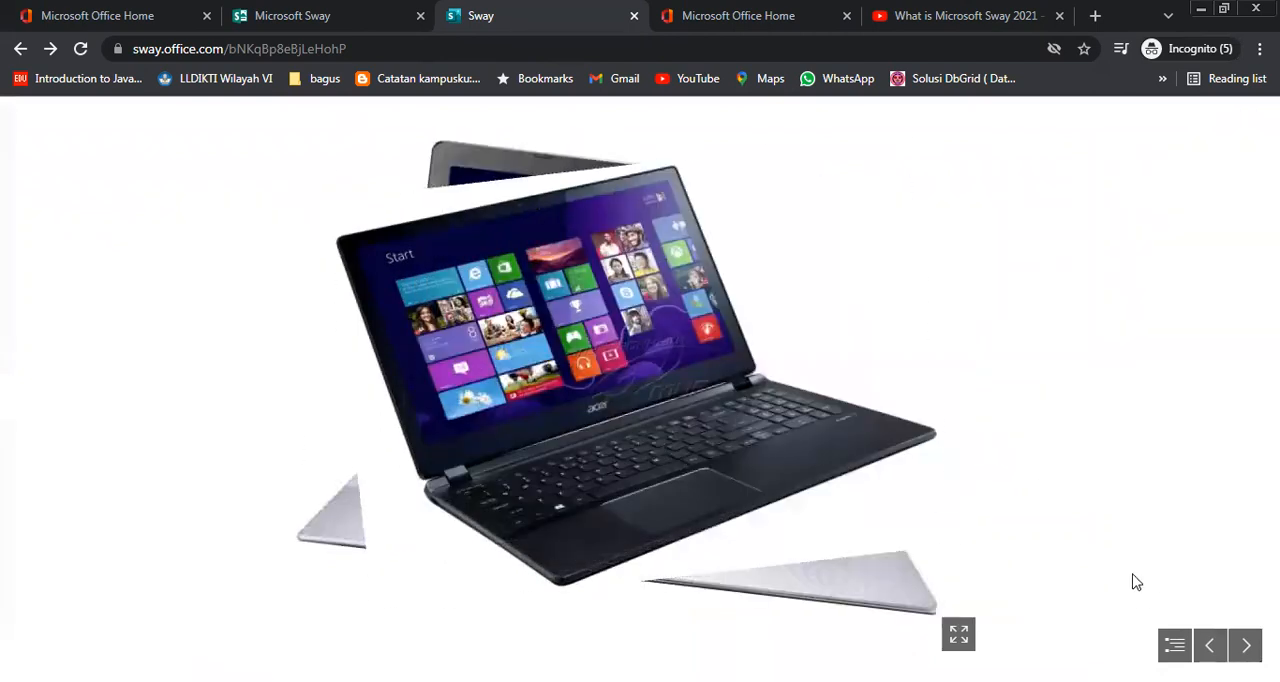
{"action": "left_click", "coordinate": [1246, 646]}
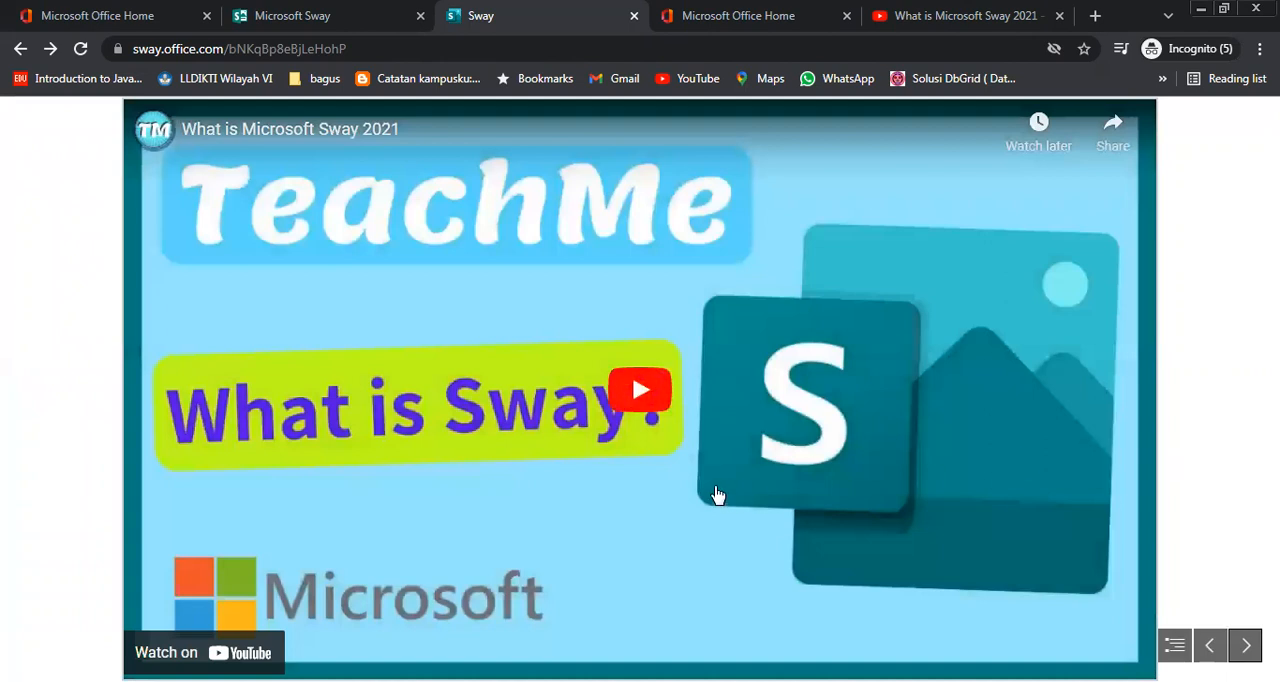
Play the embedded YouTube video in the preview and advance to the presentation's closing slide
{"action": "left_click", "coordinate": [641, 395]}
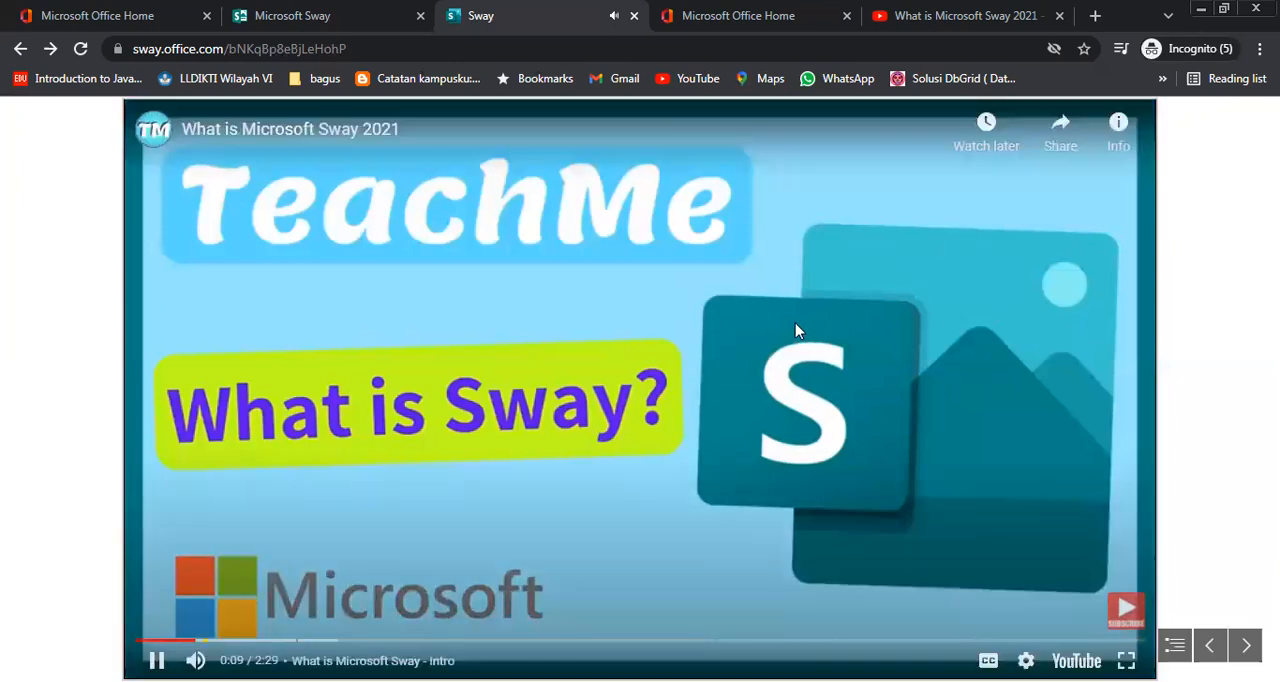
{"action": "left_click", "coordinate": [1080, 294]}
{"action": "left_click", "coordinate": [1246, 645]}
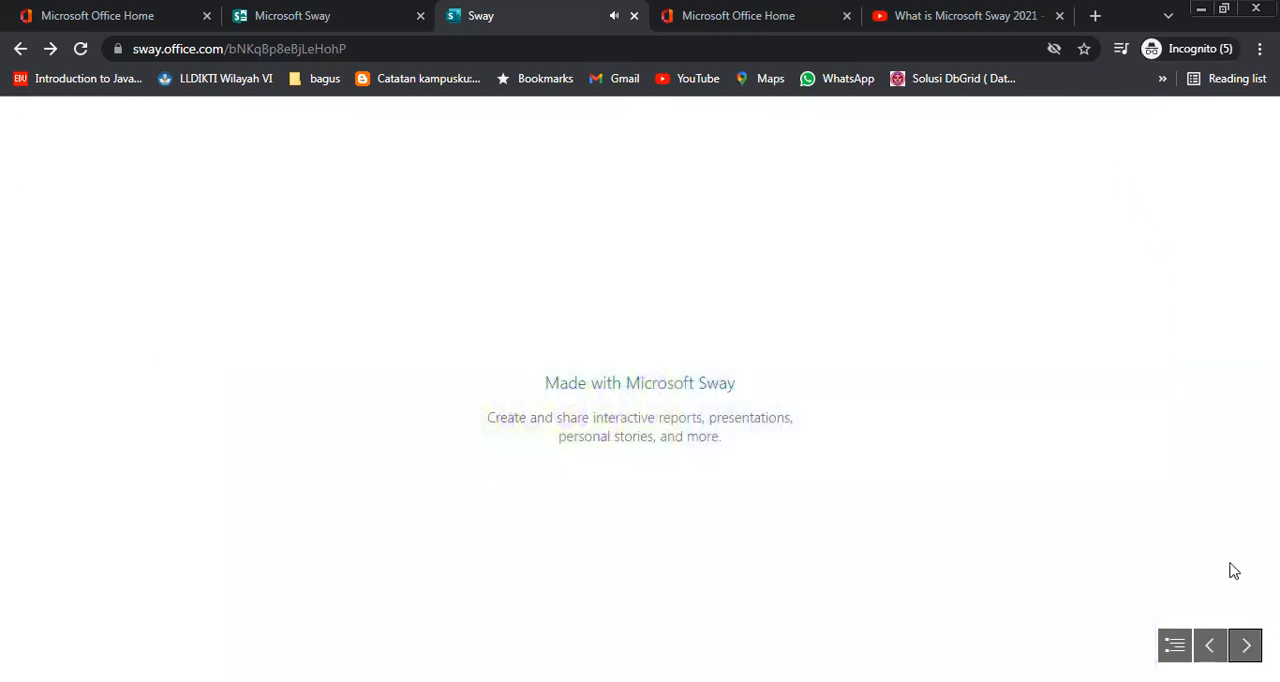
Return to editing the Sway and copy its view link for those in the organization, closing the sharing options
{"action": "left_click", "coordinate": [1098, 115]}
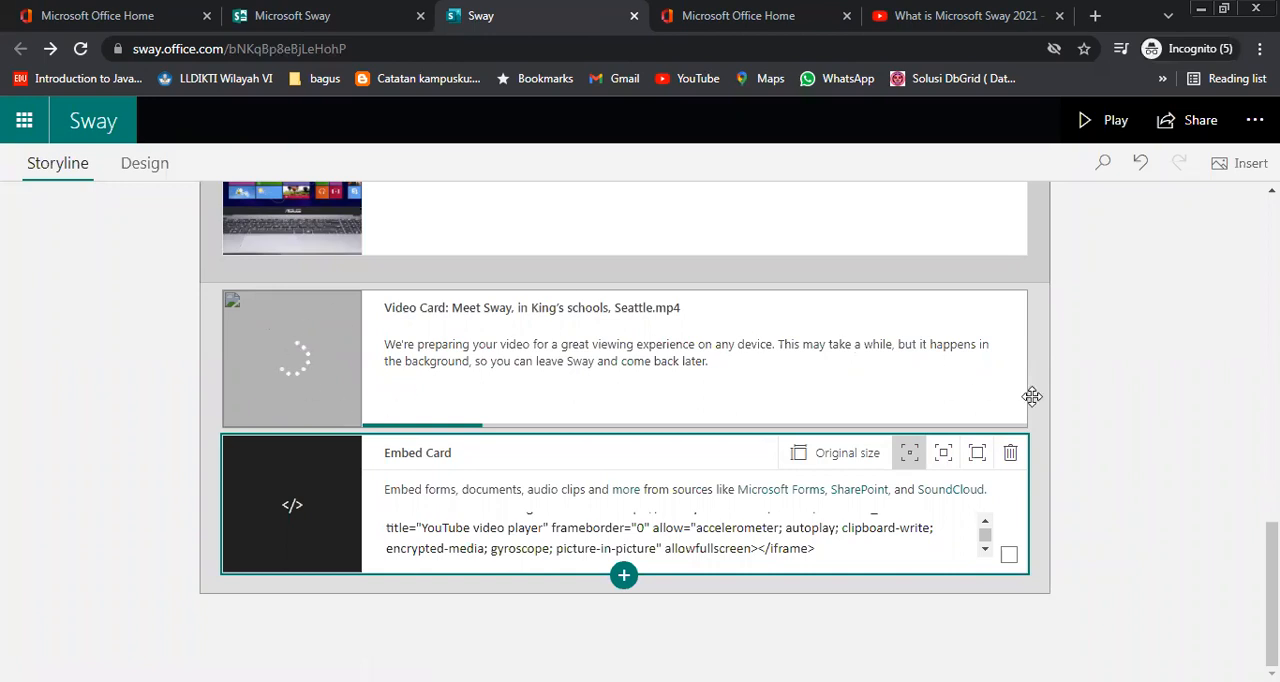
{"action": "left_click", "coordinate": [1185, 130]}
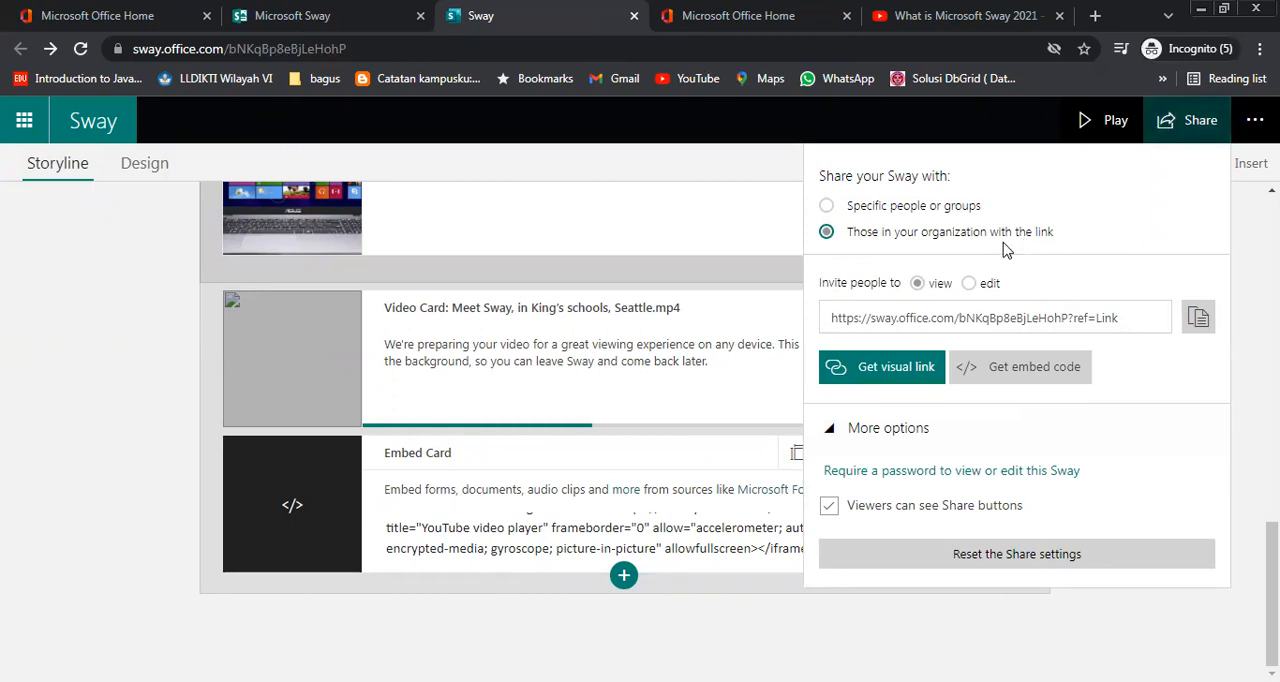
{"action": "left_click", "coordinate": [1198, 318]}
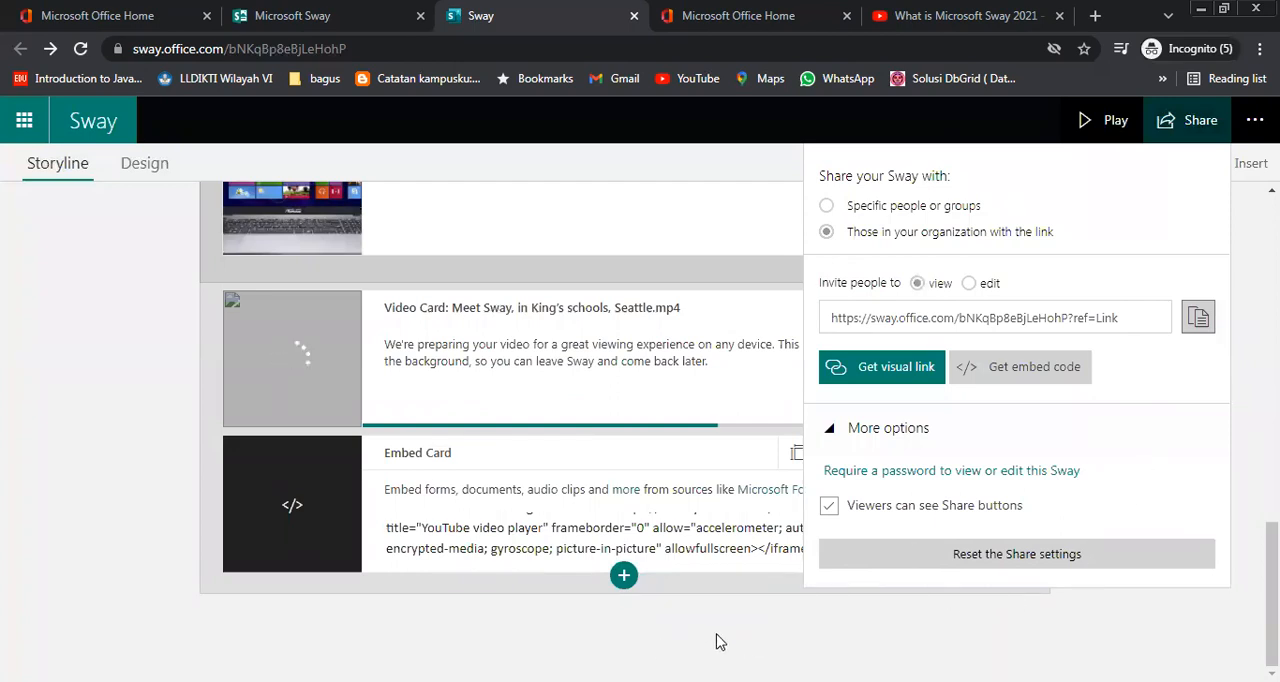
{"action": "left_click", "coordinate": [752, 643]}
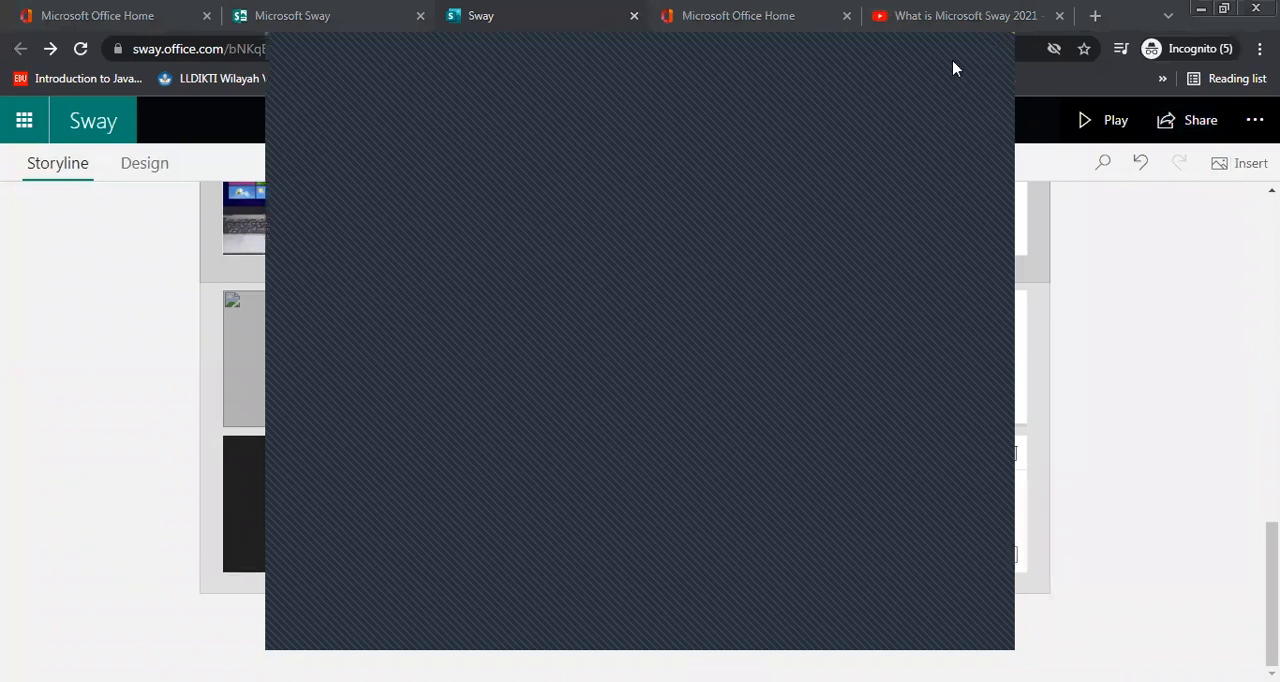
{"action": "left_click", "coordinate": [1100, 402]}
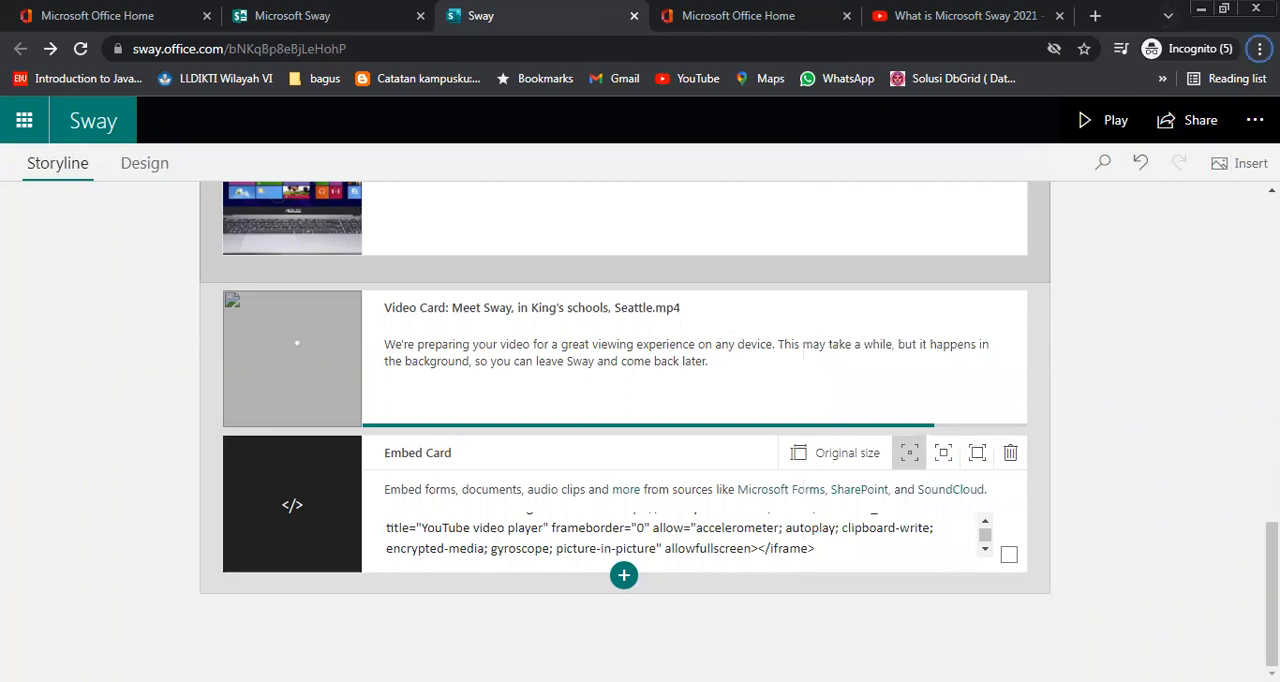
{"action": "right_click", "coordinate": [590, 624]}
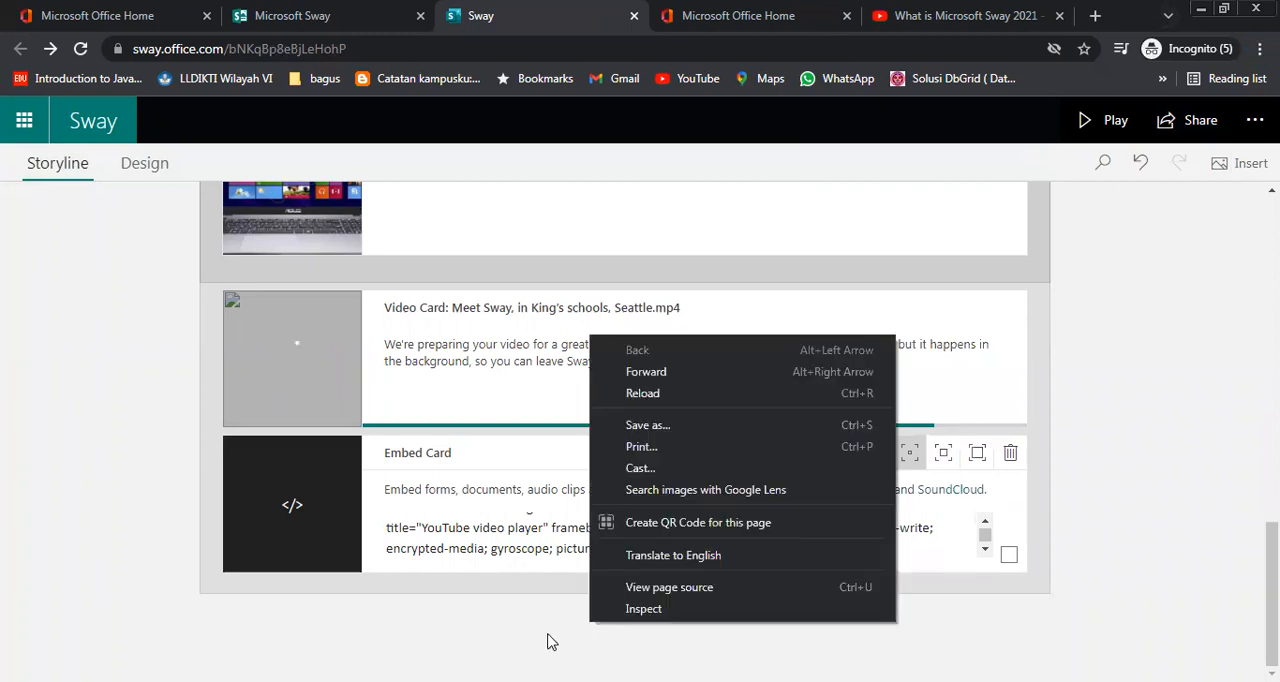
{"action": "left_click", "coordinate": [547, 641]}
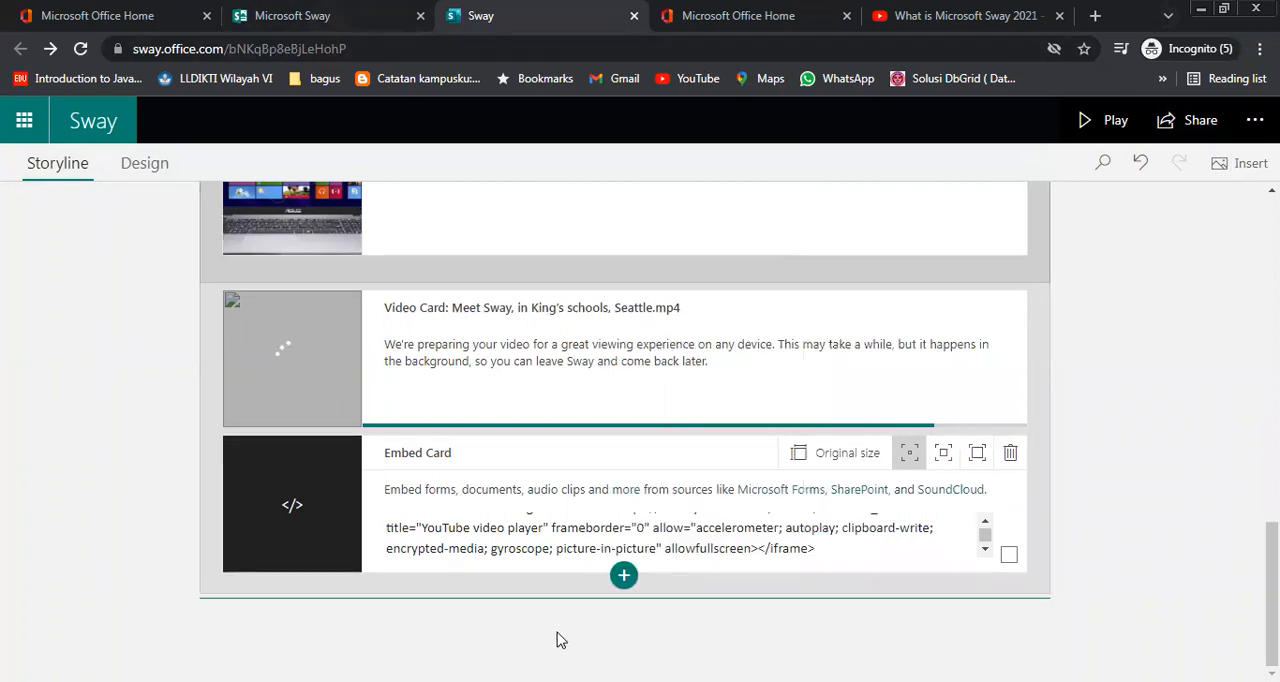